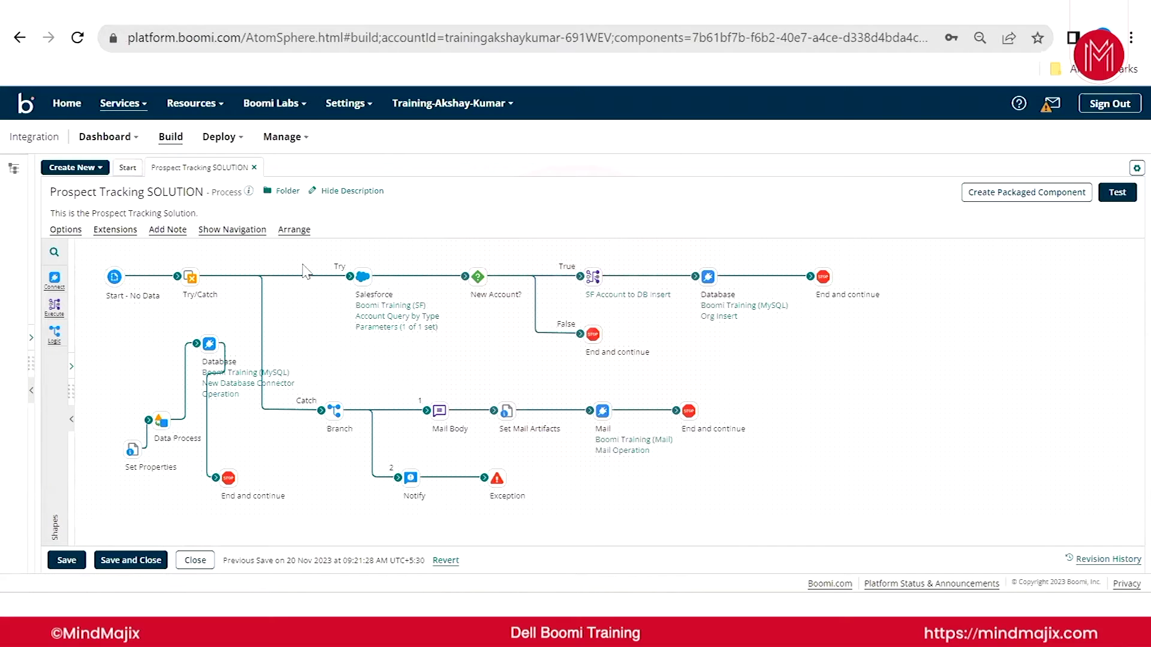
drag(303, 271, 854, 356)
click(895, 366)
mouse_move(367, 281)
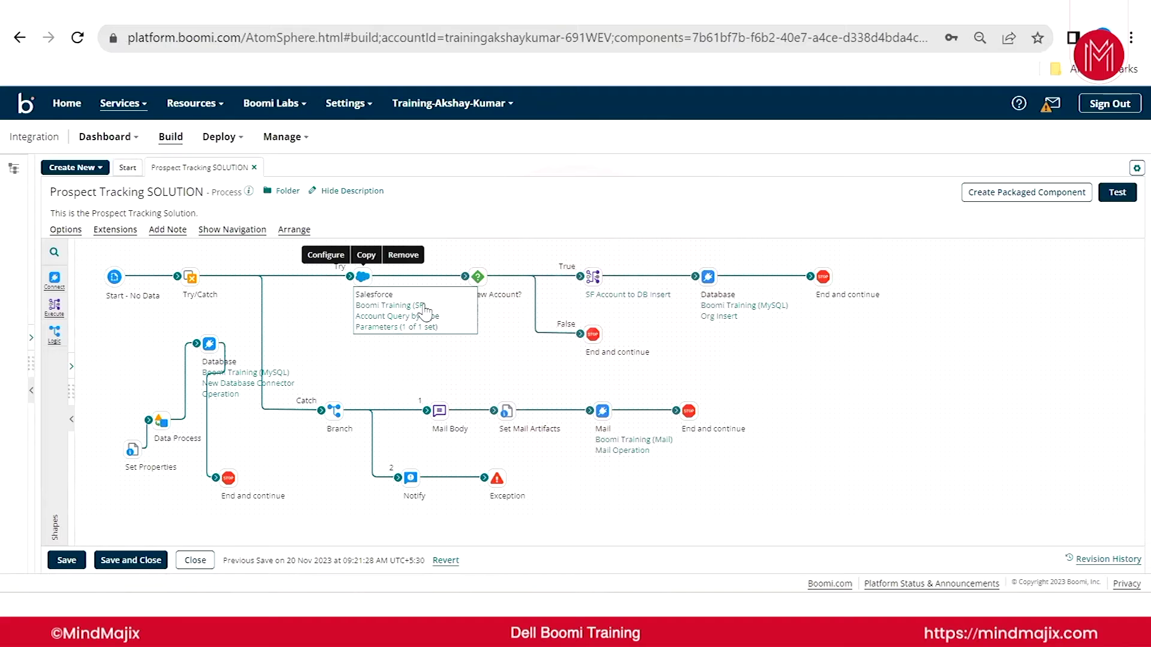
mouse_move(709, 278)
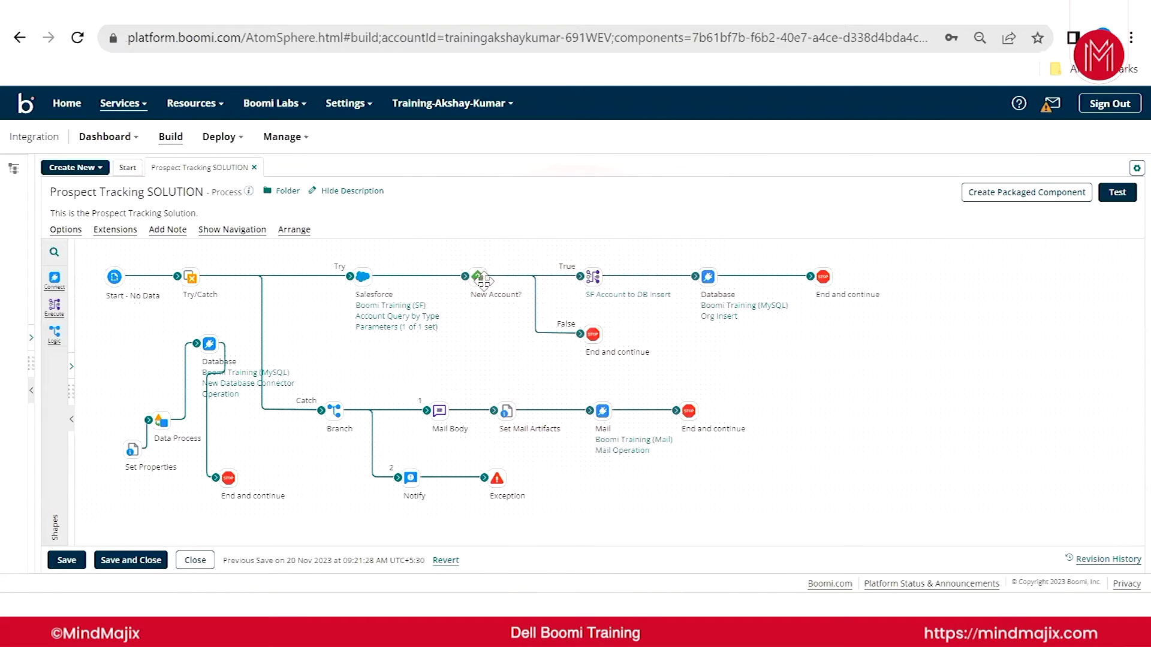
mouse_move(493, 279)
mouse_move(592, 336)
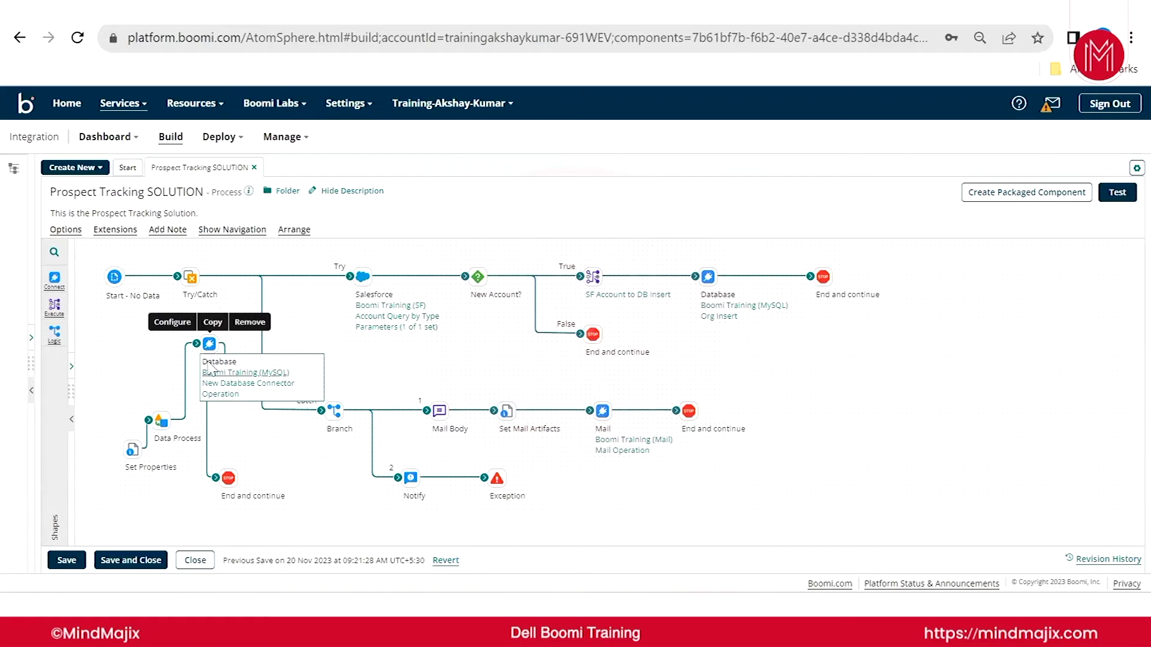
- Remove the disconnected Set Properties, Data Process, Database and End and continue shapes from the Prospect Tracking SOLUTION process
drag(209, 344, 181, 477)
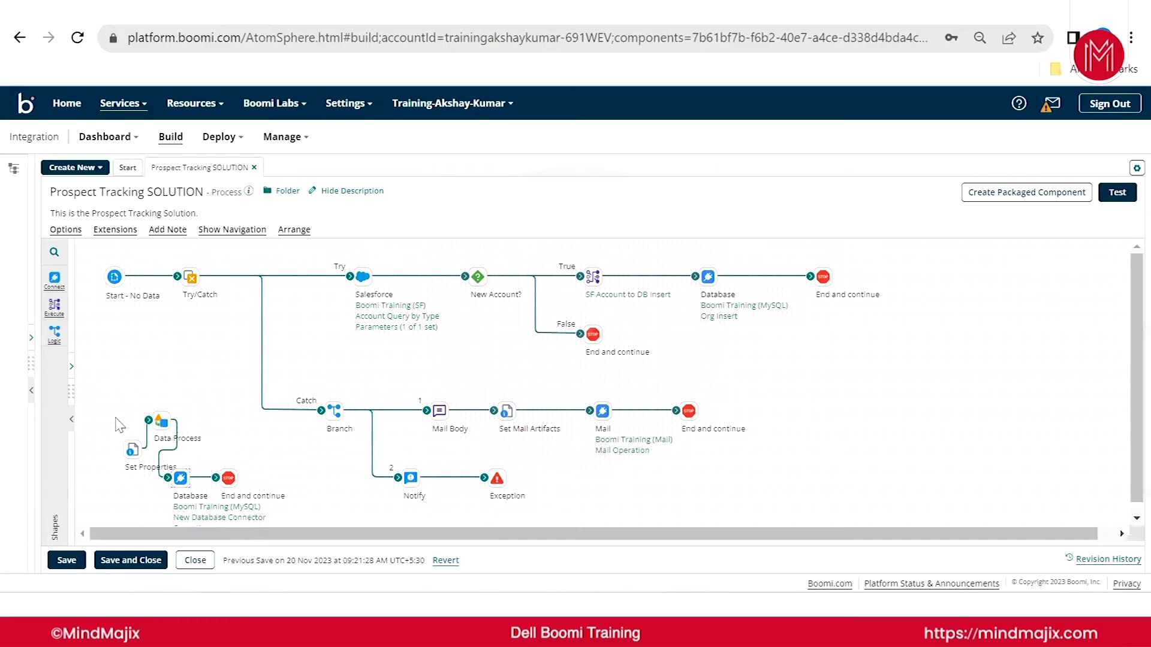
mouse_move(255, 505)
mouse_move(242, 432)
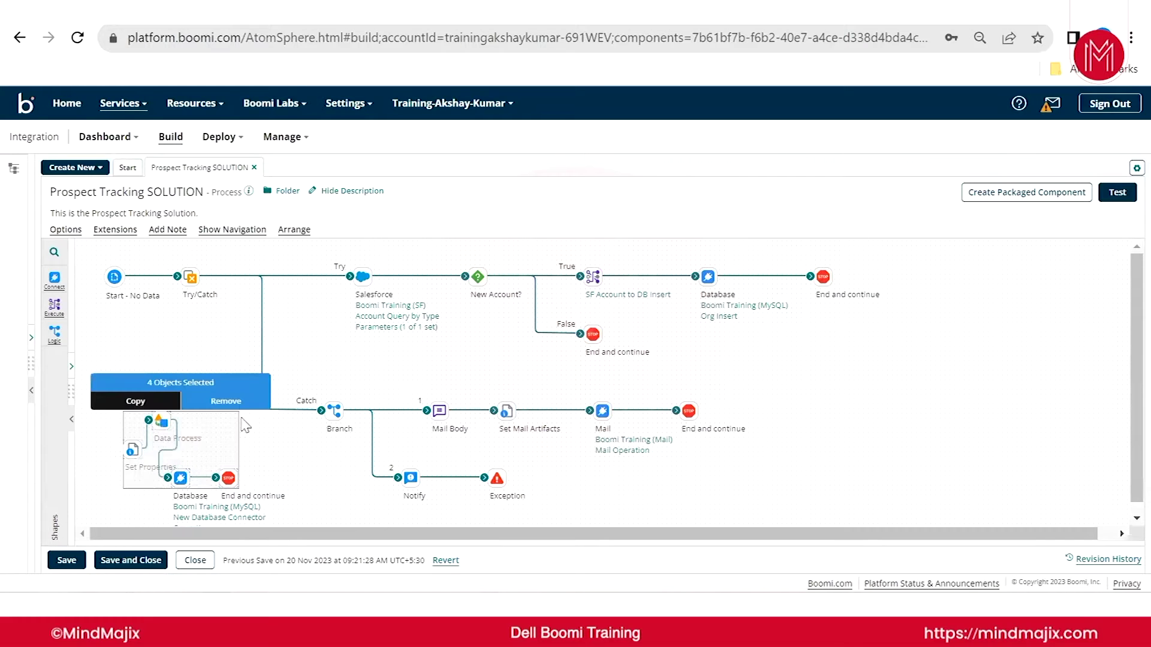
click(234, 402)
click(668, 377)
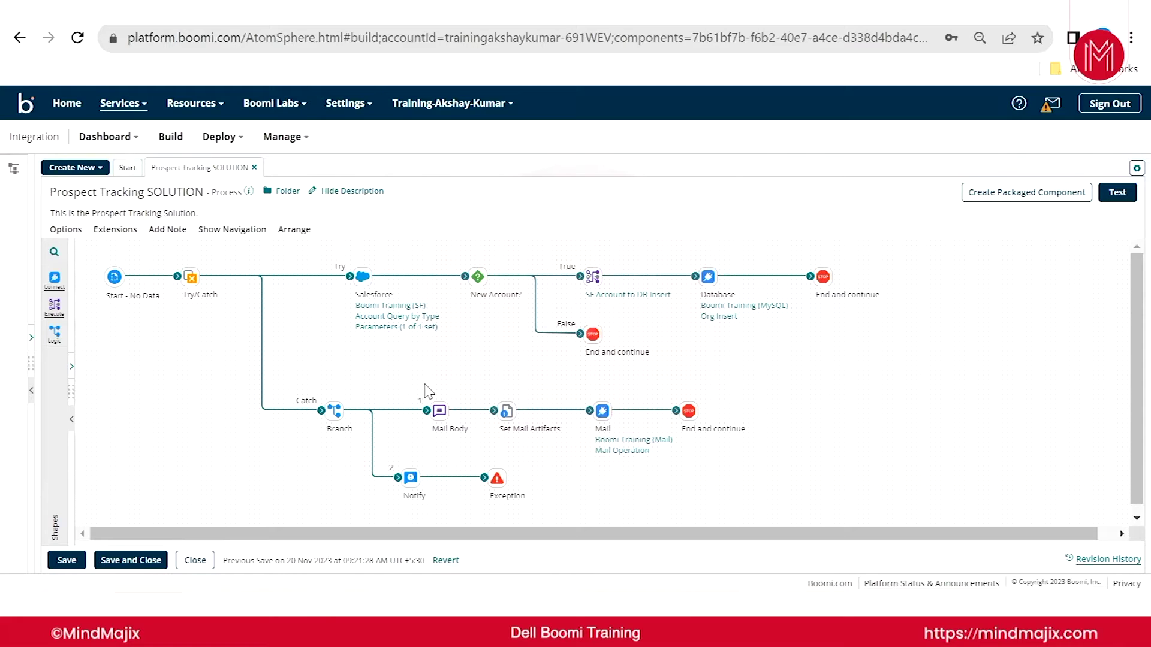
click(114, 276)
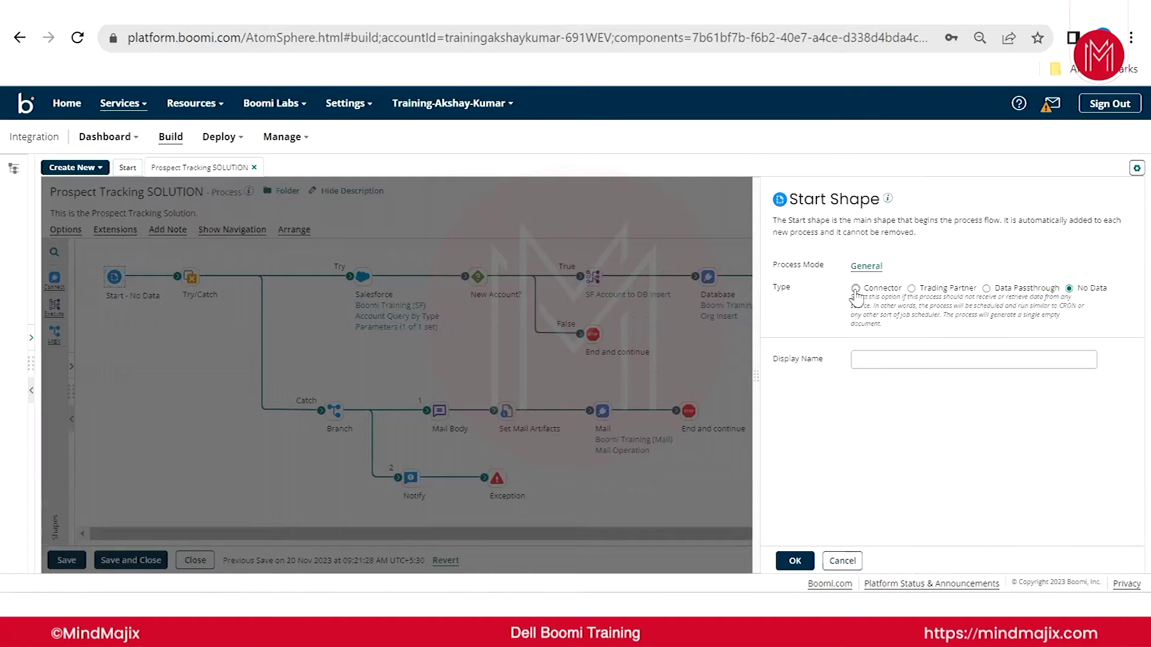
click(855, 289)
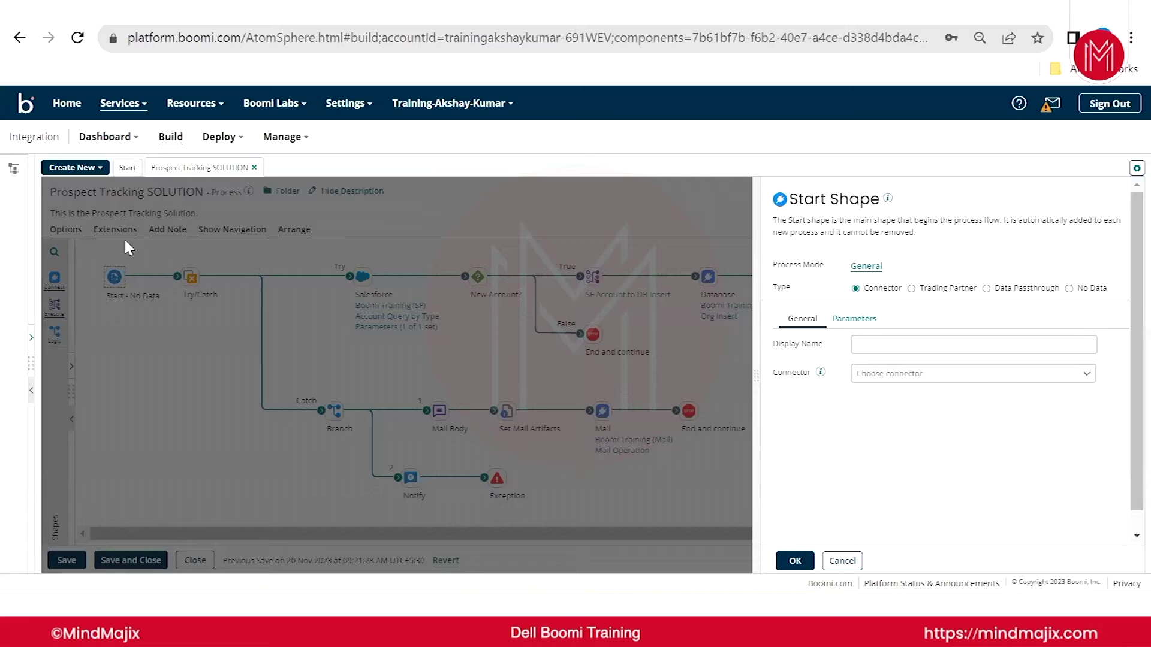
click(915, 378)
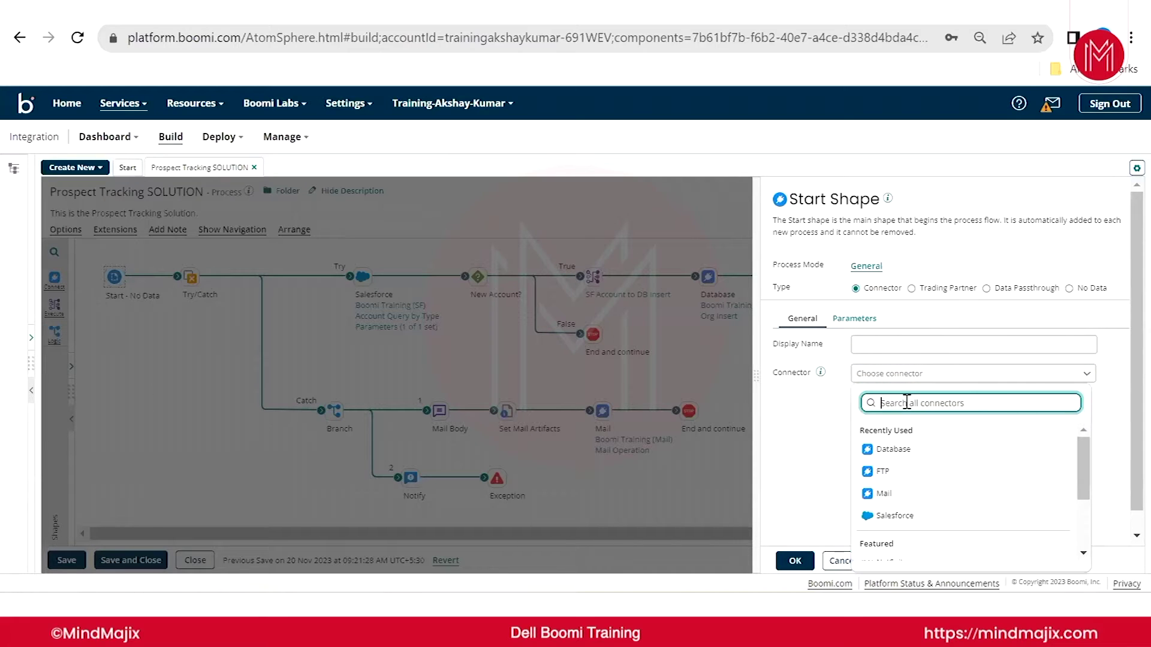
text(web)
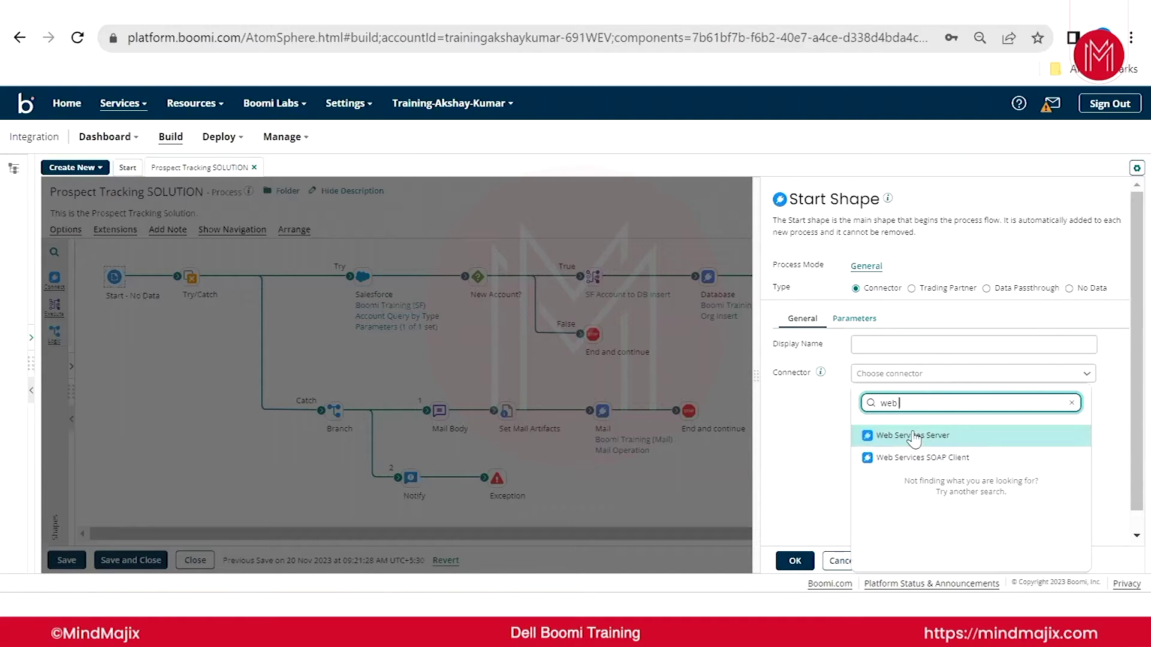
click(915, 443)
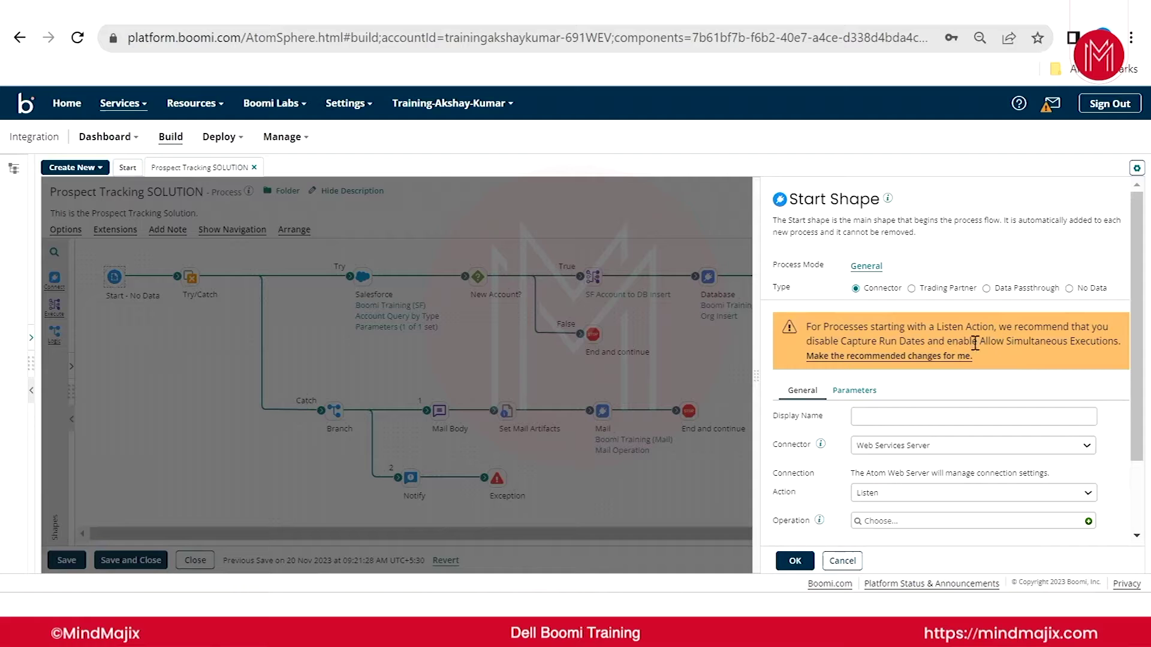
click(910, 357)
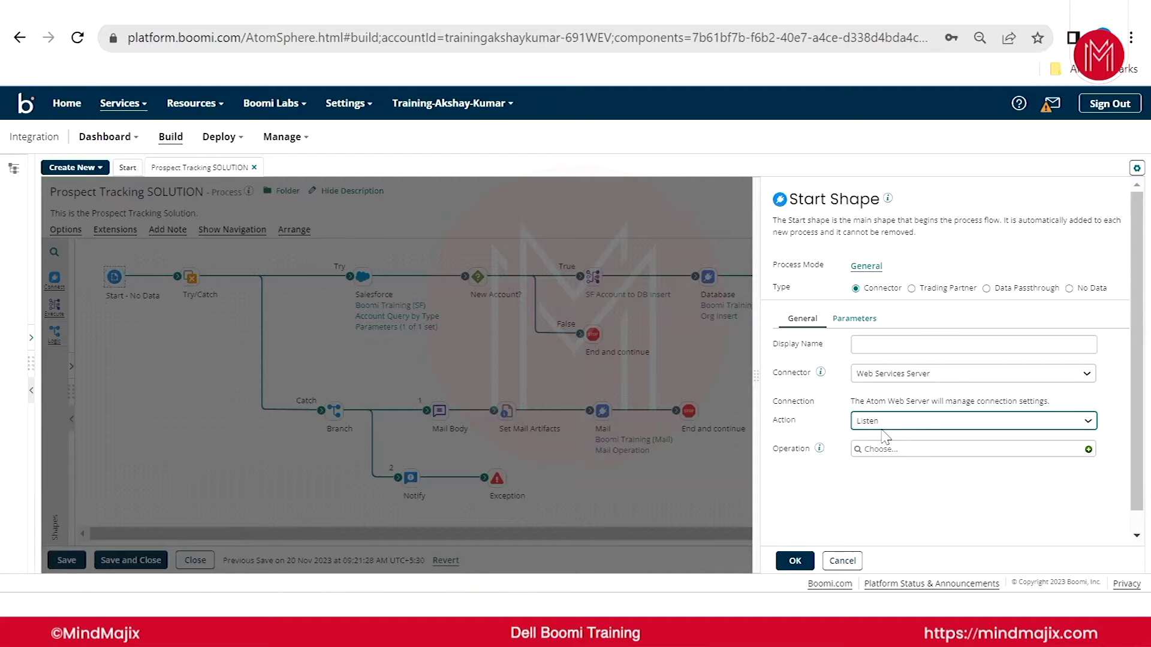
click(902, 425)
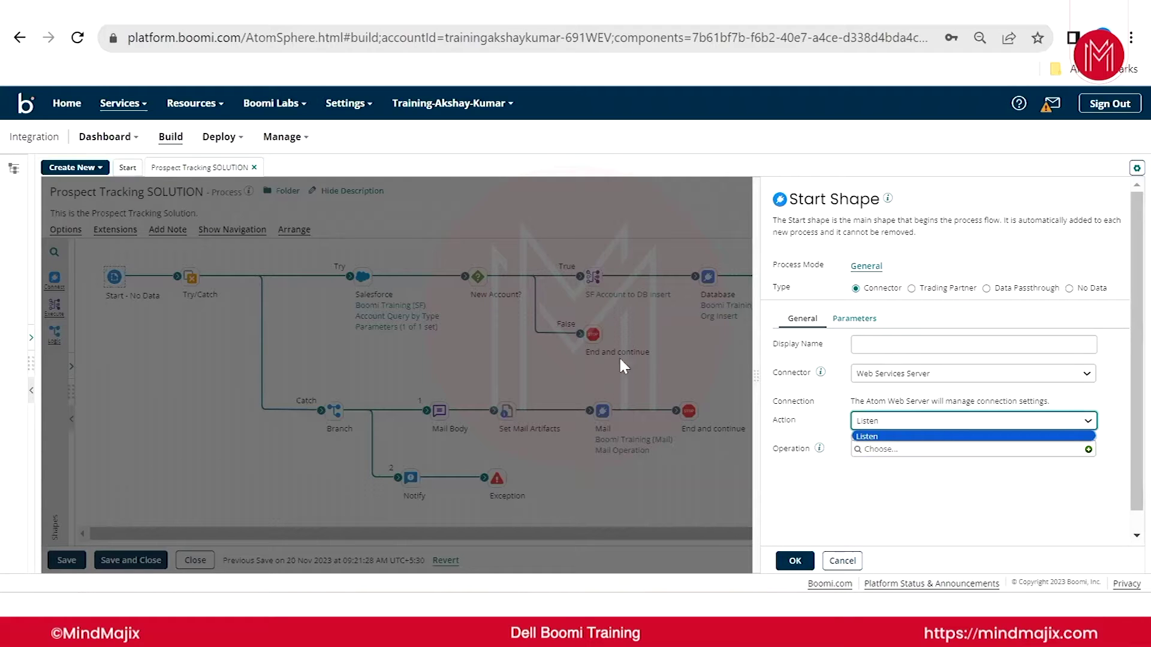
click(303, 326)
click(303, 326)
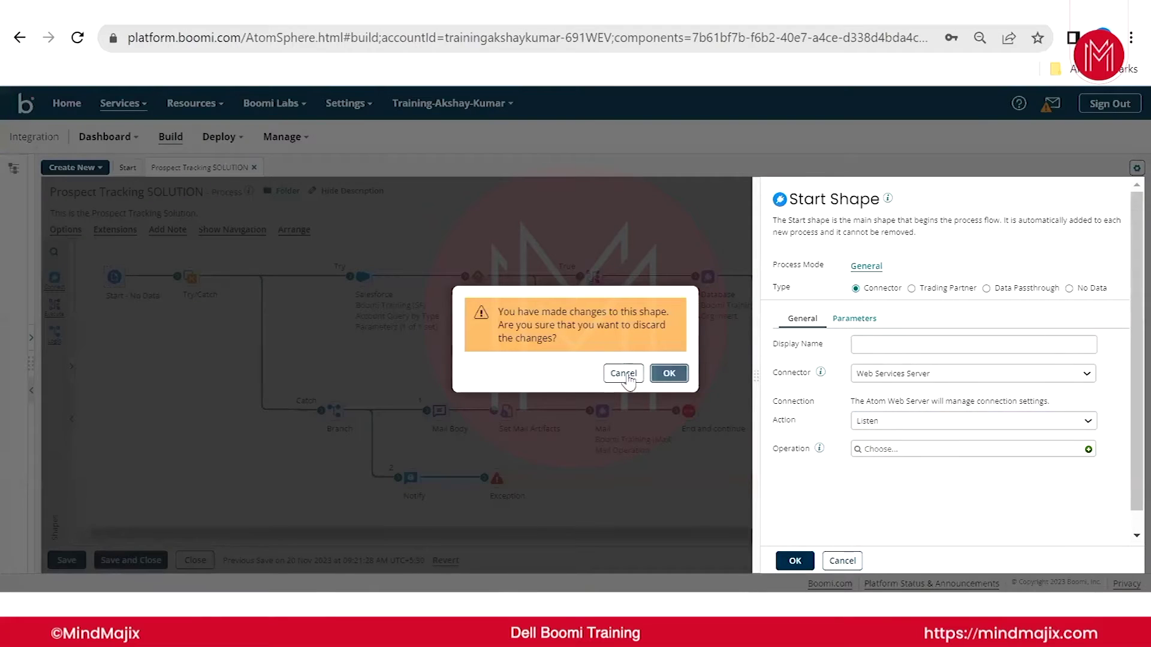
click(669, 372)
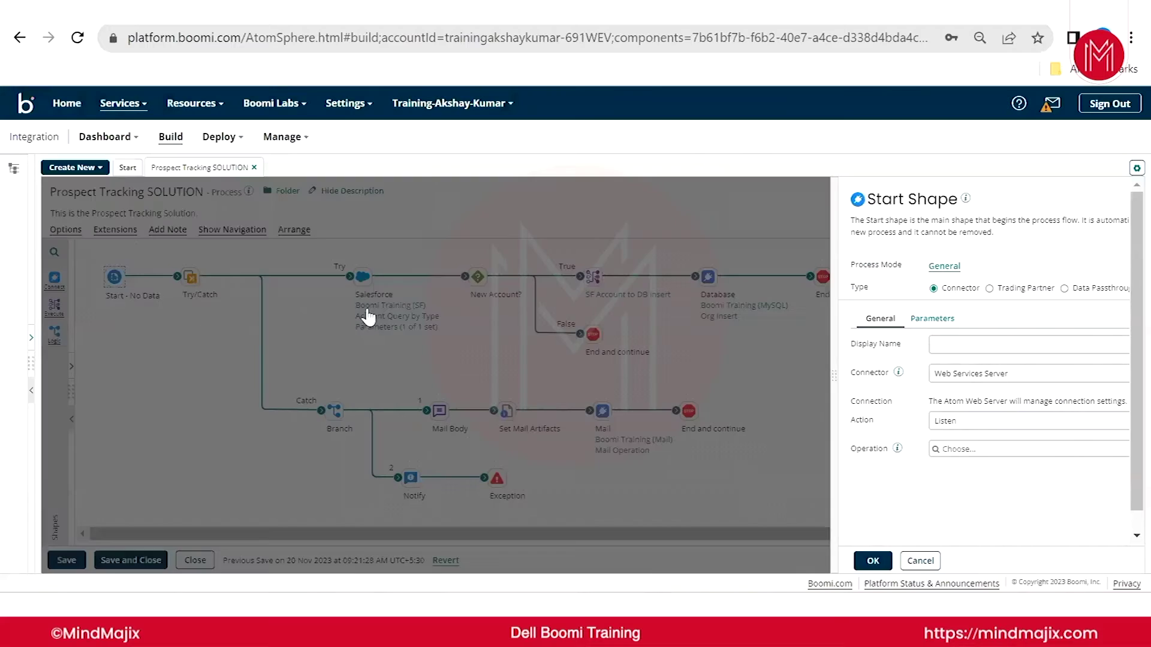
drag(307, 260, 874, 366)
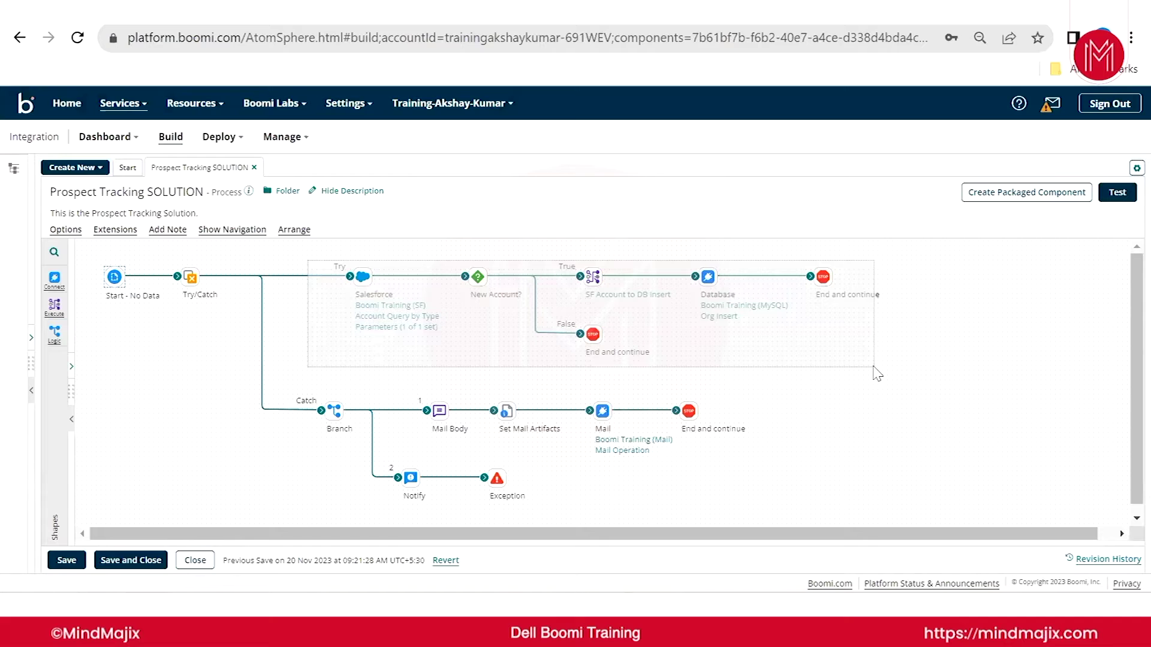
drag(877, 374, 877, 373)
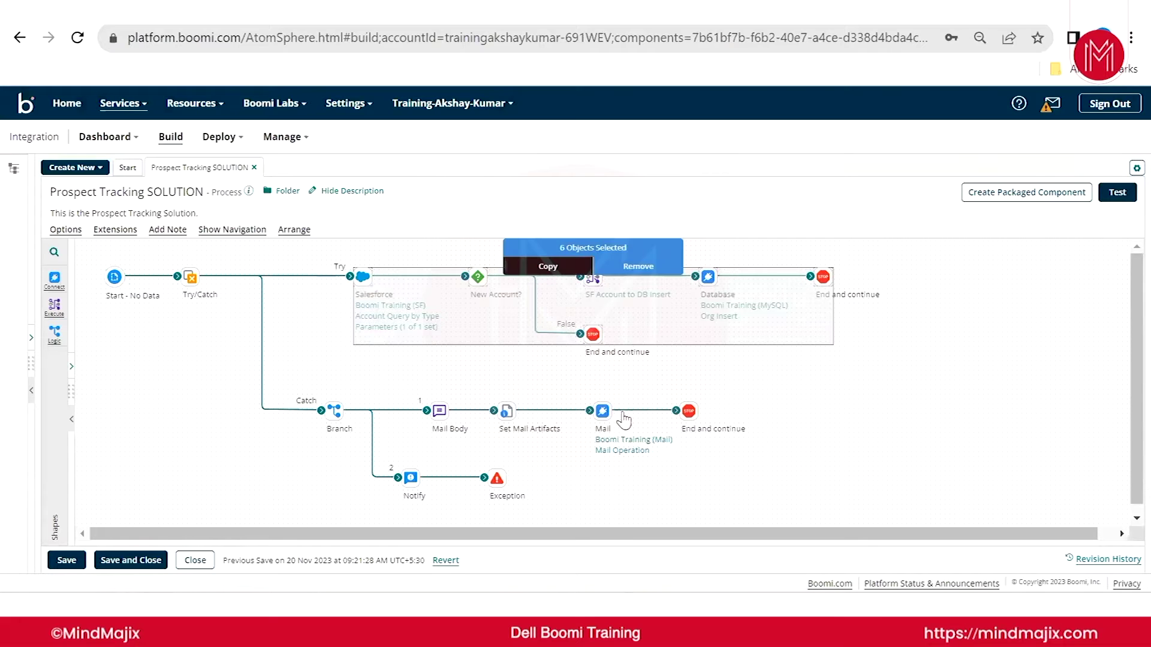
drag(312, 386, 764, 514)
click(662, 448)
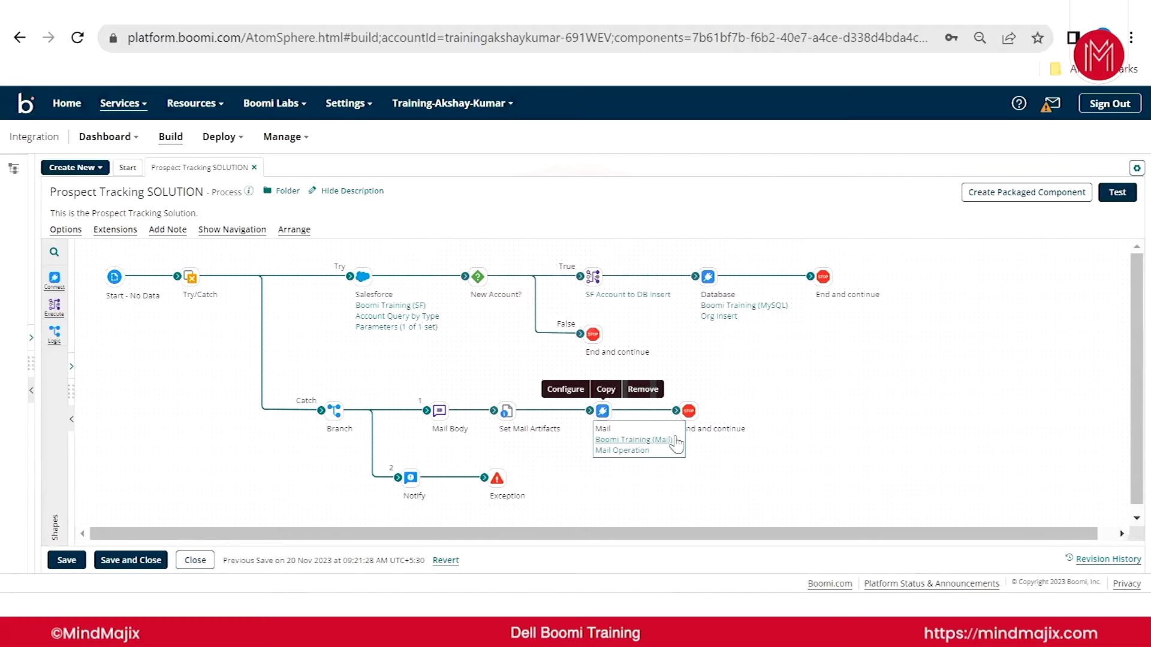
click(869, 407)
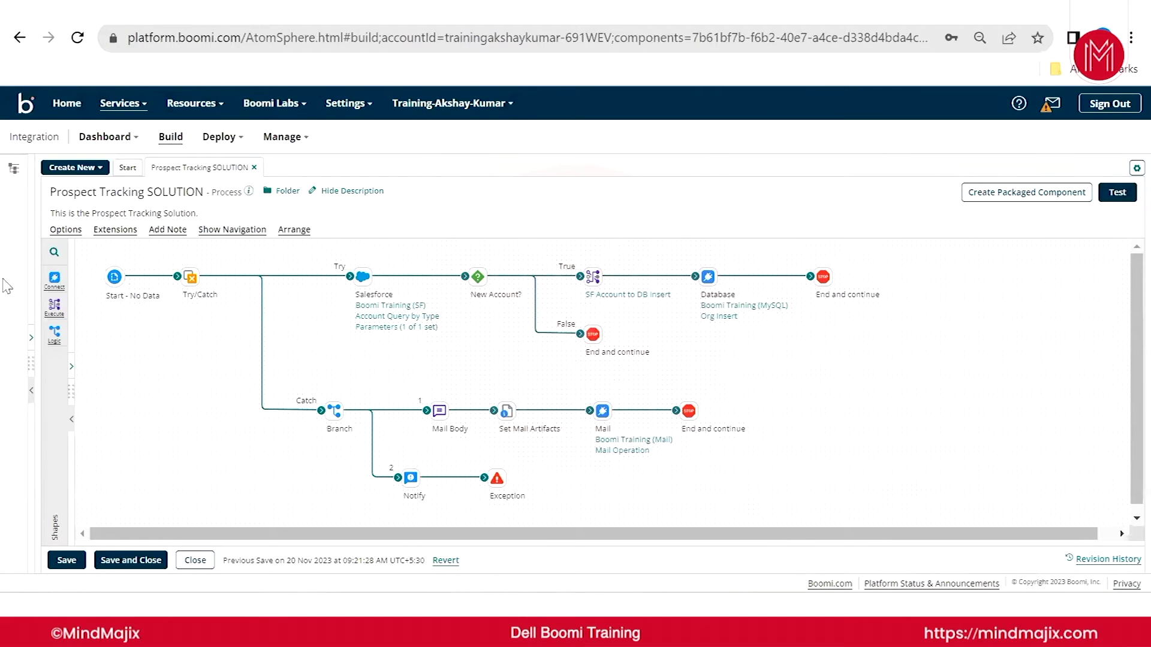
- Configure the Start shape as a Web Services Server connector, accept the recommended listener changes, and open a new operation for it
double_click(114, 276)
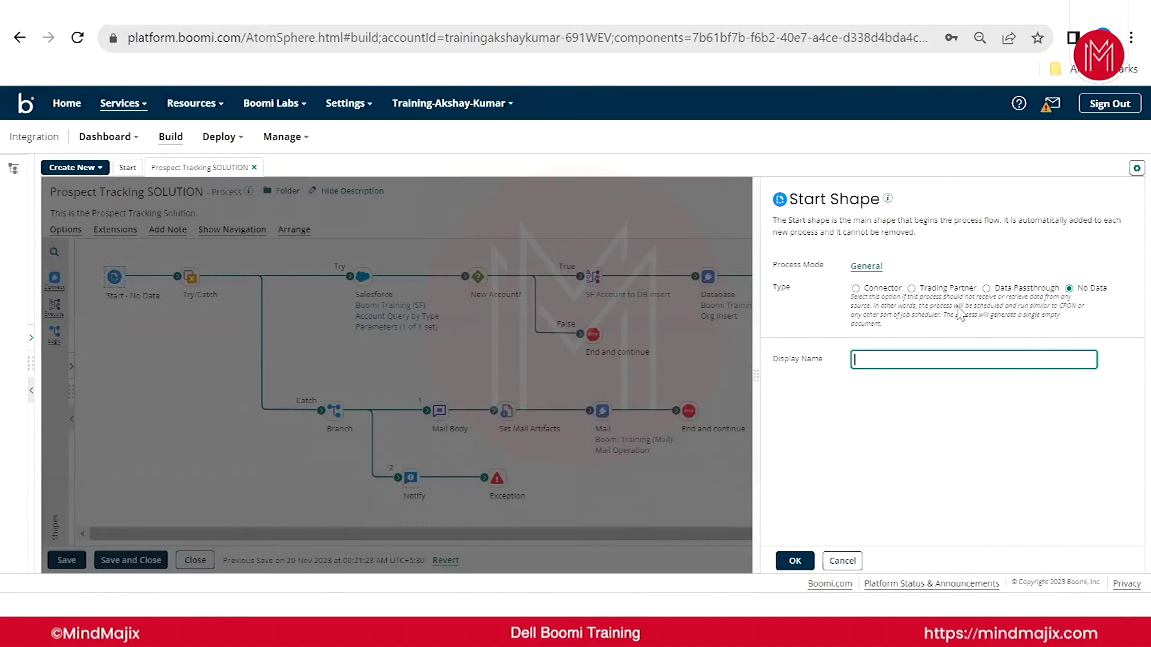
click(855, 288)
click(915, 373)
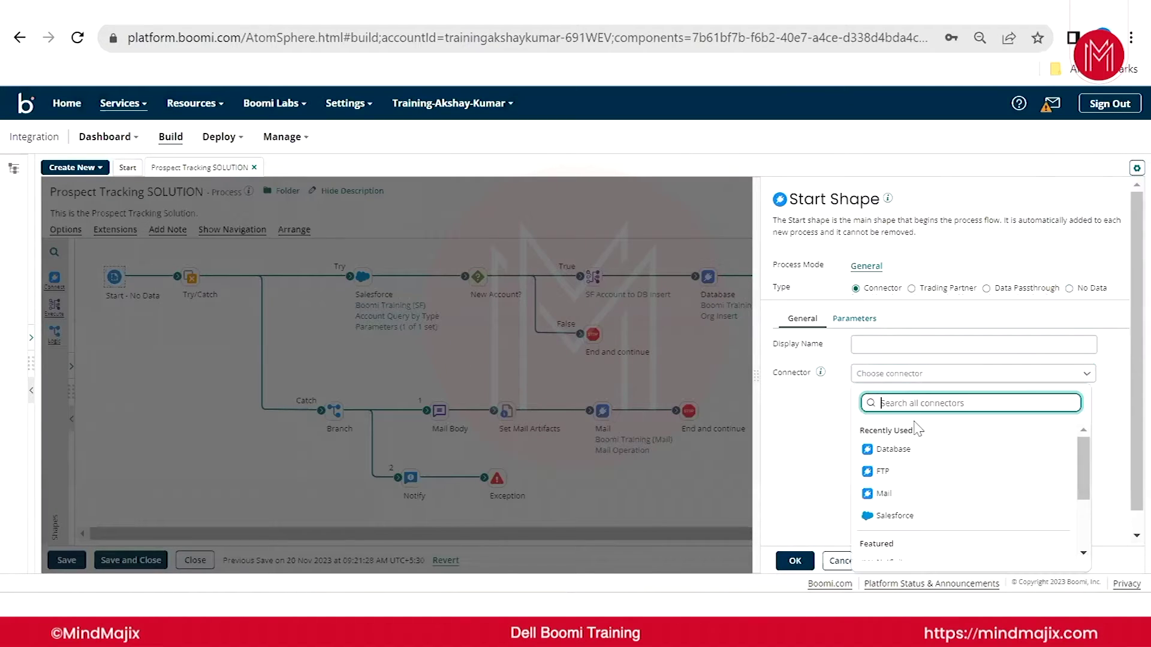
text(web)
click(926, 435)
click(866, 356)
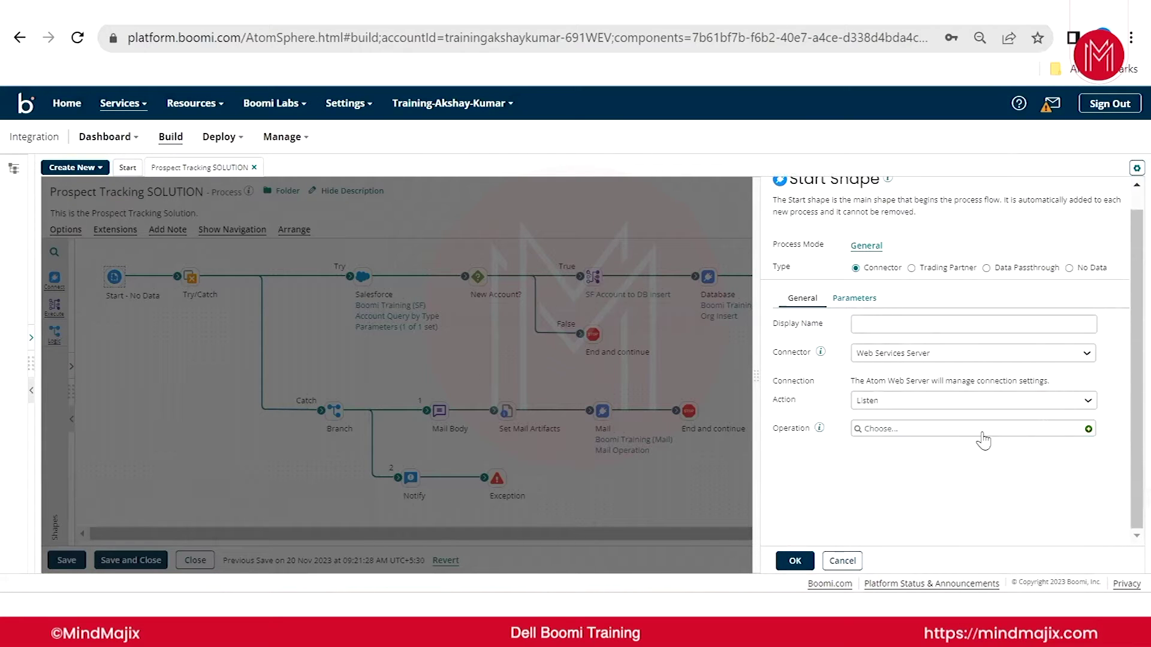
click(1088, 430)
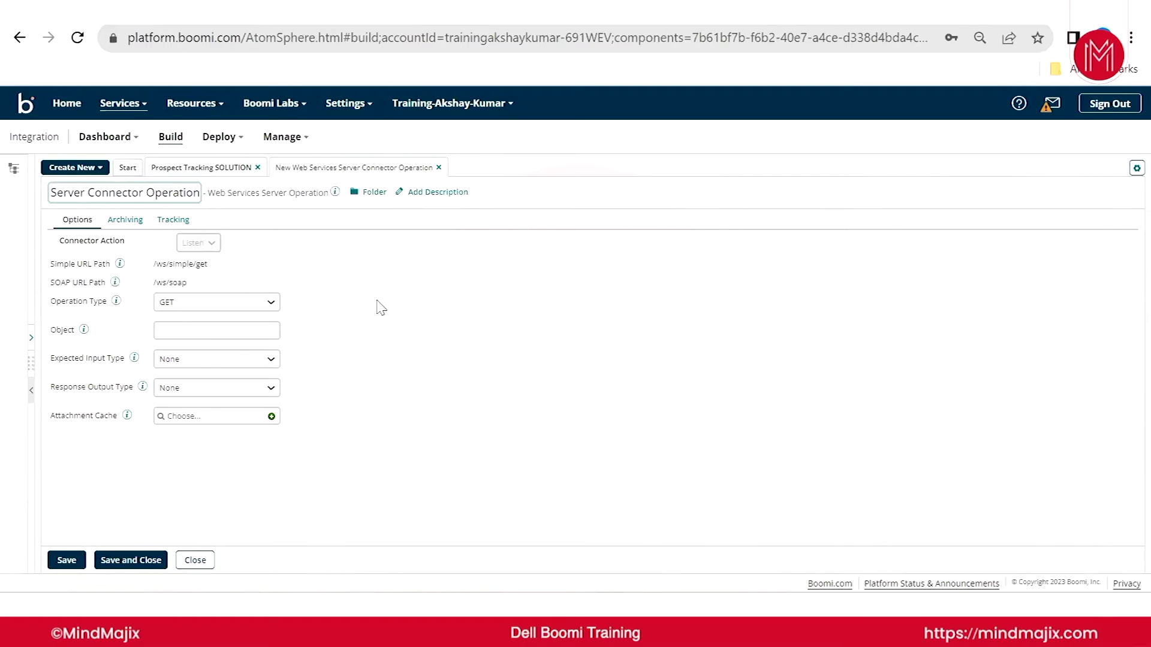
- Switch to the text editor and add the lines "API URL" and "API ENdpoint Credentials" below the existing notes, leaving two blank lines between
click(509, 606)
click(472, 388)
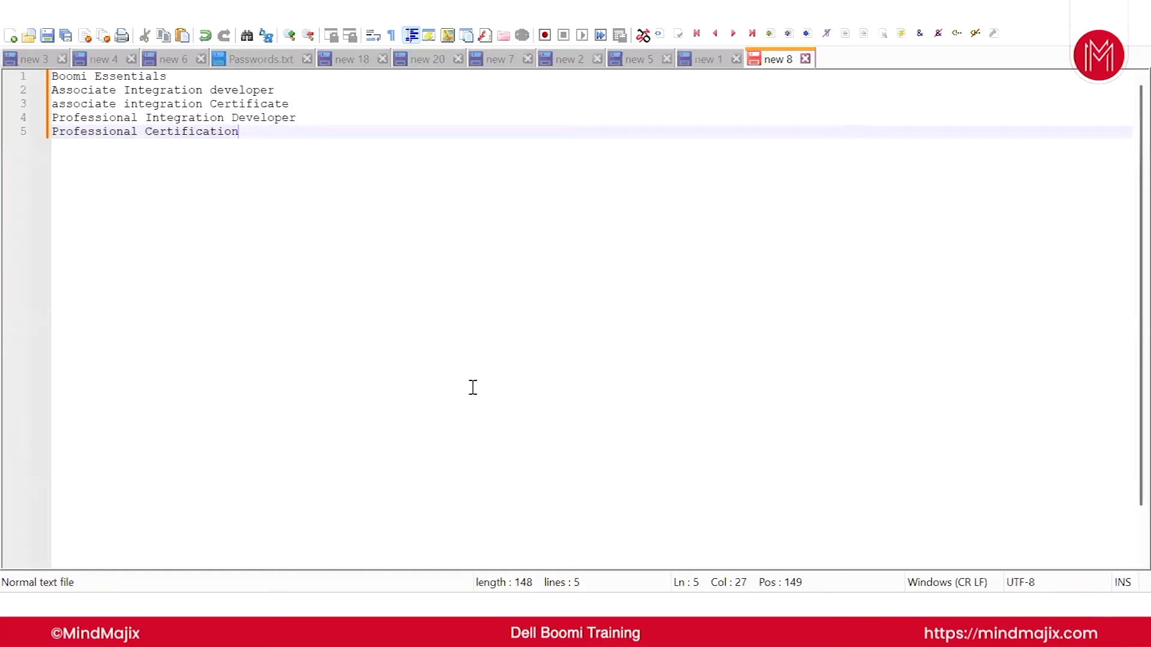
key(Return)
key(Return)
key(Return)
text(API)
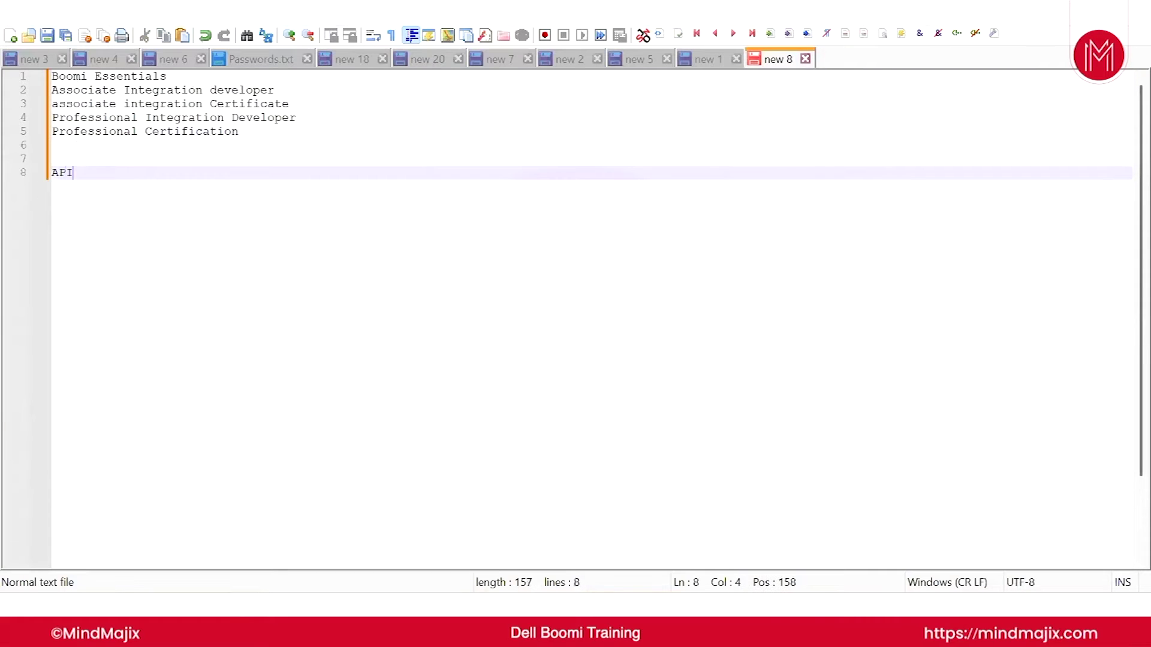
text( URL)
key(Return)
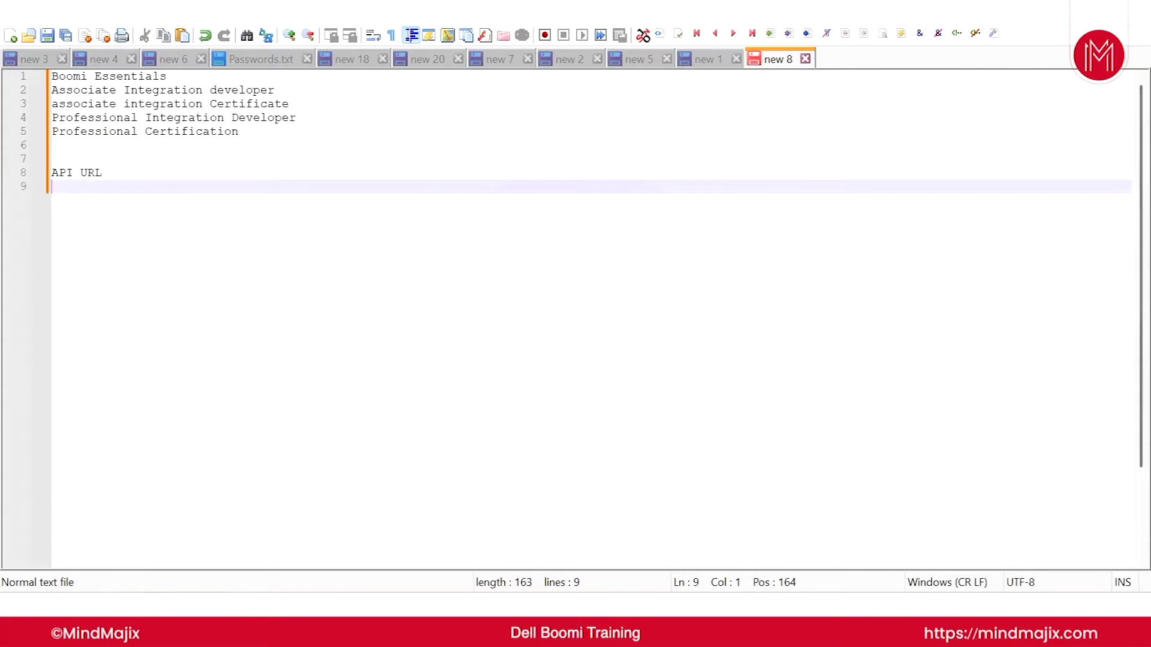
text(API ENdpoint Credentials)
key(Return)
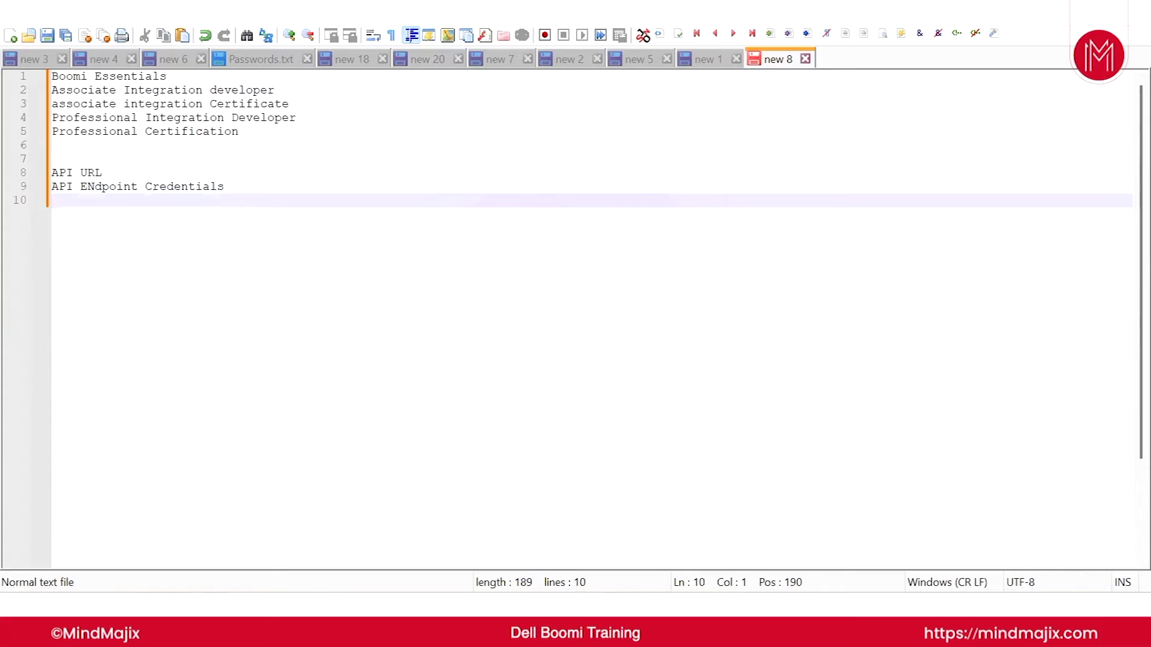
- Add the lines "HTTP Method" and "Request Parameters/Body" to the API notes
text(HTTP Method)
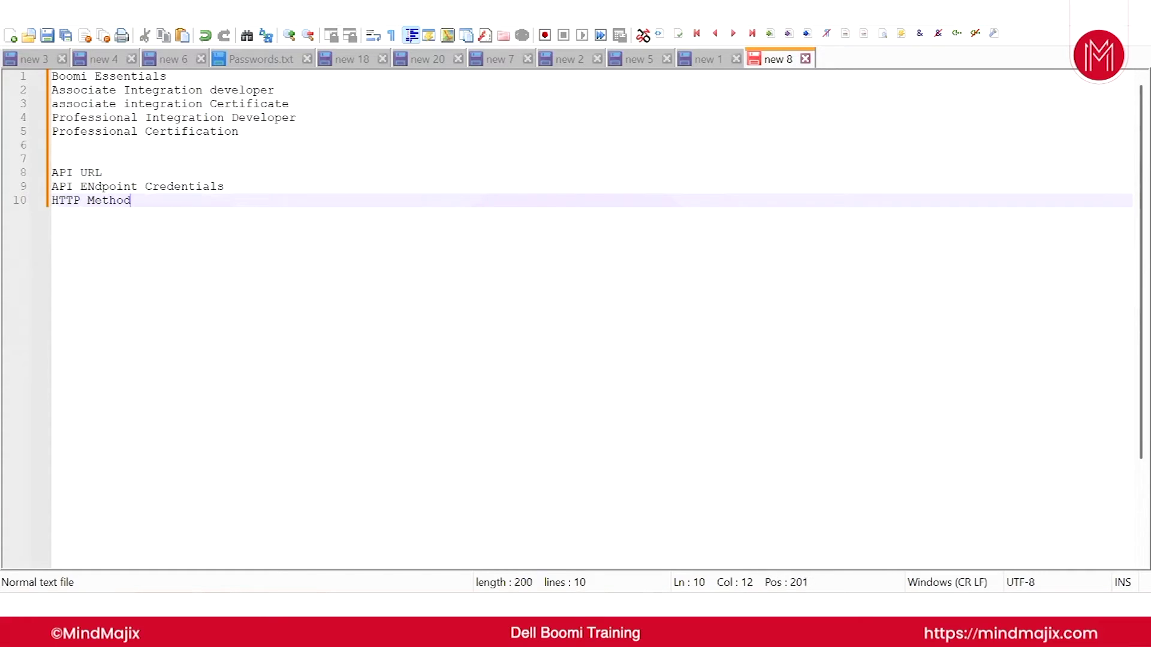
key(Return)
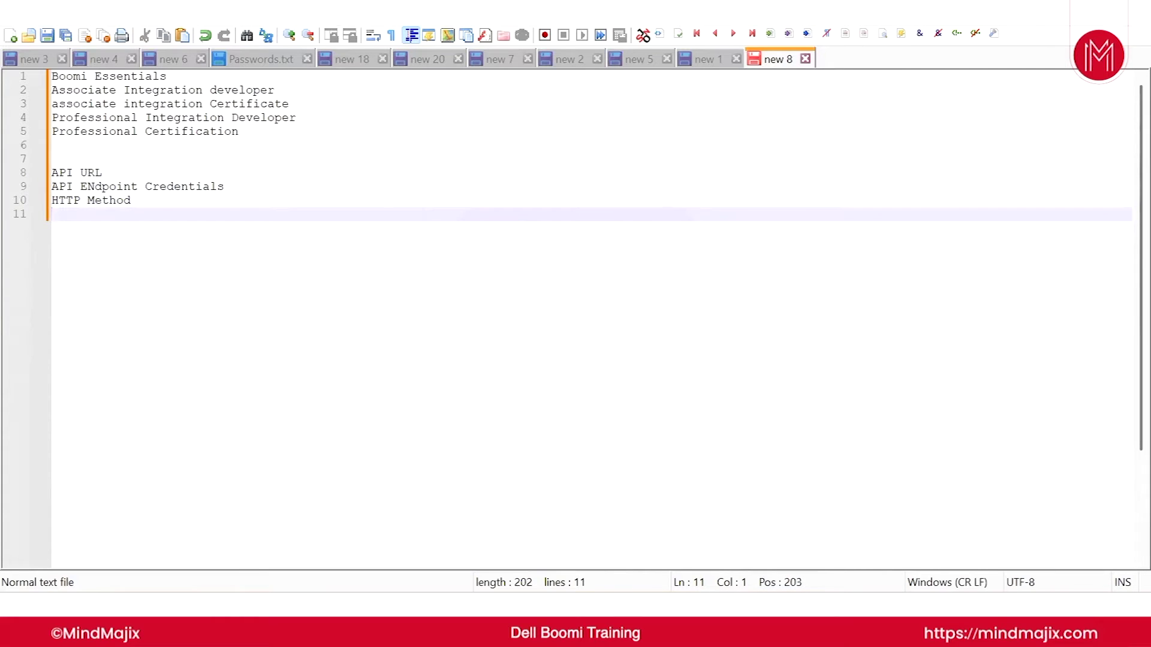
text(Request Para)
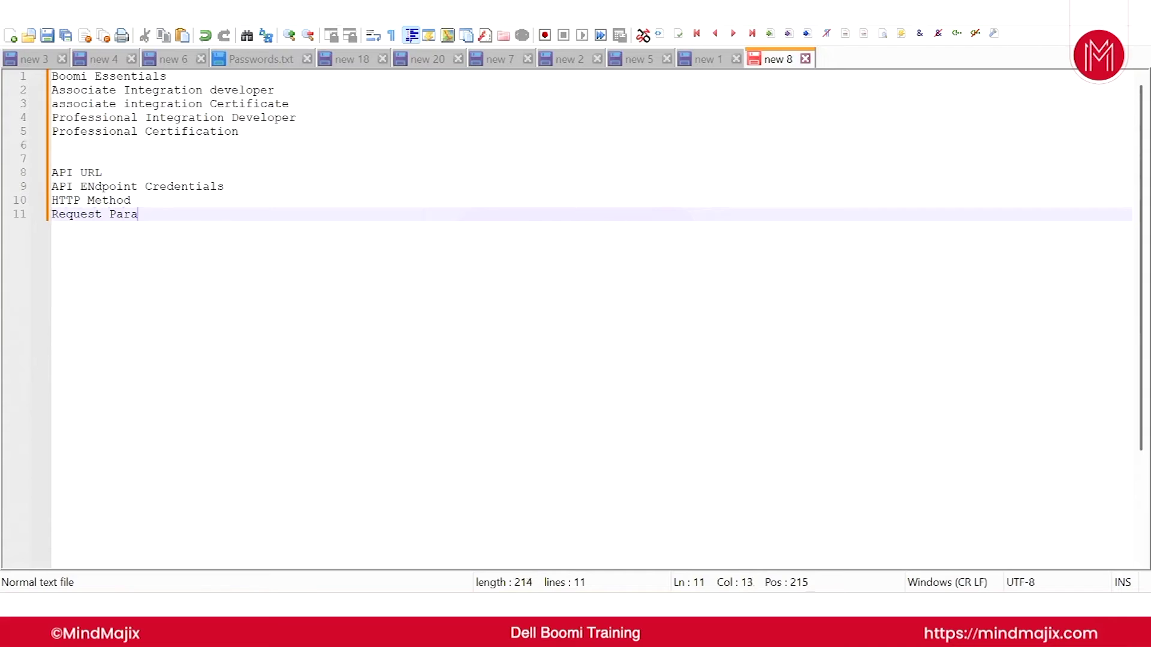
text(meters/B)
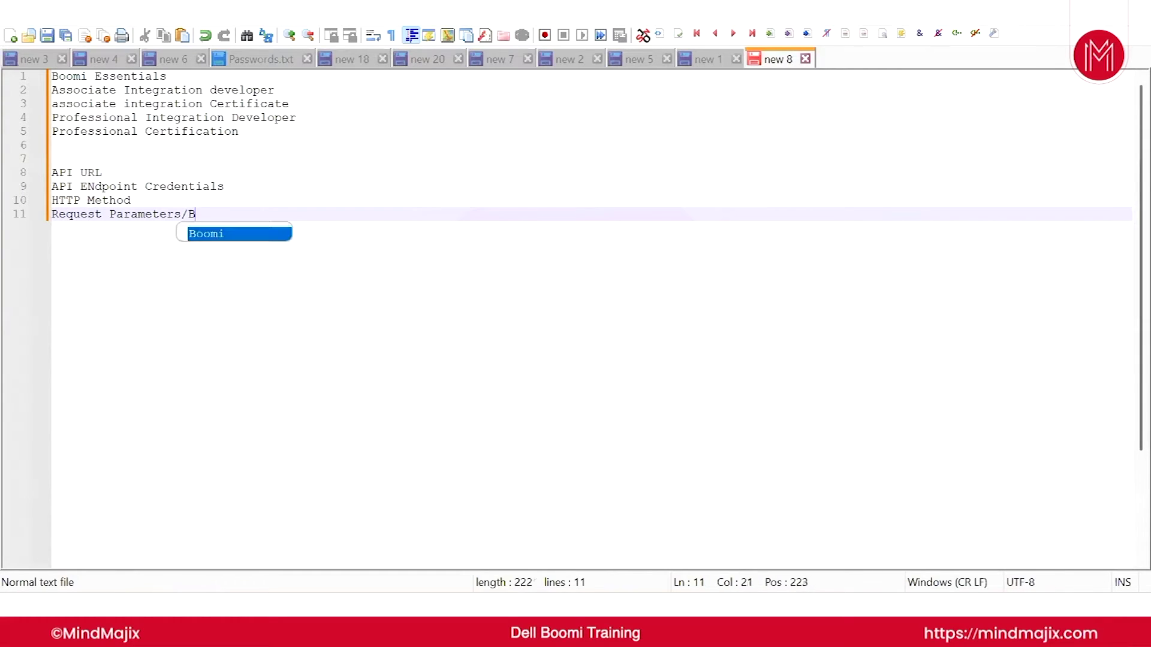
text(ody)
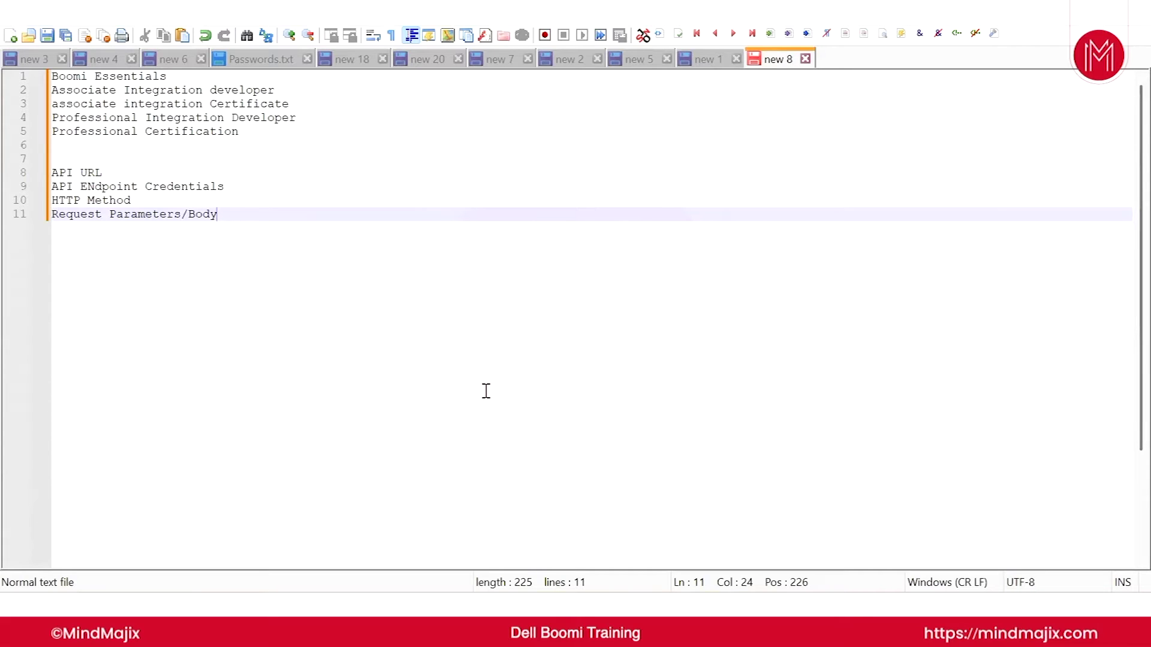
- Add the line "Response parametrs/Body" at the end of the API notes
key(Return)
text(Res)
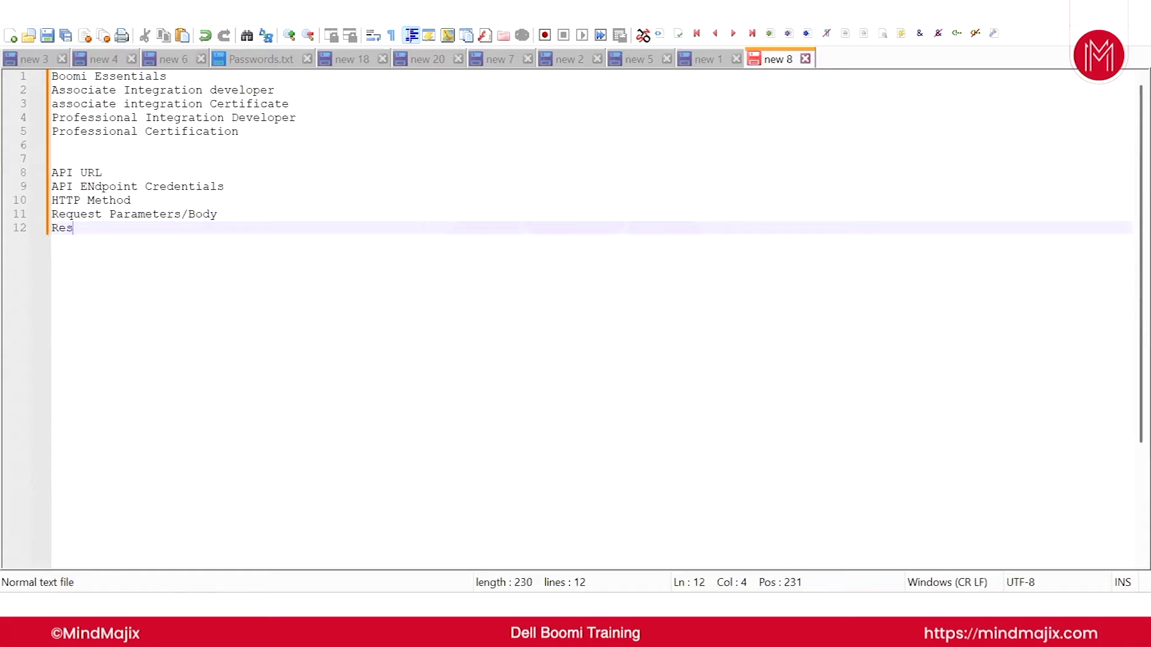
text(ponse pa)
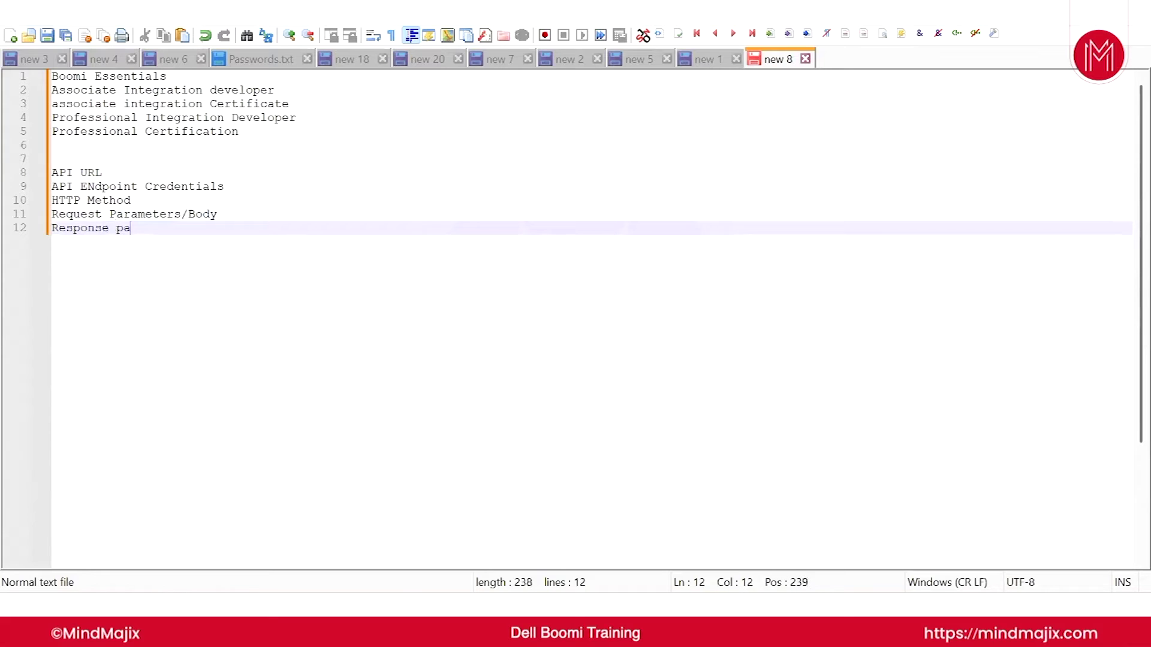
text(rametrs/Body)
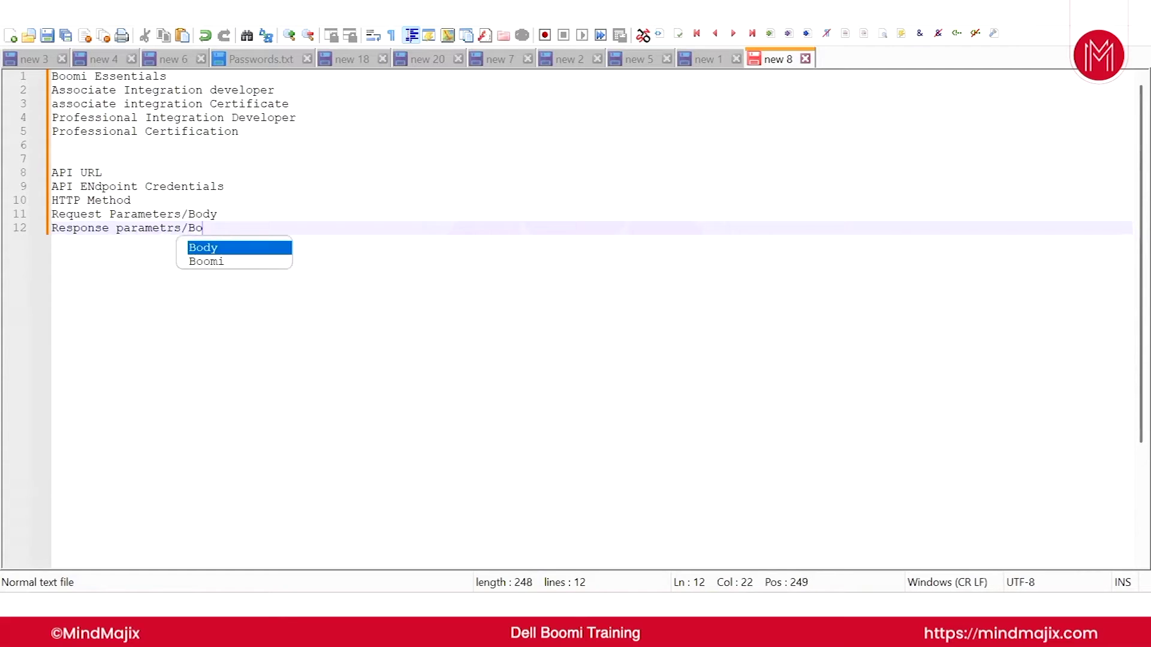
- Correct "ENdpoint" to "Endpoint" in the credentials line of the API notes
key(Escape)
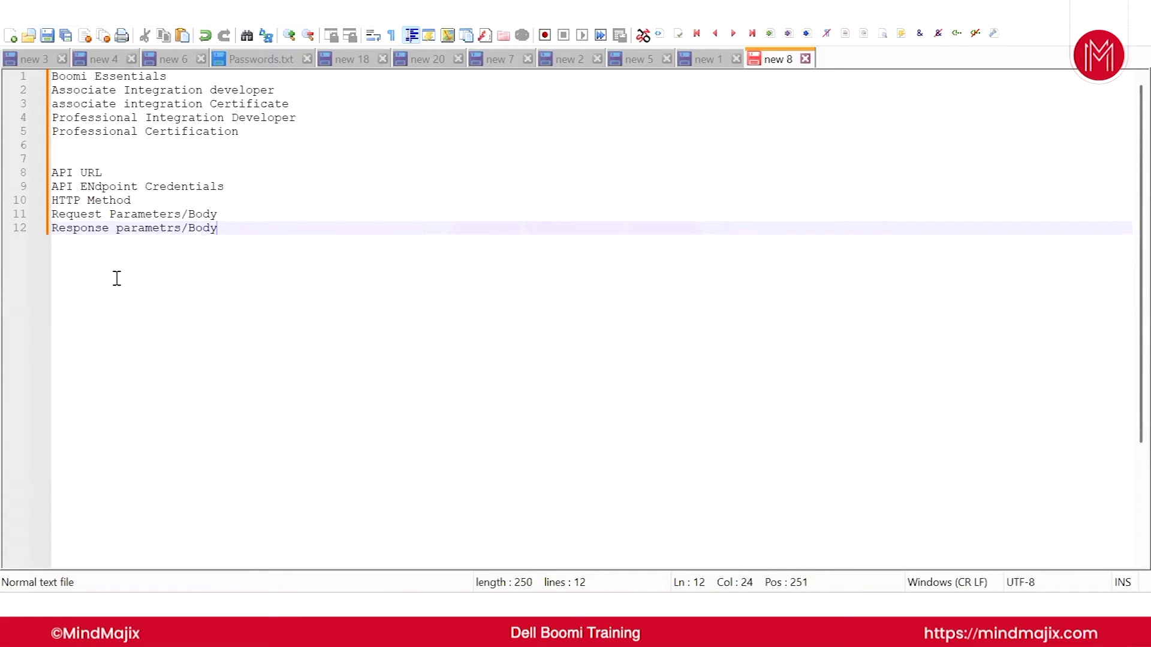
drag(236, 228, 30, 182)
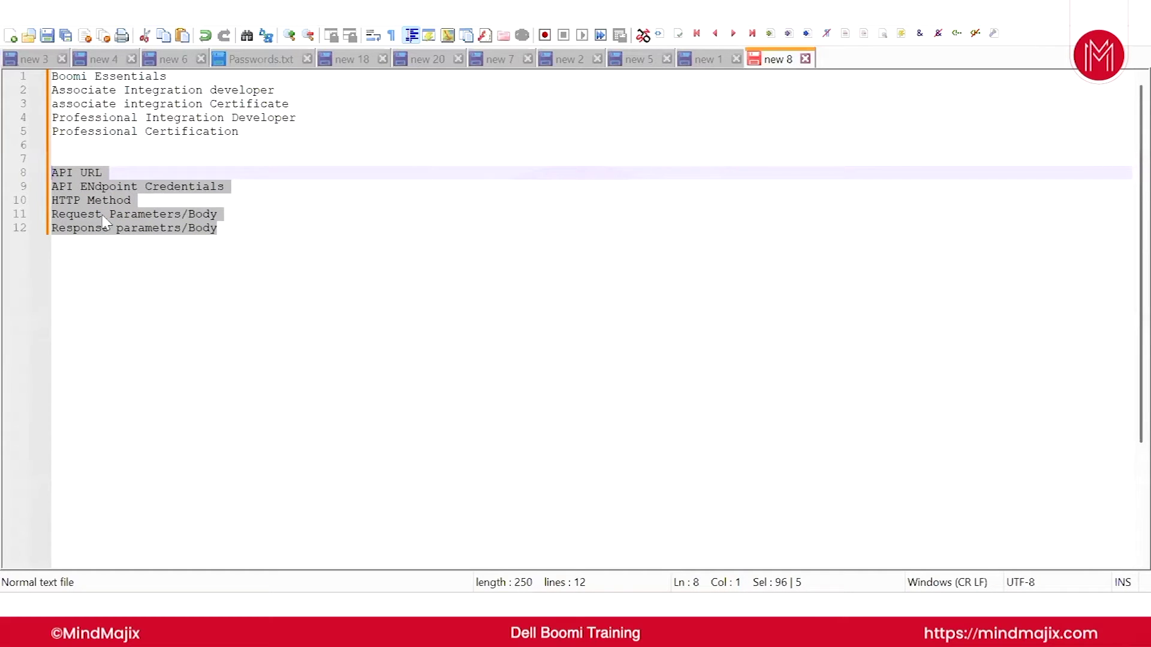
click(96, 182)
key(BackSpace)
text(n)
drag(244, 228, 33, 186)
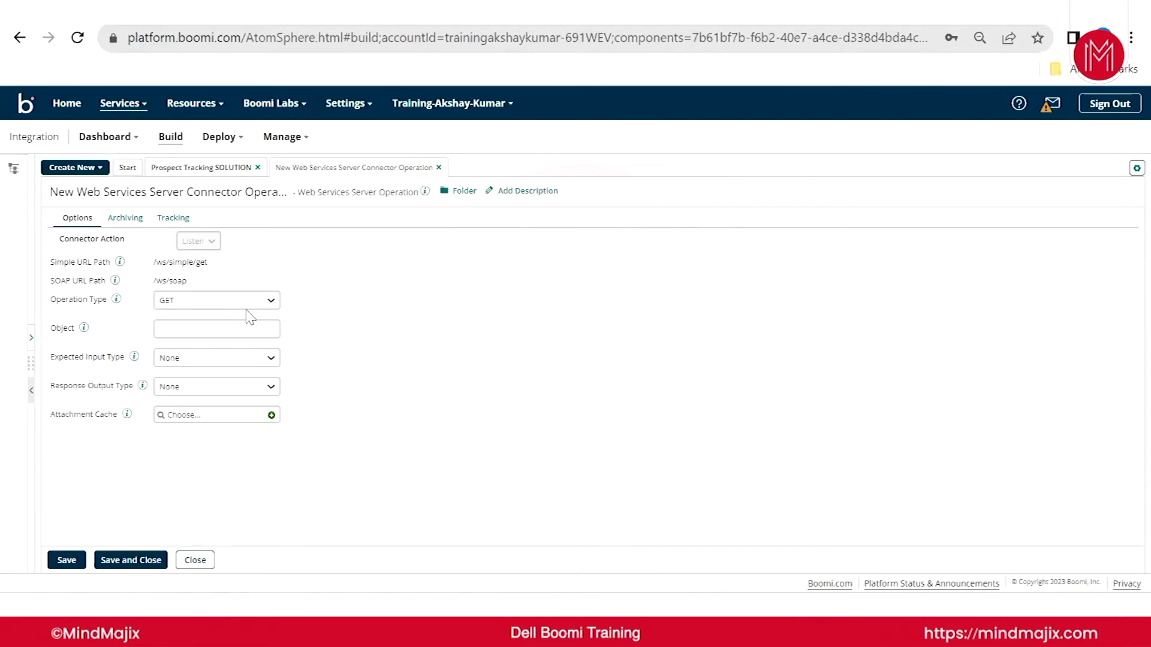
- Switch back to Boomi and rename the new Web Services Server operation as "Prospect Tracking Web Listener Operation"
click(145, 190)
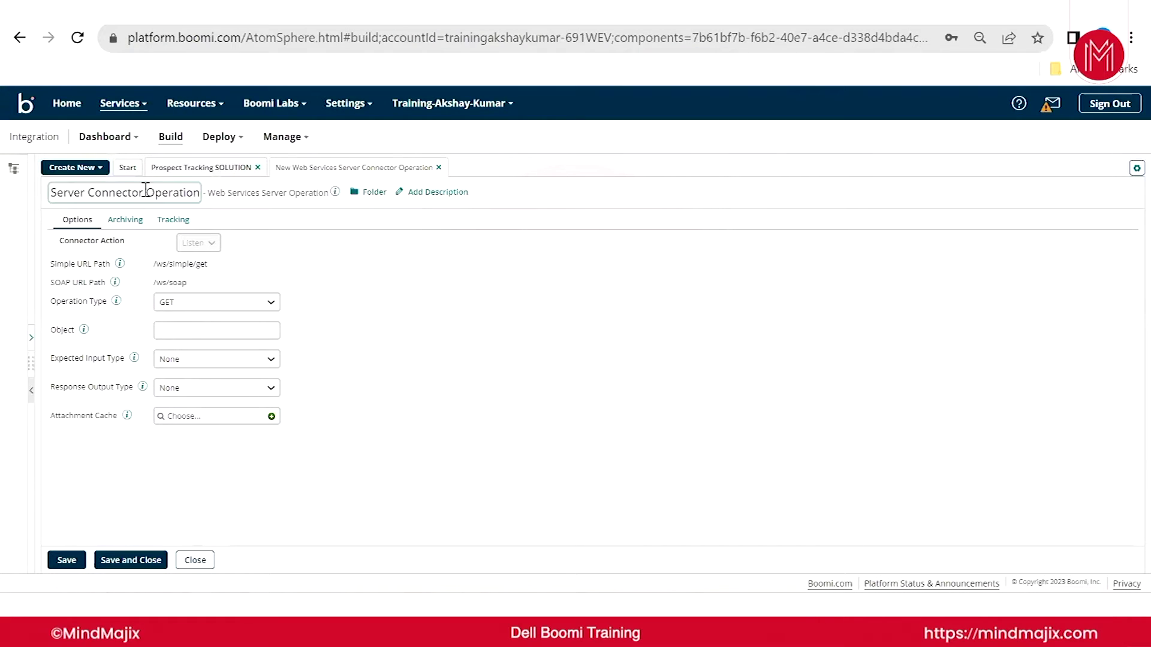
triple_click(145, 191)
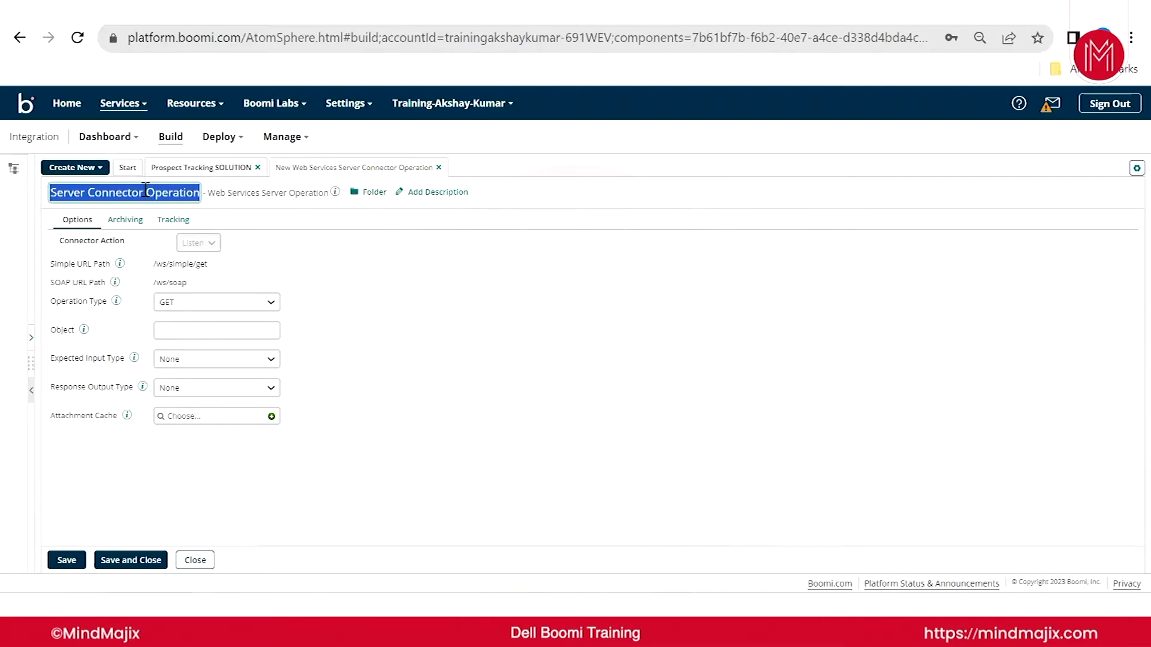
text(prospect)
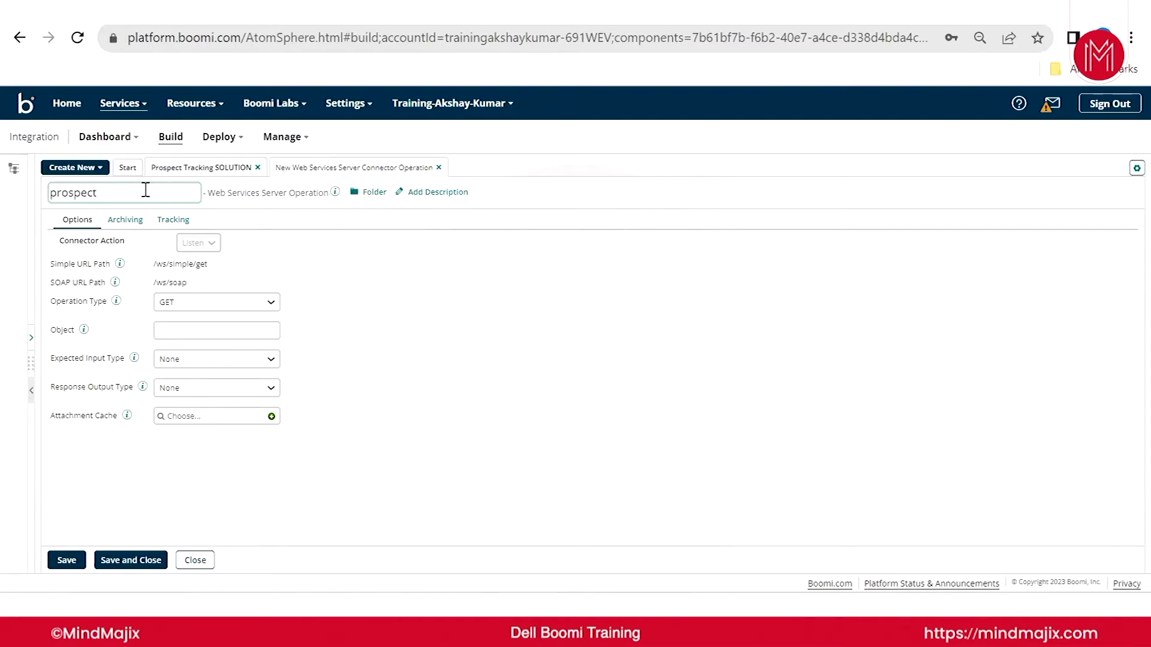
text( Tracking Web Listener Operation)
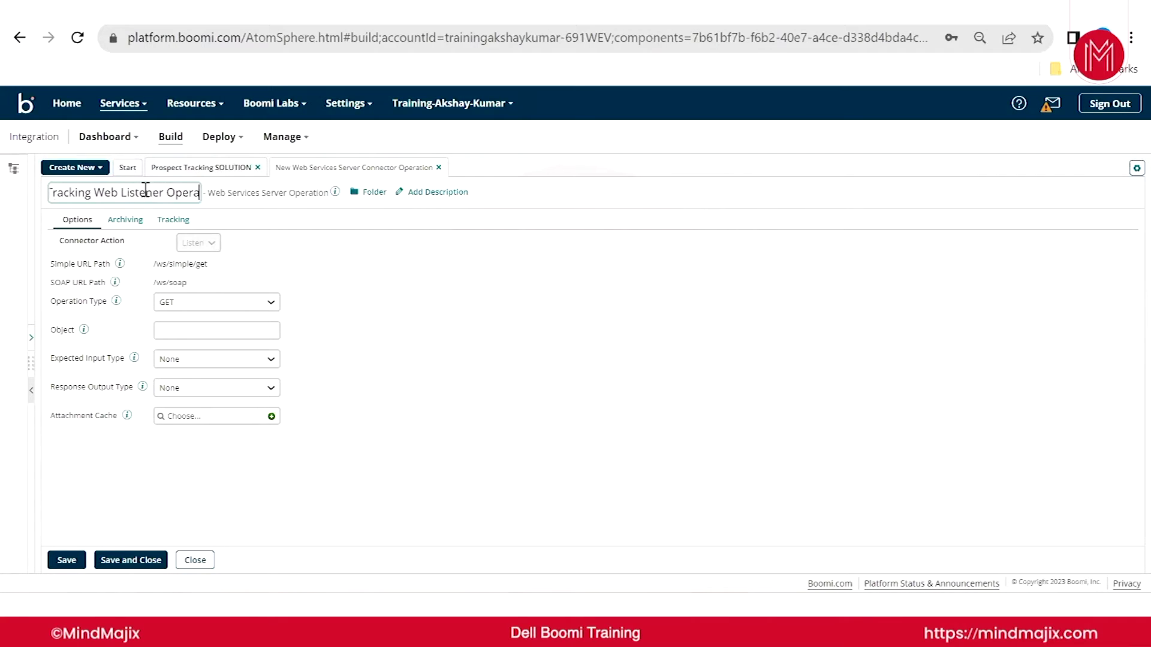
click(52, 191)
key(Left)
key(Left)
key(Left)
key(Left)
key(Left)
key(Left)
key(Left)
key(Left)
key(Left)
key(Left)
key(Left)
key(Left)
key(Left)
click(504, 365)
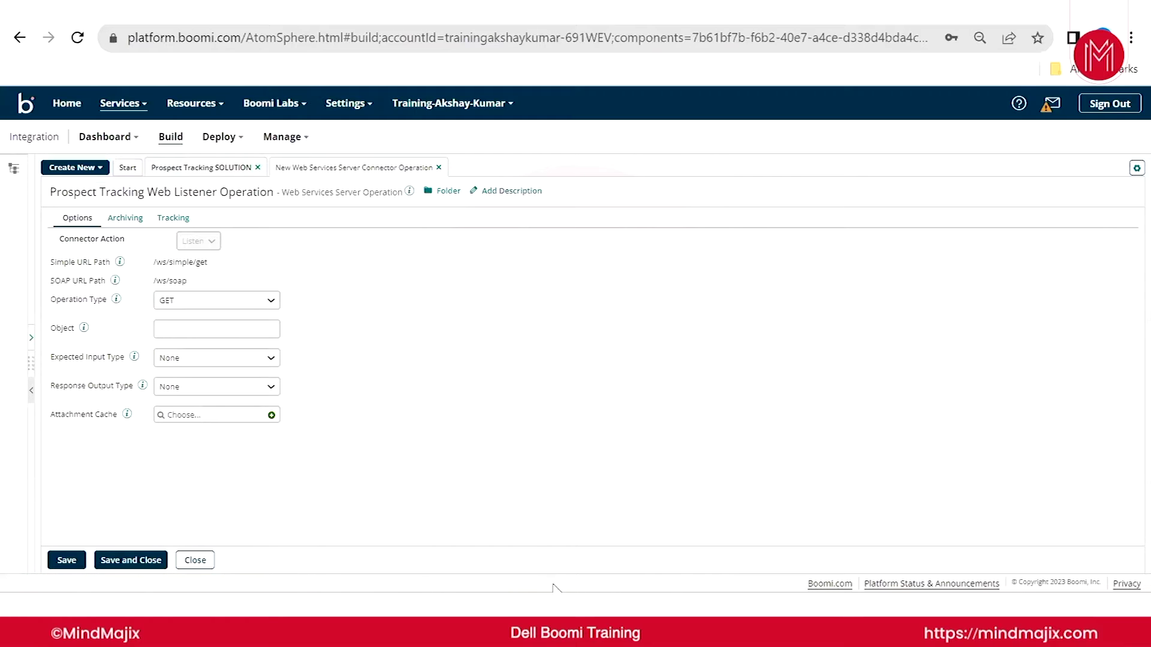
- Review the HTTP Method and Request Parameters lines in the text editor's API notes alongside the operation types Boomi offers
key(alt+Tab)
click(157, 227)
drag(161, 200, 27, 208)
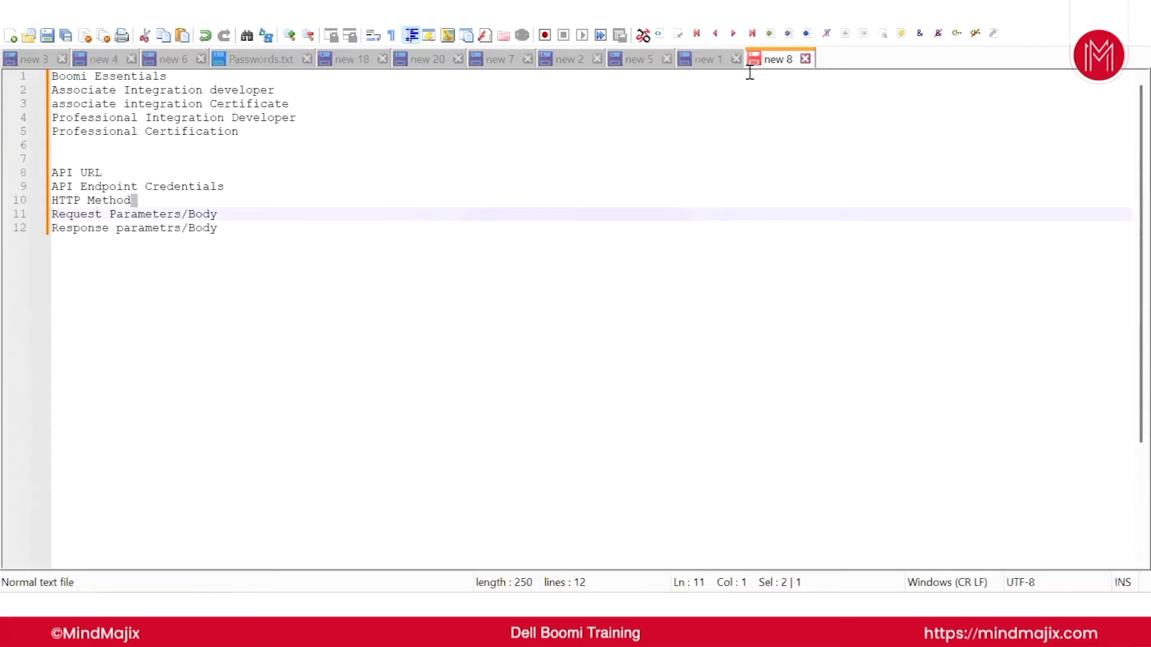
key(alt+Tab)
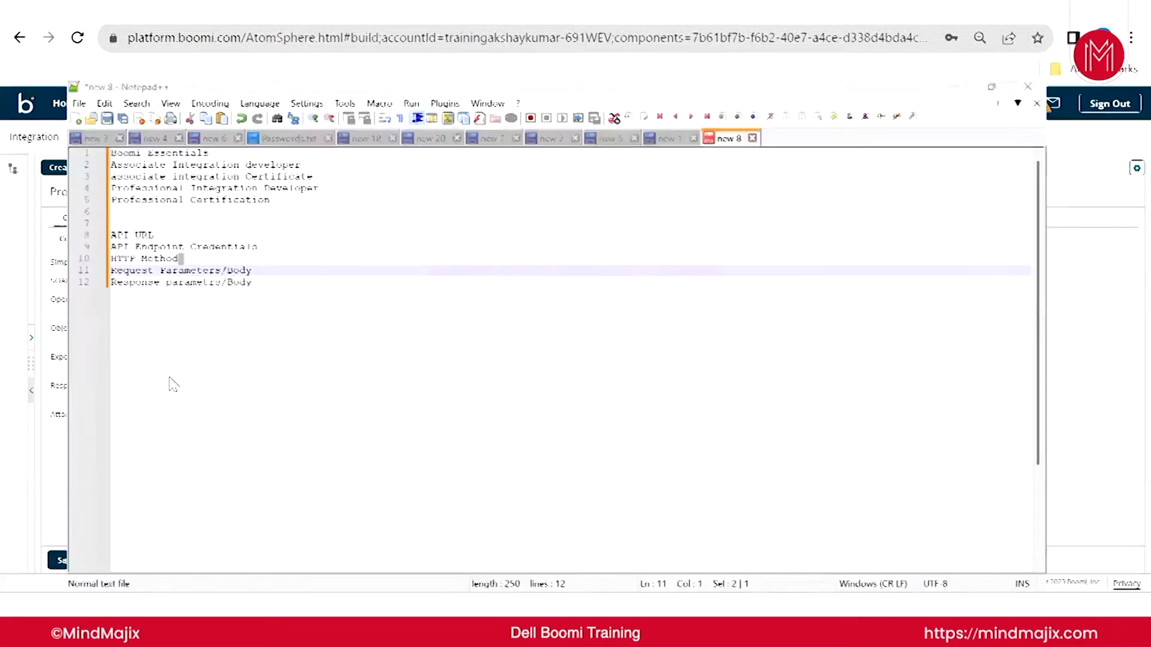
click(188, 302)
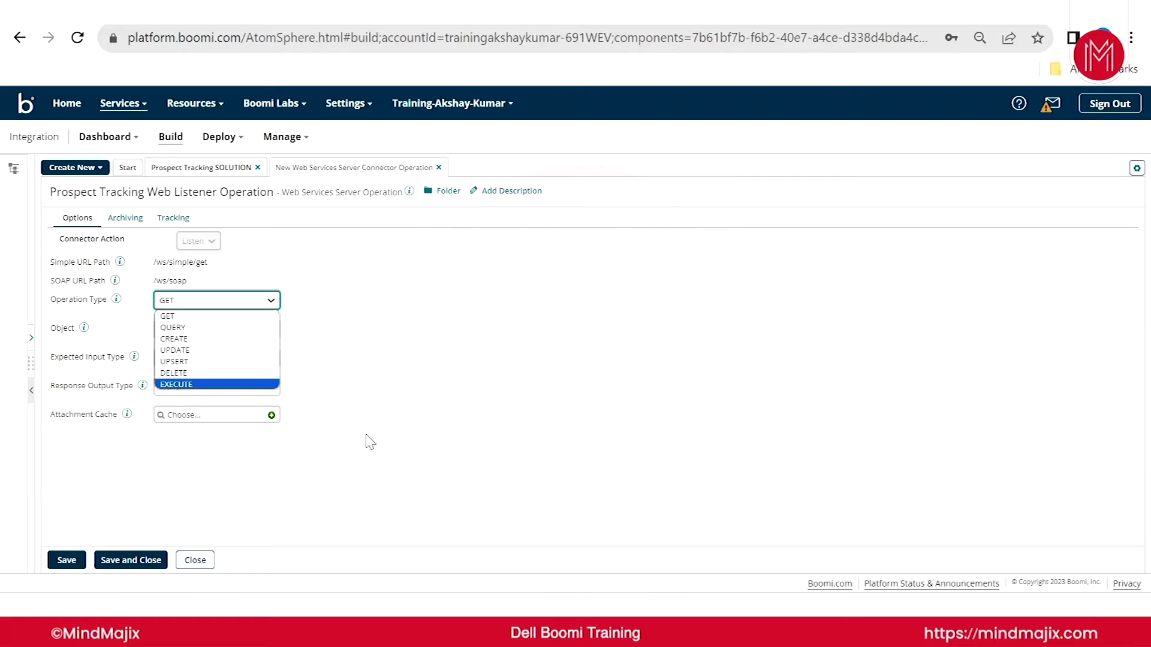
key(alt+Tab)
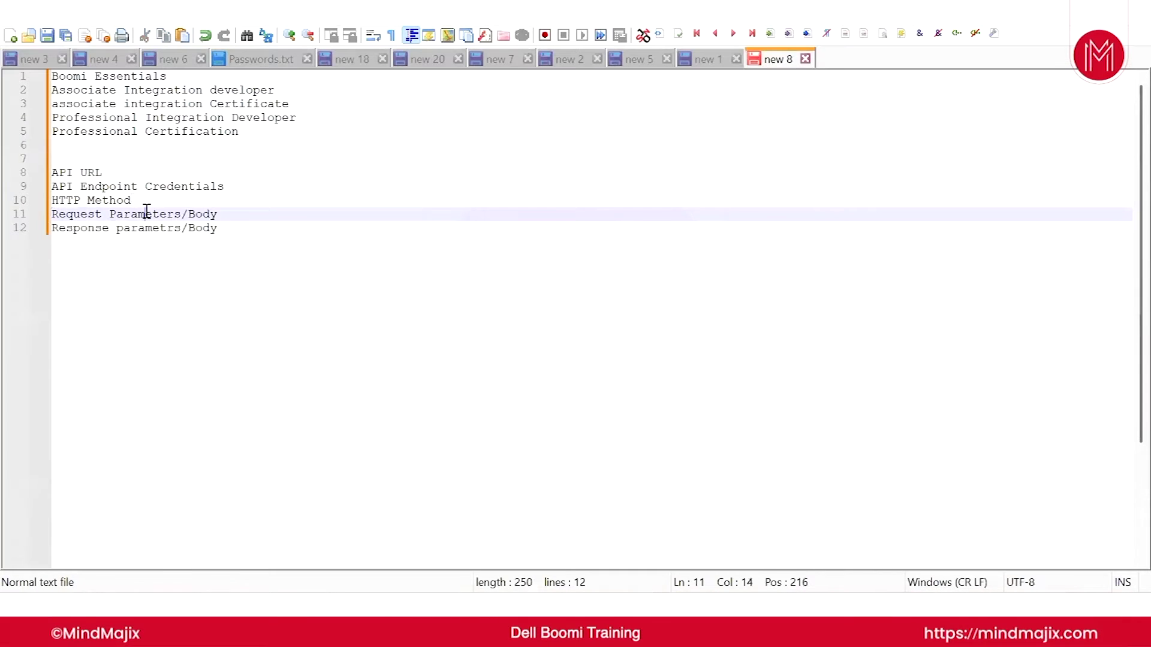
double_click(144, 214)
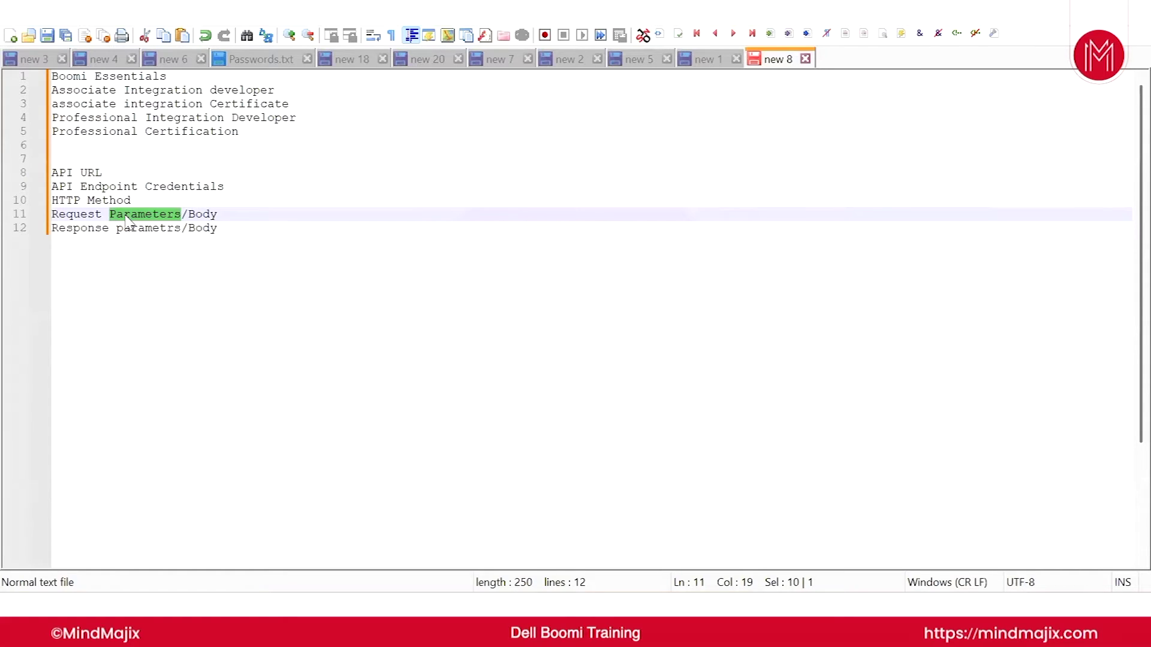
click(480, 211)
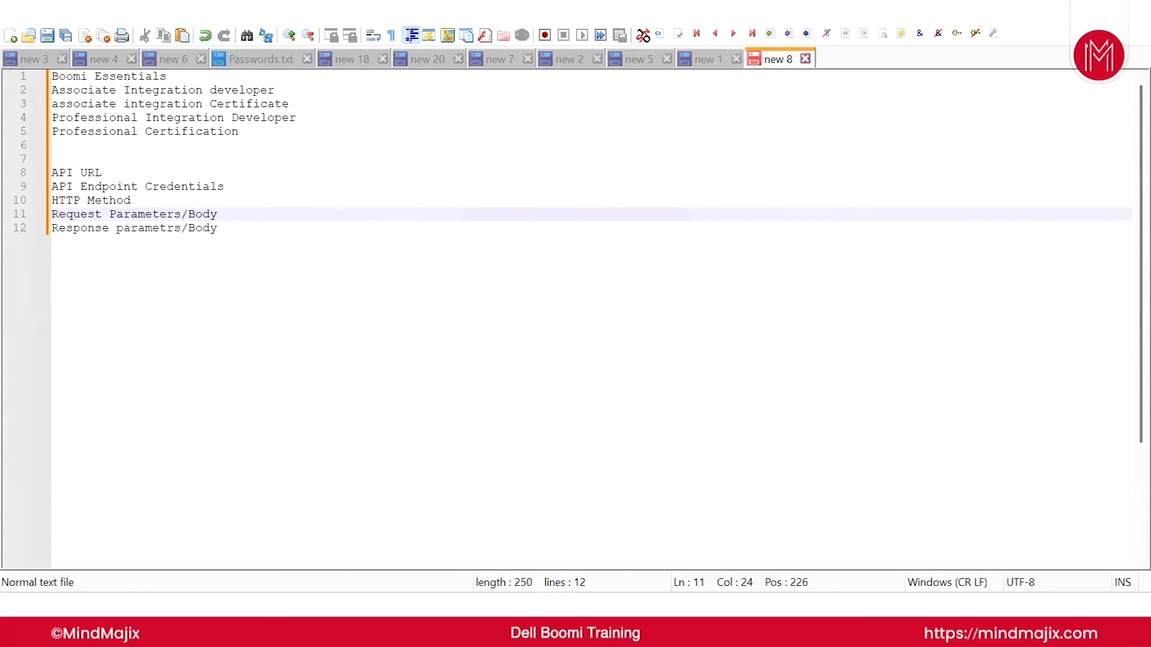
- Return to Boomi, save the web listener operation, and confirm the Start shape settings in the Prospect Tracking process
mouse_move(508, 610)
click(516, 521)
click(56, 561)
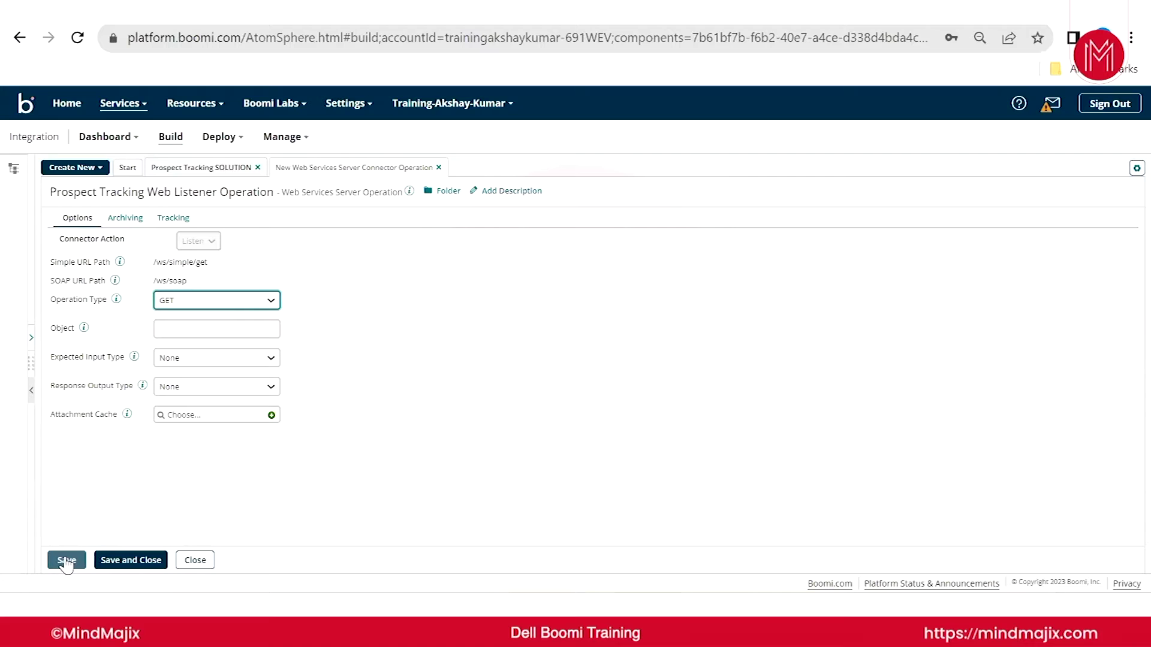
click(66, 561)
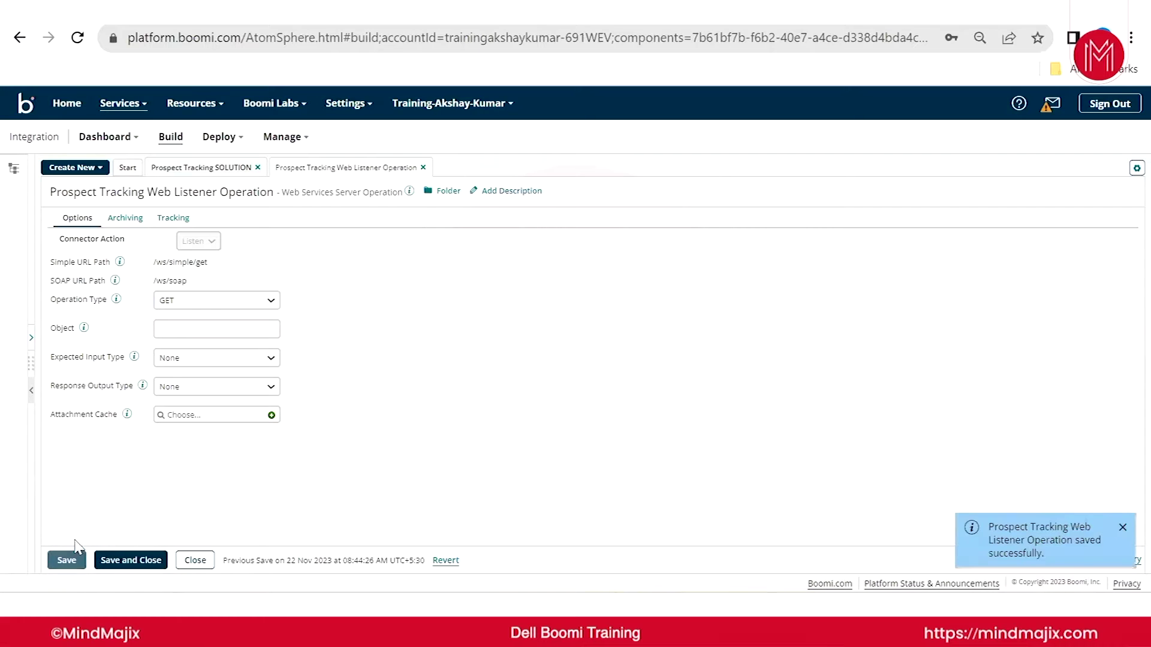
click(200, 168)
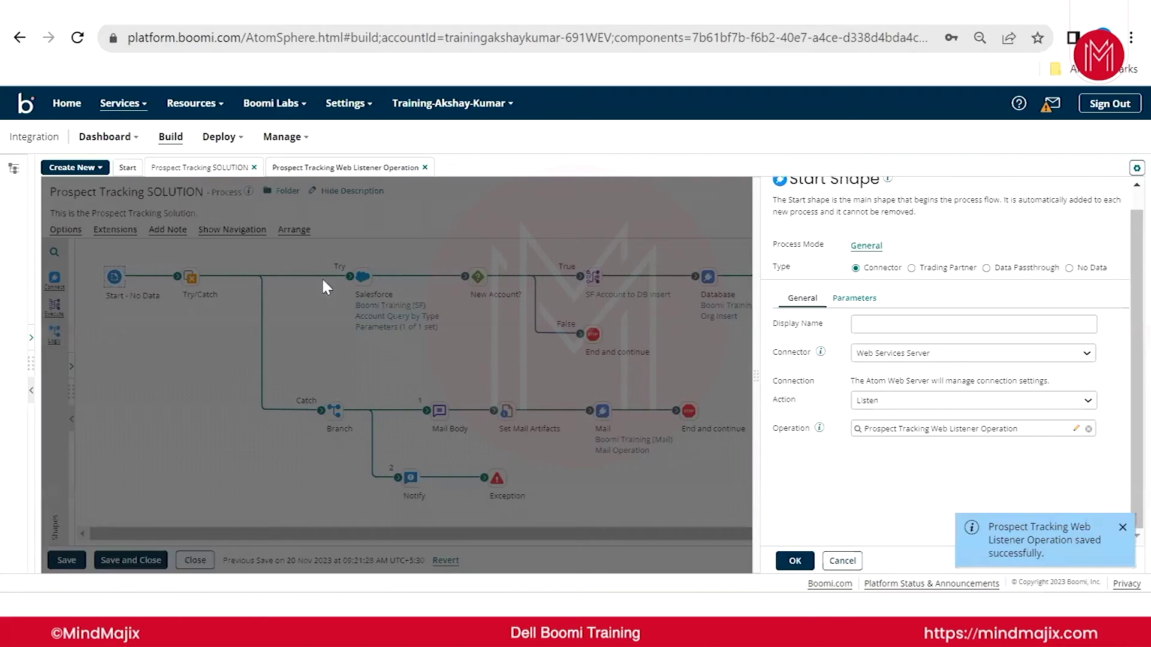
click(795, 561)
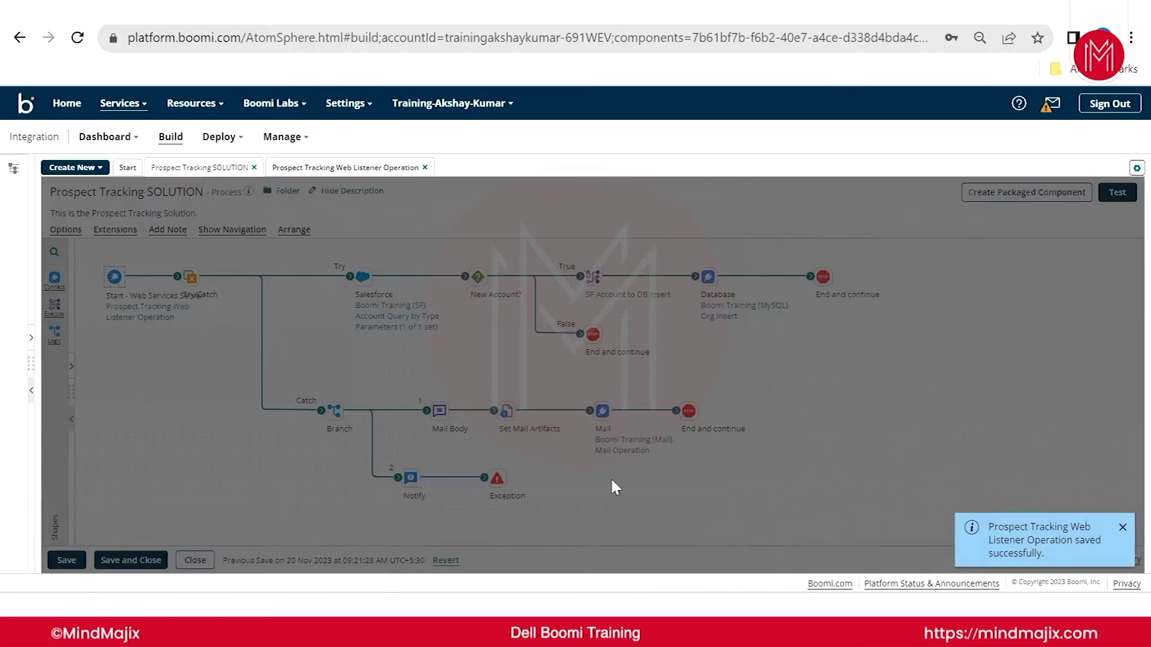
- View the Salesforce connector's parameters, close them unchanged, and reopen the Start shape's web listener operation
click(392, 329)
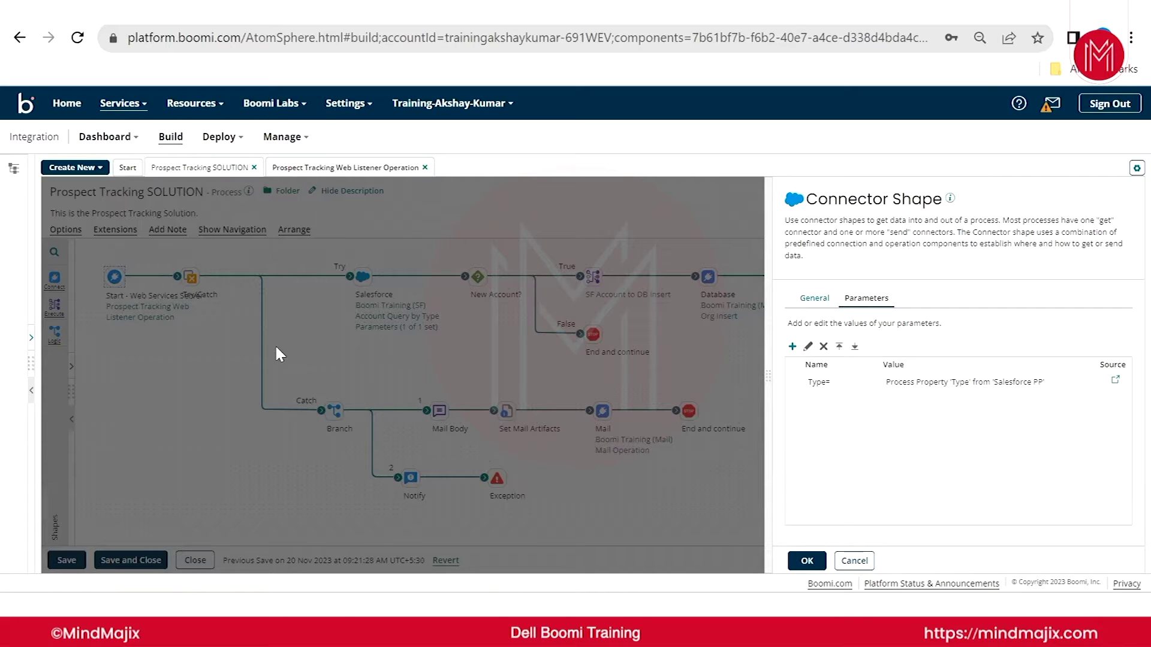
key(Escape)
click(155, 319)
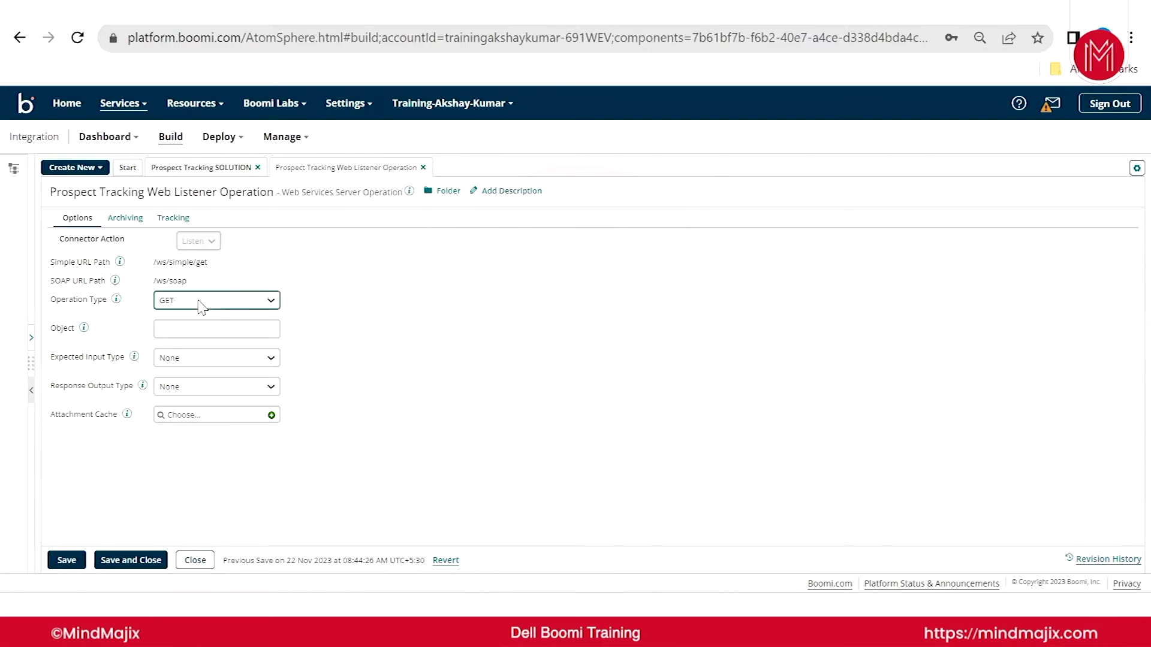
- Set the listener operation's Object to prospectTrack
click(180, 329)
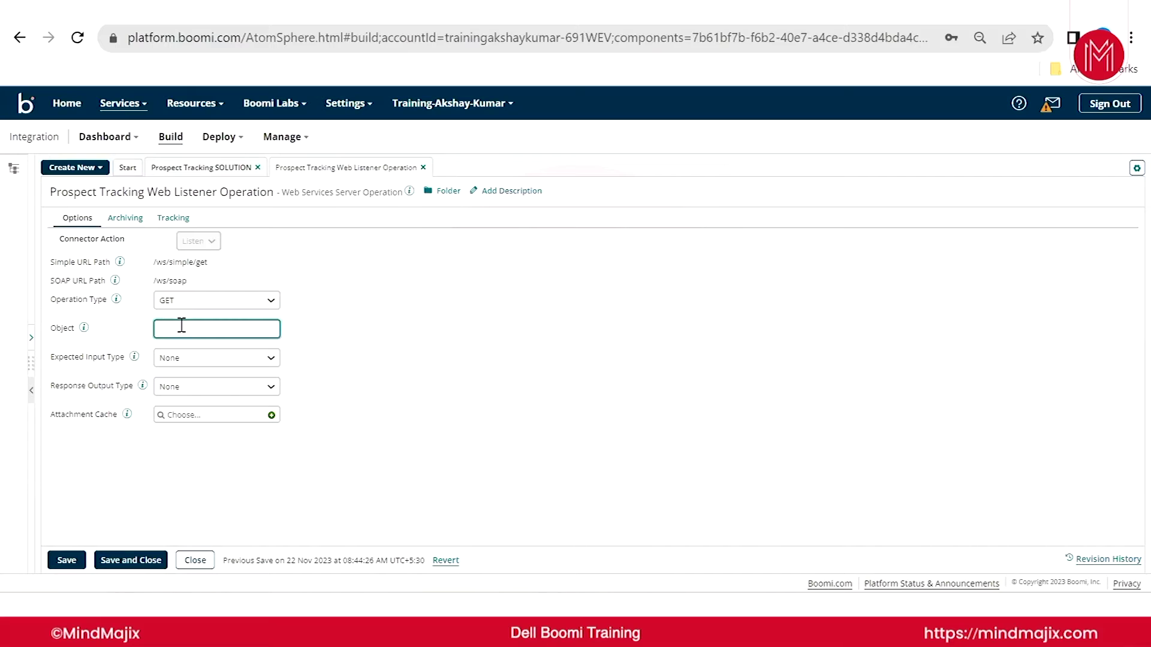
text(prospectTrackin)
key(BackSpace)
key(BackSpace)
drag(260, 263, 154, 262)
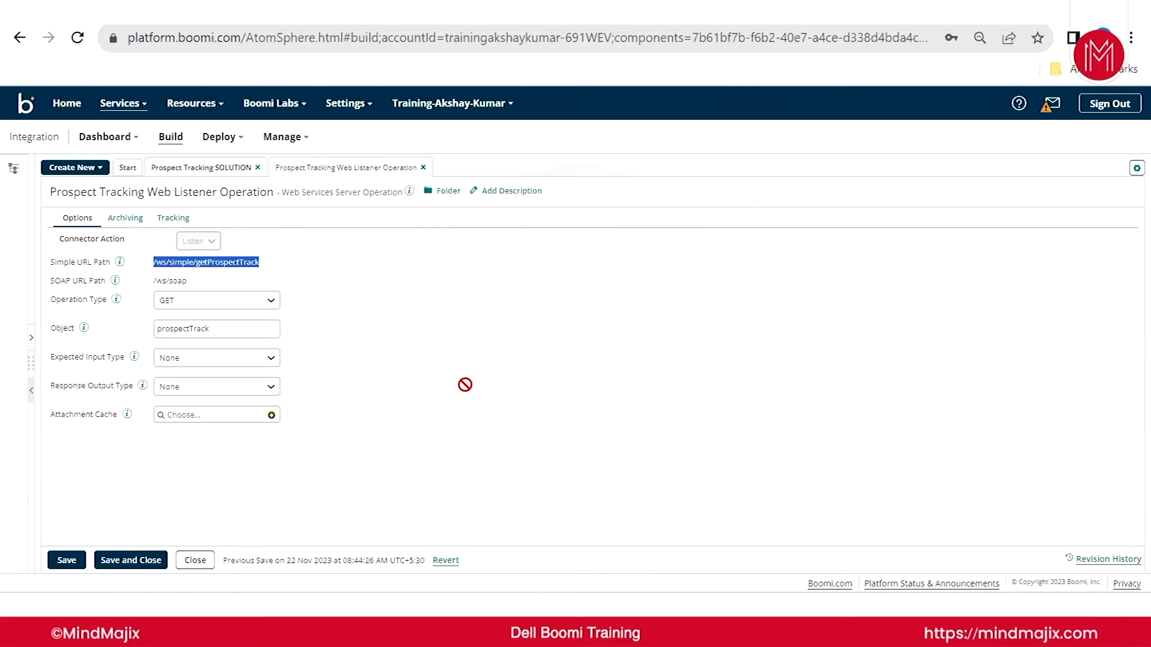
key(ctrl+Tab)
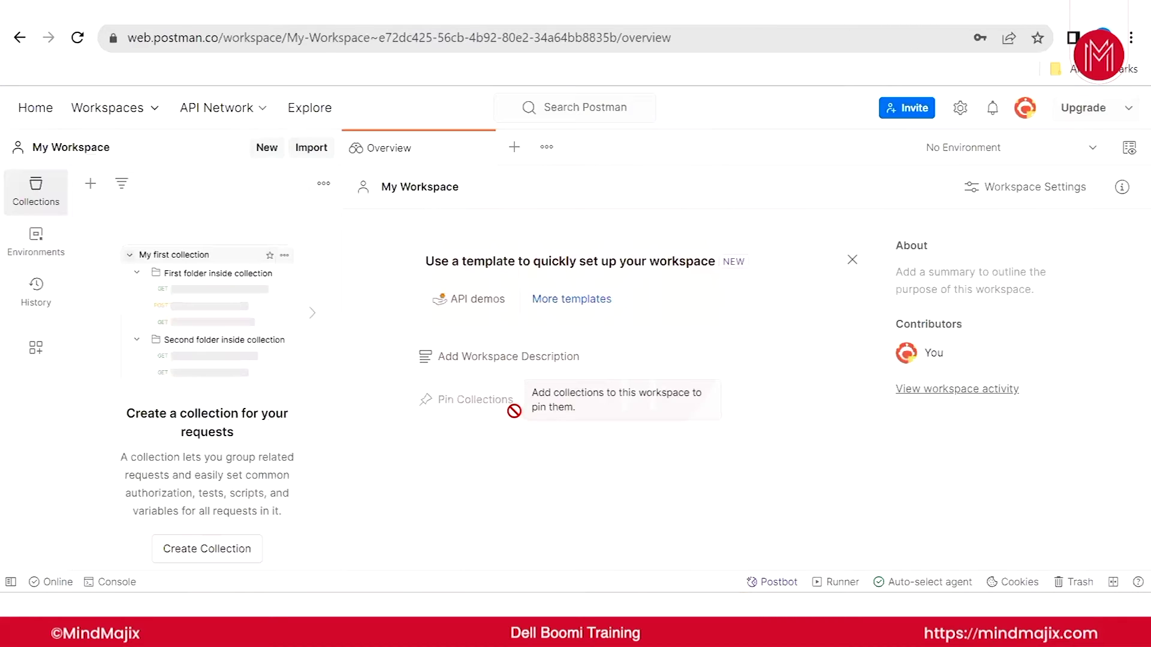
key(ctrl+shift+Tab)
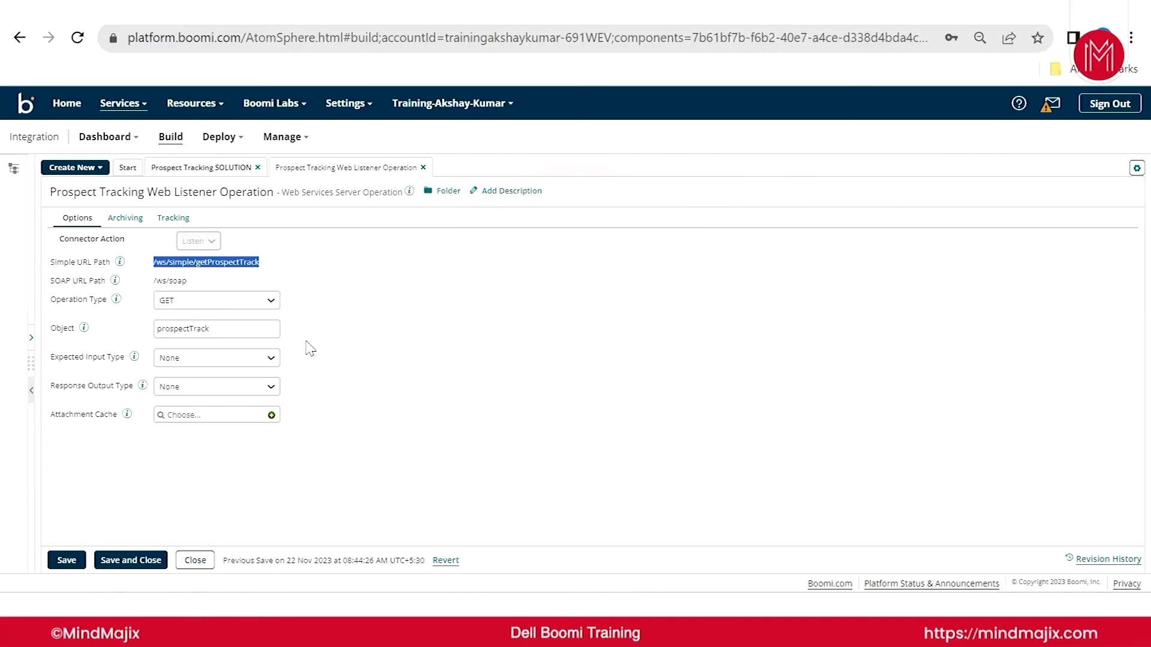
- Try the Single Data response output type with "Sucess" entered as the custom result content type
click(264, 387)
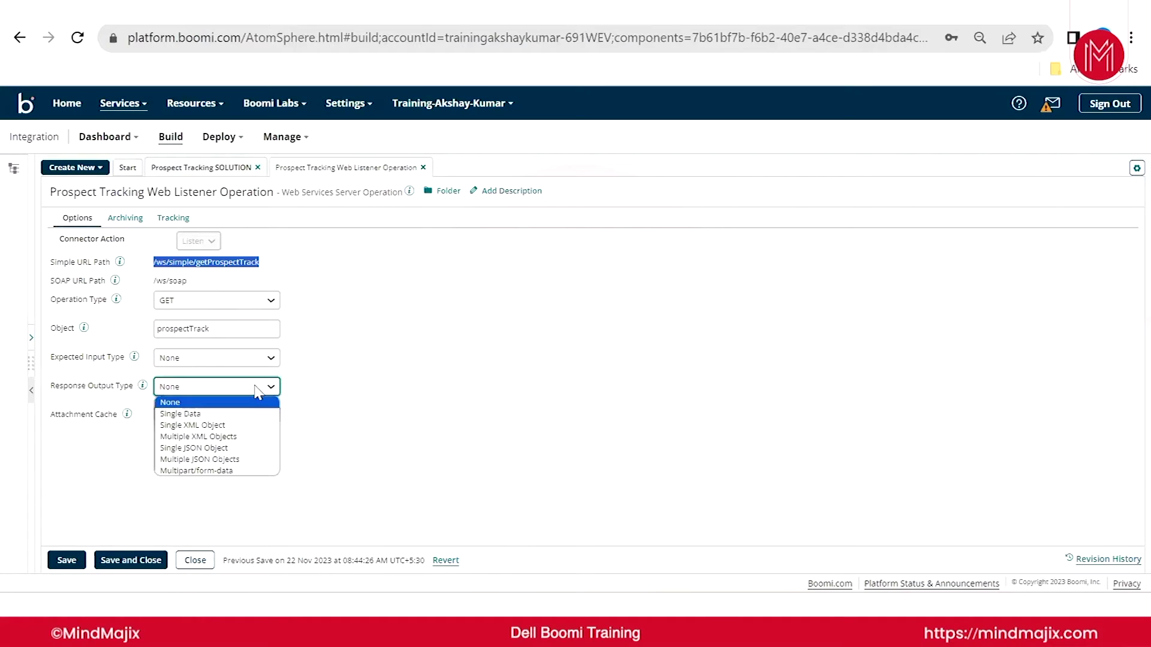
click(226, 415)
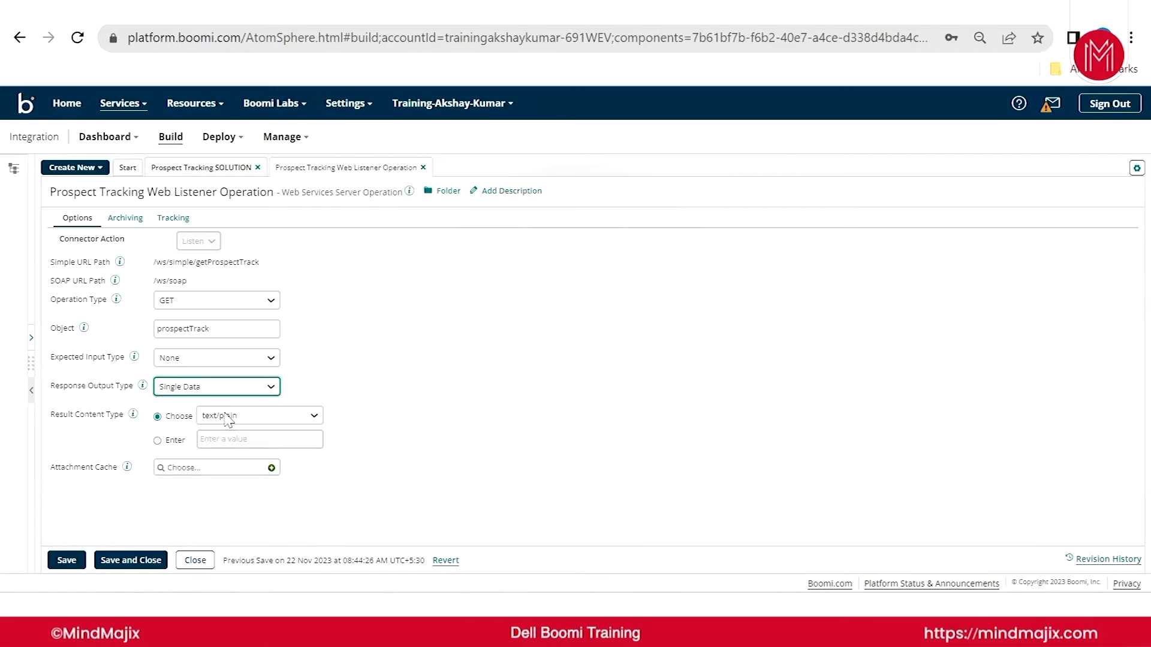
click(157, 442)
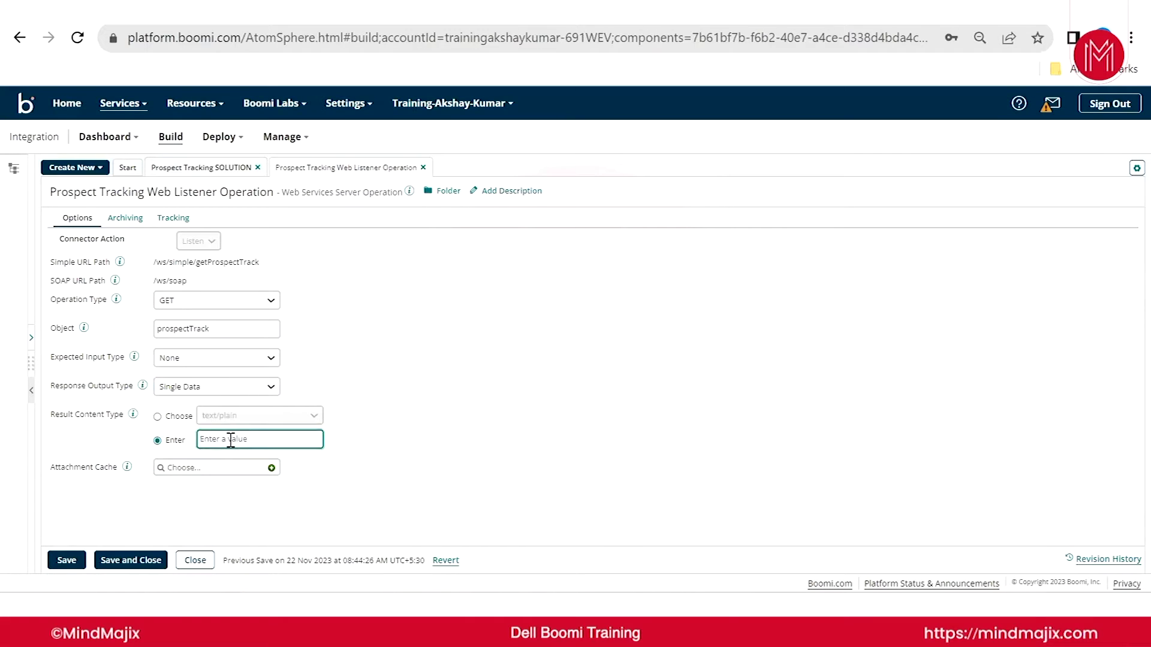
text(Sucess)
drag(232, 439, 171, 442)
click(569, 10)
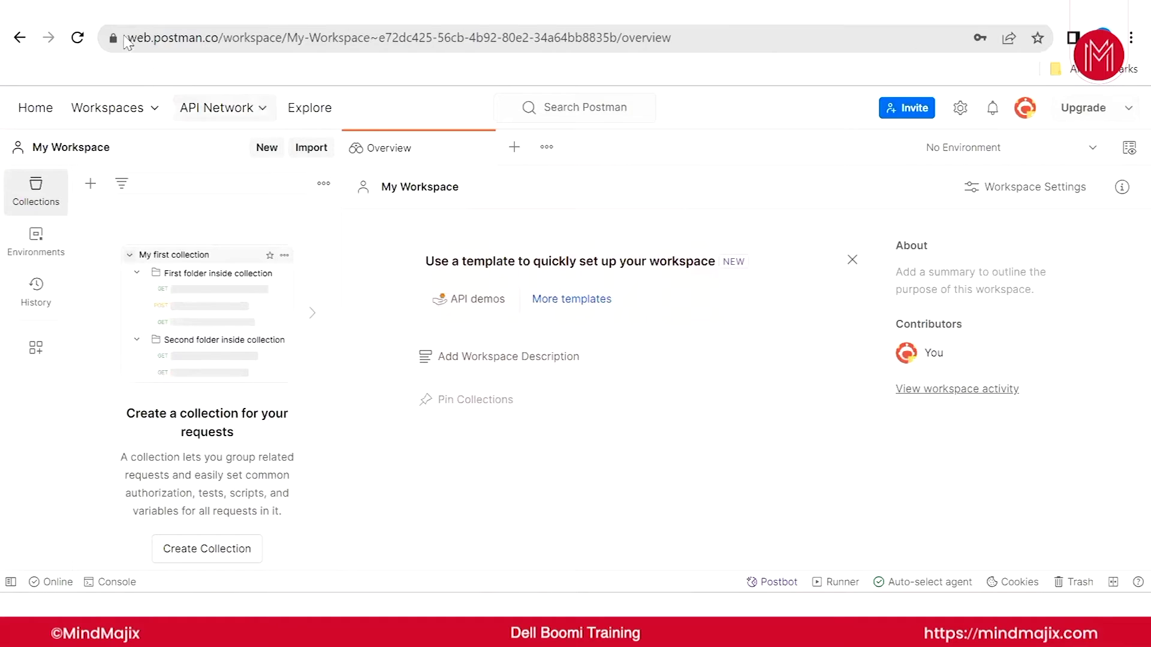
click(129, 10)
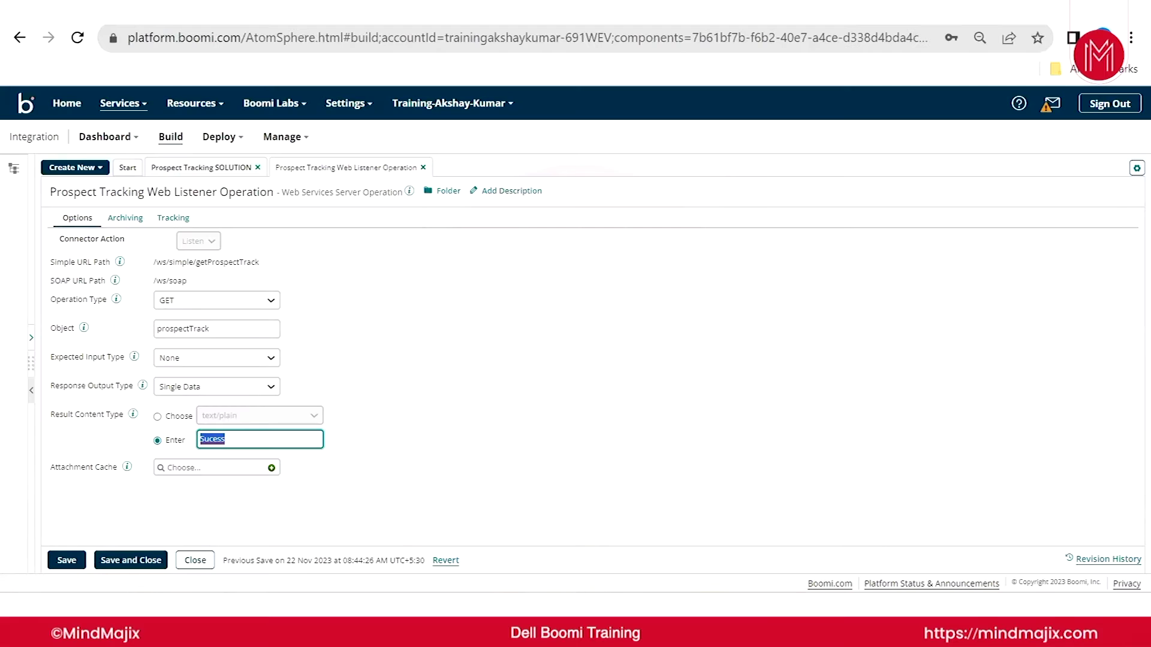
click(396, 377)
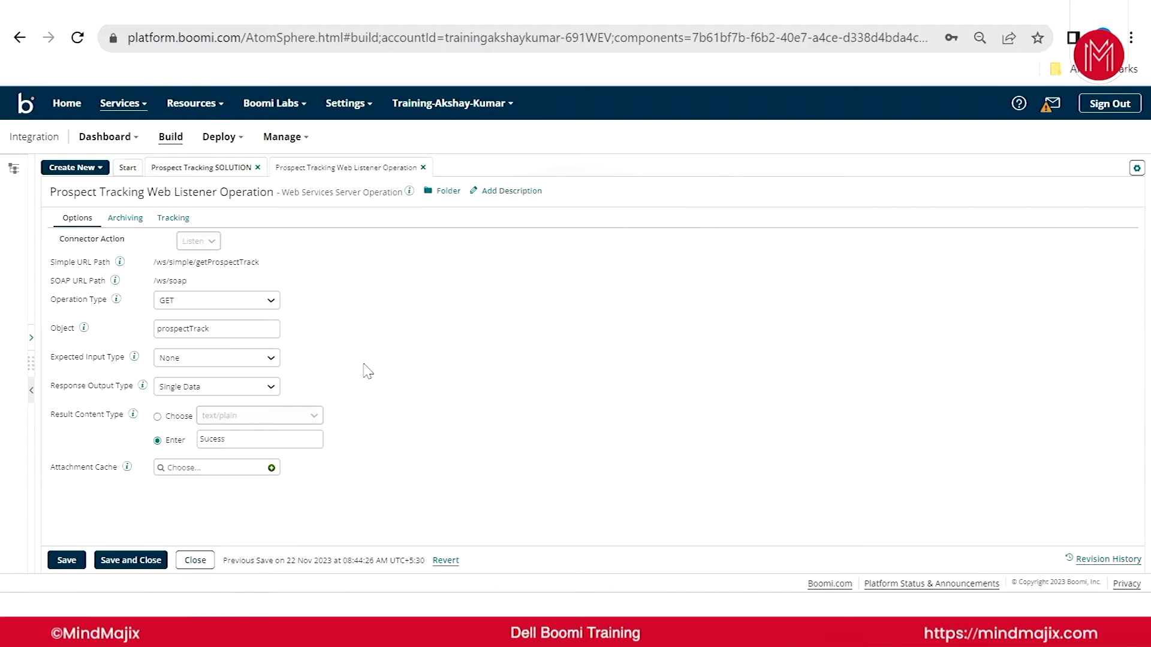
- Try the Single XML Object and Multiple XML Objects response output types for the listener operation
click(229, 391)
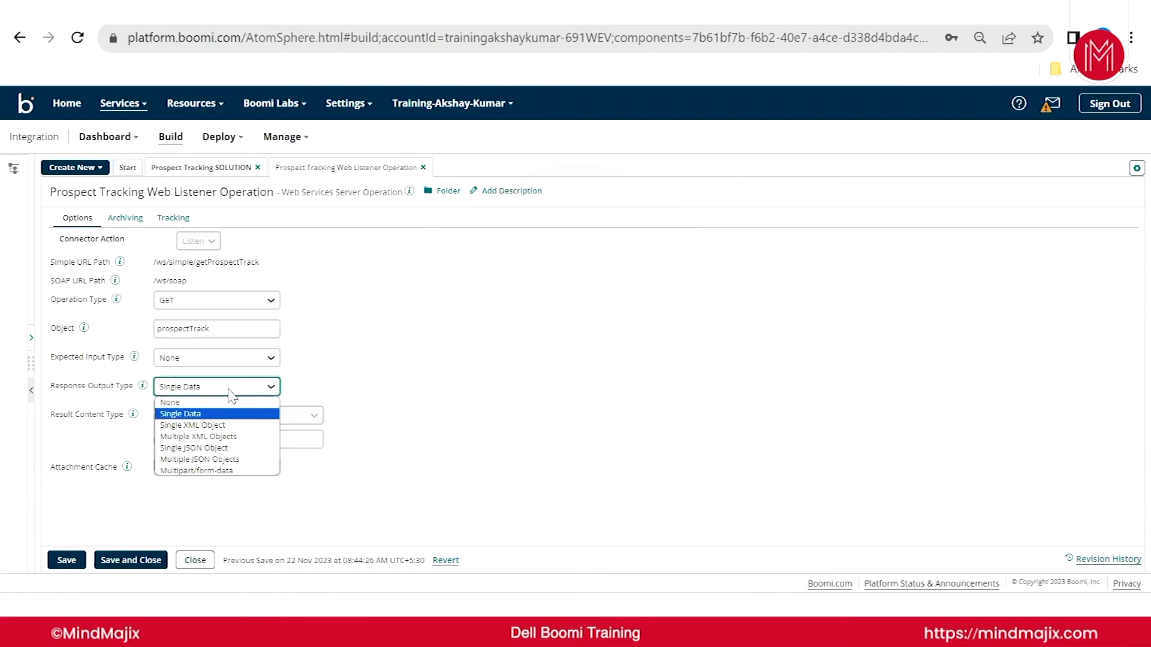
click(219, 426)
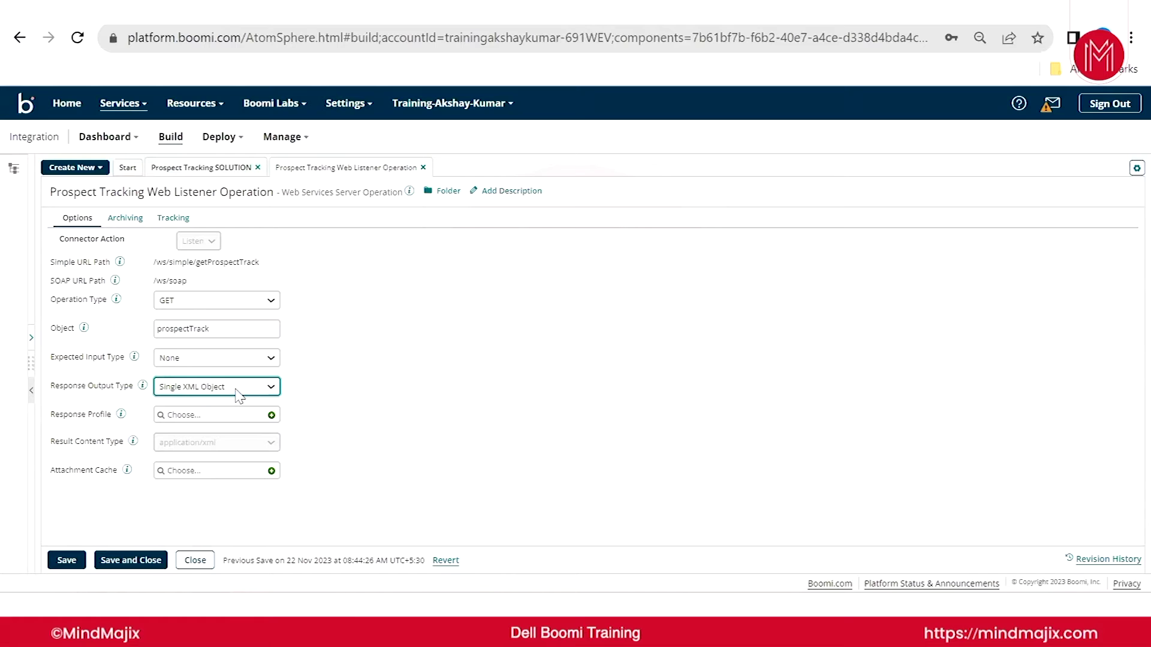
click(239, 393)
click(222, 436)
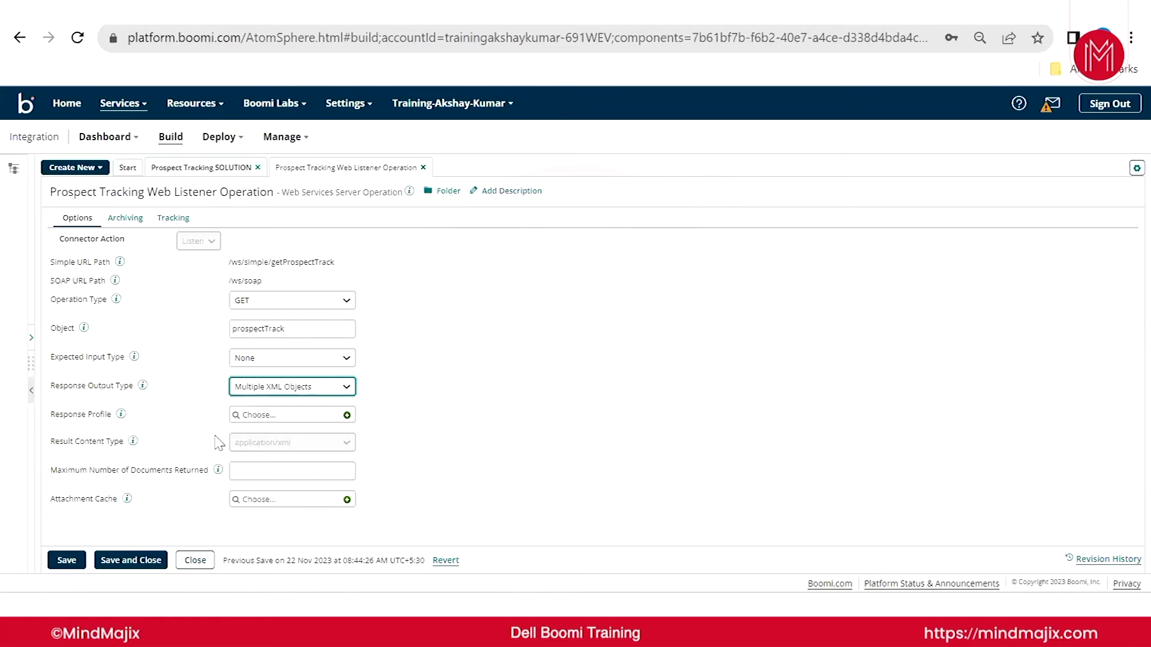
click(305, 389)
click(270, 425)
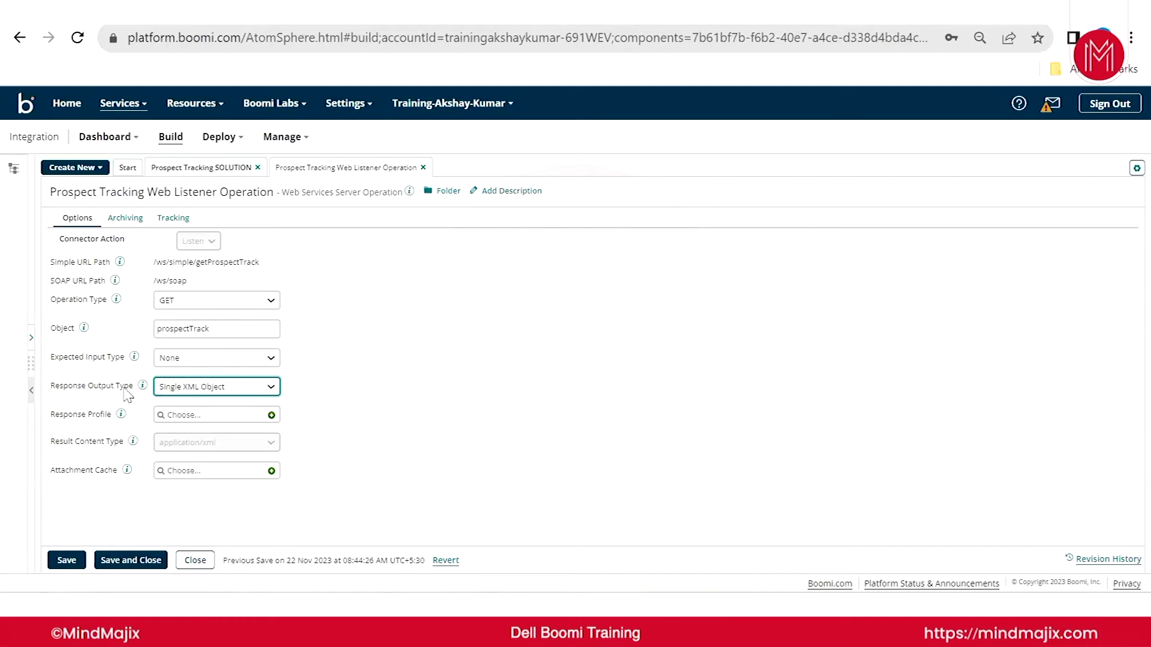
- Set the listener operation's Response Output Type to Single JSON Object, then save and close the operation
click(205, 388)
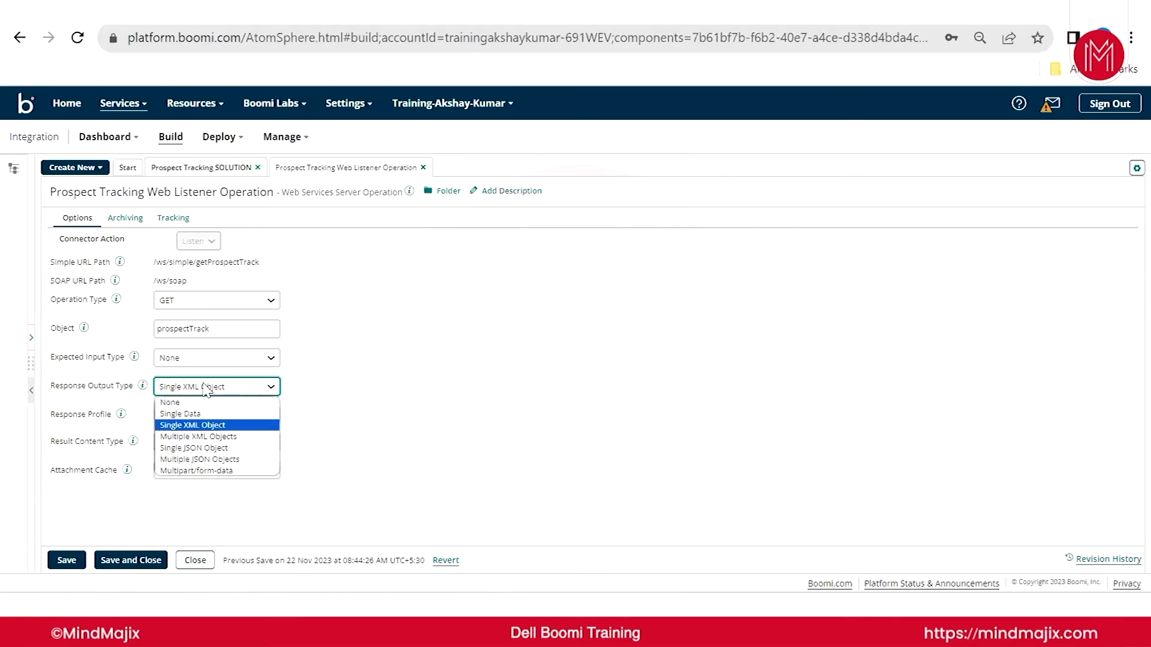
click(209, 448)
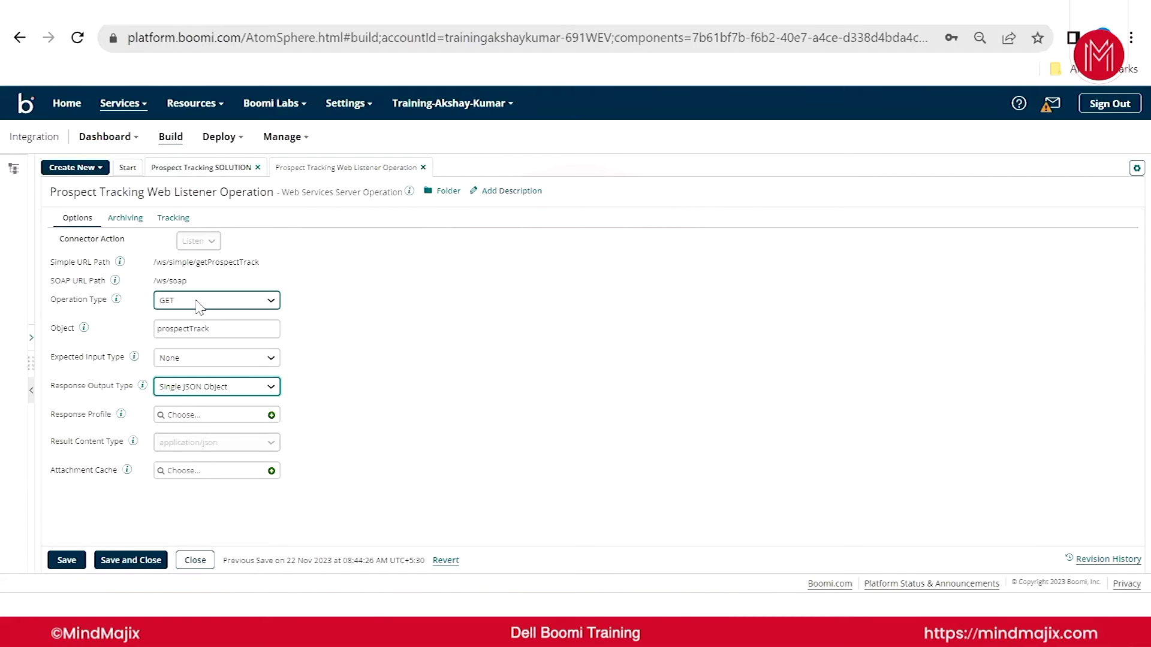
drag(209, 328, 144, 324)
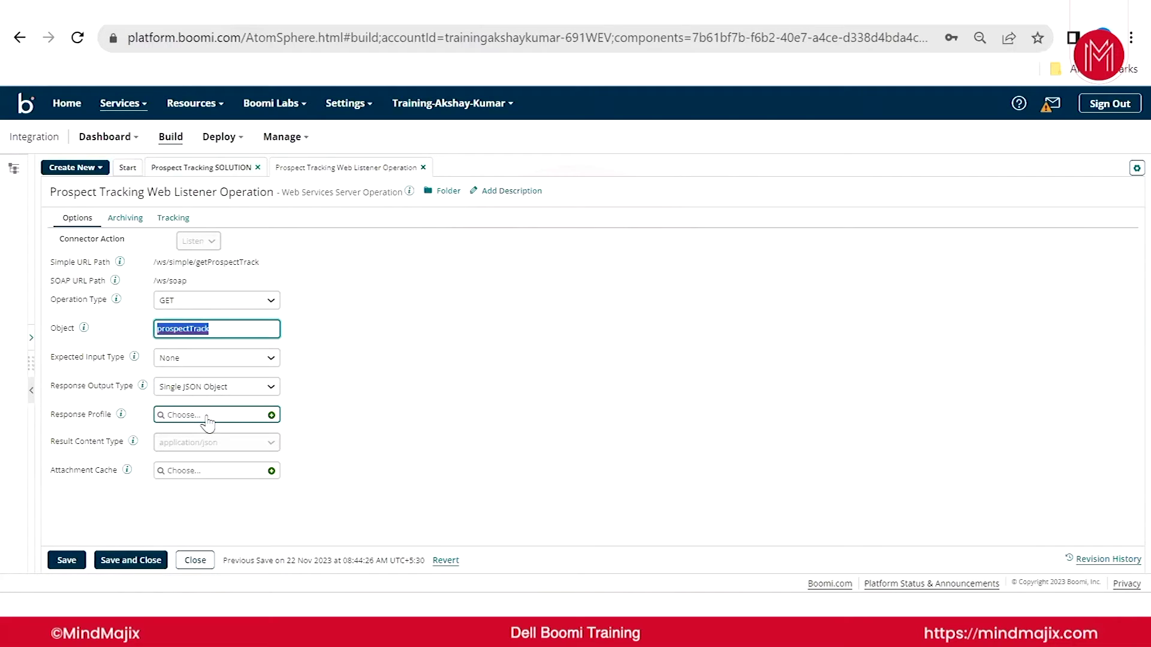
click(132, 560)
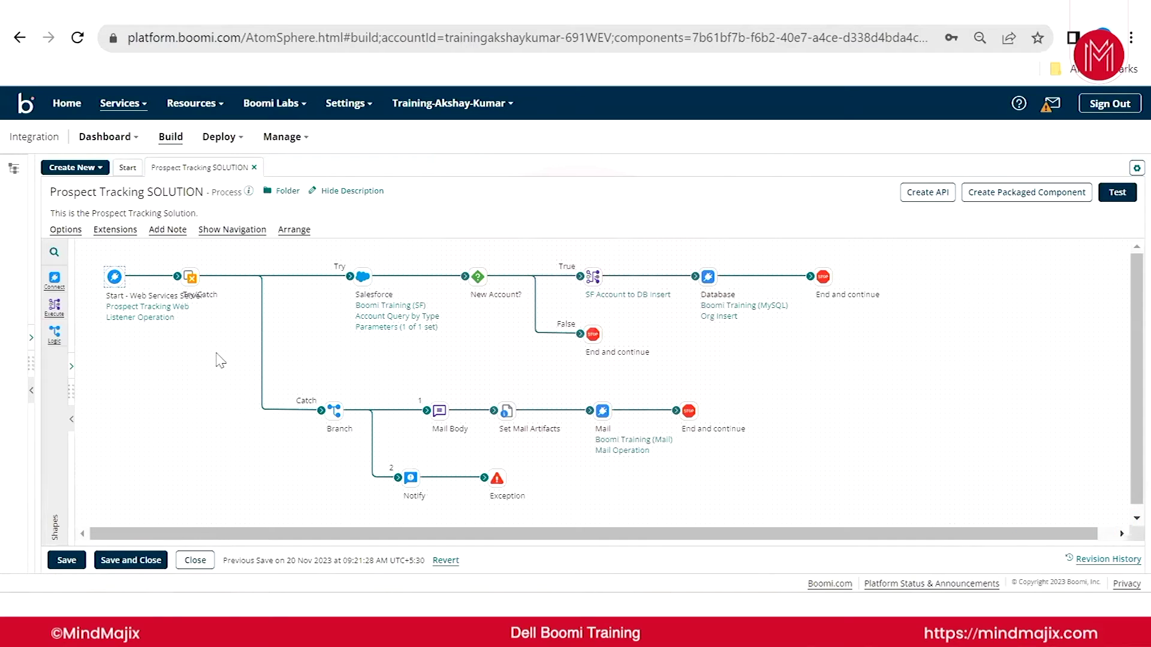
- Detach the Try path from the Salesforce connector in the Prospect Tracking process
drag(349, 276, 287, 350)
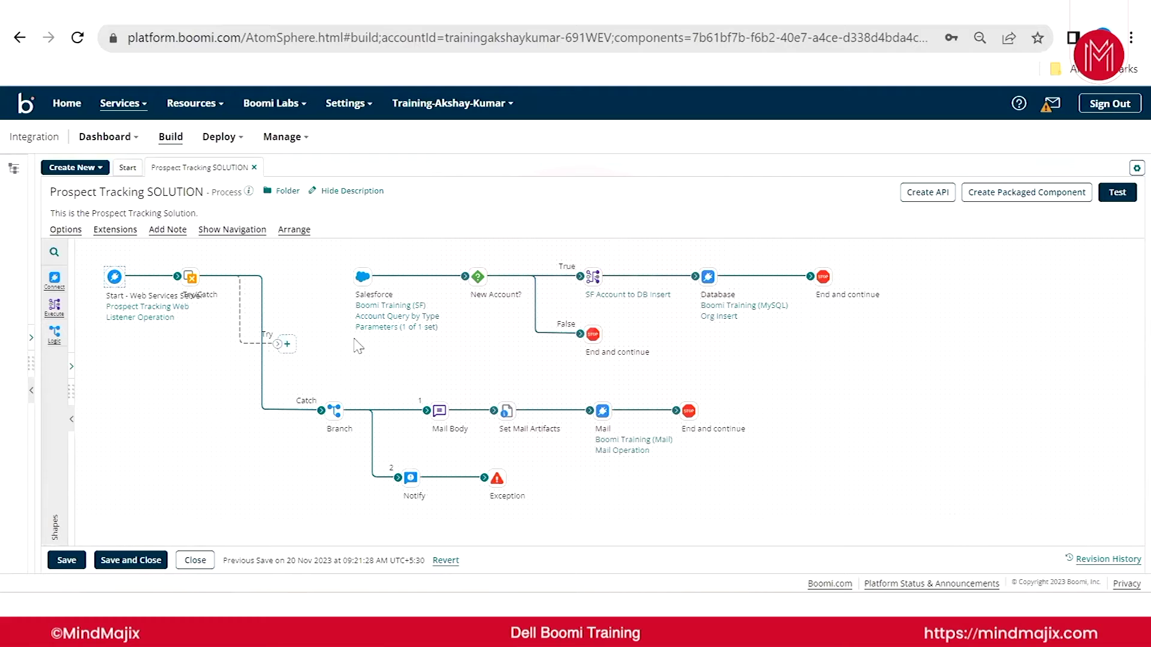
click(369, 328)
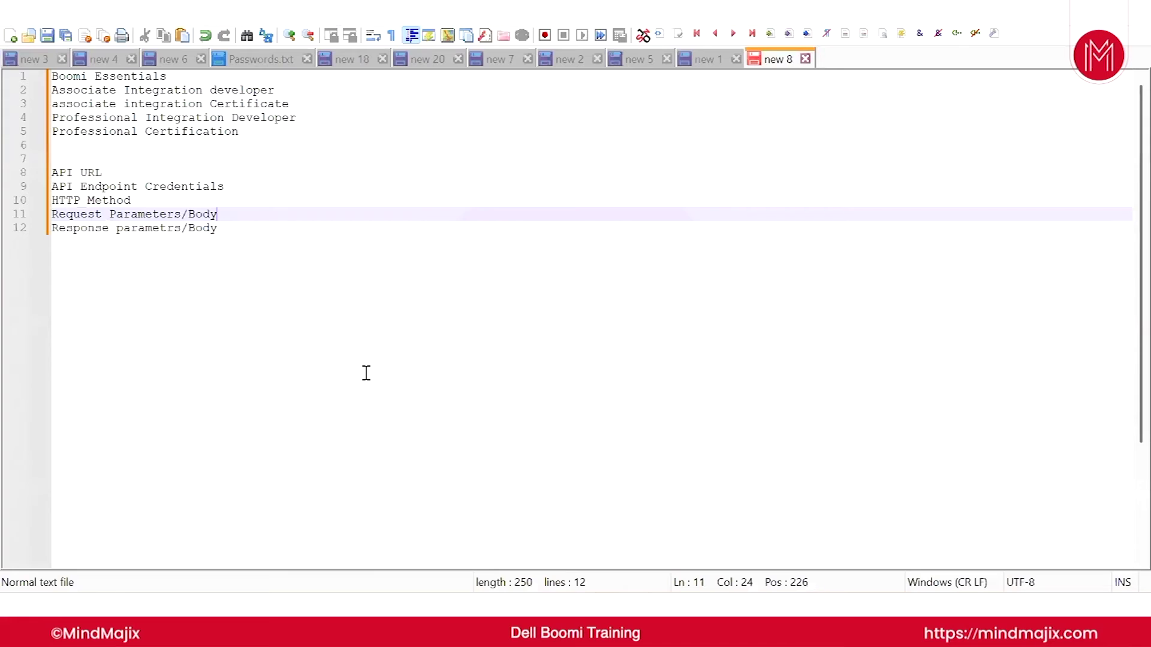
- Switch to the Notepad++ notes and add the line "Get - Domain/Operation URL?type=Prospect" below the API checklist, leaving one blank line between
key(Down)
key(Return)
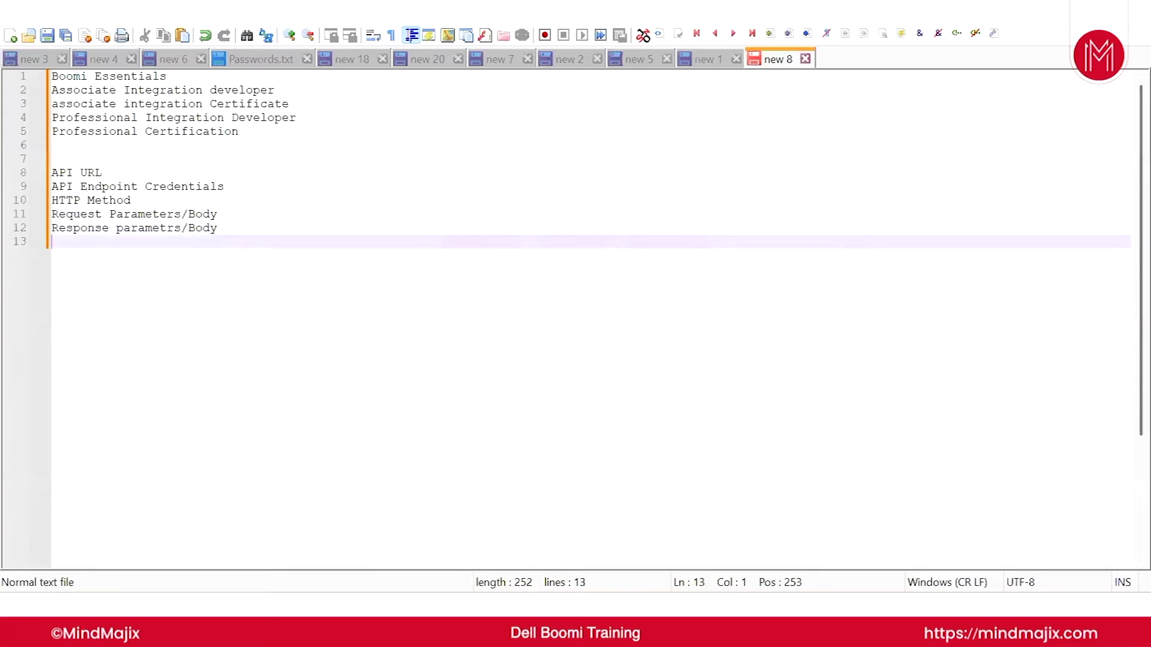
key(Return)
text(Get)
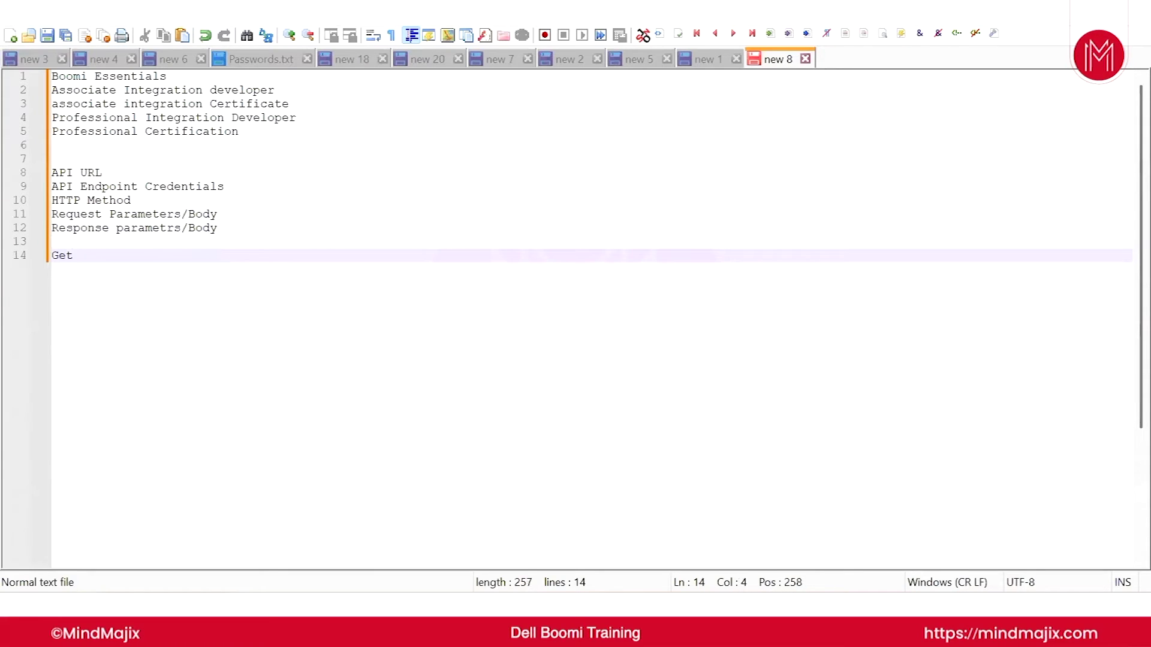
text( - Domain/Op)
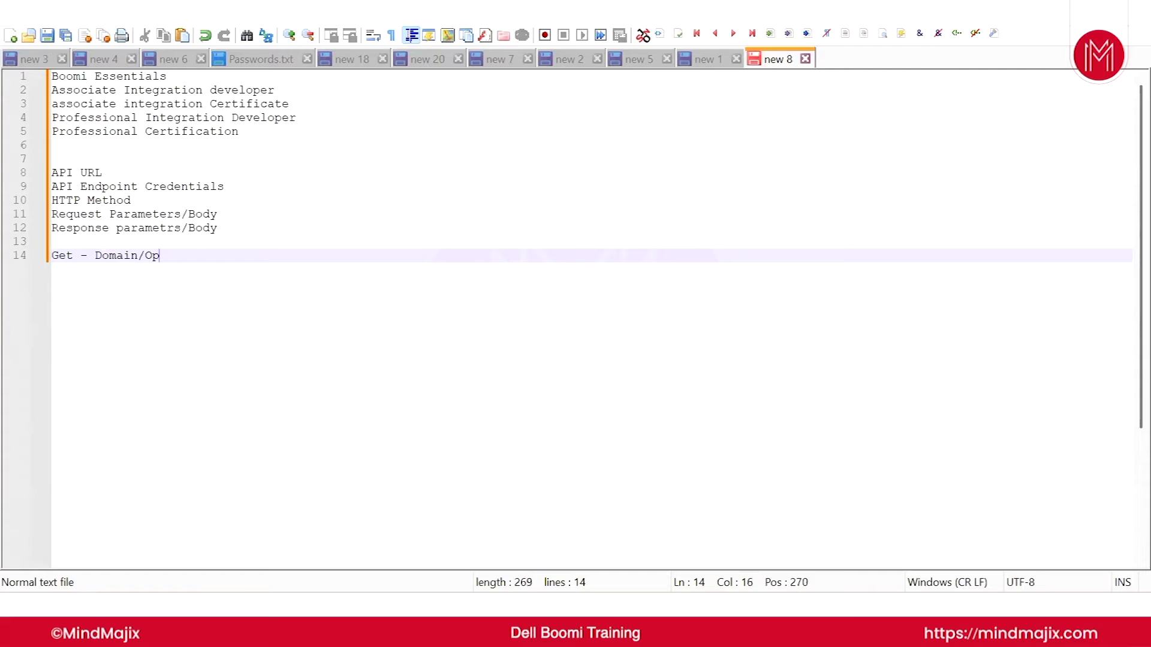
text(eration URL)
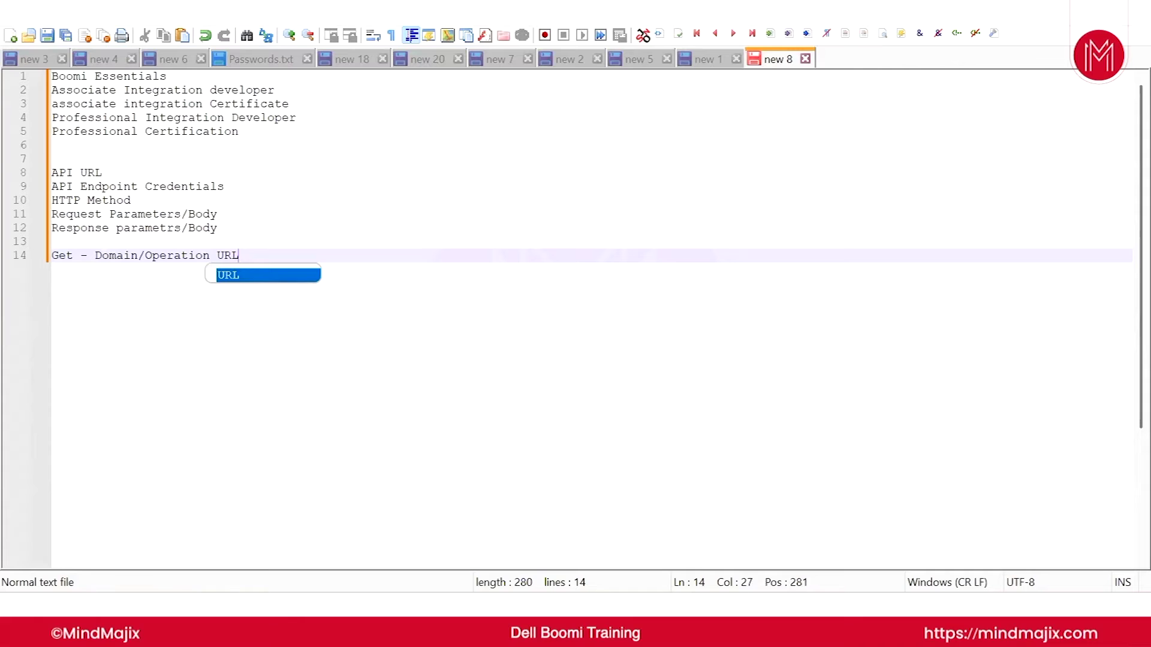
text(?)
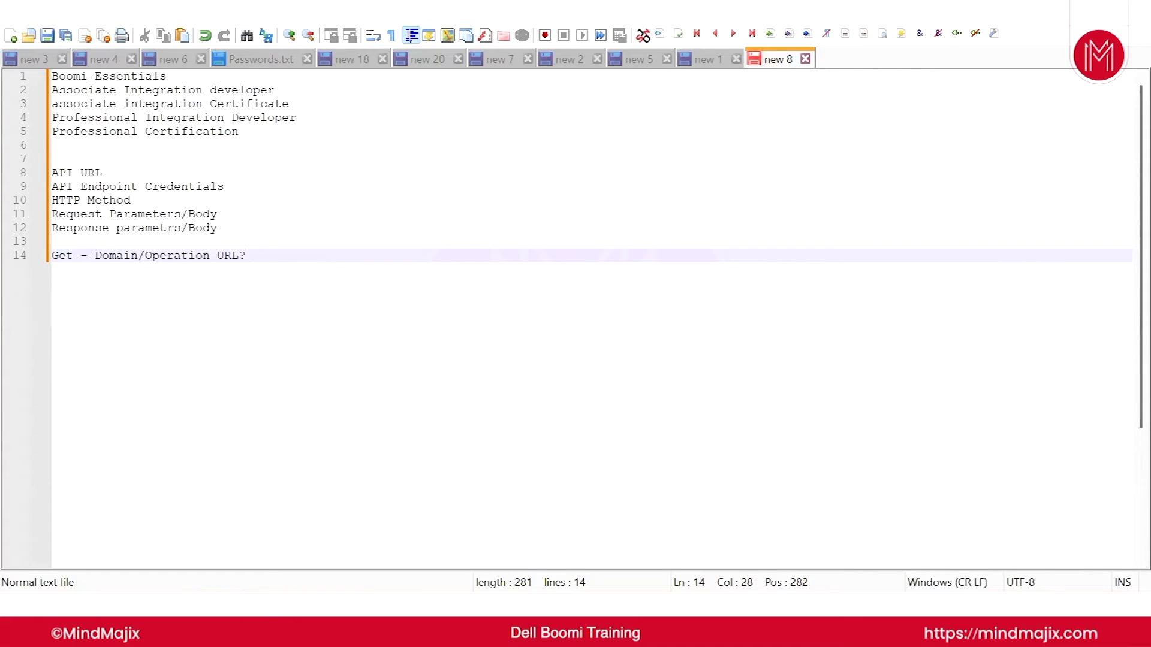
text(type=Prospect)
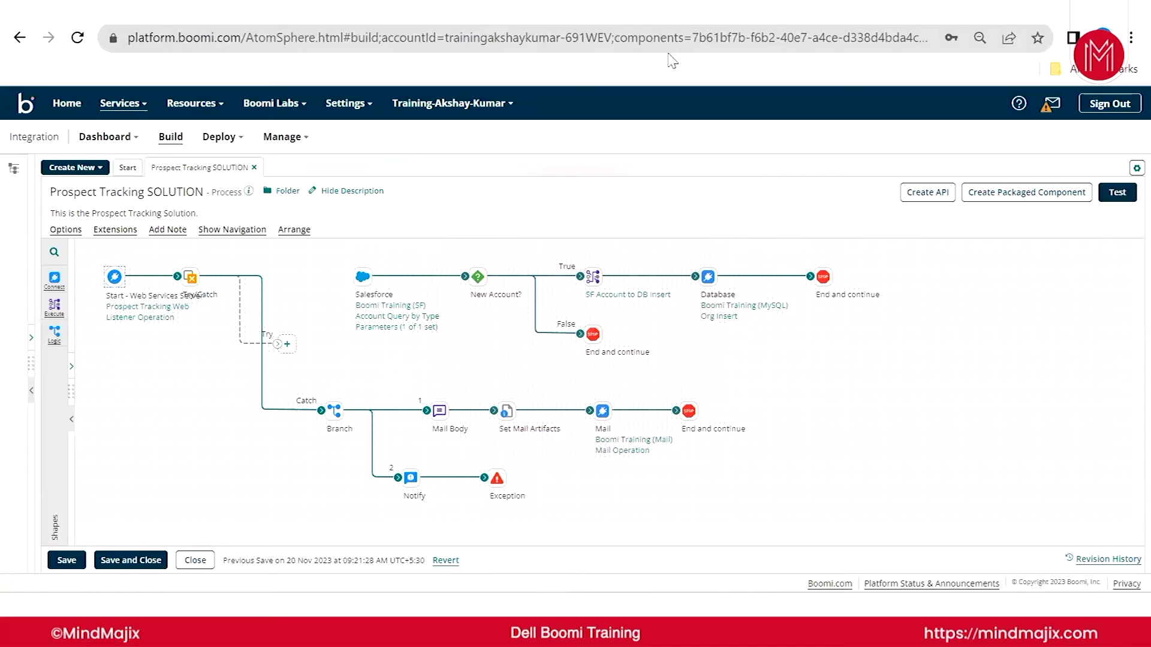
- Return to the browser and examine the full address of the Boomi process page
click(586, 44)
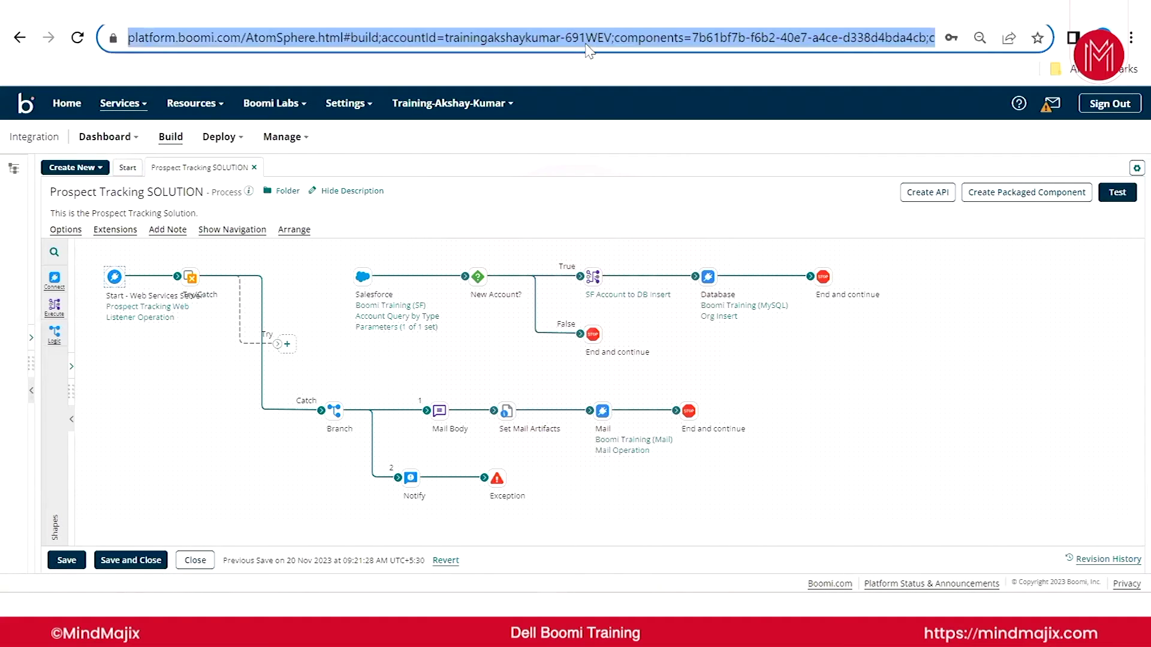
key(End)
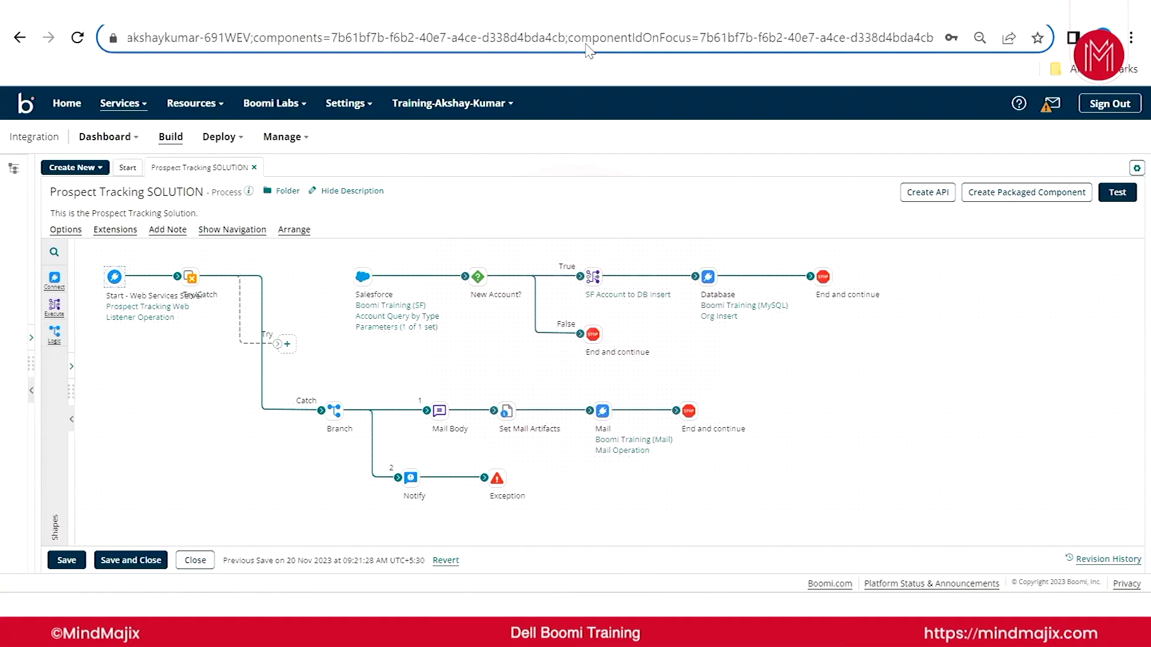
drag(581, 39, 969, 48)
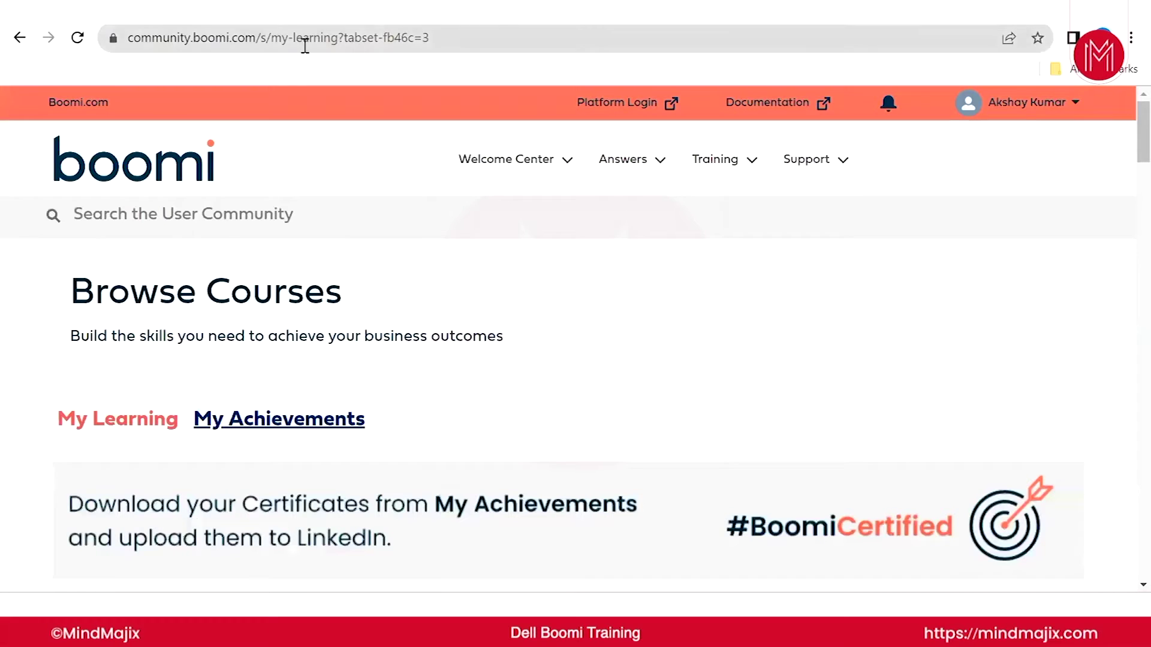
- Copy the Boomi community my-learning page URL and paste it into the Notepad++ notes, one blank line below the Get line
drag(470, 37, 43, 37)
key(ctrl+c)
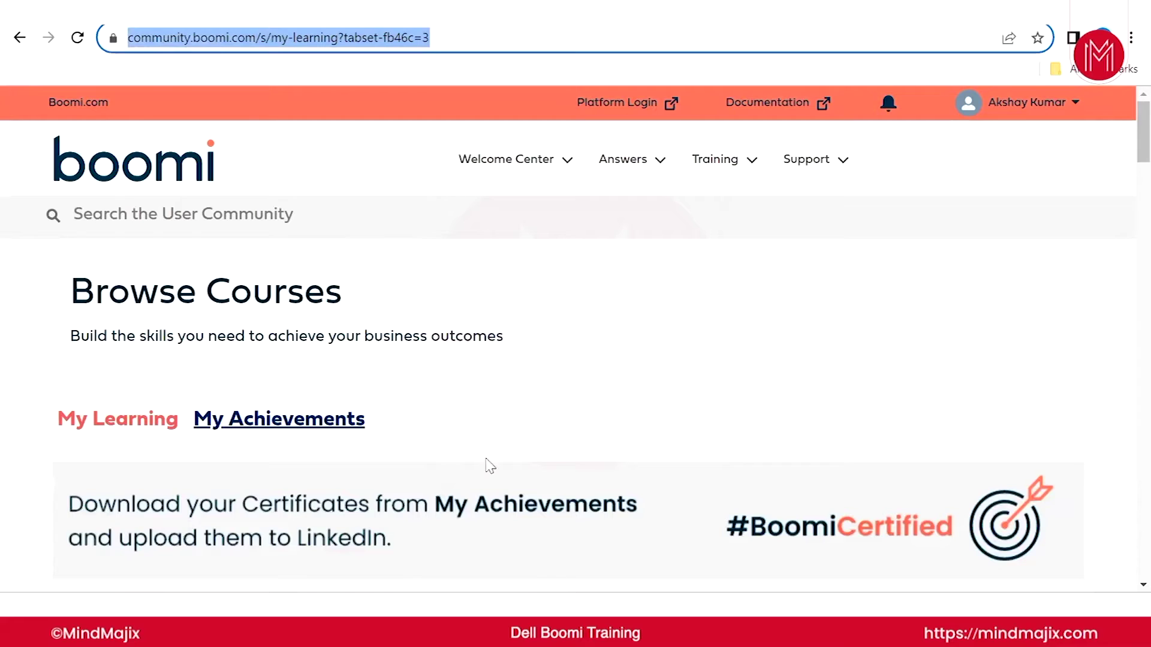
click(613, 604)
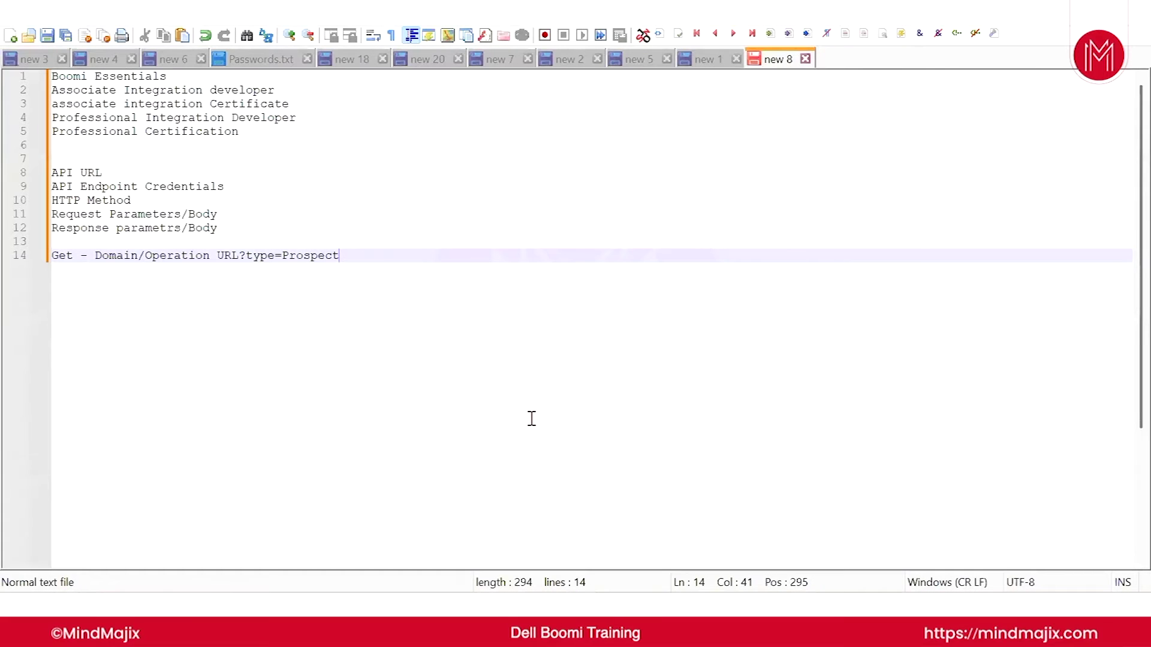
key(Return)
key(Return)
key(ctrl+v)
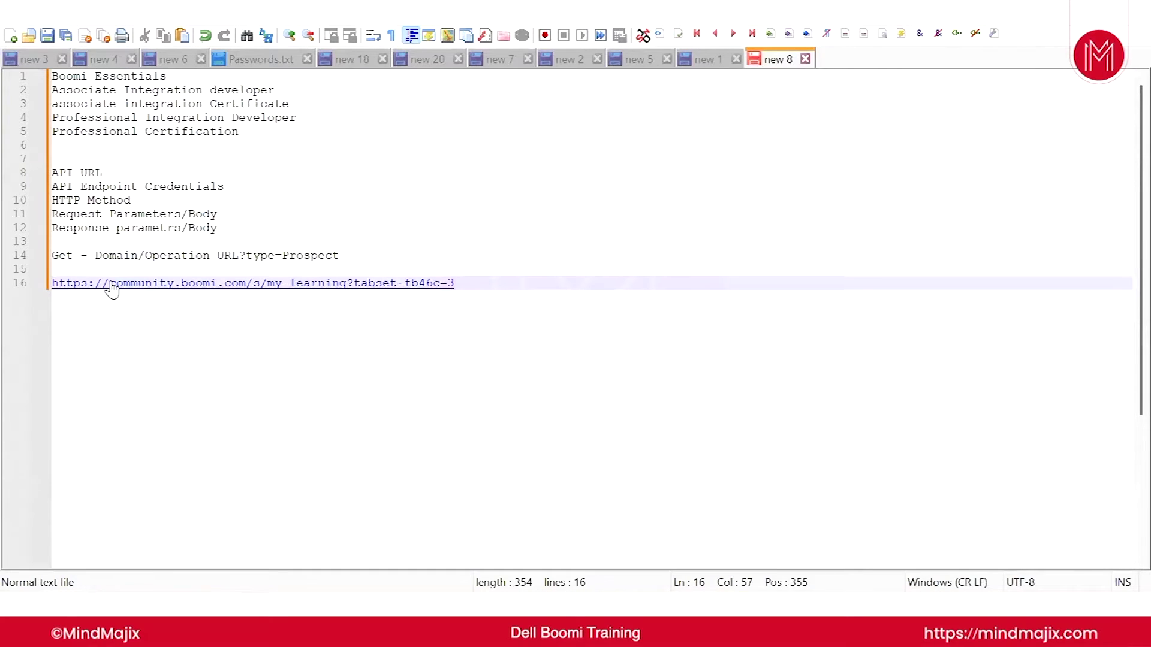
- Examine the pasted URL's domain, operation path, question mark, and parameter name and value against the Get pattern
drag(138, 255, 247, 298)
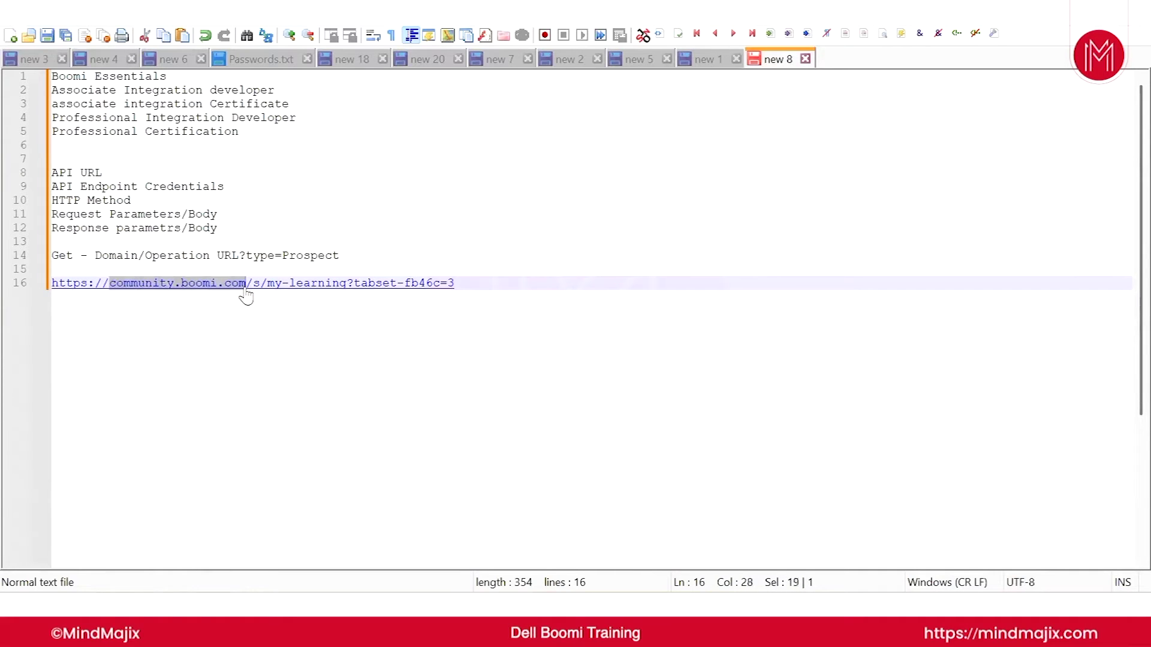
key(End)
click(44, 289)
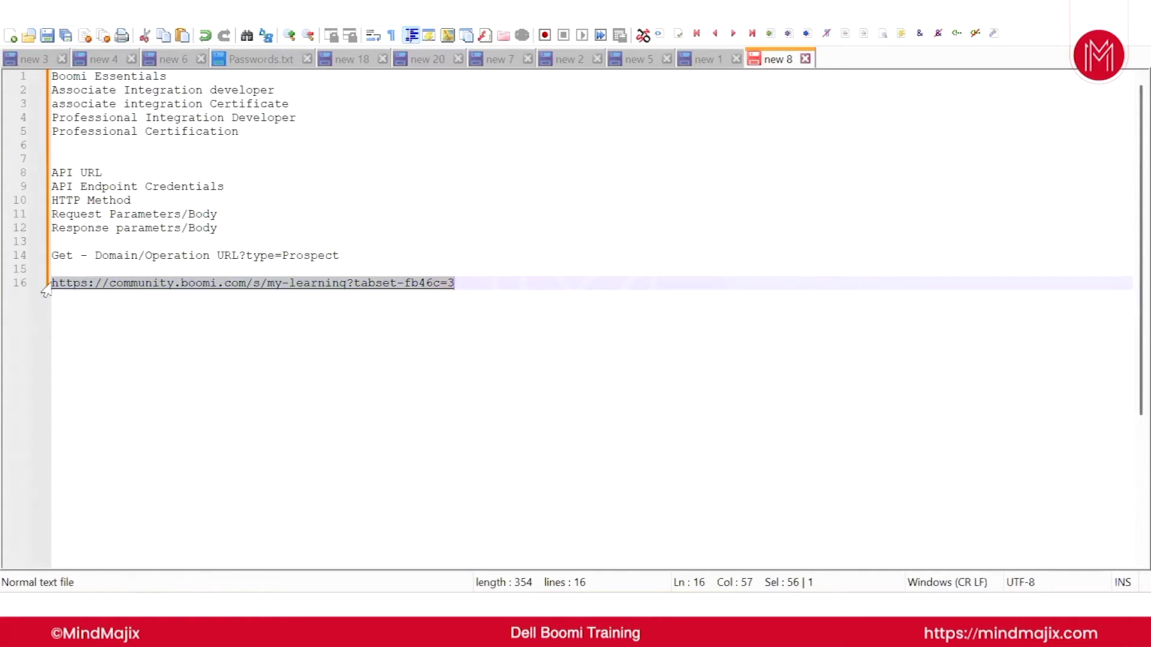
key(End)
drag(50, 292, 246, 294)
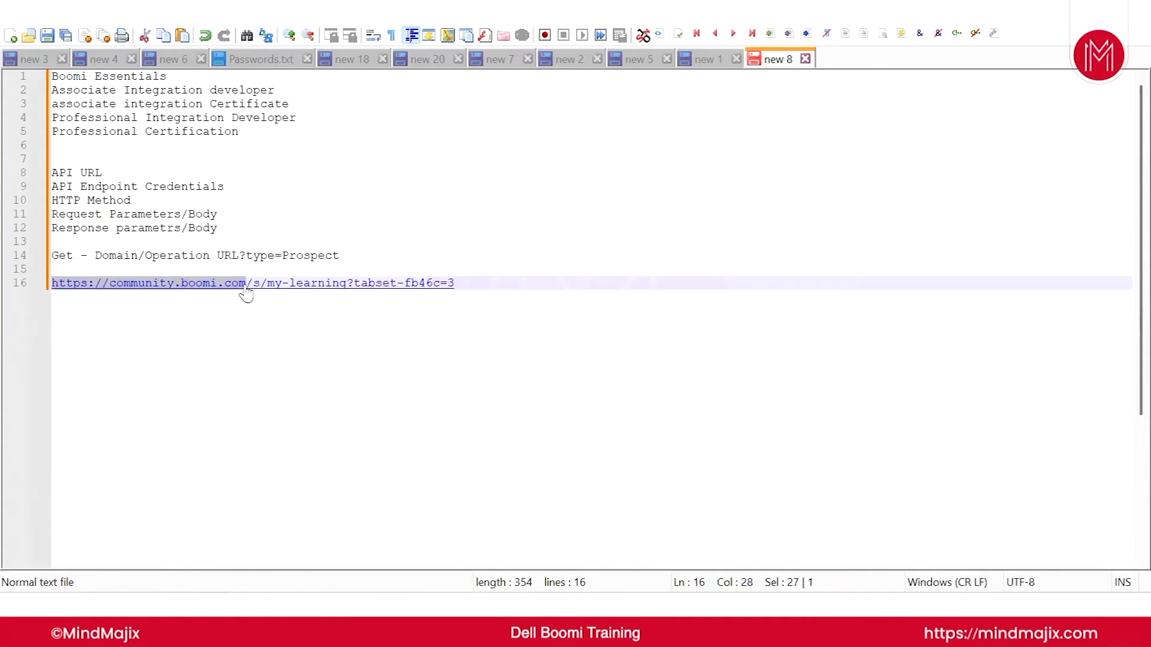
click(228, 312)
drag(146, 255, 350, 294)
click(277, 326)
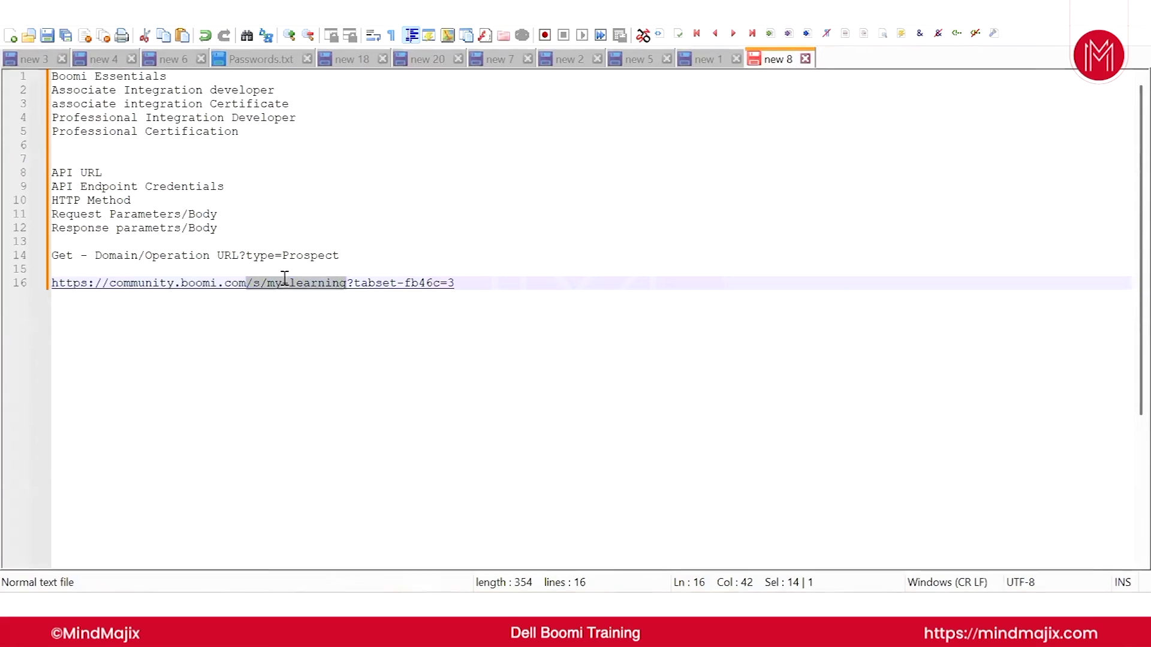
click(290, 341)
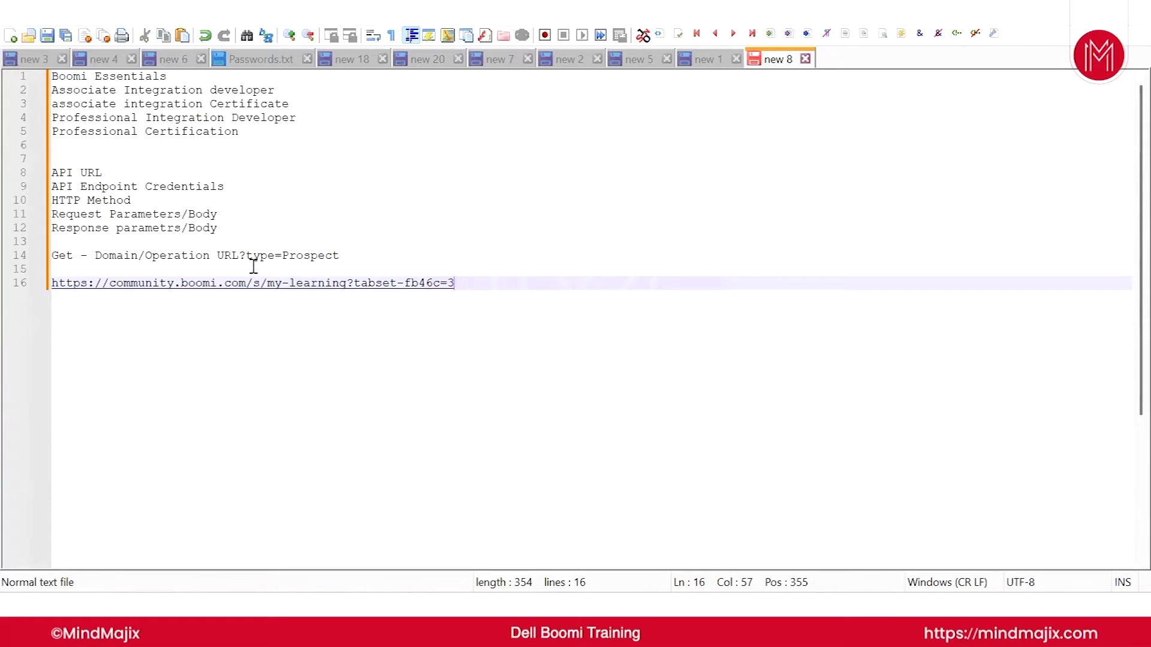
drag(239, 256, 245, 256)
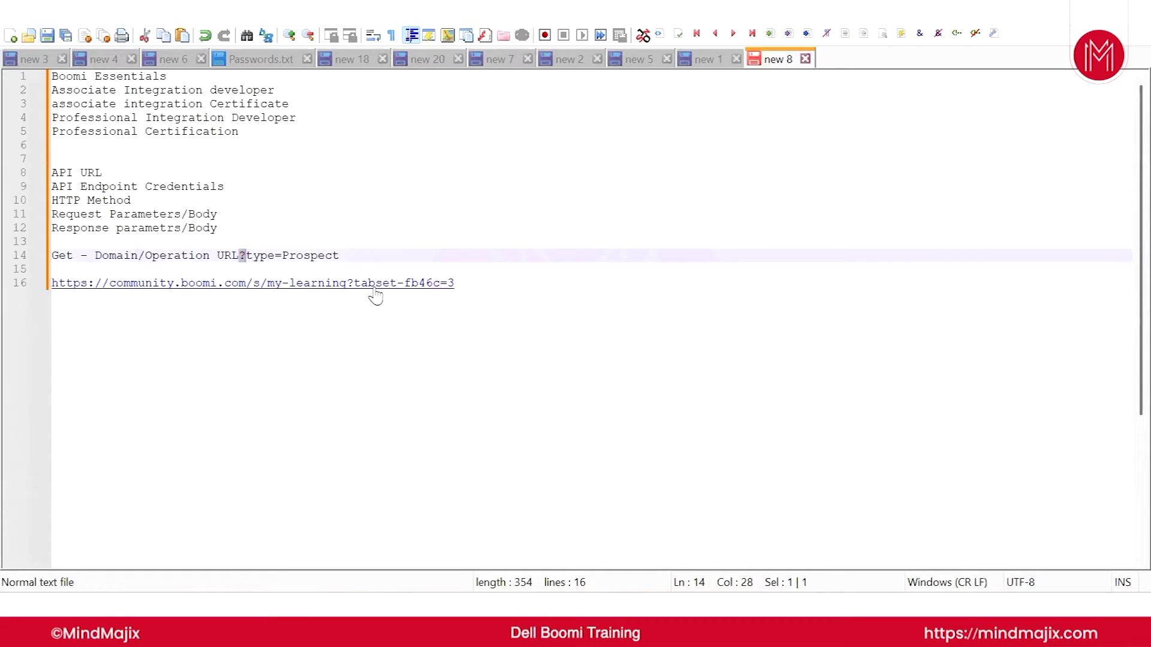
drag(355, 290, 439, 295)
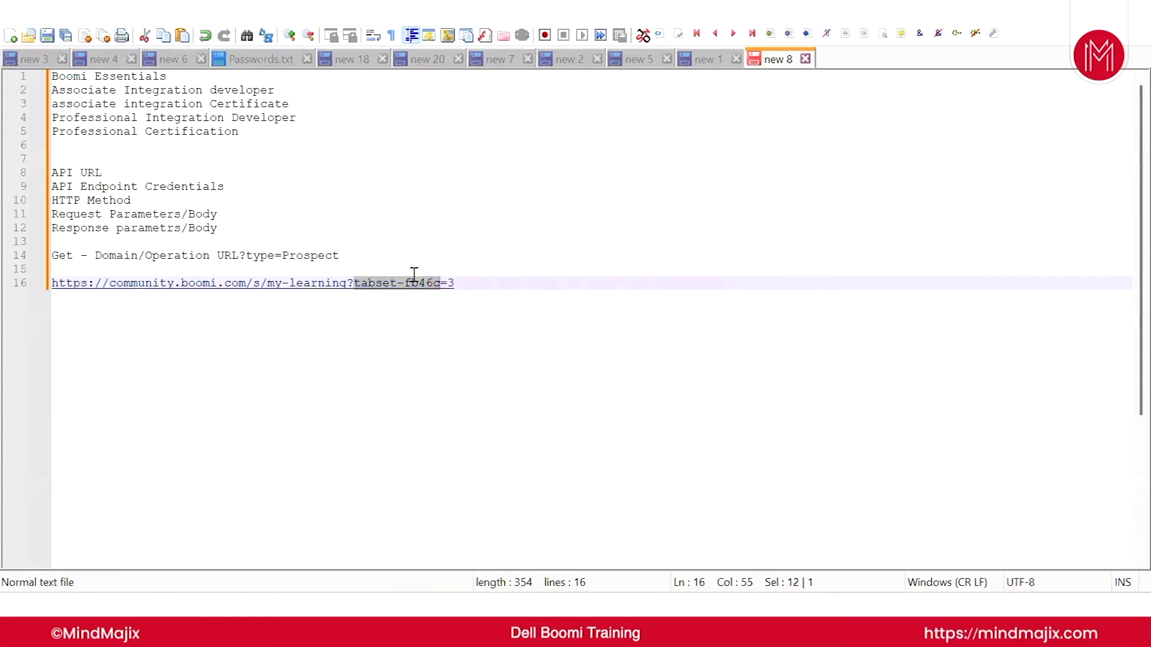
double_click(312, 256)
click(453, 284)
key(shift+Left)
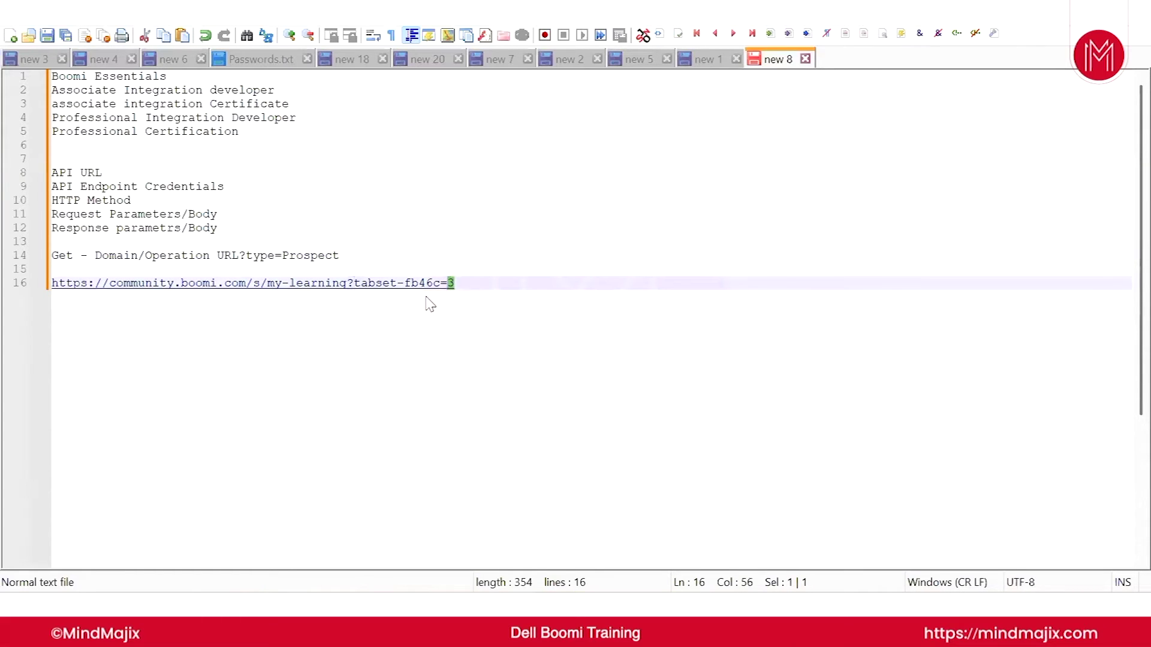
- Append the extra query parameters "&tab=4&tab=5" to the community URL
click(473, 283)
text(&)
text(tab)
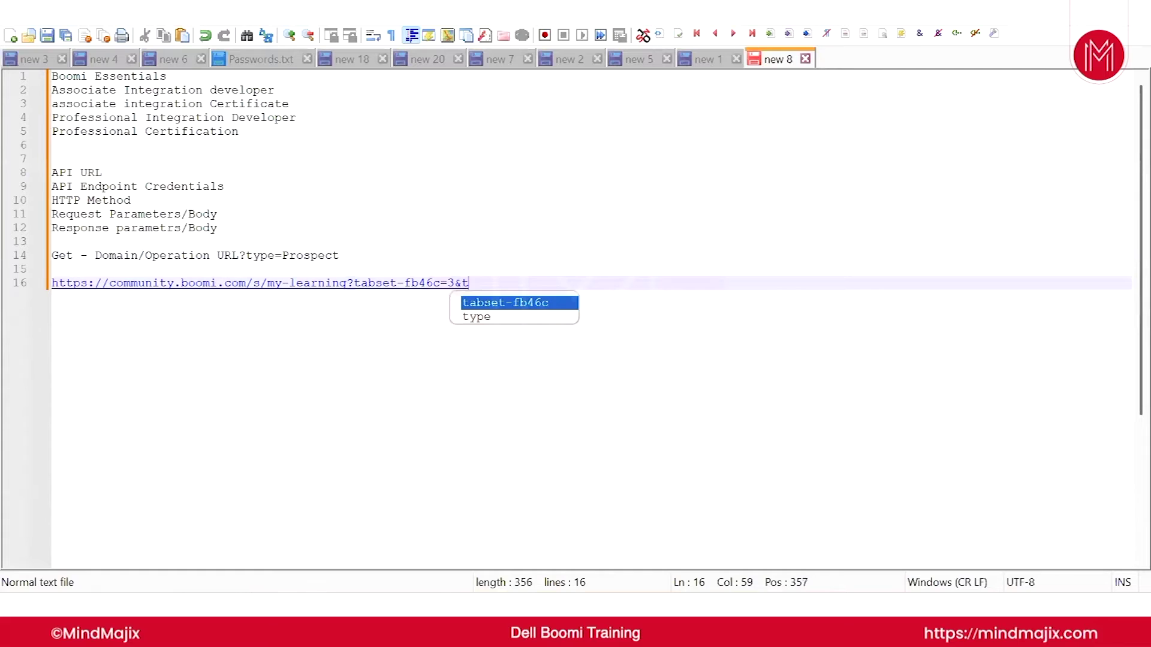
text(=4&tab=5)
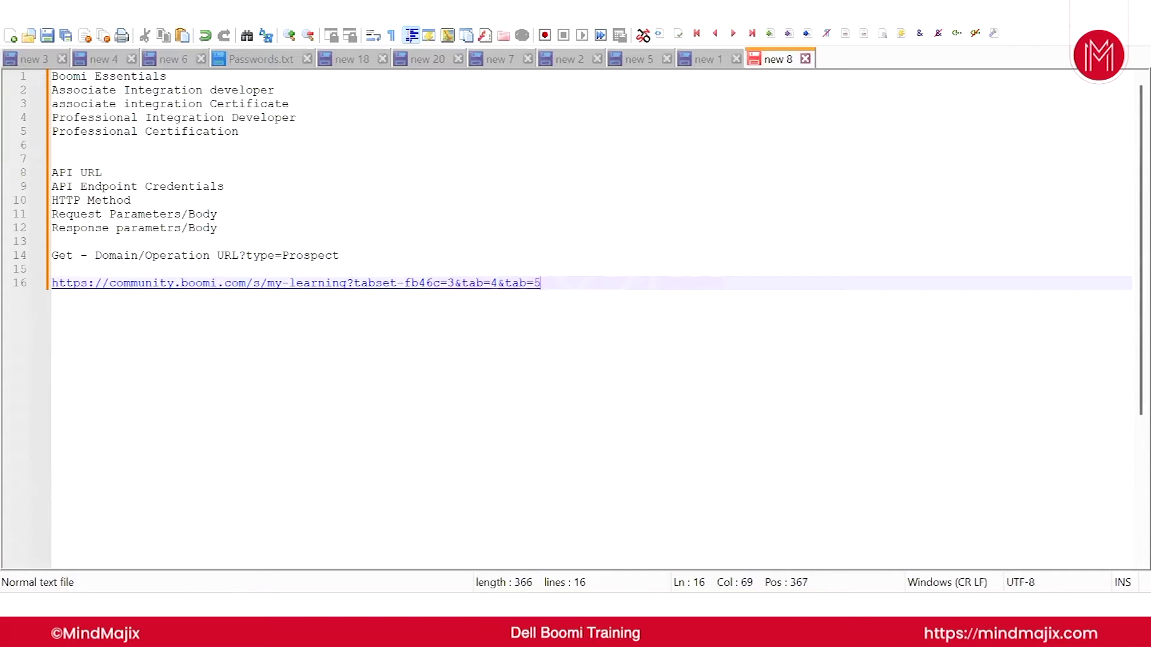
- Copy the community URL without its query parameters and paste it one blank line below the full URL
drag(598, 282, 51, 286)
key(End)
click(346, 291)
key(shift+End)
key(shift+Home)
key(ctrl+c)
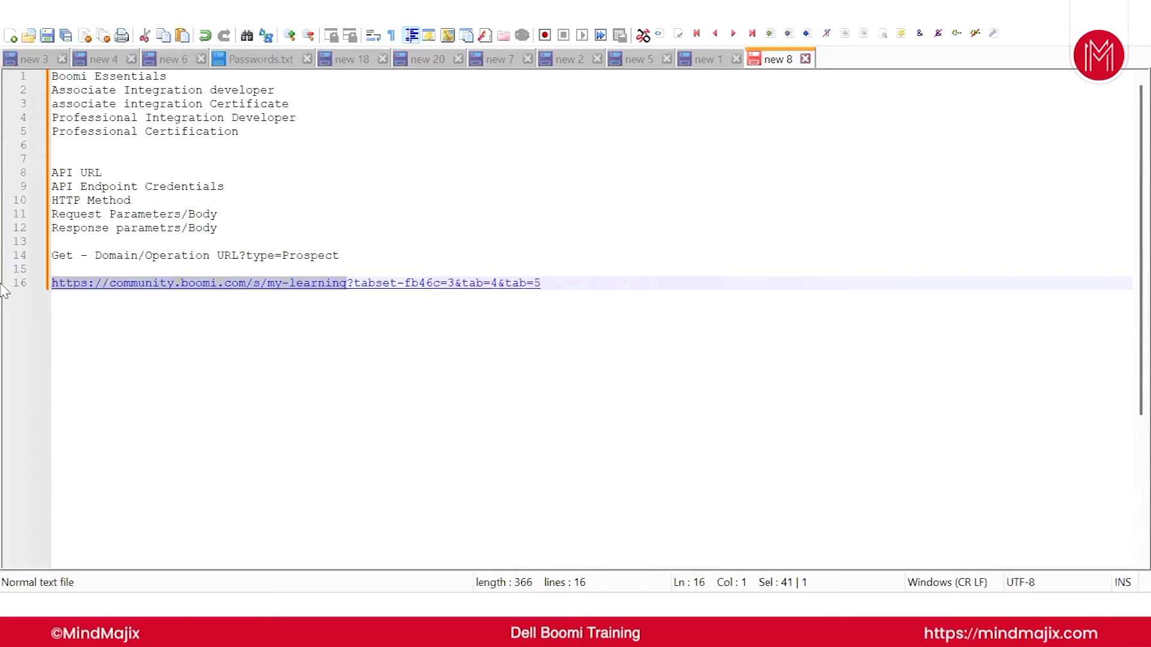
key(End)
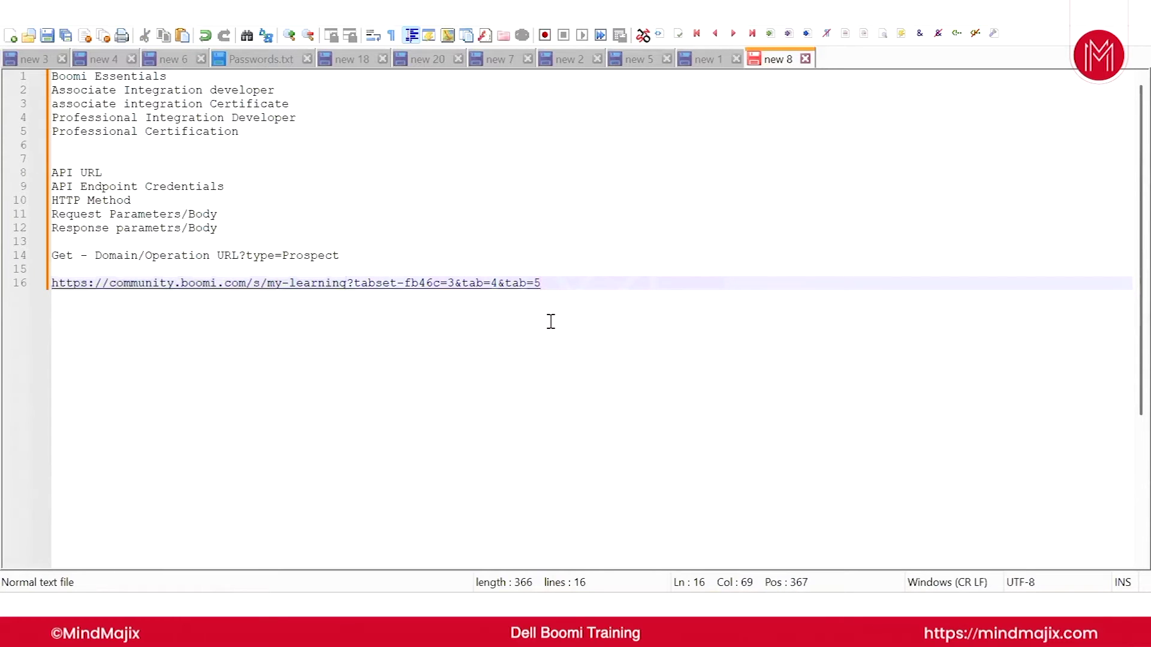
key(Return)
key(Return)
key(ctrl+v)
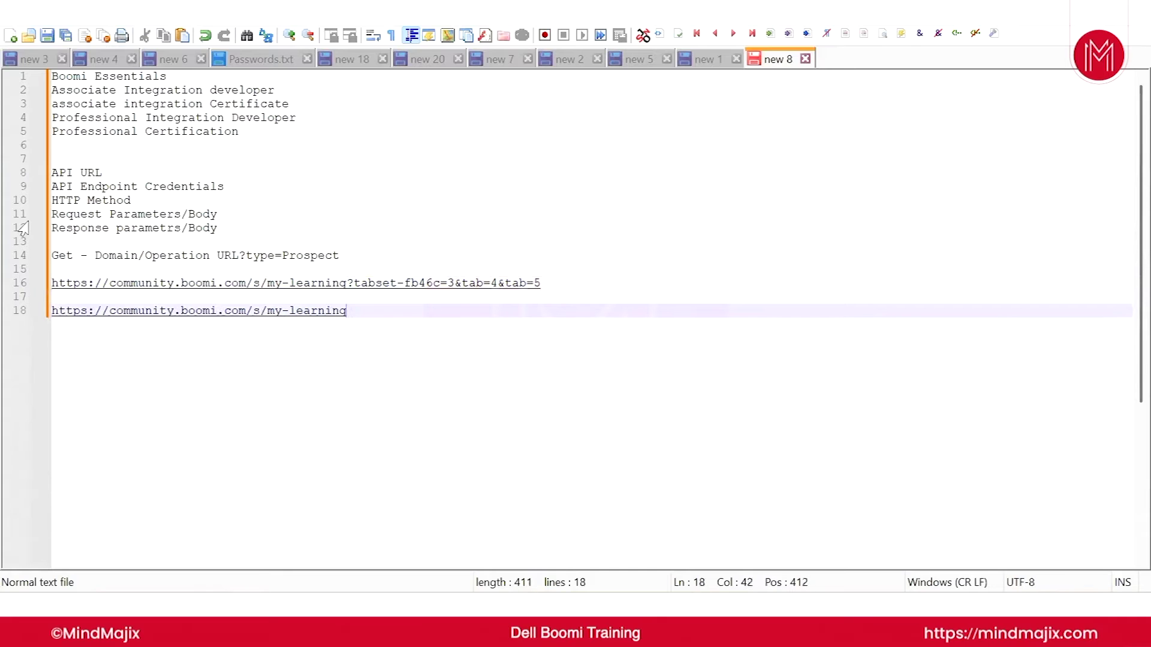
- Add the line "XML.JSON.Free-form text" directly below the community URL without query parameters
drag(365, 311, 24, 315)
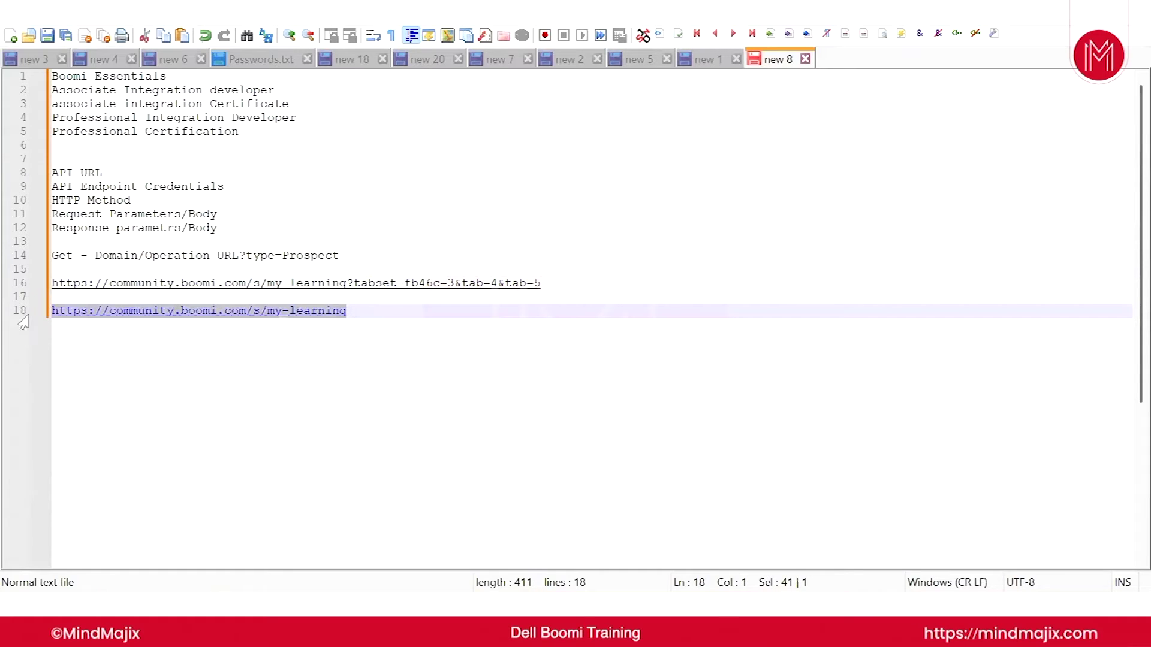
click(358, 311)
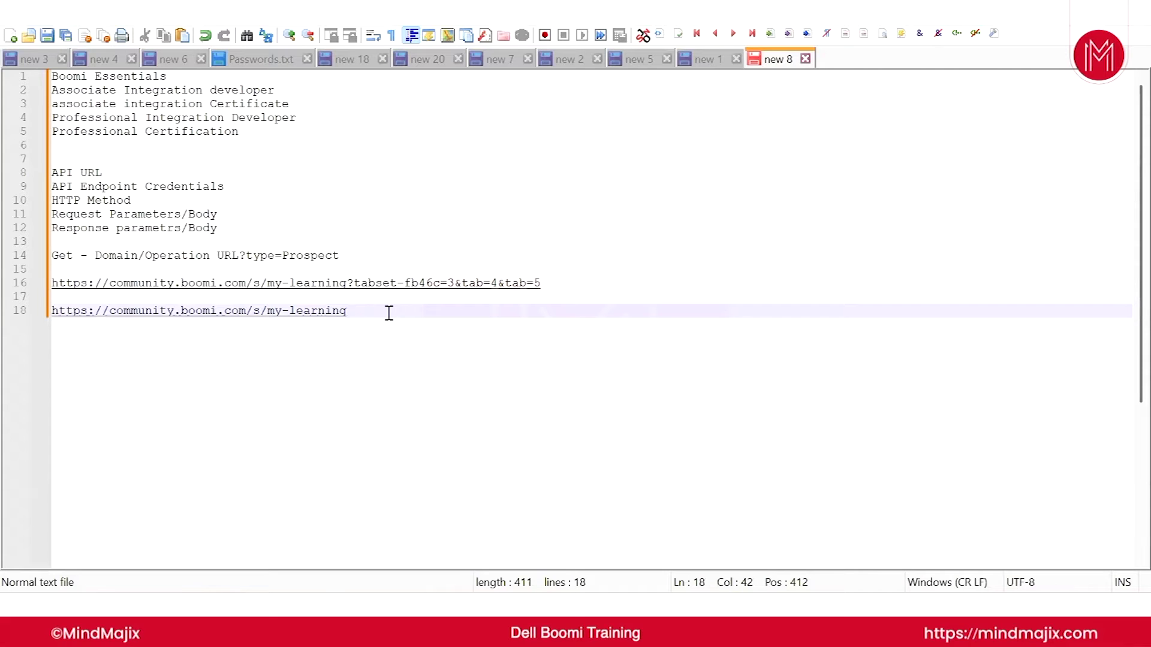
drag(559, 283, 47, 282)
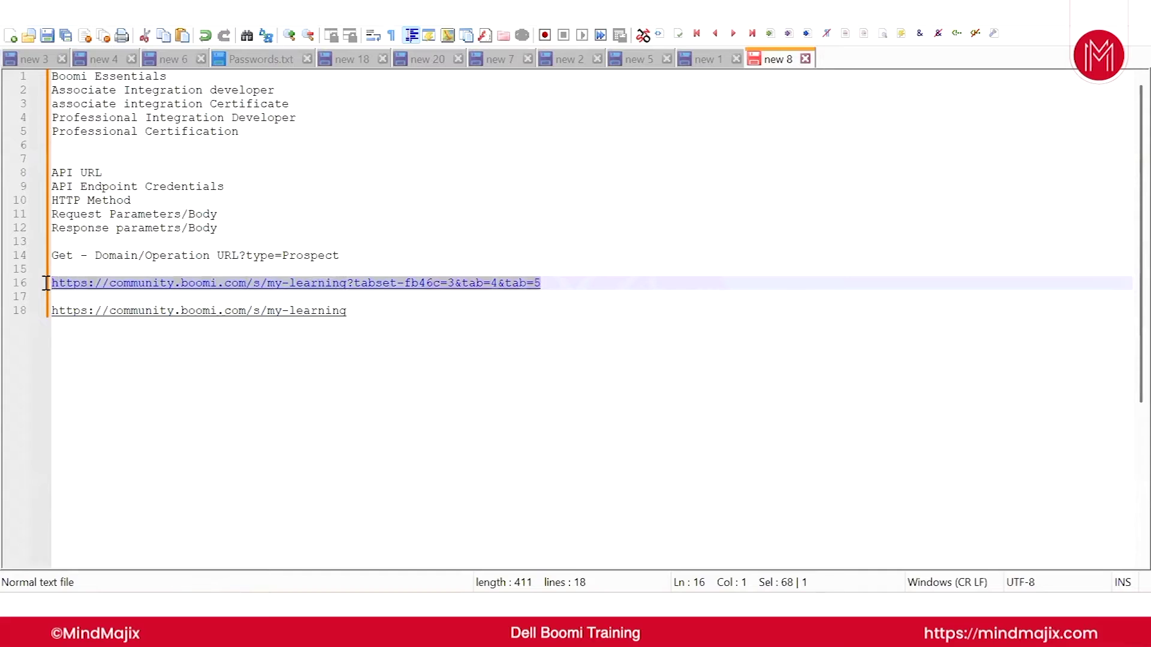
drag(367, 310, 33, 306)
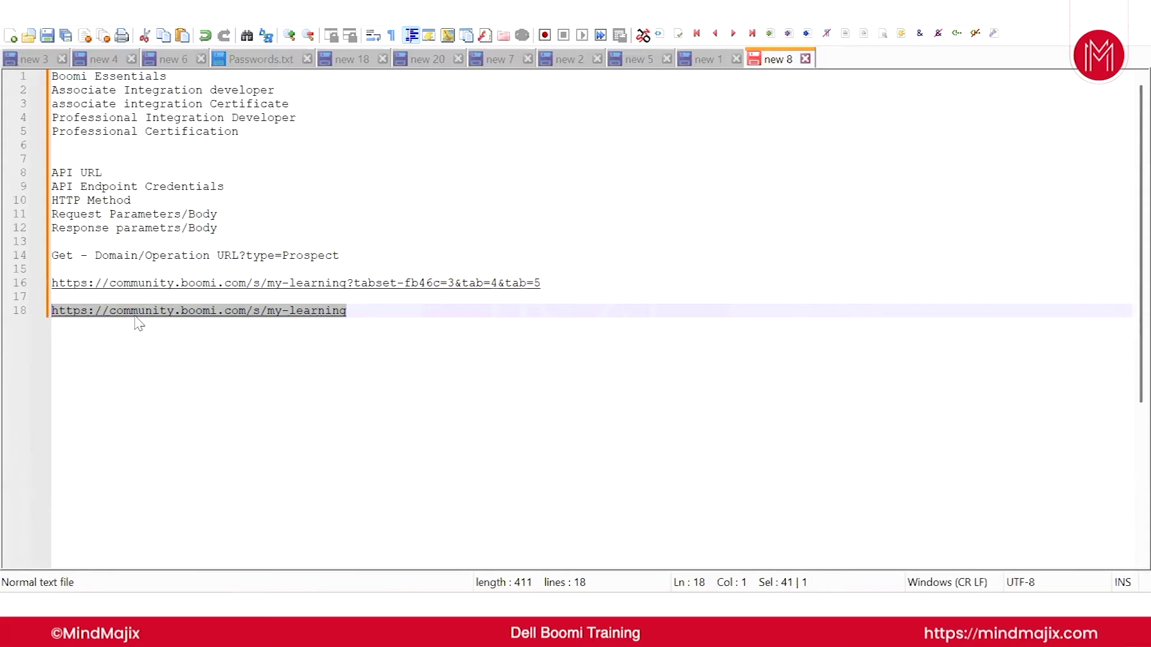
click(343, 337)
key(Return)
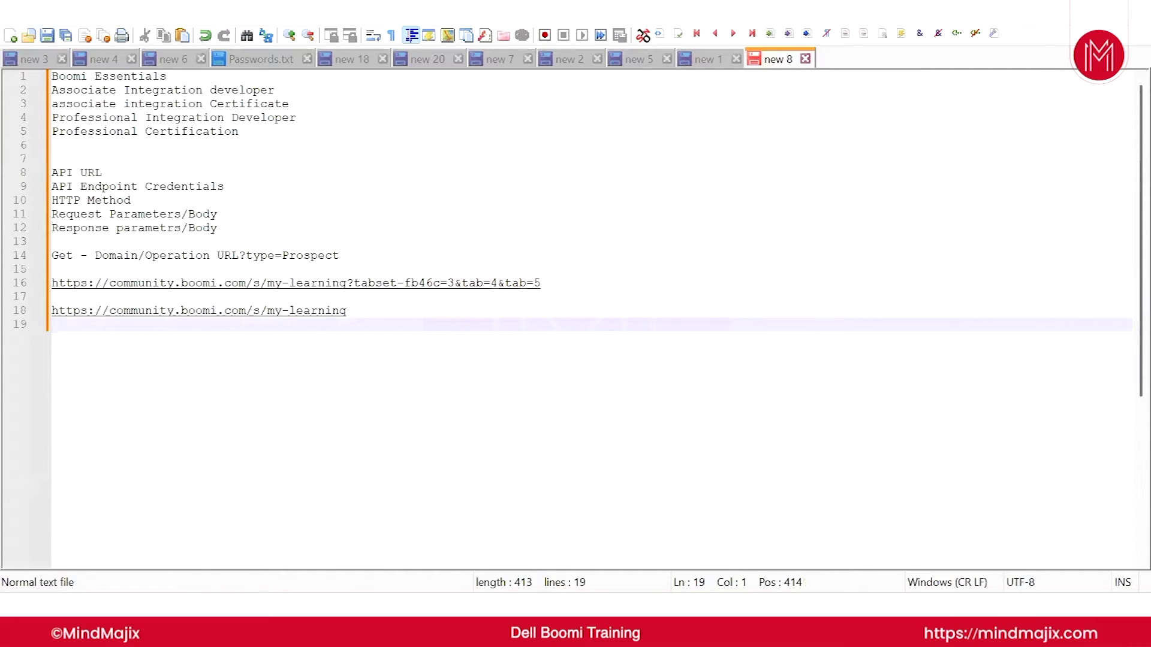
text(XML.JSON.Free)
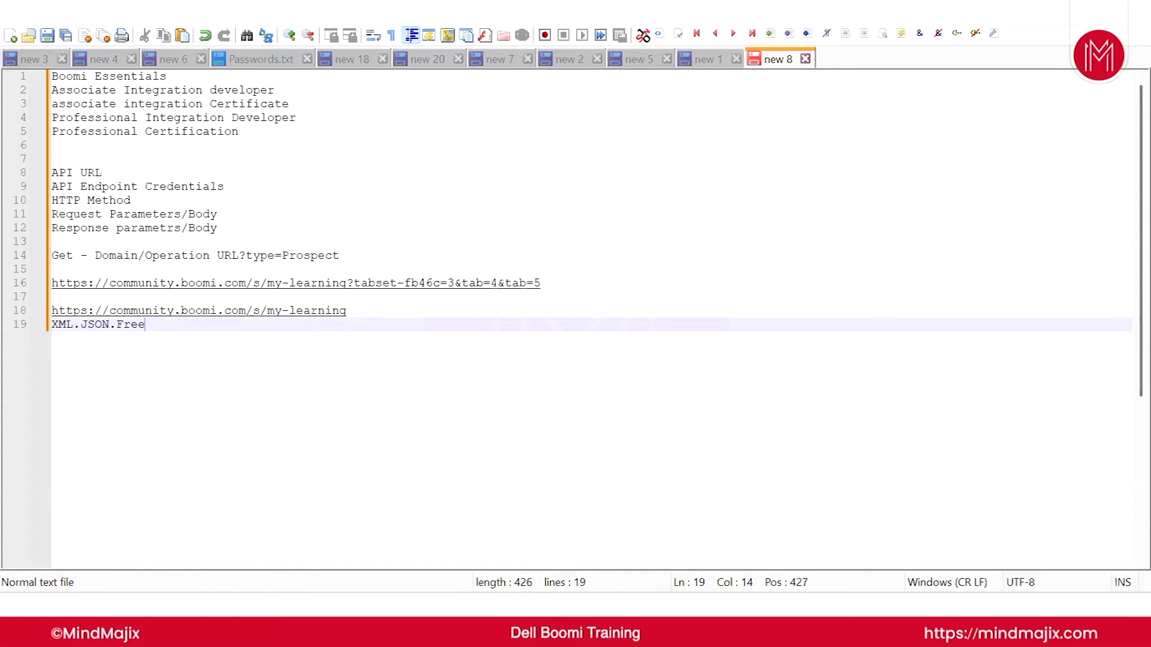
text(-form text)
- Remove the extra query parameters "&tab=4&tab=5" from the full community URL
drag(559, 284, 38, 297)
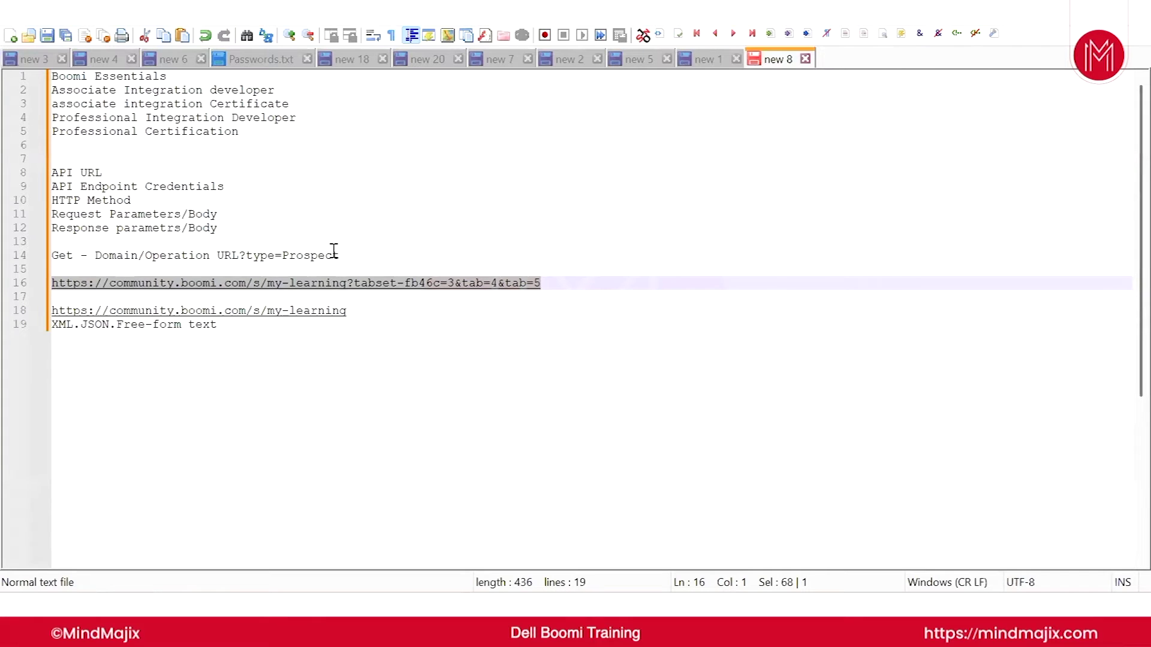
drag(352, 254, 245, 254)
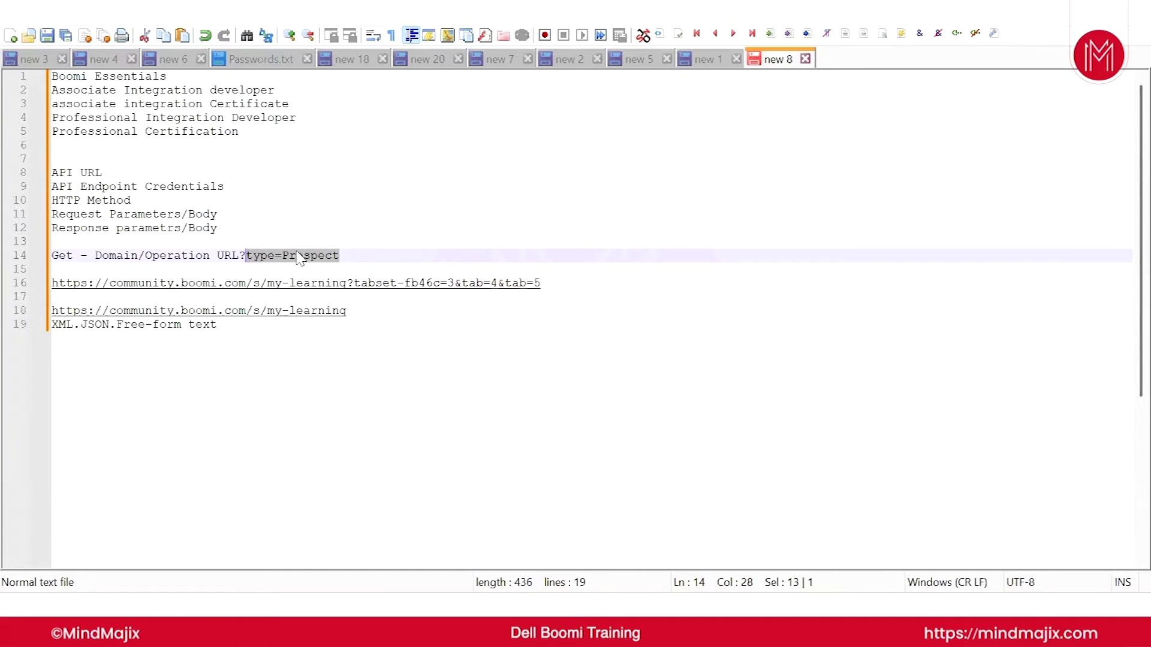
click(480, 331)
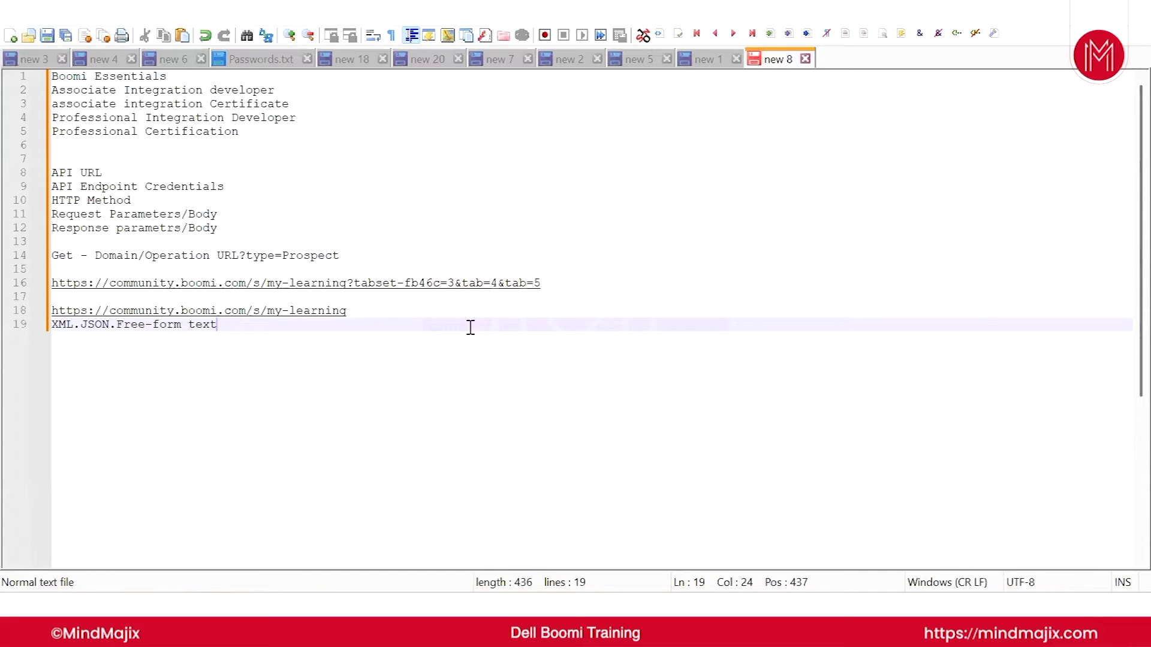
click(539, 307)
drag(456, 286, 575, 301)
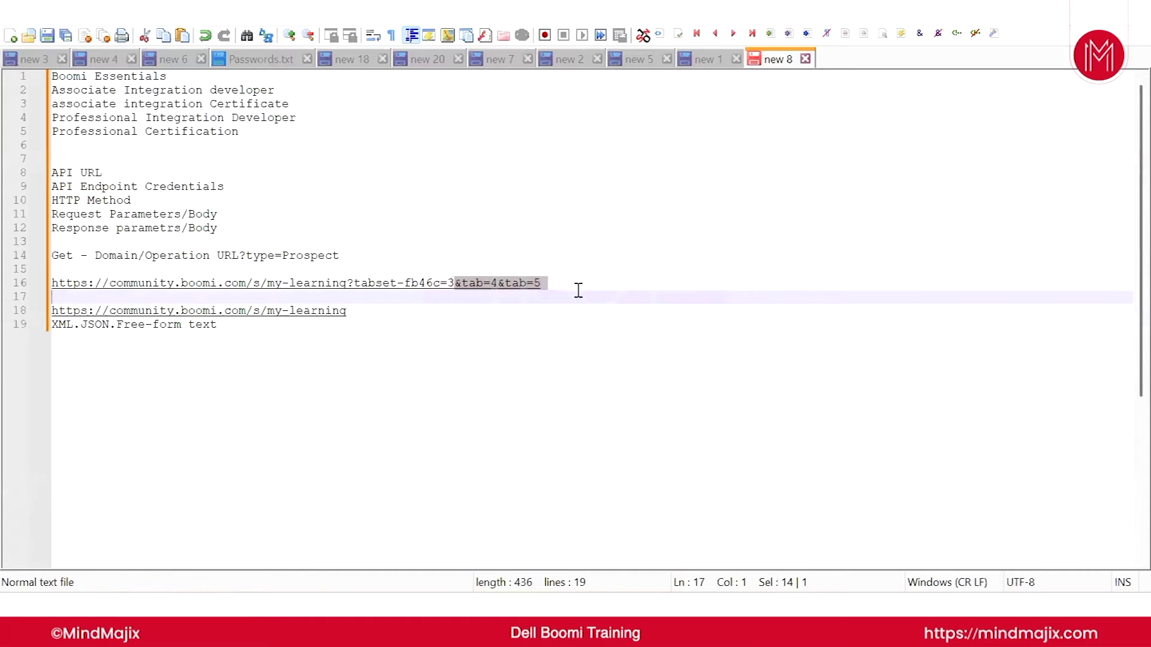
key(Delete)
key(Return)
drag(469, 281, 20, 264)
click(430, 322)
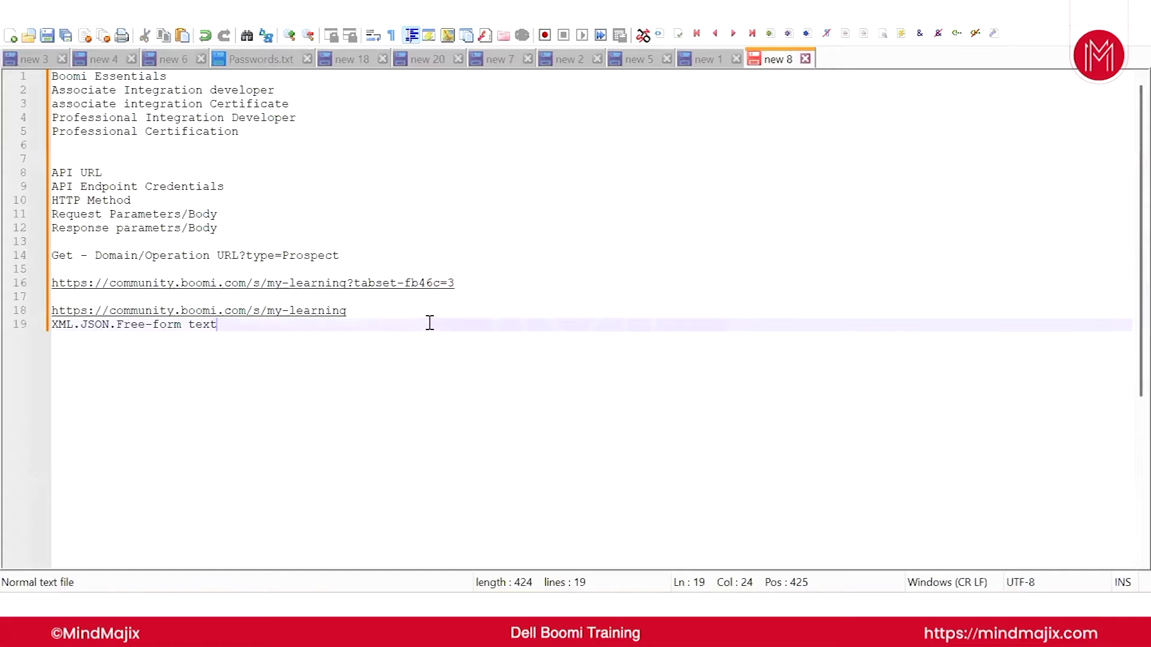
drag(454, 283, 353, 283)
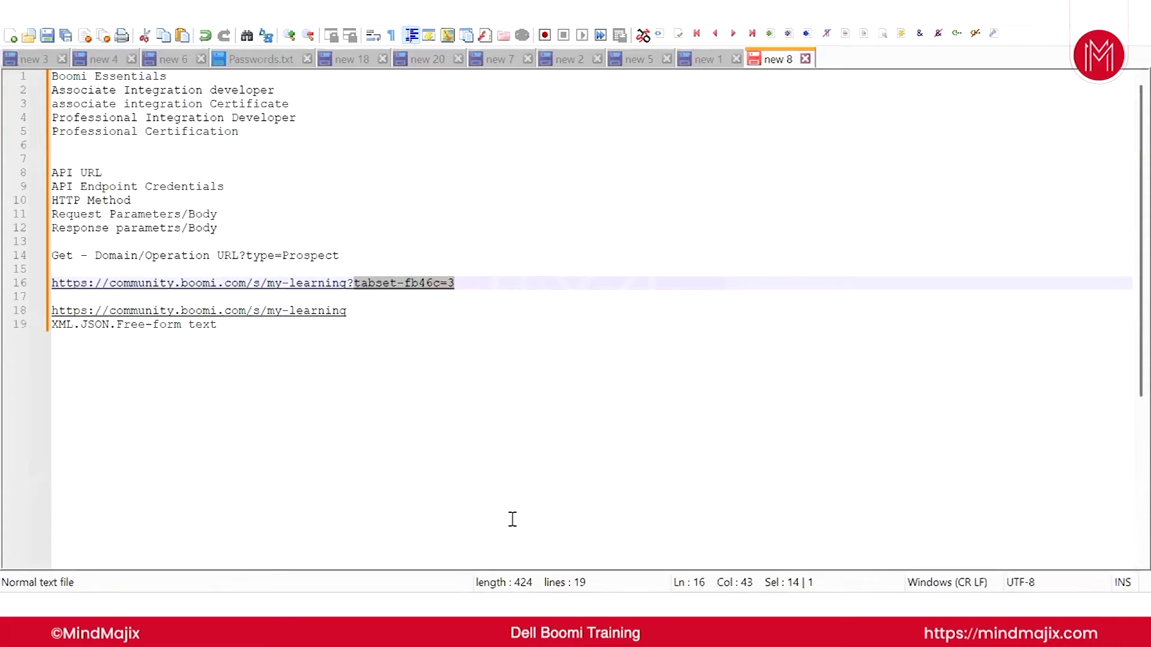
- Switch to the Boomi Prospect Tracking process and add a Set Properties step on the Try path
key(alt+Tab)
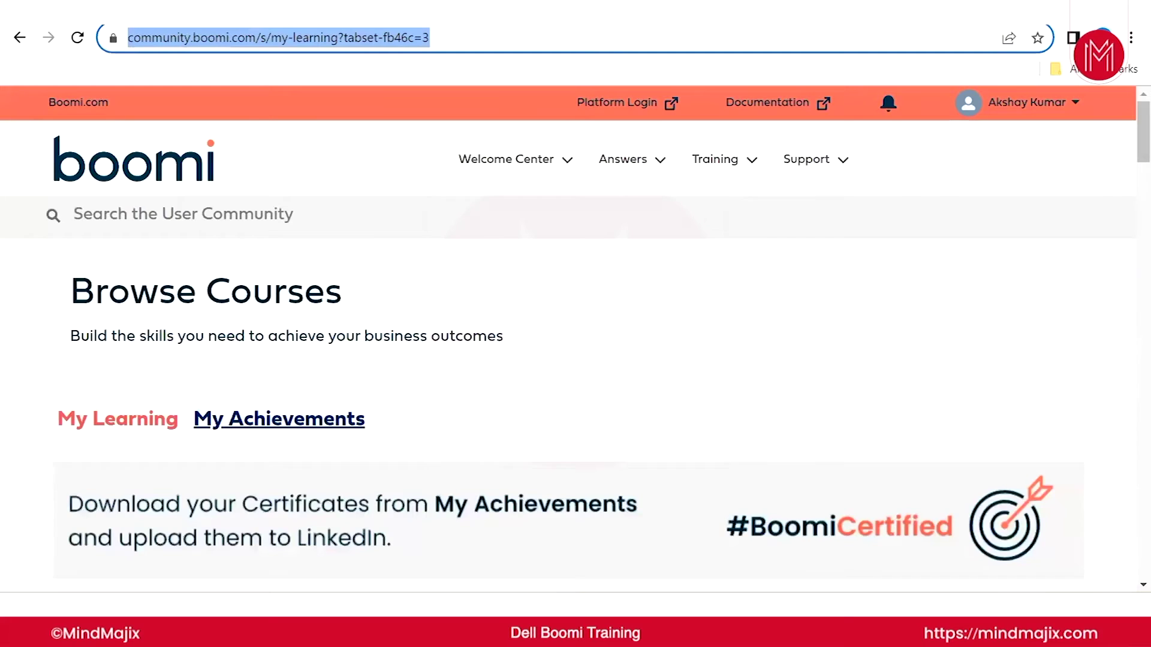
key(alt+Tab)
click(287, 344)
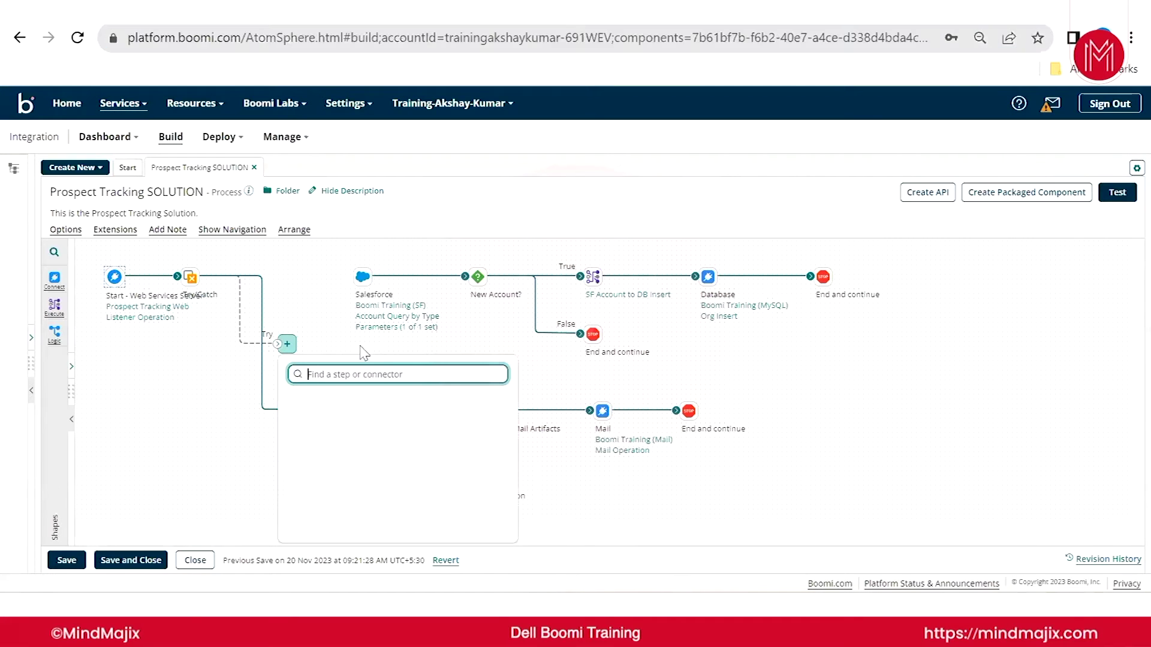
text(set)
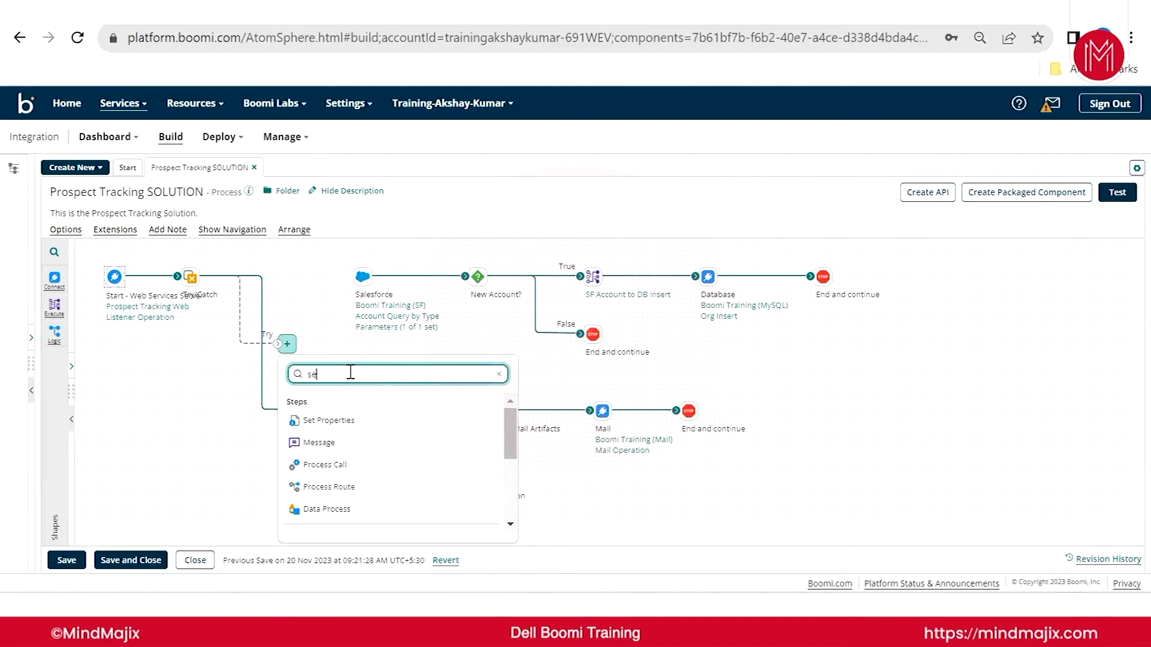
click(334, 417)
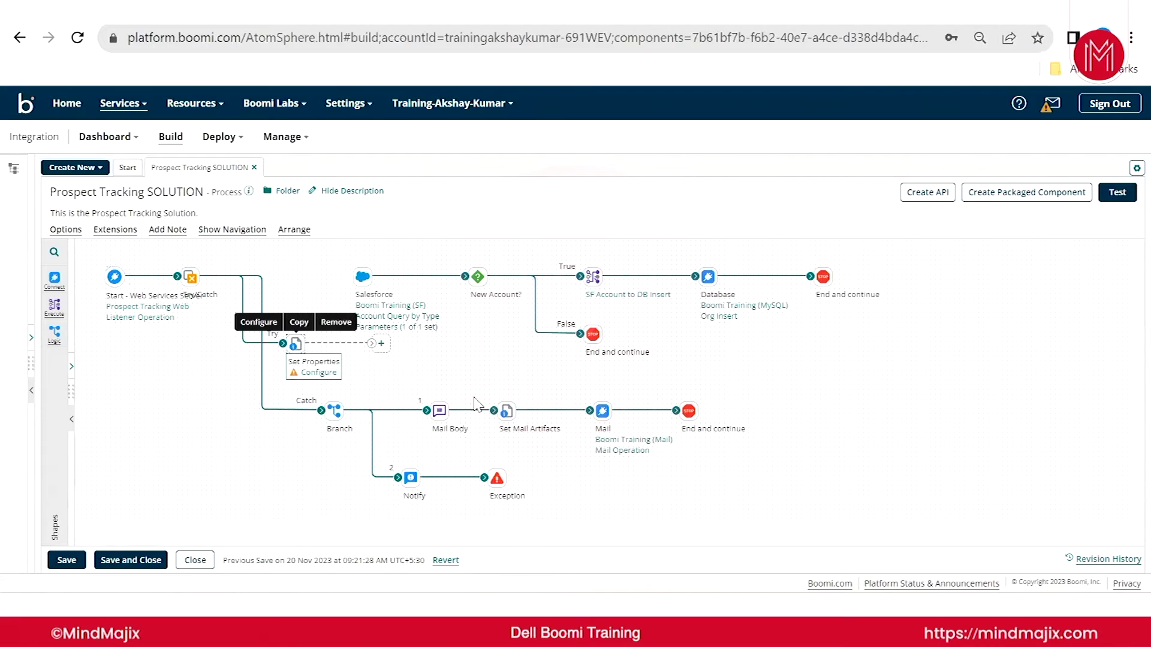
- Start a Dynamic Process Property in the Set Properties step, named DPP_ plus the parameter name tabset-fb46c copied from the notes
click(297, 344)
click(794, 352)
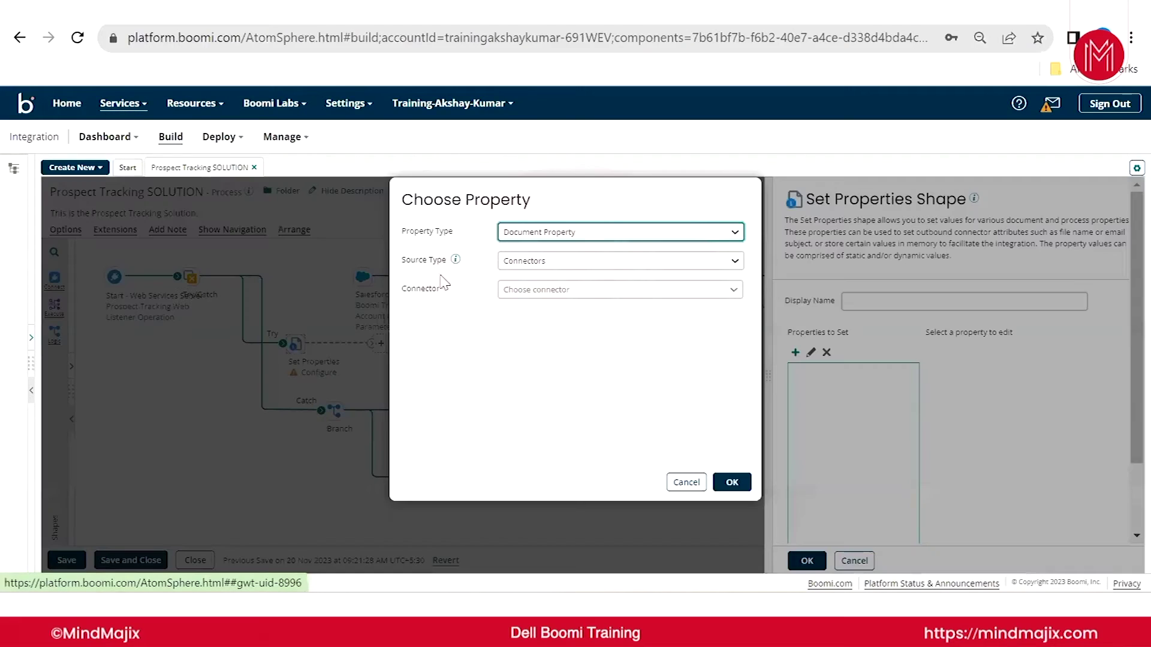
click(601, 241)
click(554, 266)
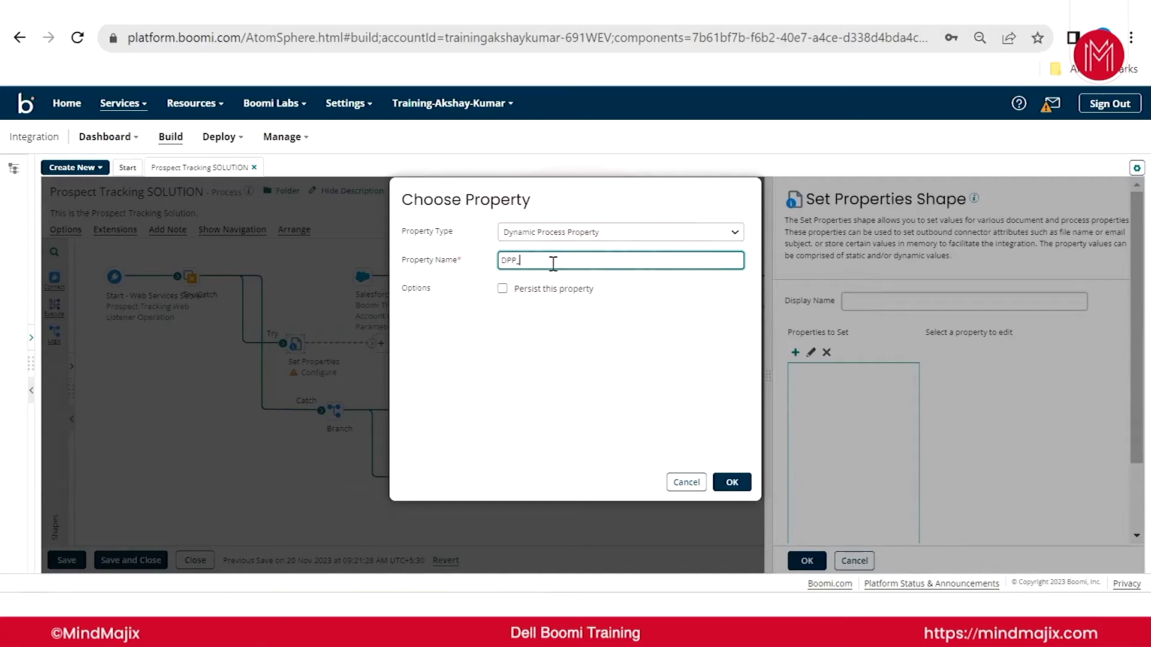
key(alt+Tab)
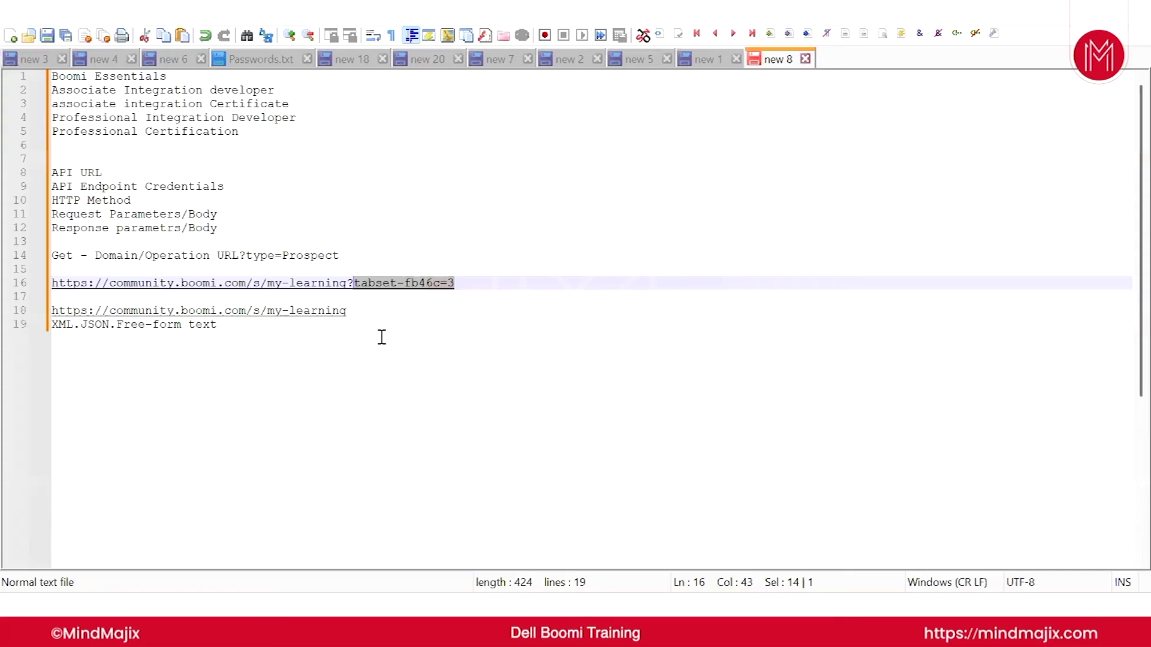
click(420, 324)
drag(439, 284, 354, 289)
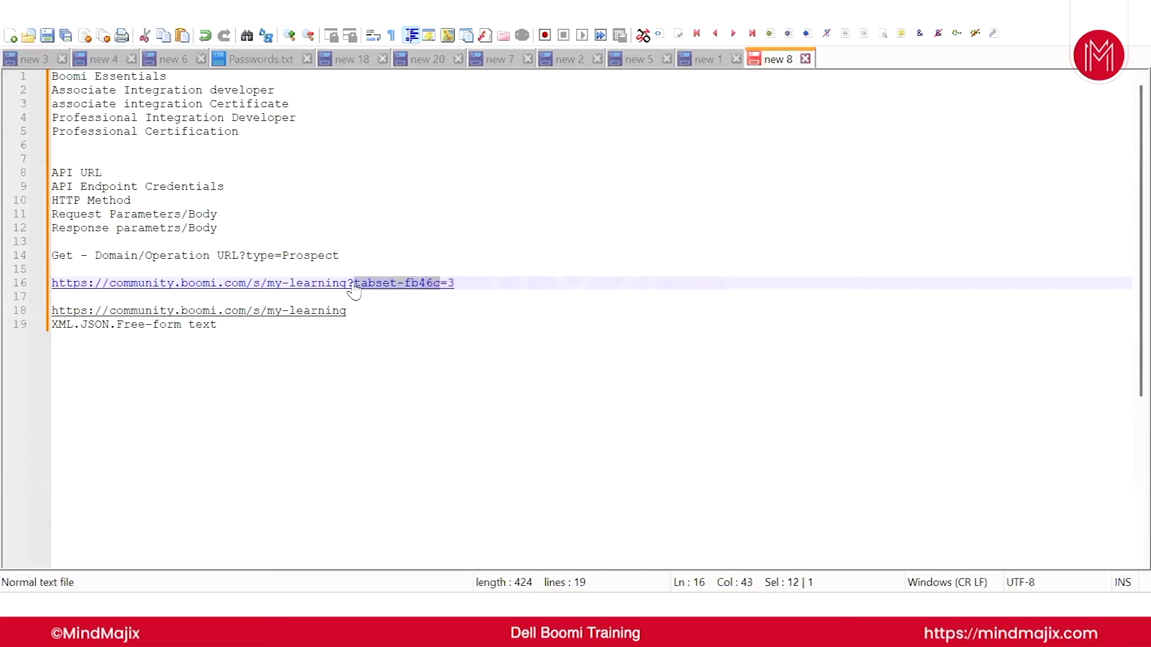
key(ctrl+c)
key(alt+Tab)
key(ctrl+v)
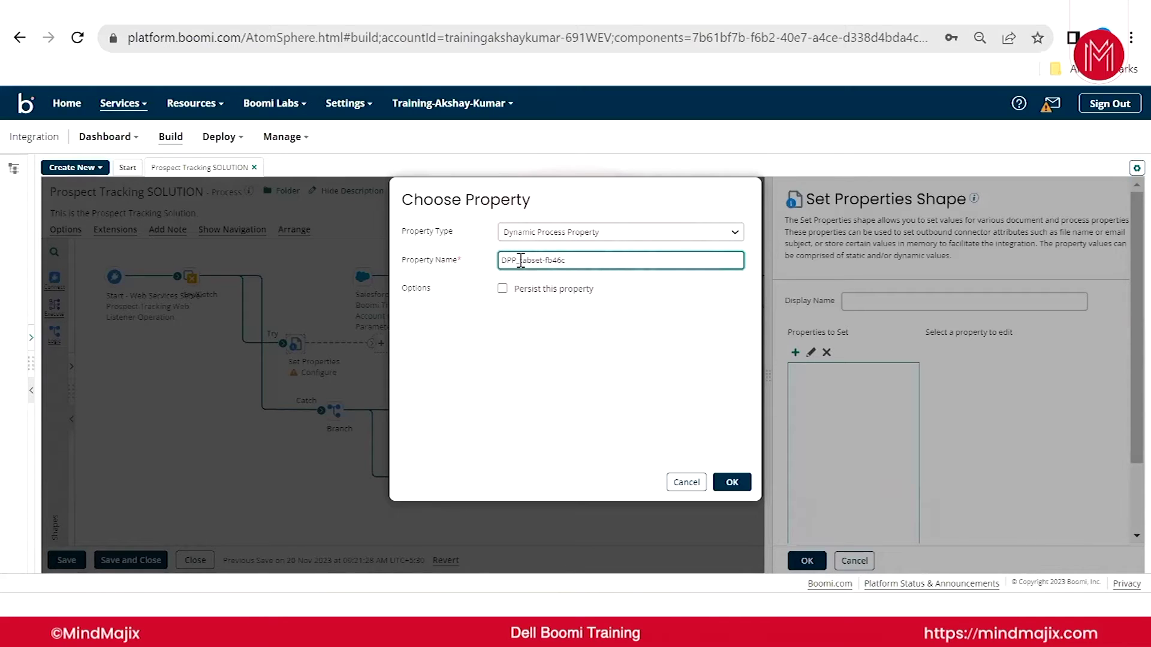
- Remove the DPP_ prefix from the property name and enter it again
drag(517, 260, 487, 268)
key(BackSpace)
triple_click(557, 260)
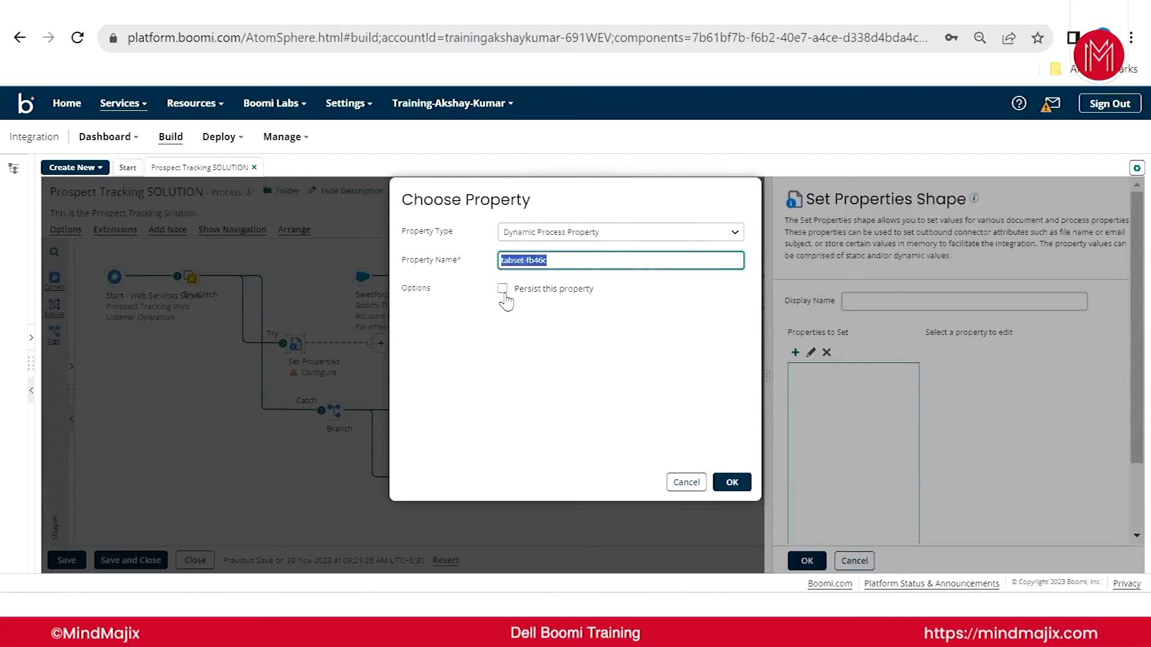
click(503, 260)
text(DPP)
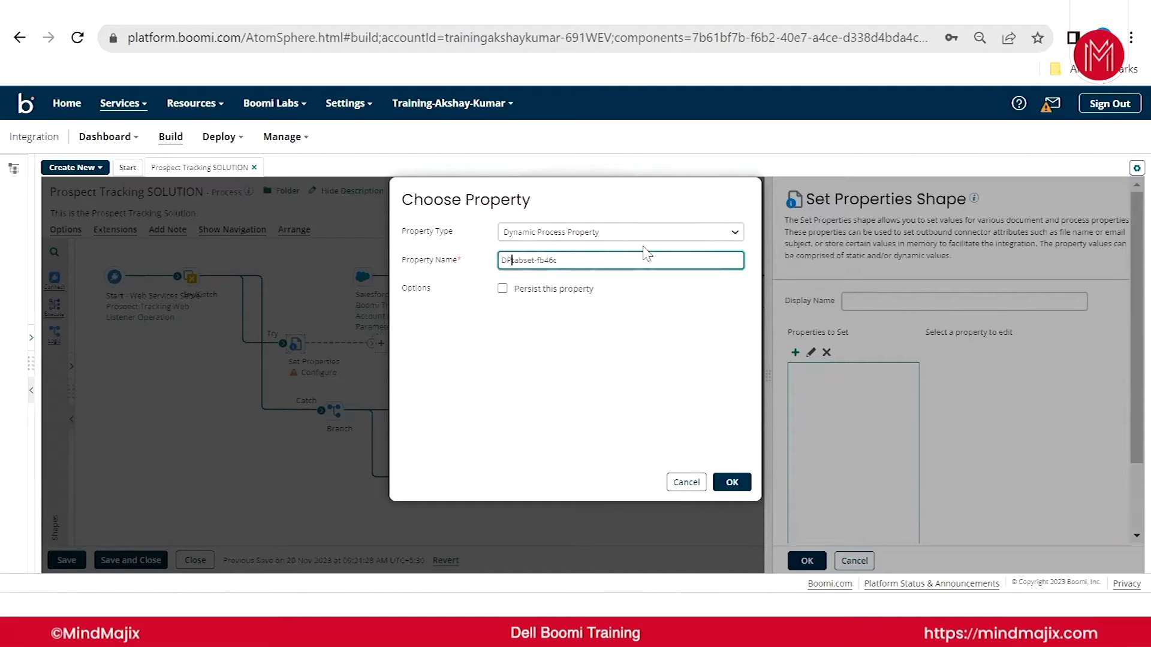
text(_)
- Copy the tabset-fb46c part of the property name and accept the new dynamic process property
drag(564, 262, 519, 262)
key(ctrl+c)
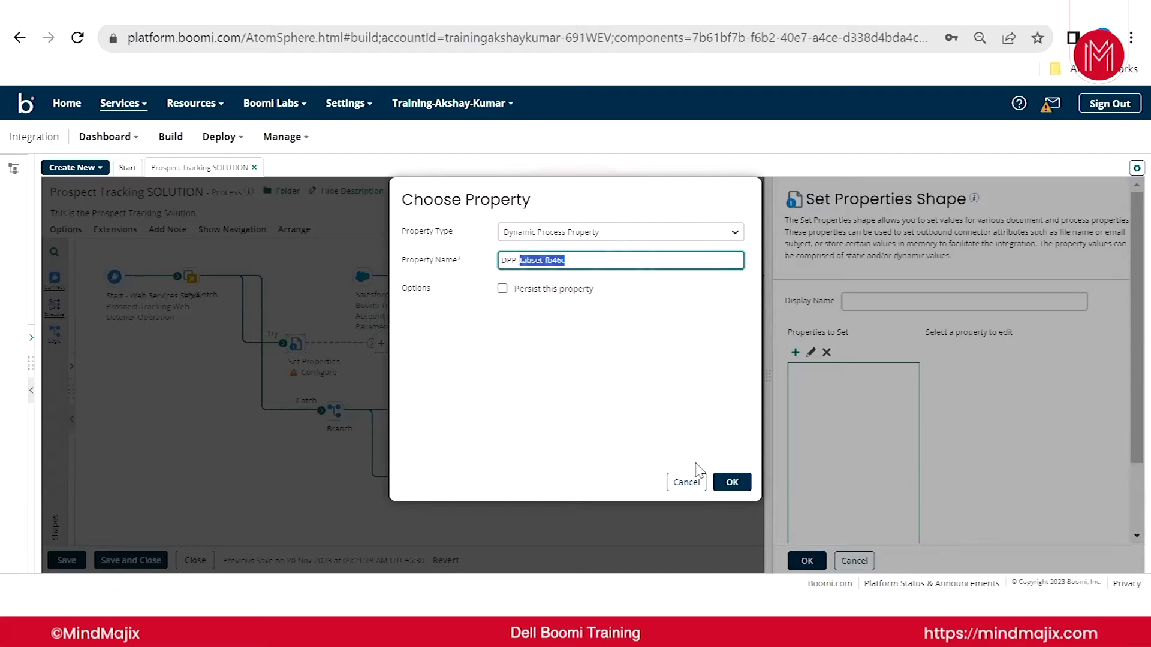
click(731, 482)
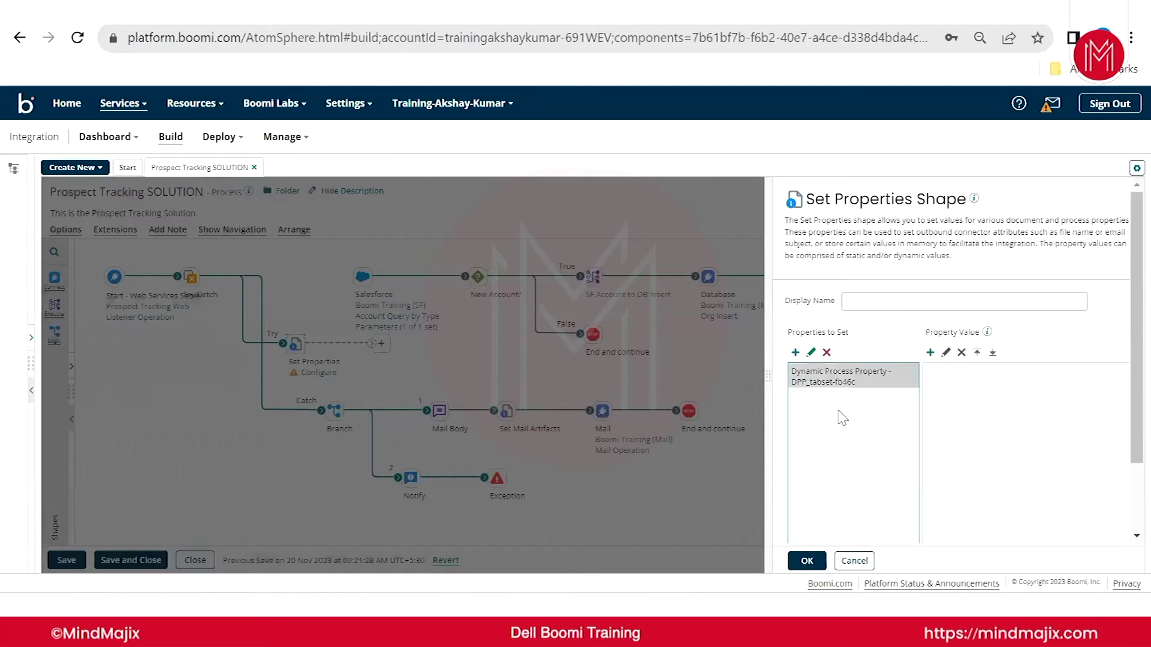
- Give the property a value of type Dynamic Process Property with the property name query_tabset-fb46c, matching the parameter in the notes
click(930, 353)
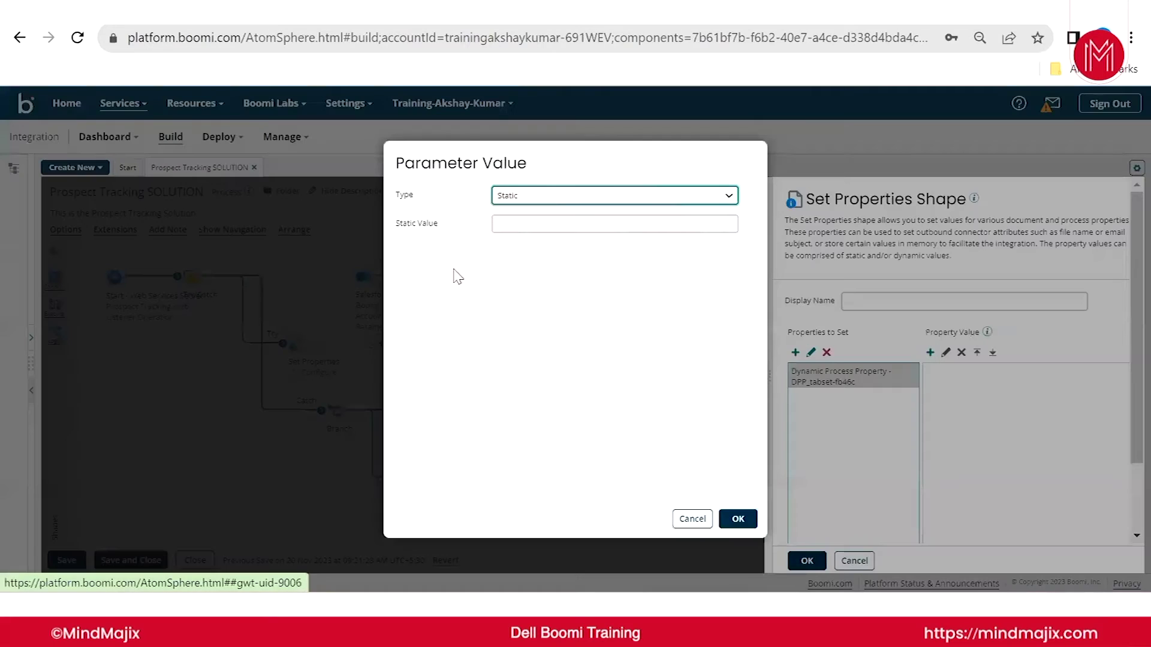
click(557, 201)
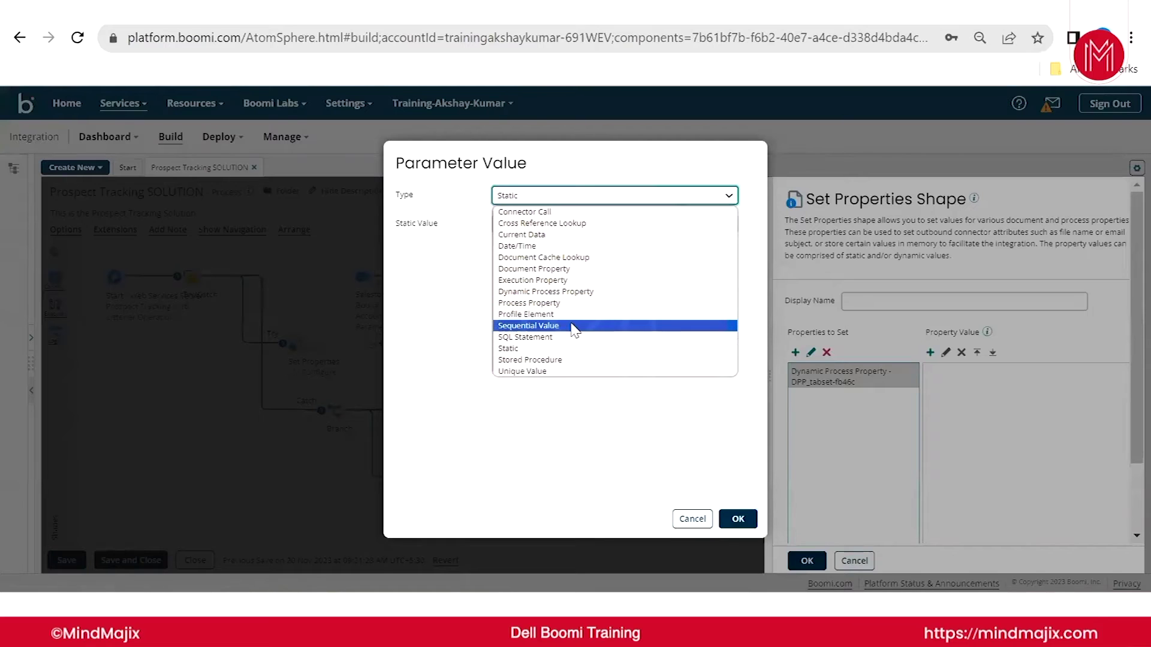
click(563, 291)
key(ctrl+v)
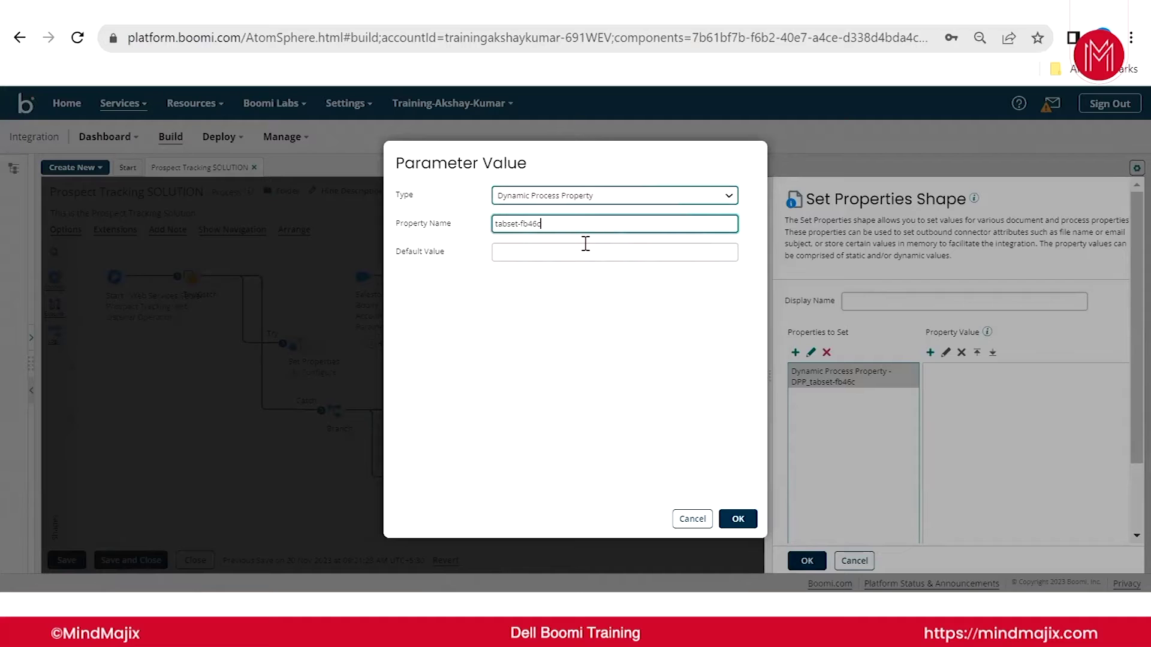
key(alt+Tab)
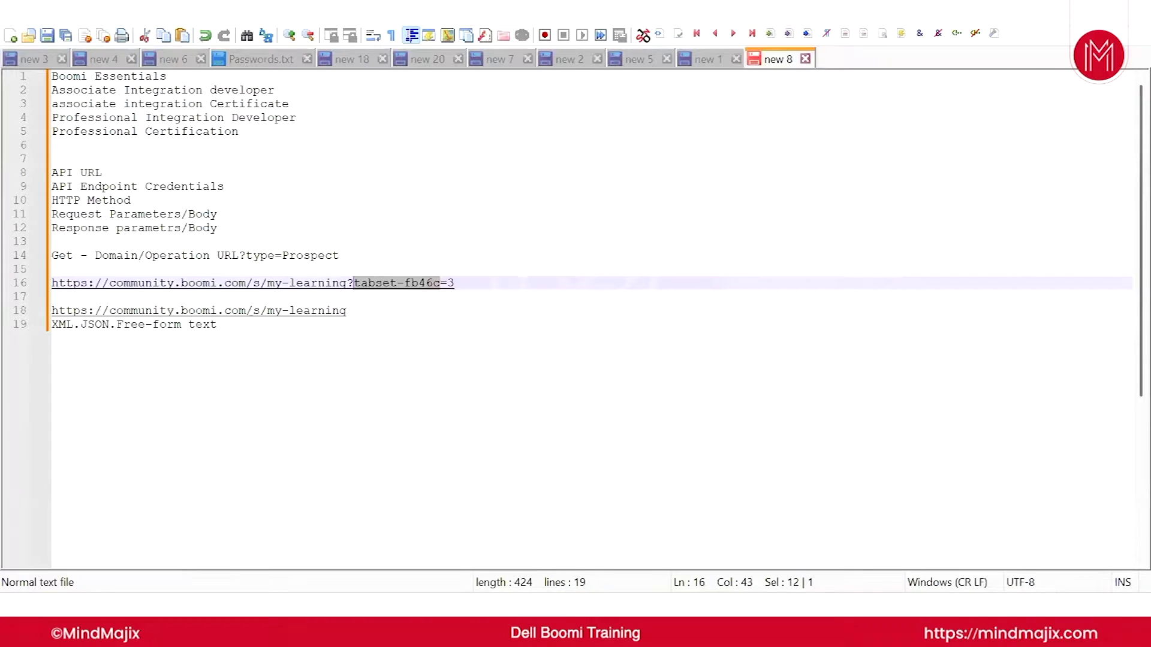
key(alt+Tab)
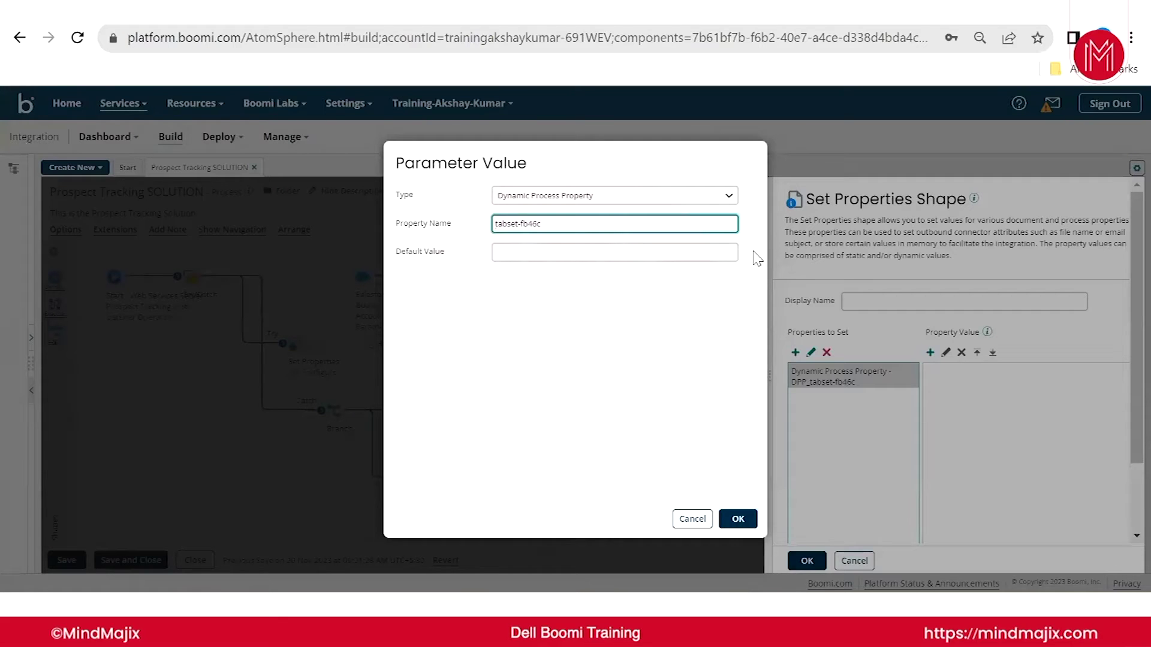
text(query_)
drag(560, 225, 524, 225)
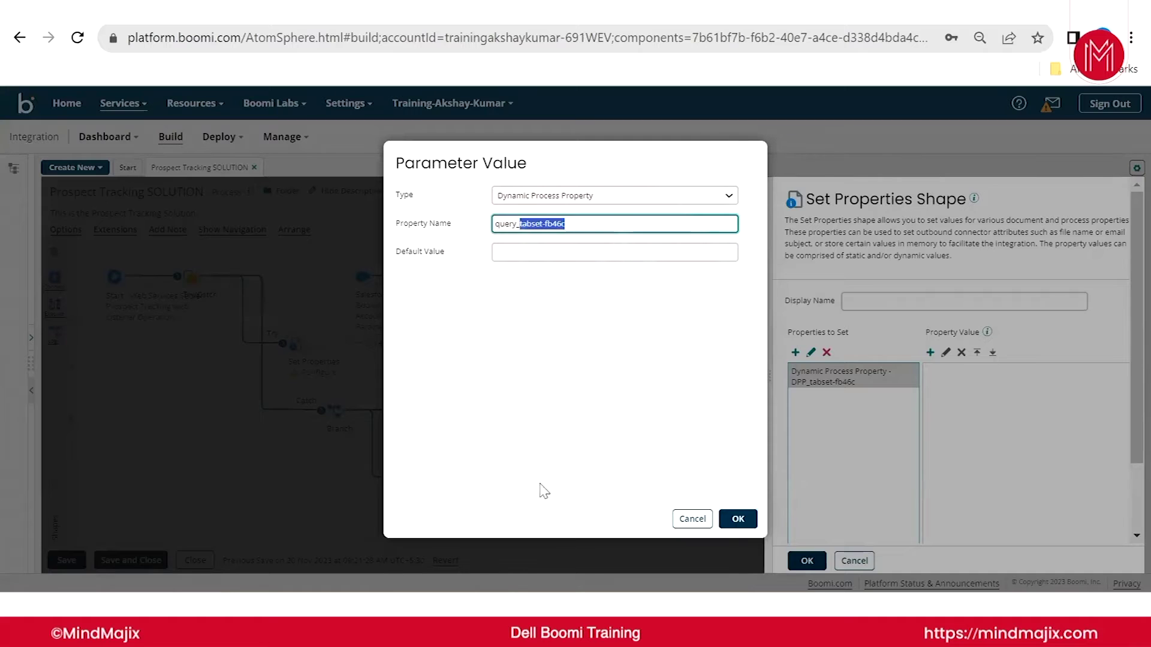
click(572, 586)
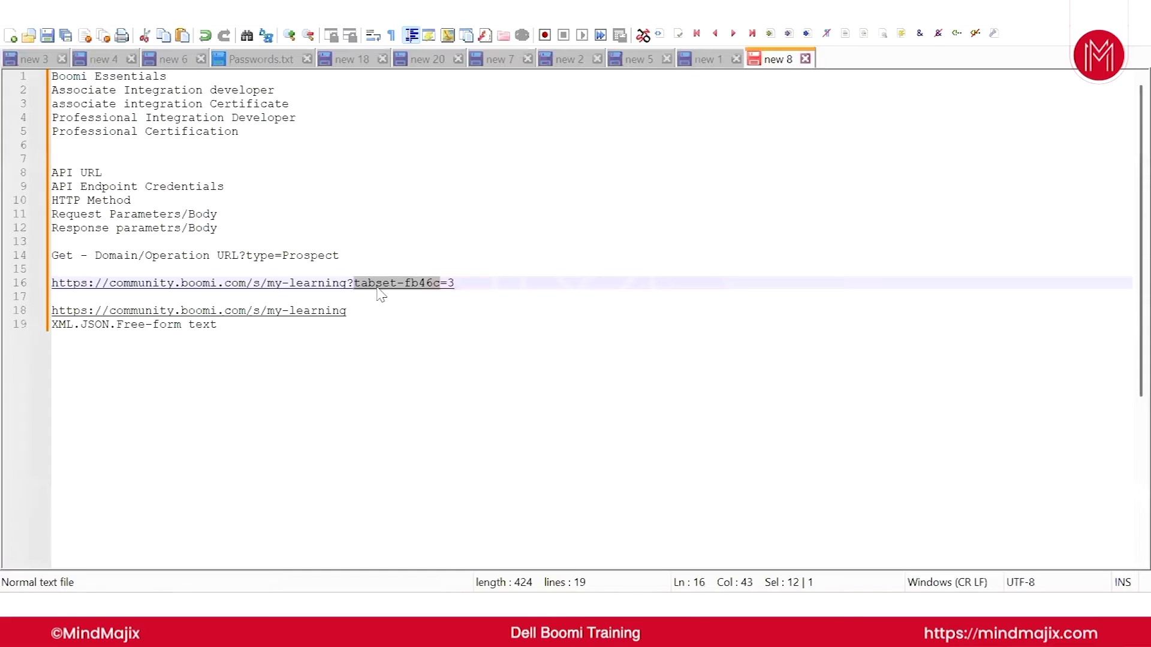
key(alt+Tab)
text(tabset-fb46c)
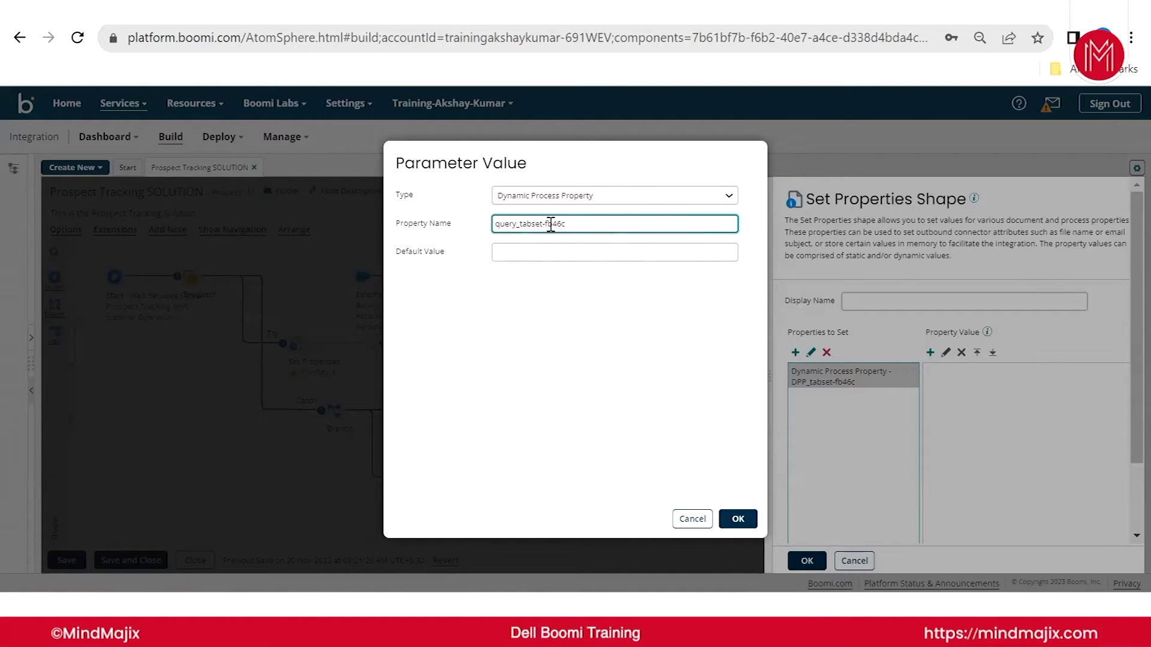
- Examine the parameter value in the Notepad++ community URL and the type parameter in the Get pattern
key(alt+Tab)
click(452, 284)
drag(452, 287, 447, 288)
click(473, 357)
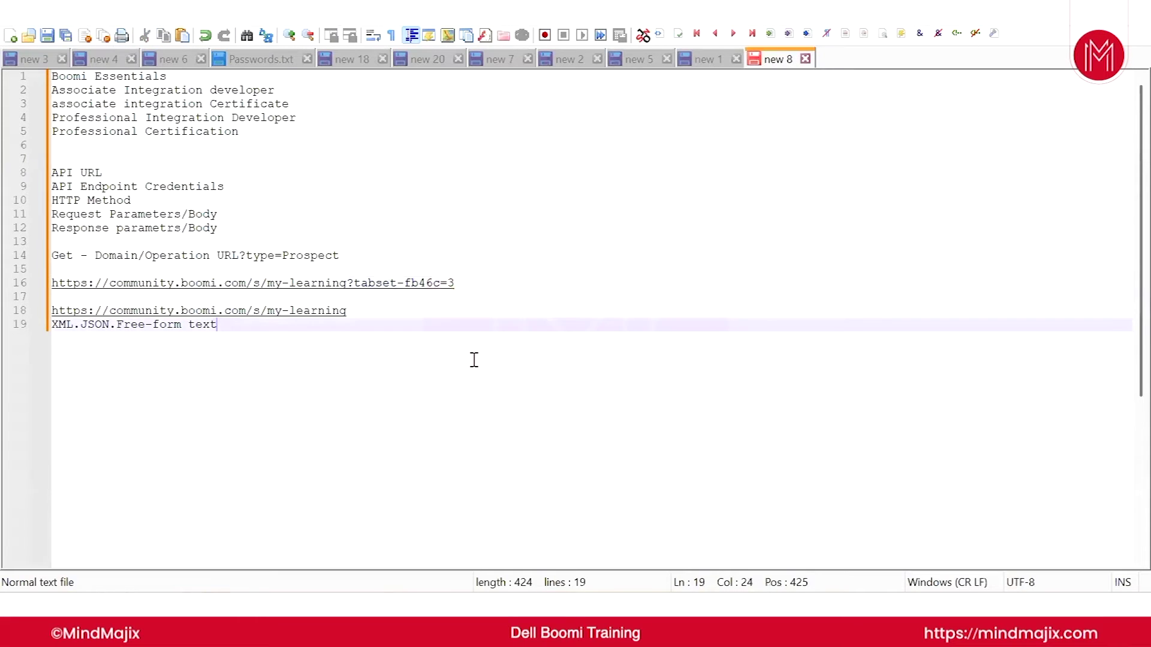
double_click(259, 256)
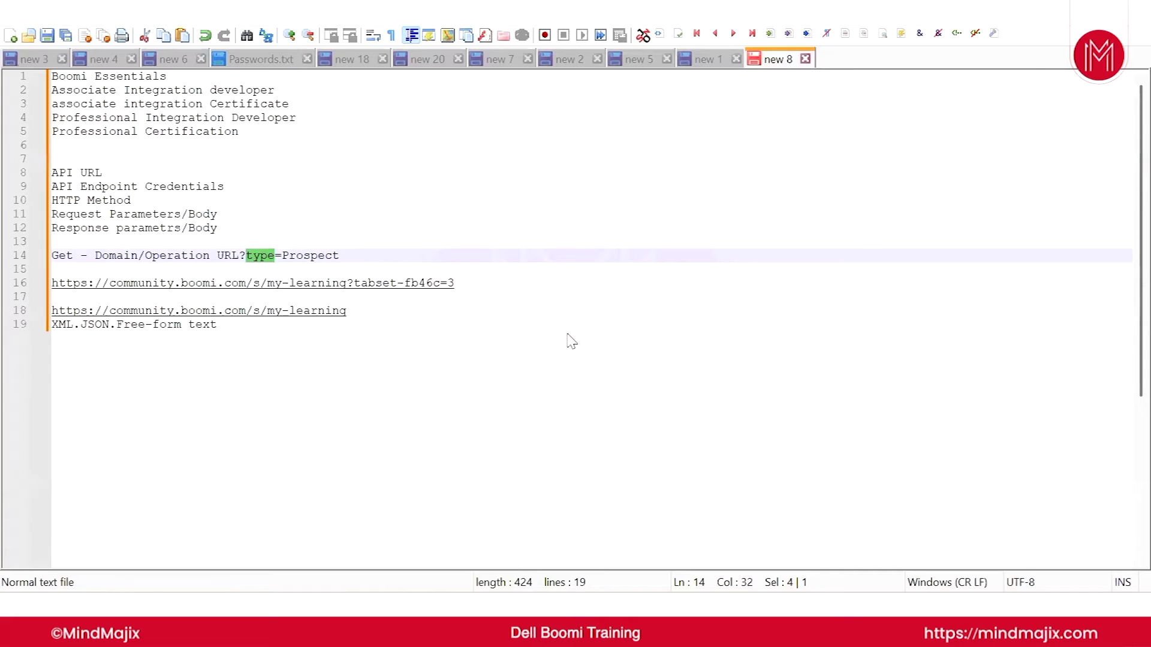
- Switch back to Boomi and set the value's dynamic process property name to query_type
key(alt+Tab)
drag(574, 227, 523, 225)
text(type)
click(738, 519)
- Rename the dynamic process property as DPP_type, accept the Set Properties configuration and connect the step to the Salesforce connector
double_click(852, 382)
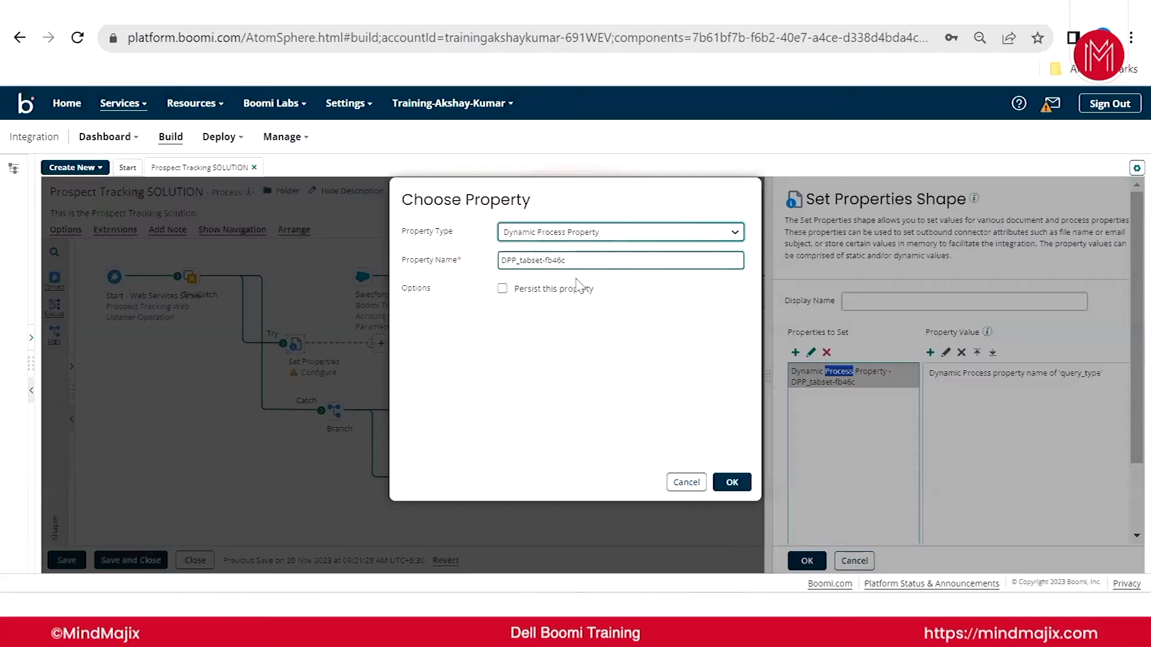
drag(573, 260, 525, 260)
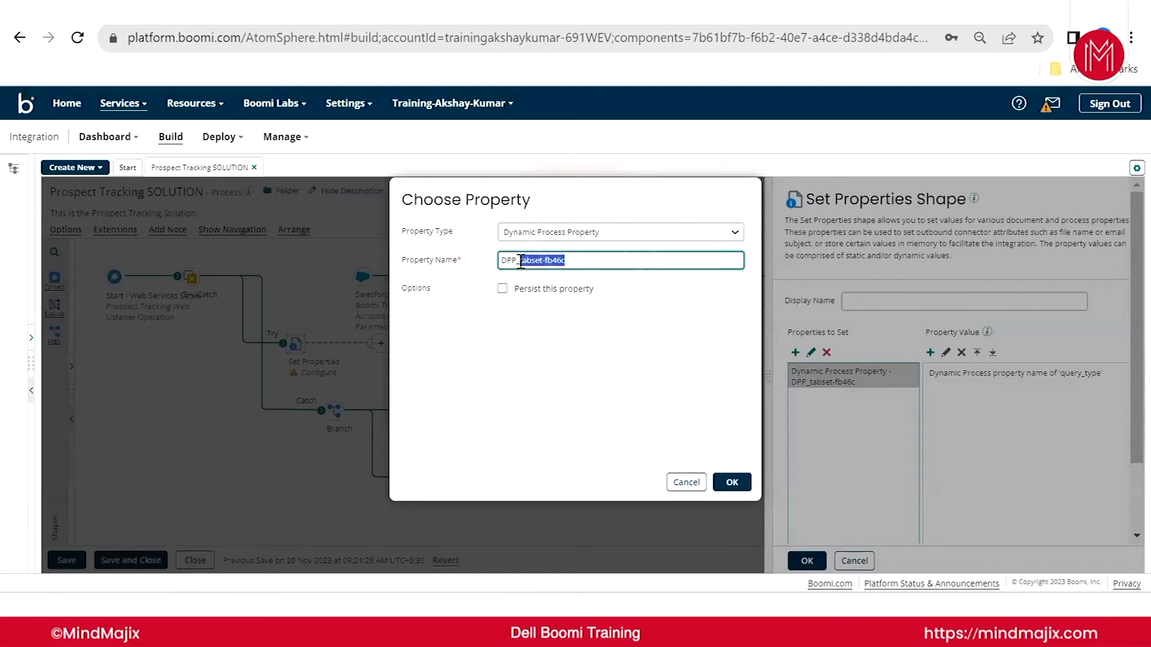
text(type)
key(ctrl+a)
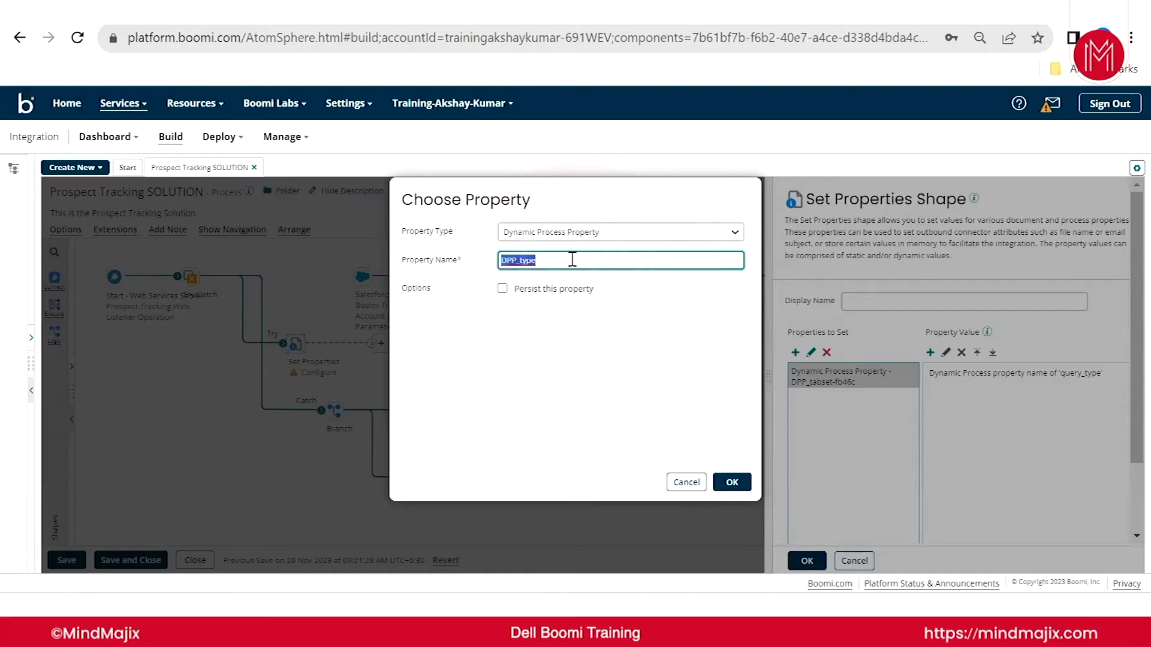
click(732, 482)
click(846, 561)
drag(295, 343, 382, 277)
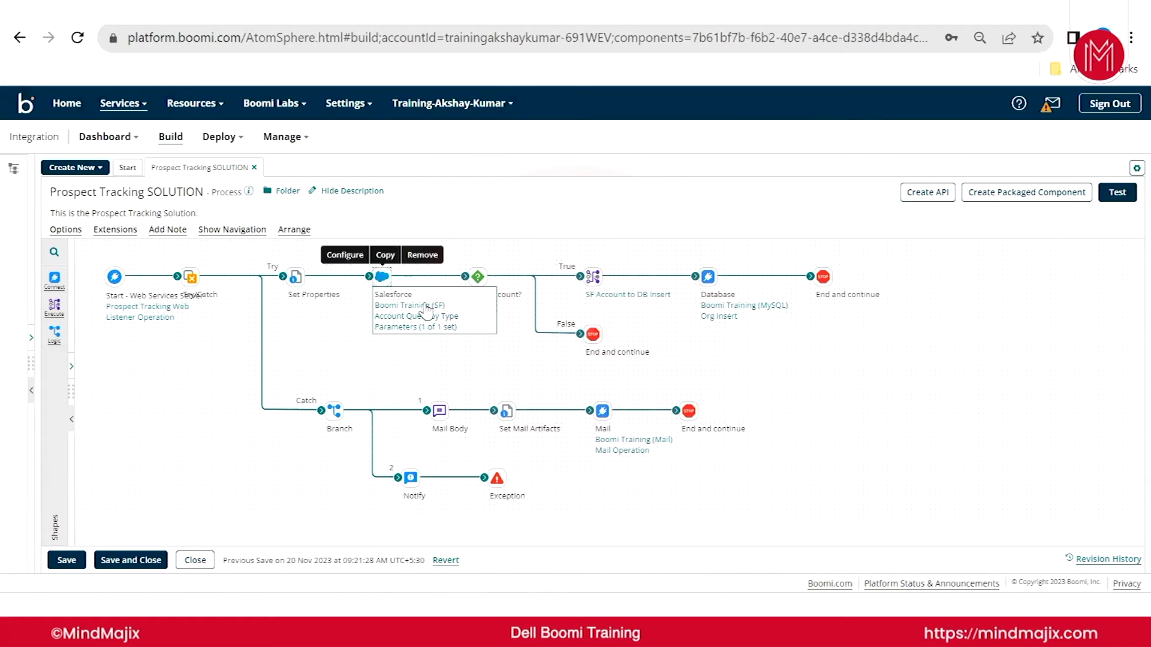
- Set the Salesforce connector's Type parameter to a Dynamic Process Property named DPP_type and accept the connector configuration
click(414, 326)
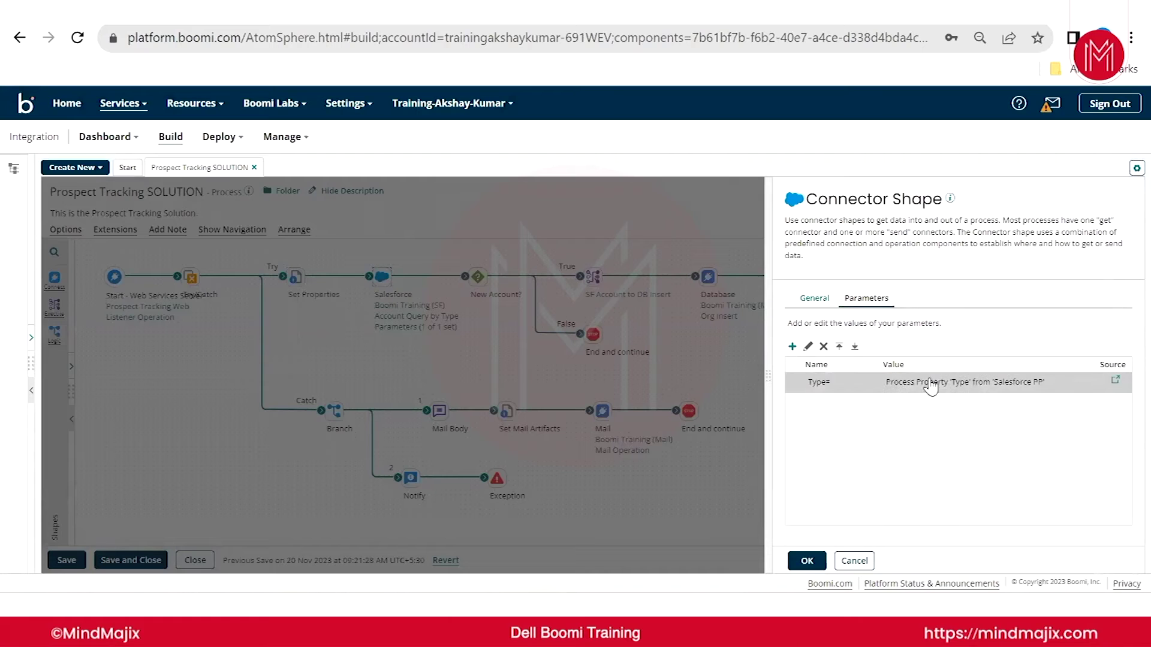
double_click(952, 385)
click(642, 223)
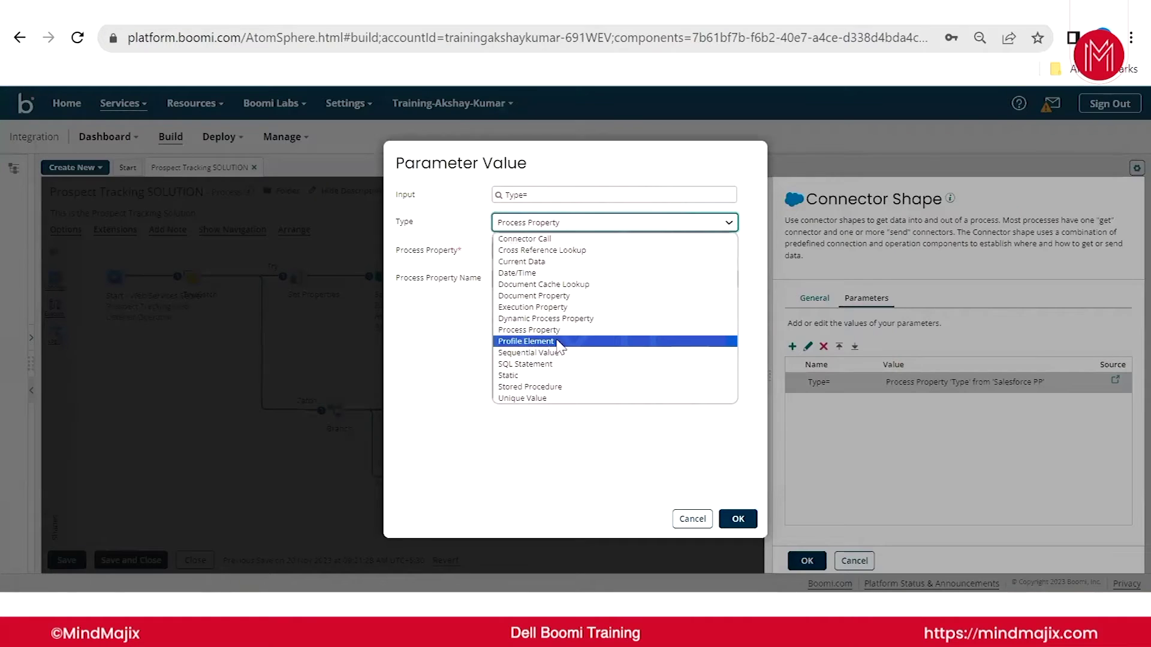
click(560, 318)
text(DPP_type)
click(737, 518)
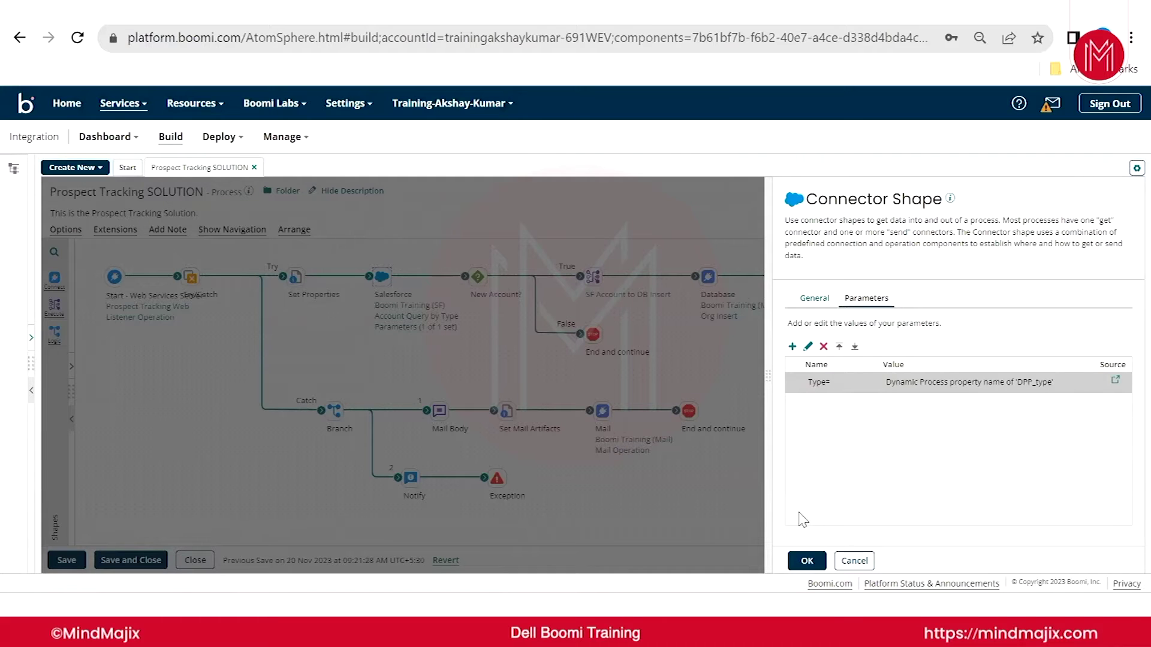
click(806, 561)
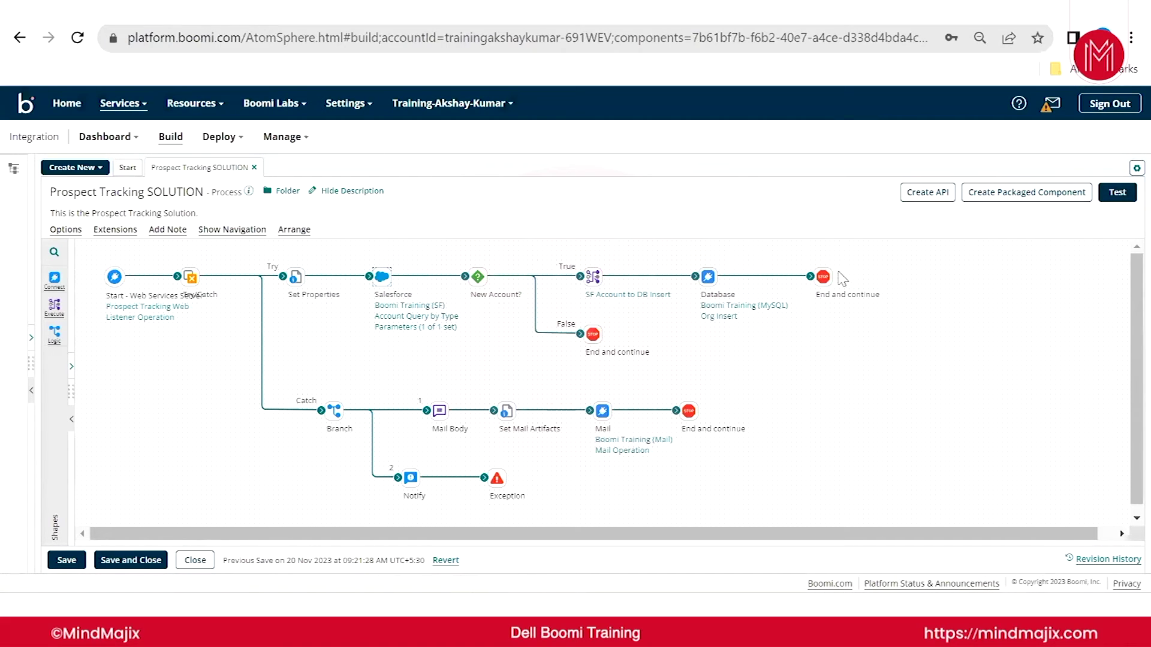
- Move the shapes of the Catch path further down the canvas to make room below the Try path
mouse_move(599, 338)
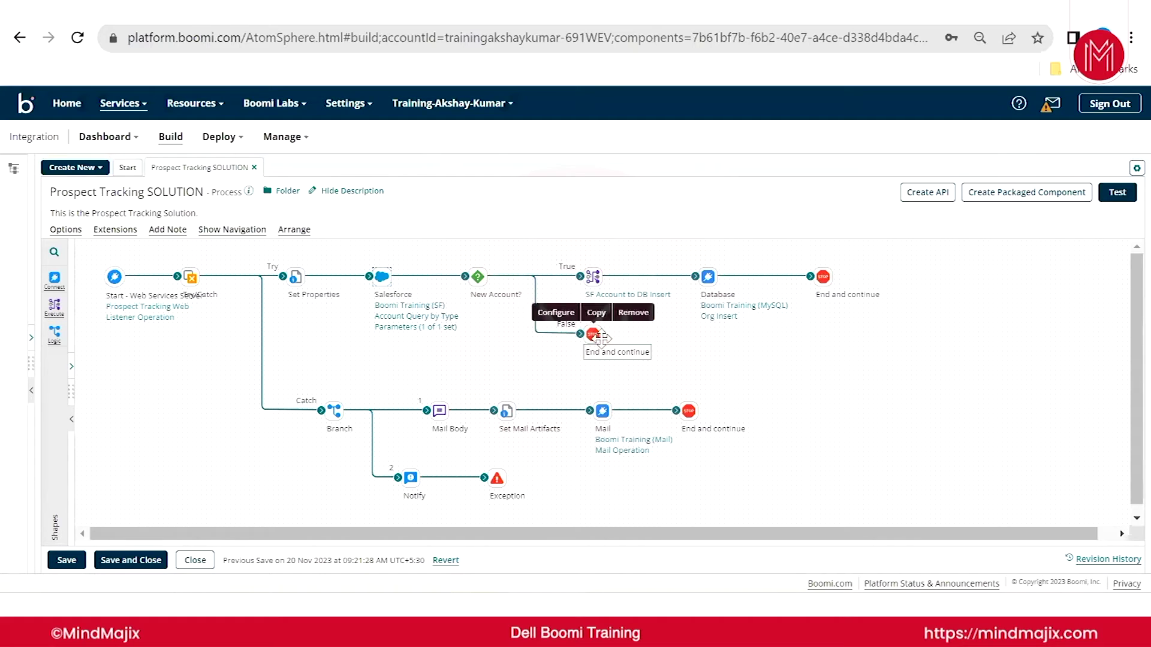
mouse_move(508, 292)
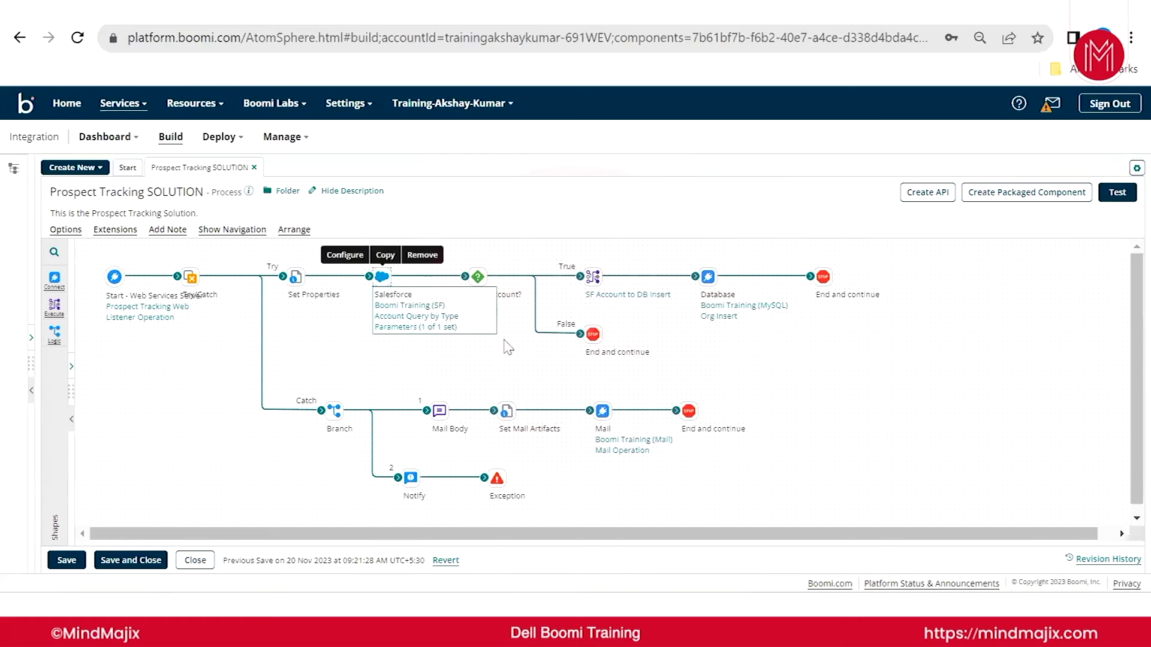
drag(279, 384, 498, 447)
drag(719, 505, 747, 506)
drag(686, 411, 698, 367)
scroll(773, 393, up, 3)
click(757, 414)
- Shift the seven Try path shapes, from Set Properties to the end steps, further away from the Try/Catch shape
drag(273, 262, 861, 365)
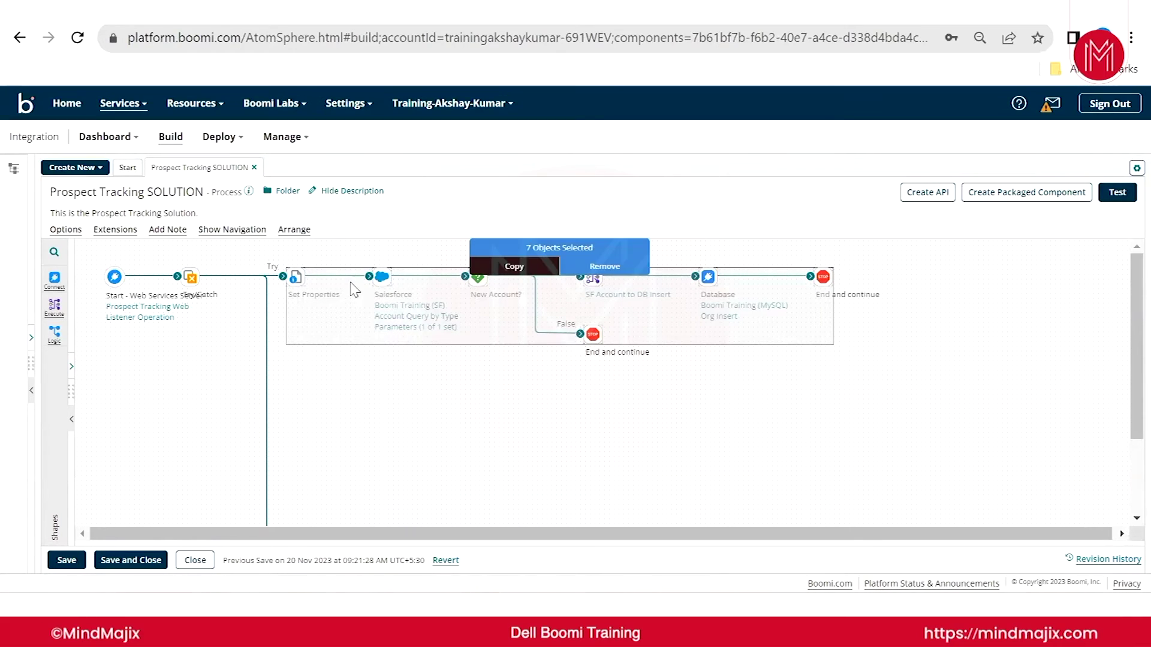
drag(319, 285, 386, 286)
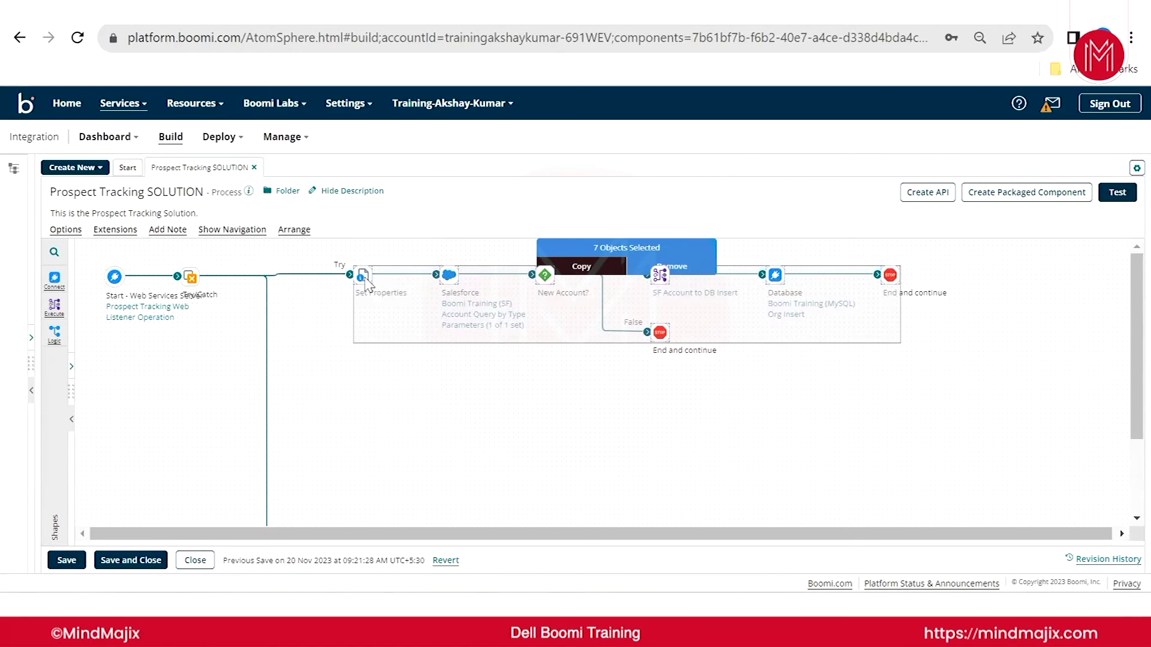
click(310, 382)
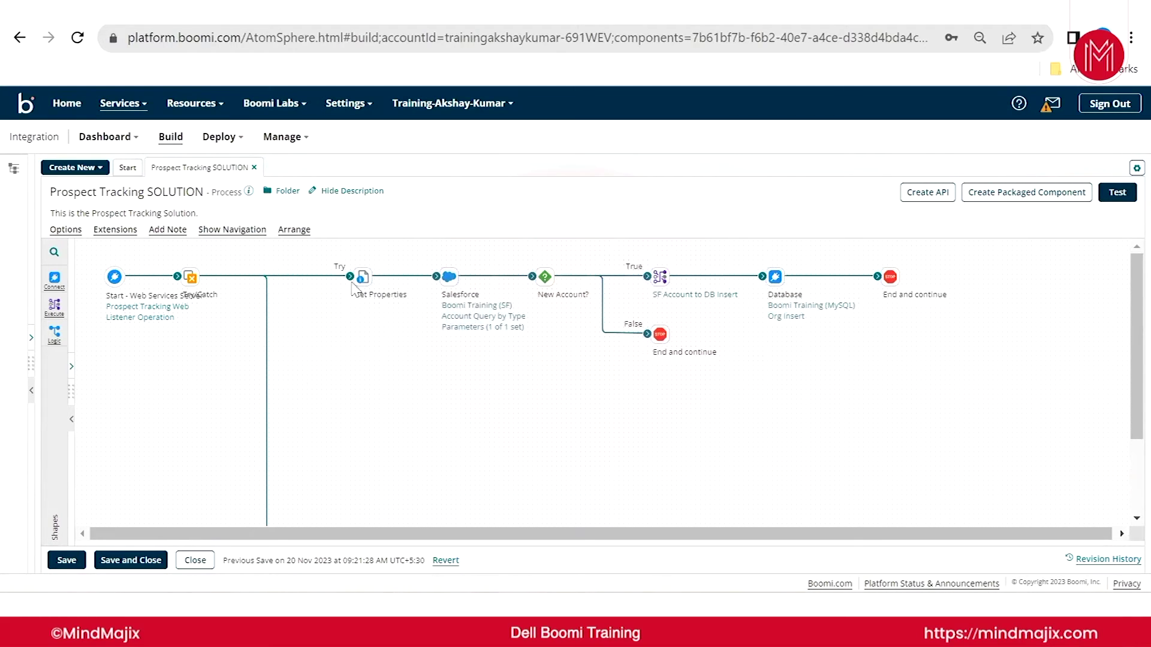
- Insert a Branch step on the Try path, connect its path 1 to Set Properties and align it with that row
drag(352, 276, 311, 293)
drag(310, 293, 292, 338)
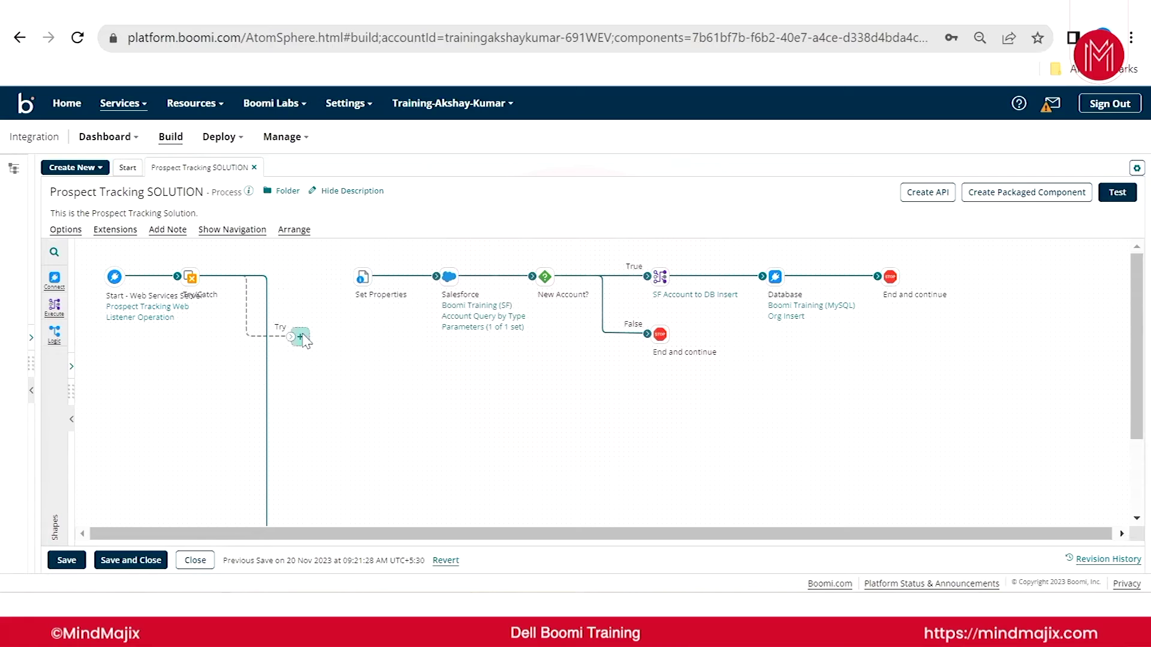
click(300, 337)
click(349, 433)
drag(381, 346, 363, 282)
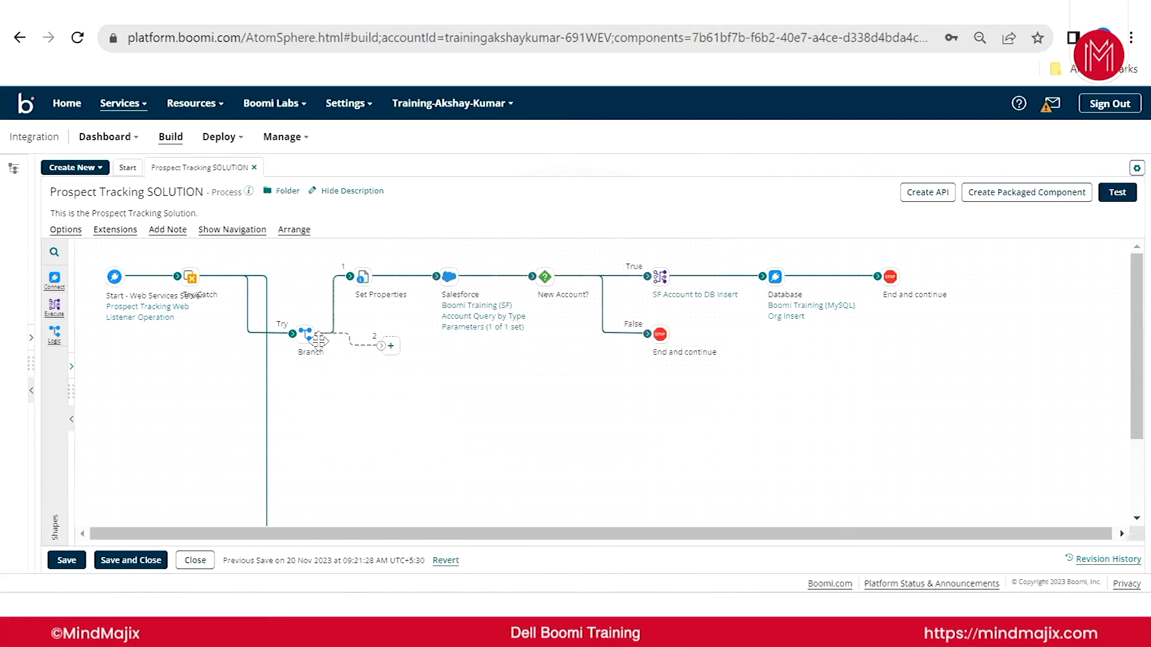
drag(305, 335, 304, 281)
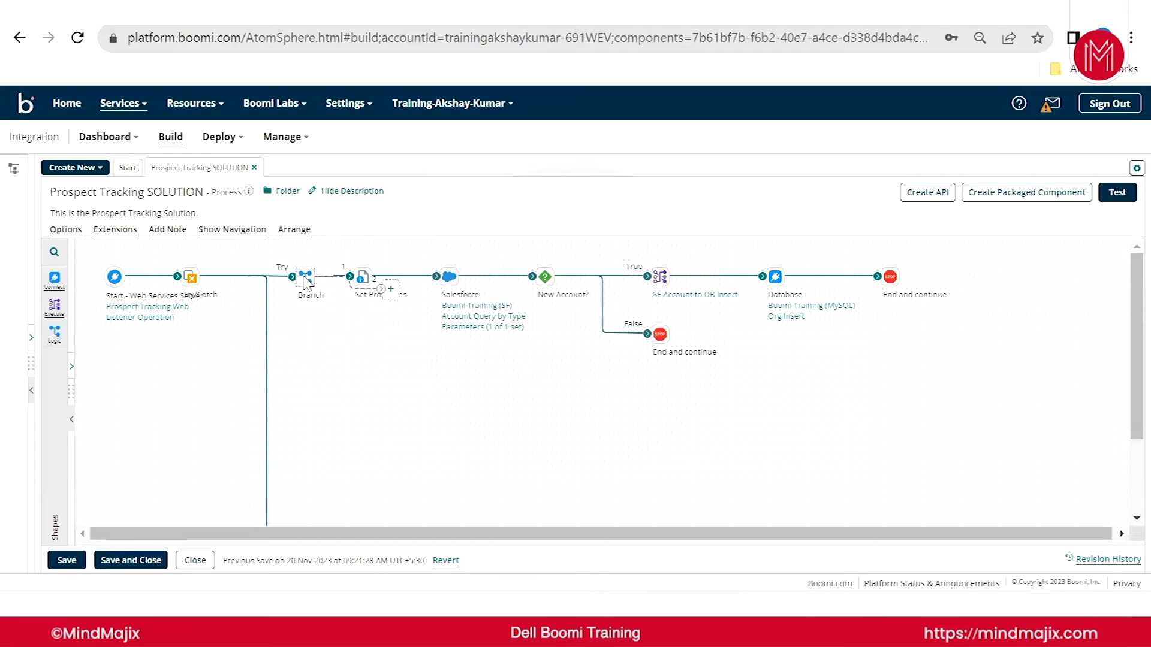
- Lower the endpoint of the Try branch's path 2 and add a Message step there
drag(381, 308, 360, 377)
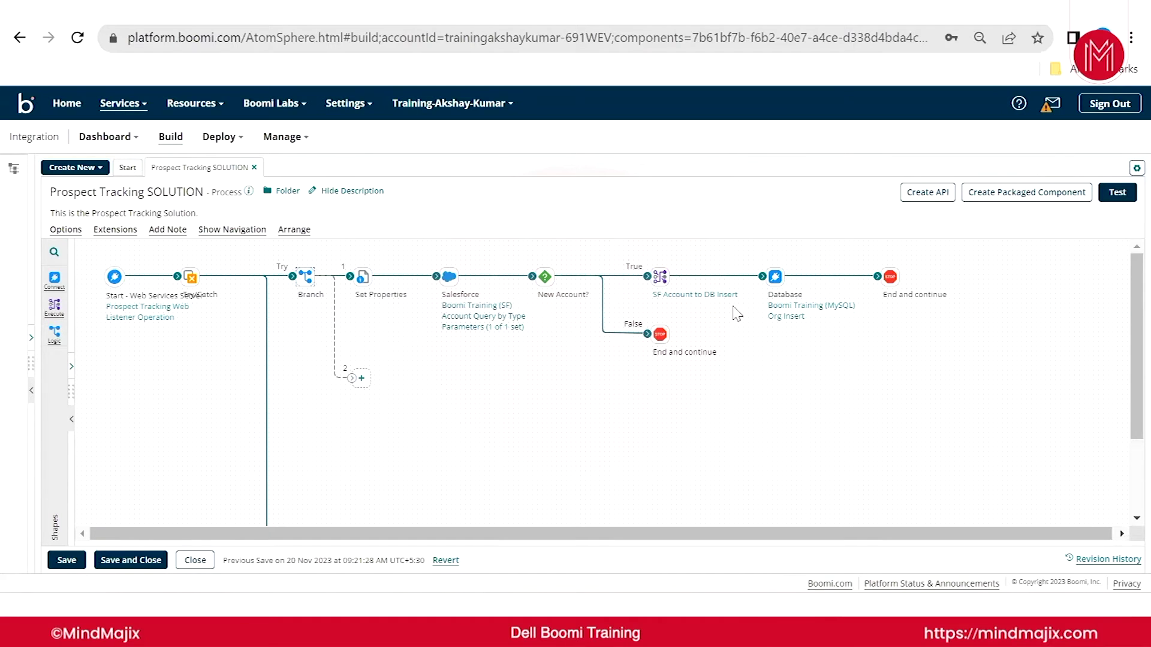
drag(362, 378, 356, 408)
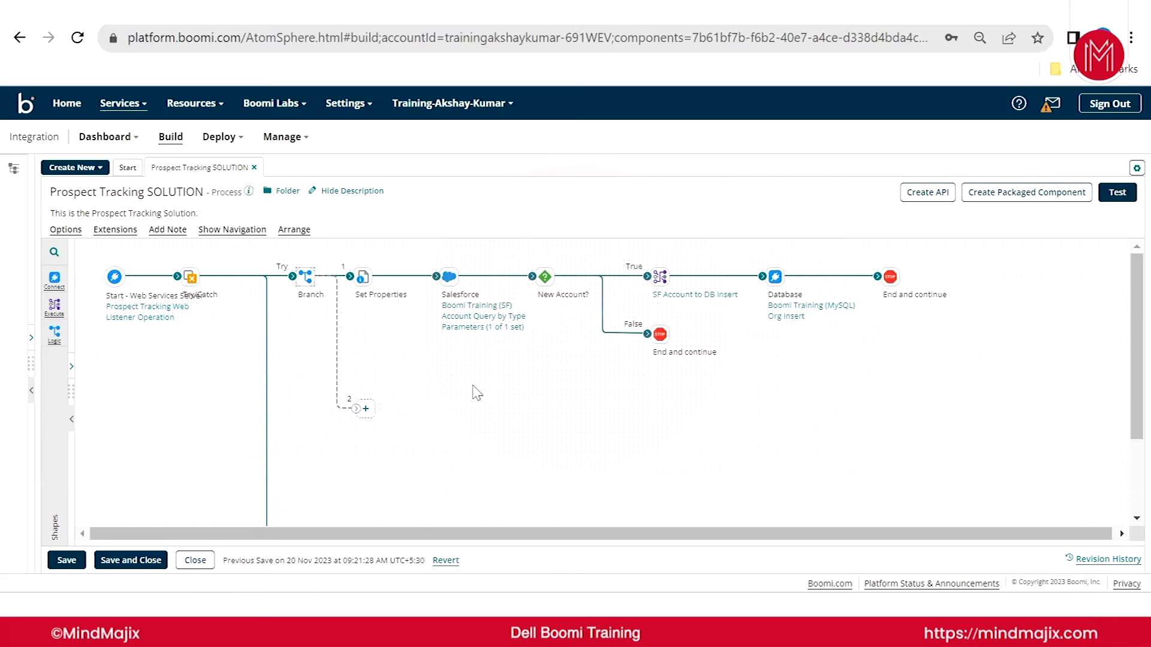
click(367, 410)
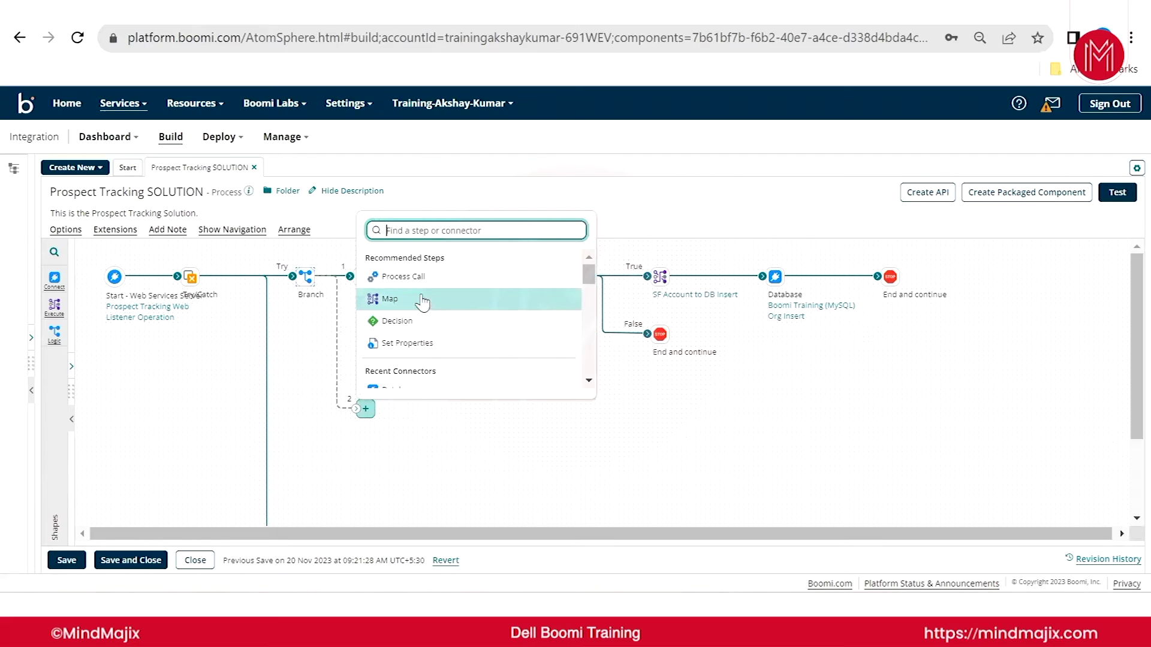
text(messga)
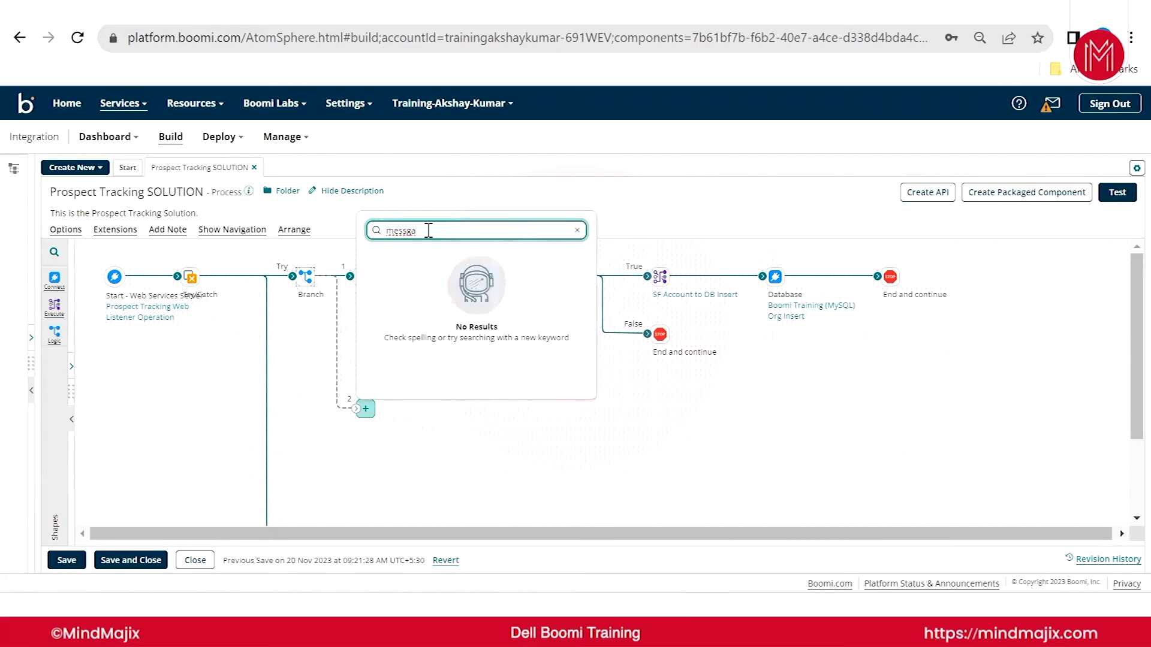
key(BackSpace)
key(BackSpace)
text(a)
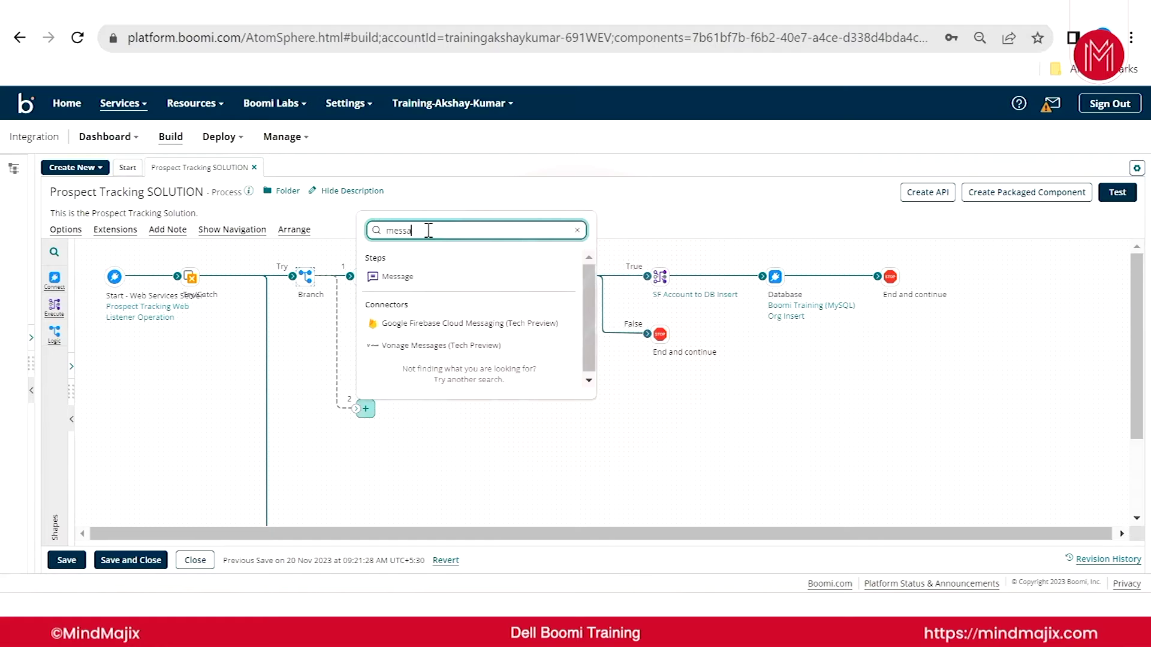
text(ge)
click(418, 276)
- Enter the Message step's text as single-quoted JSON with "Status": 200 and "Message": "Success", without an empty first line
click(370, 412)
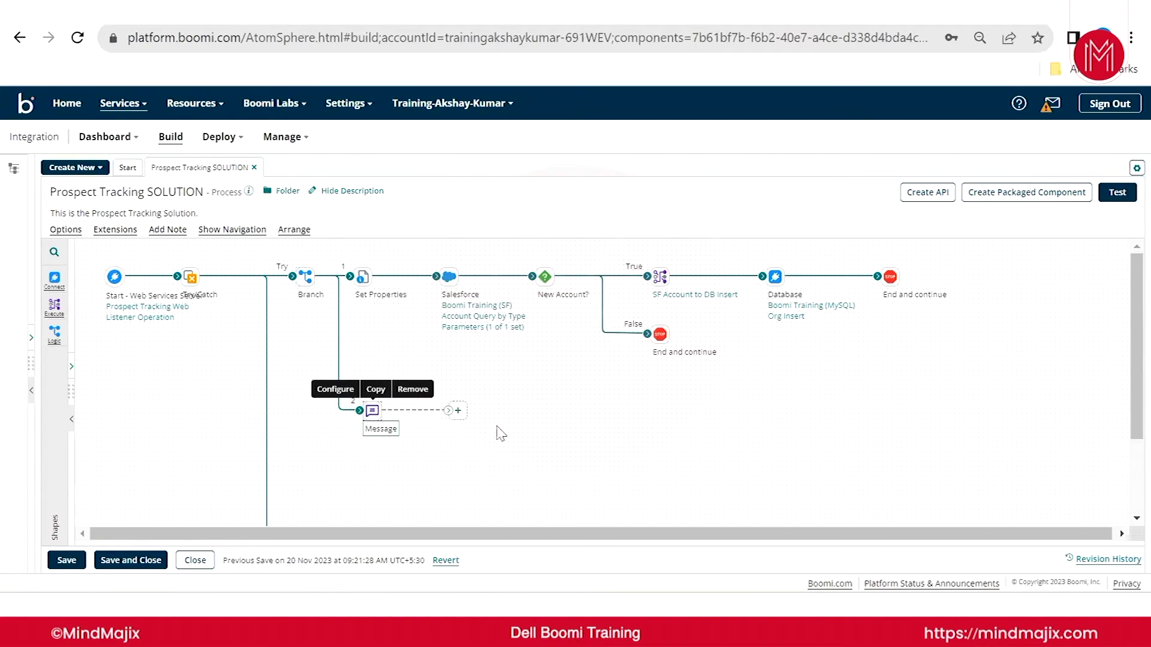
click(906, 363)
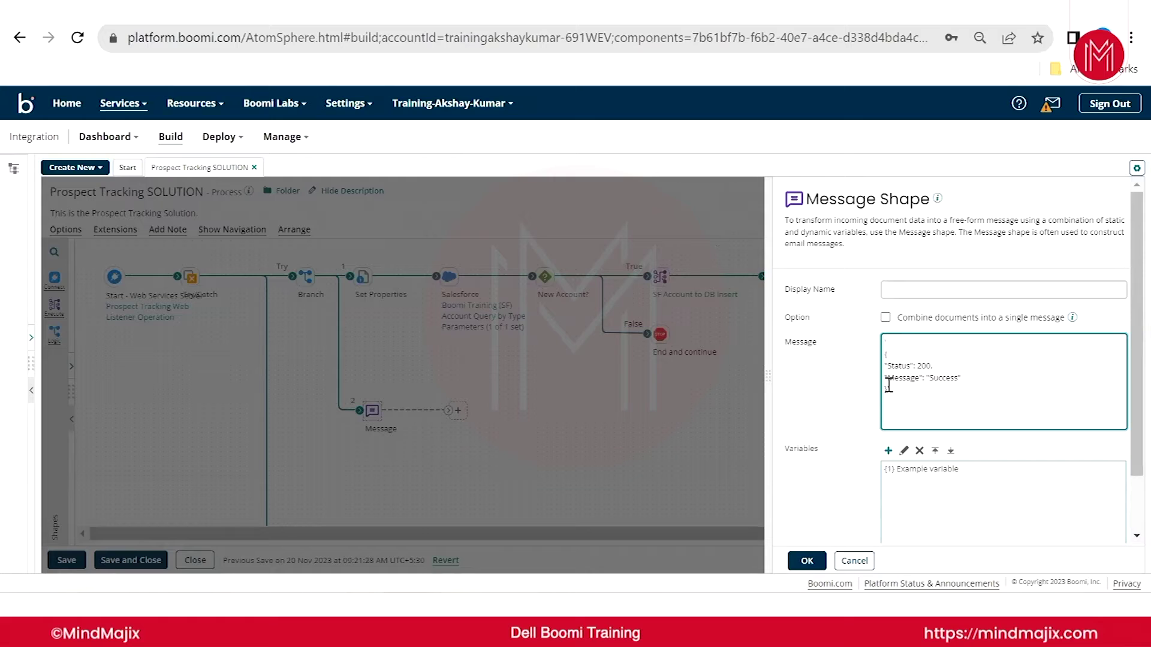
key(Delete)
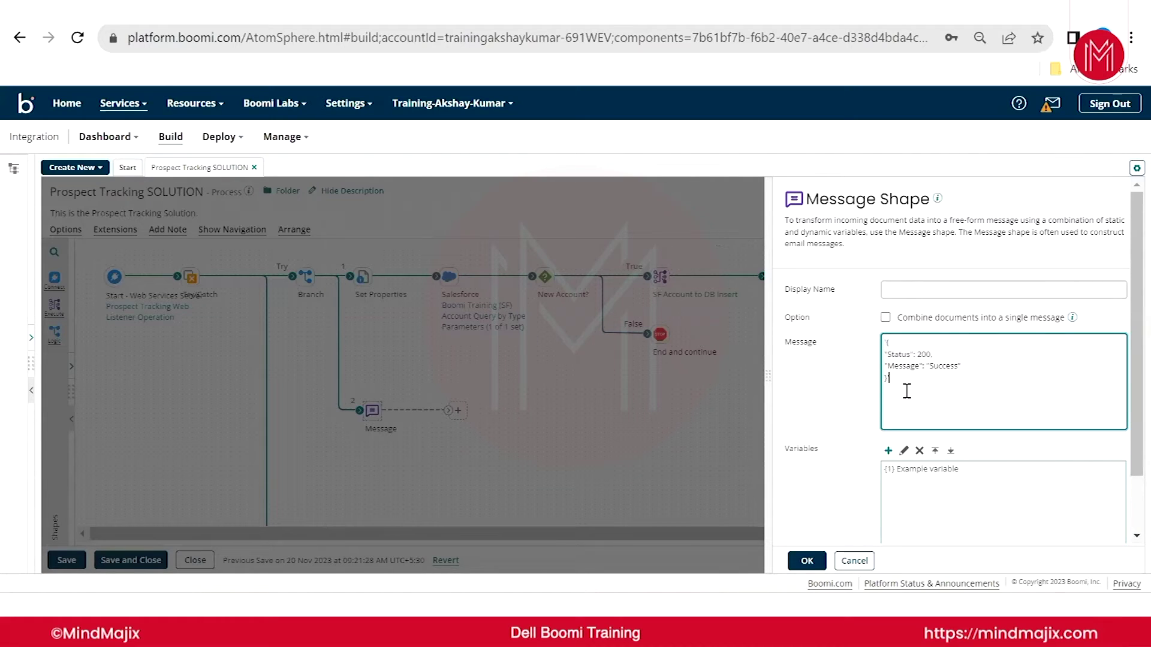
- Copy the whole message text into a new Notepad++ document
key(ctrl+a)
key(alt+Tab)
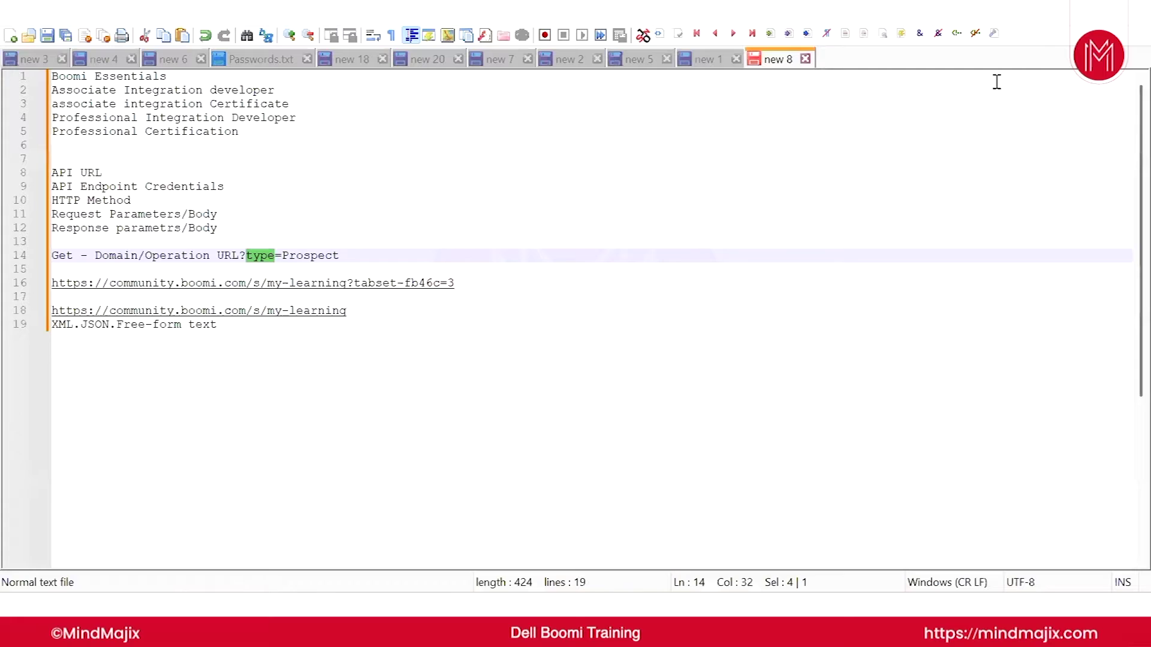
double_click(830, 63)
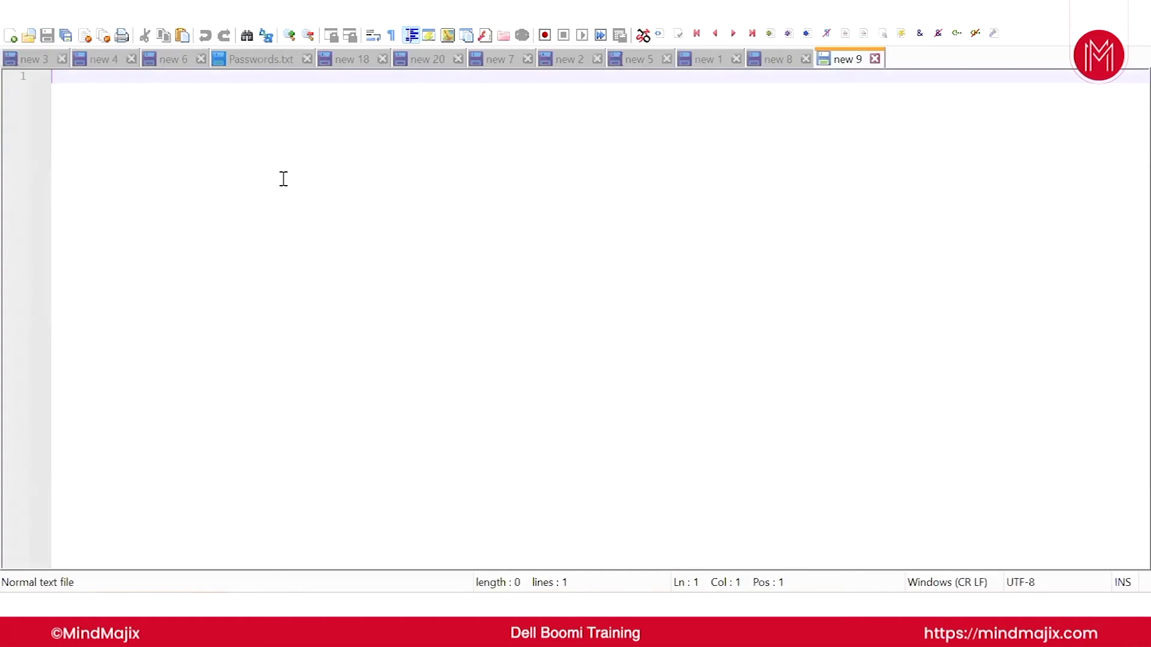
text('{ "Status": 200, "Message": "Success" }')
- Remove the enclosing single quotes from the copied text and format it as JSON with the JSON Viewer plugin
key(BackSpace)
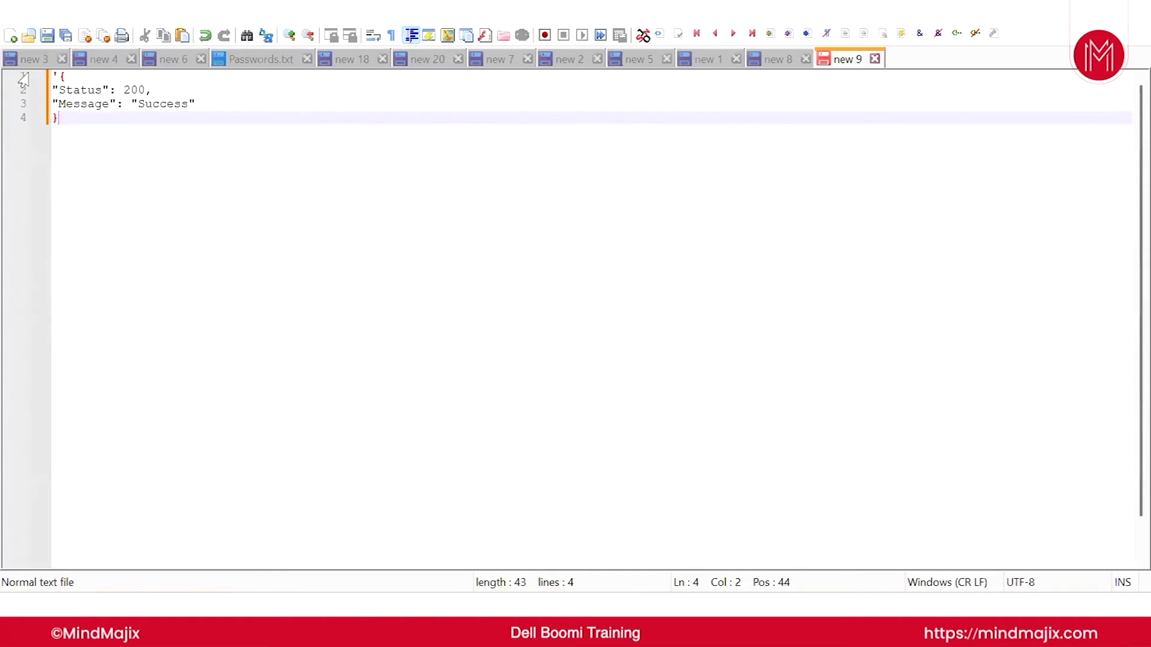
drag(52, 76, 57, 76)
key(Delete)
click(105, 133)
click(452, 21)
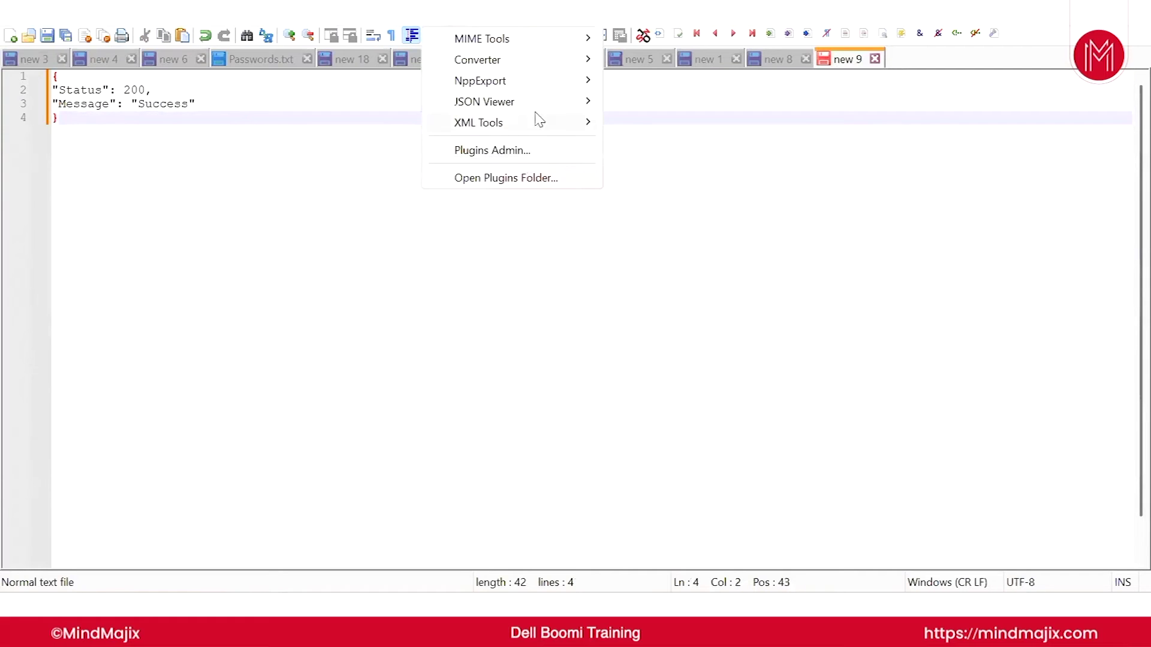
mouse_move(541, 109)
click(652, 126)
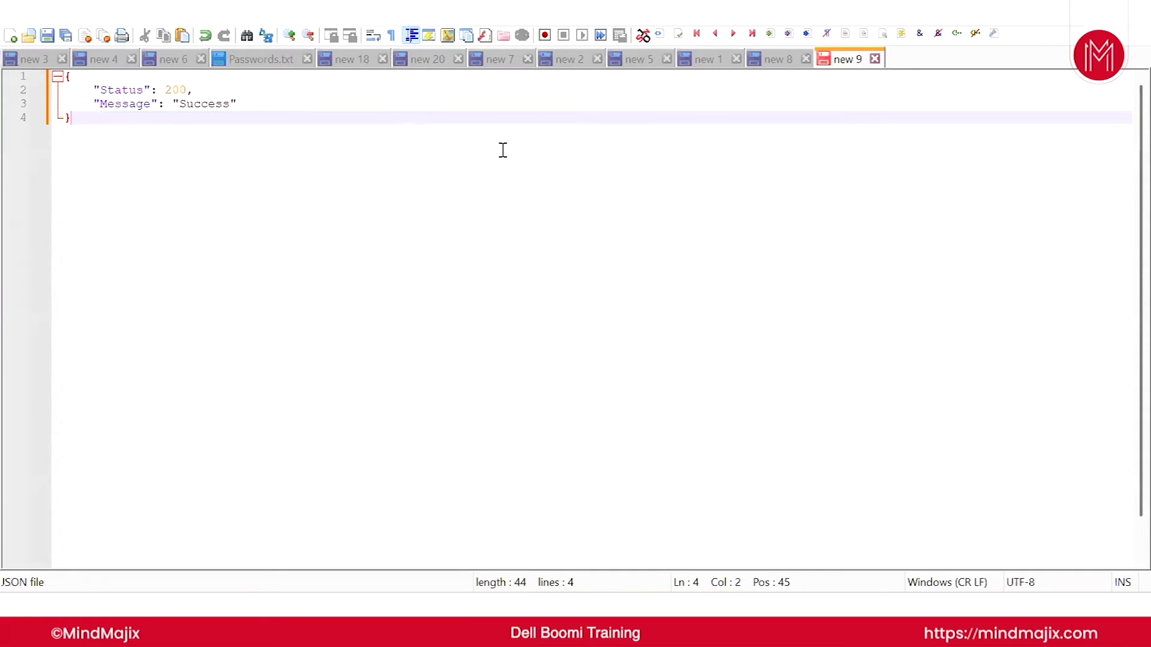
- Replace the text in Boomi's Message step with the formatted JSON from Notepad++ and accept the step
key(ctrl+a)
key(ctrl+c)
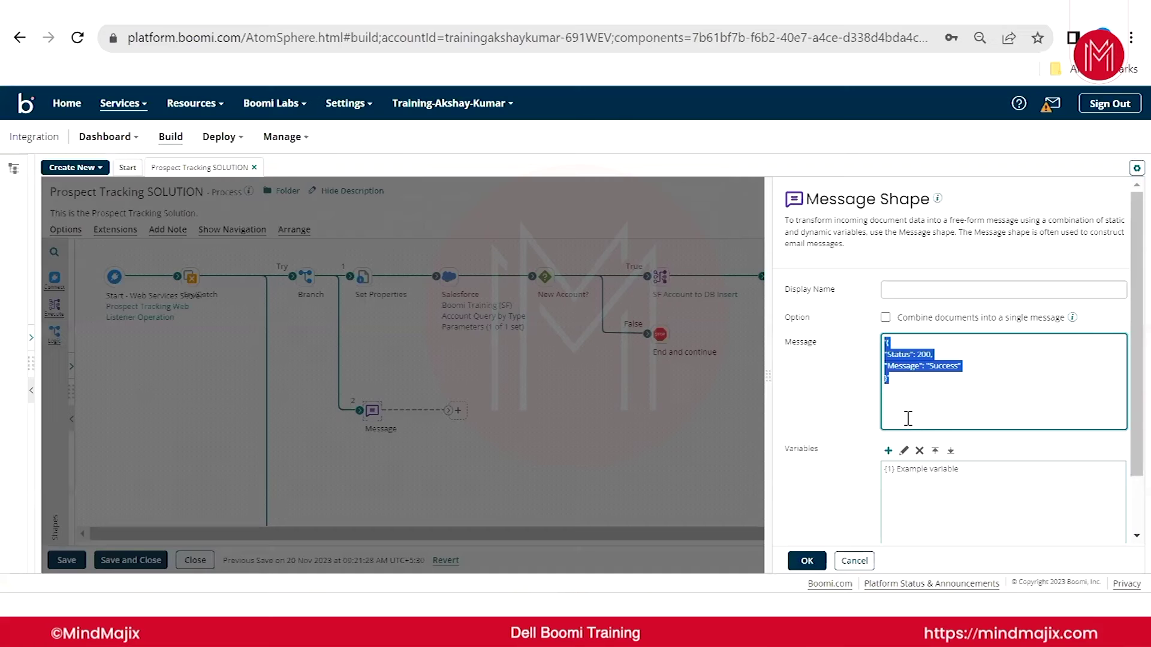
key(BackSpace)
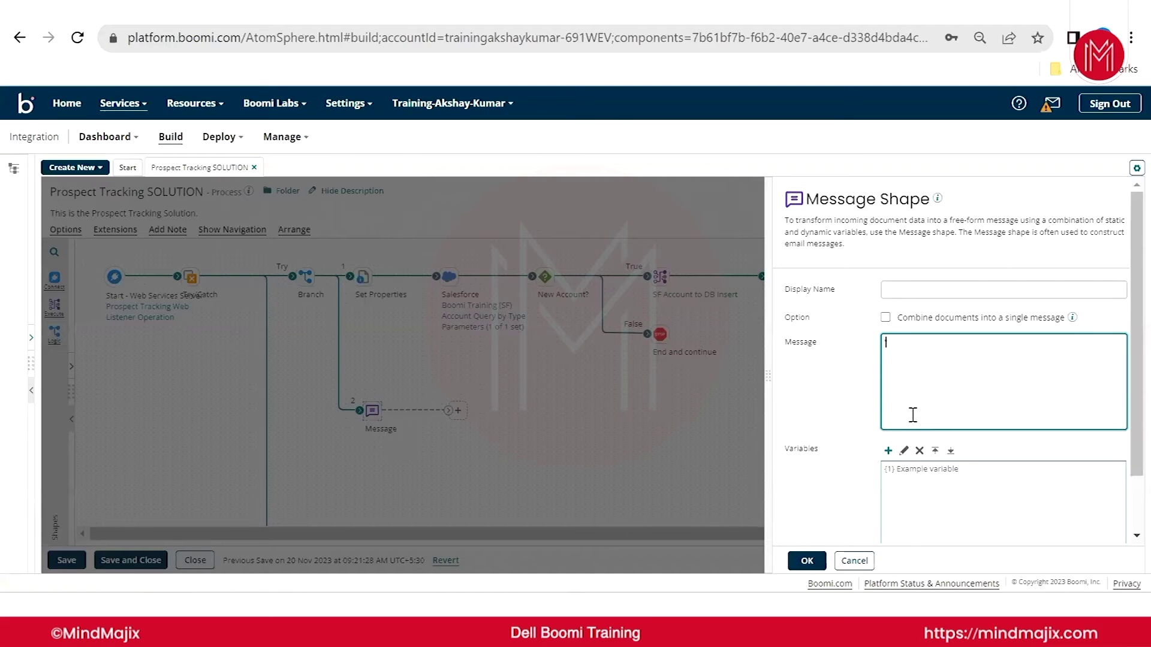
key(ctrl+v)
click(806, 560)
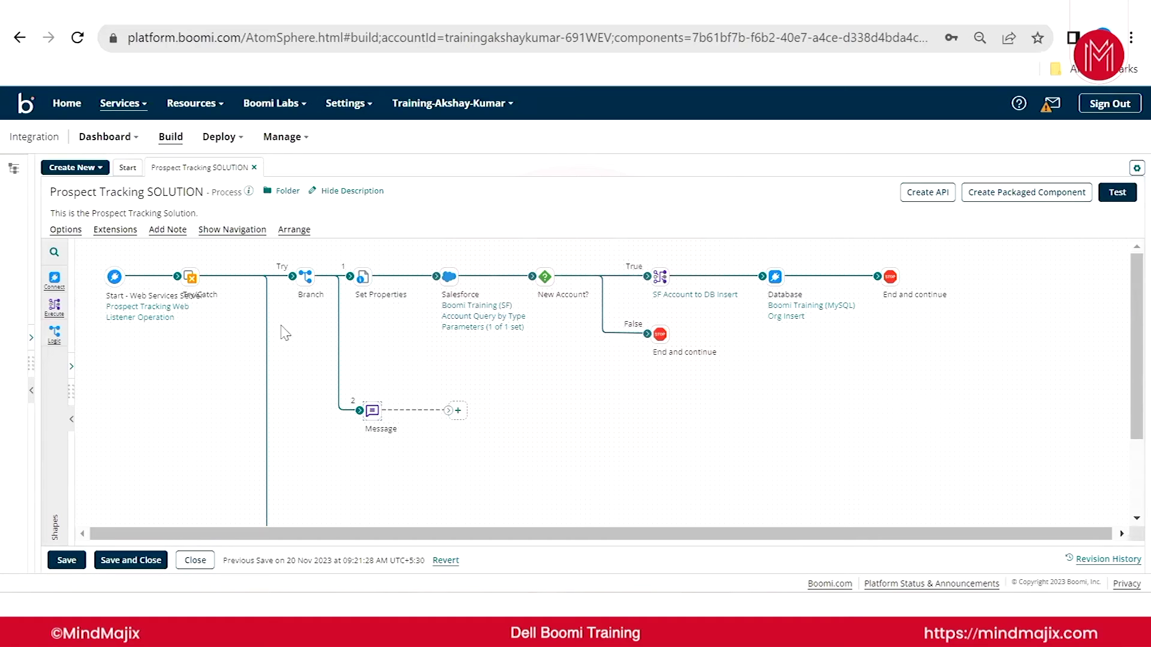
- Move the Try/Catch shape clear of the Start label and bring the Catch path shapes up to just below the Message step
drag(192, 277, 237, 278)
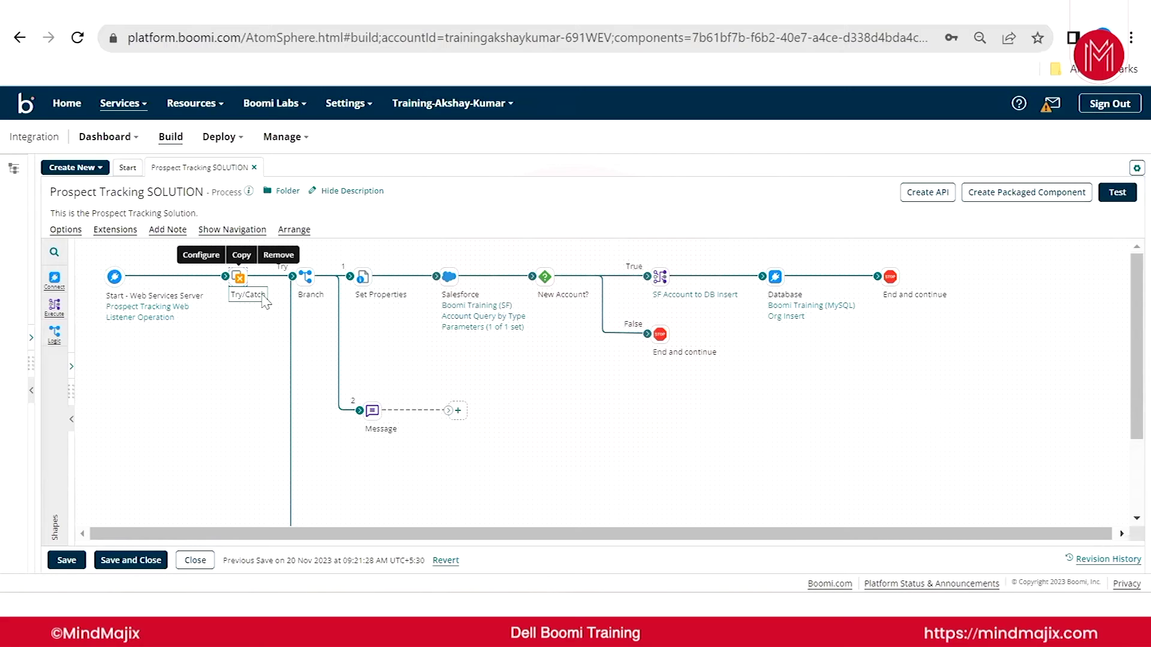
scroll(321, 360, down, 3)
drag(319, 409, 727, 509)
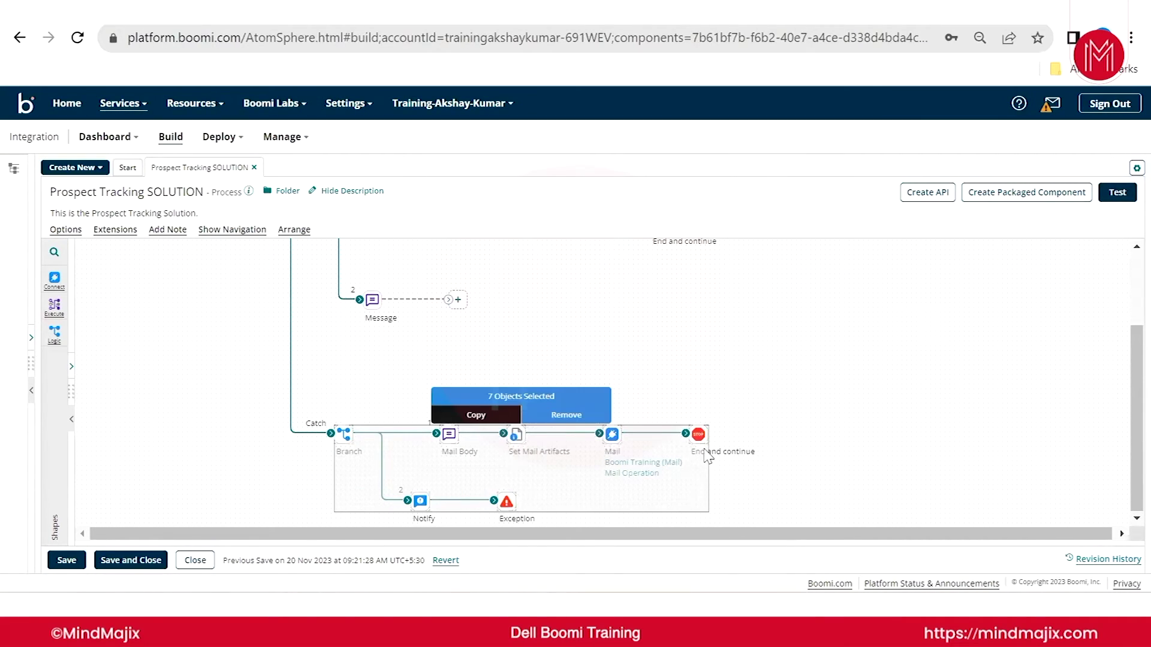
scroll(707, 420, up, 3)
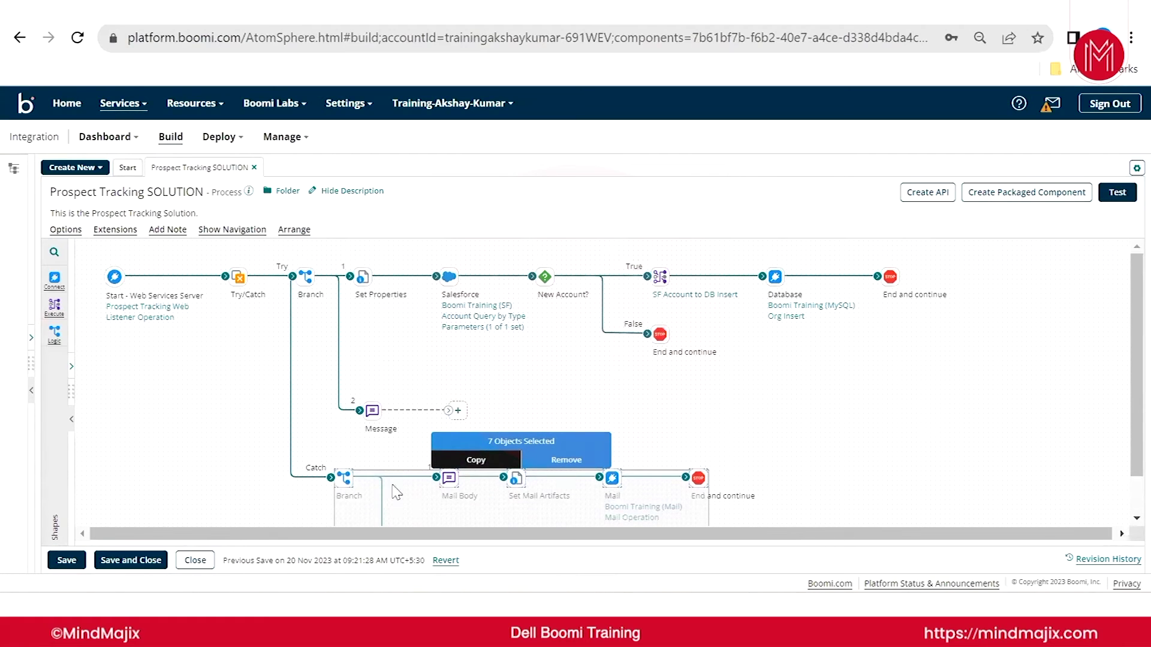
- Shift the Catch path shapes closer beneath the Try/Catch shape and raise the Message step to sit under Set Properties
drag(348, 477, 313, 294)
scroll(336, 360, up, 5)
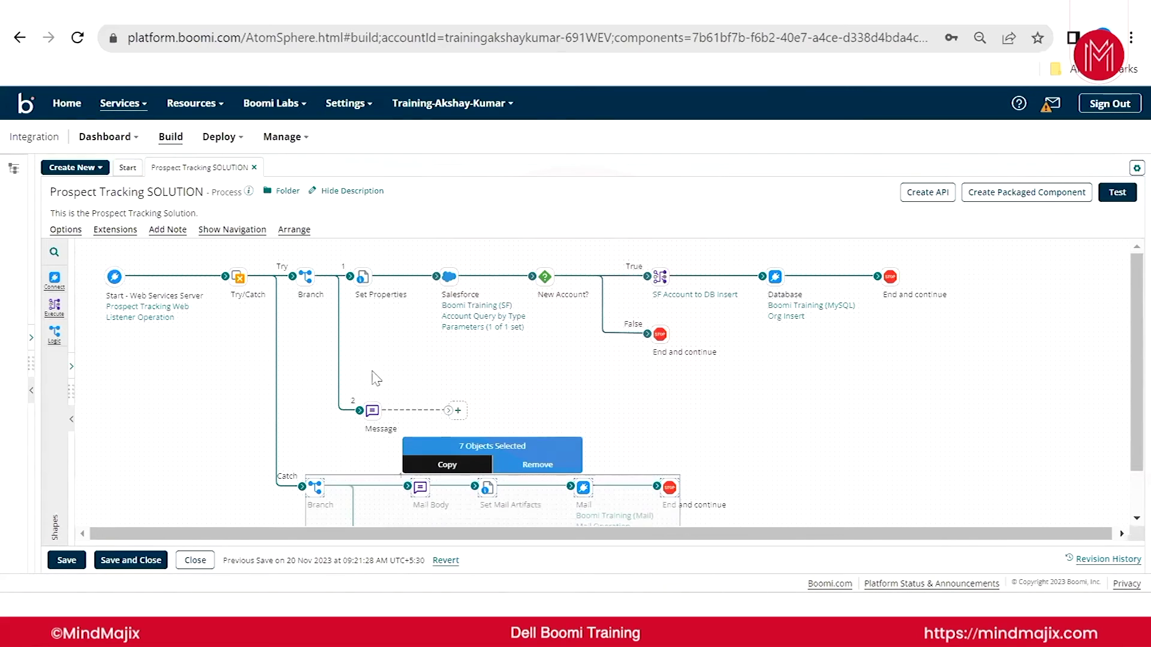
click(612, 417)
click(659, 335)
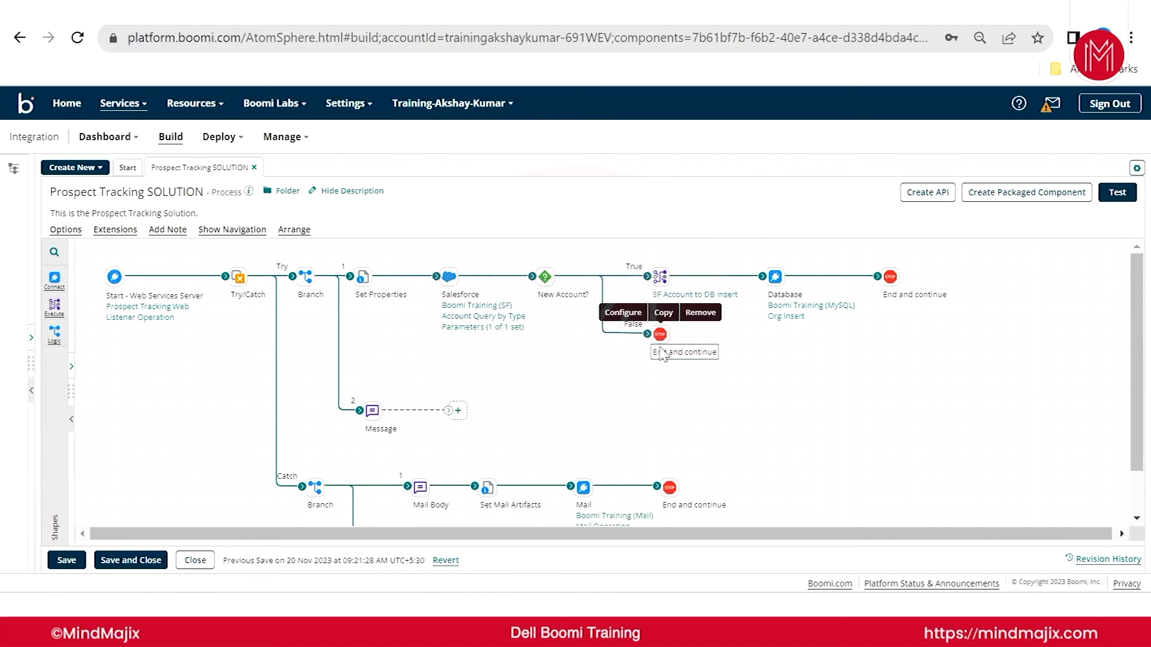
mouse_move(371, 400)
drag(370, 398, 359, 384)
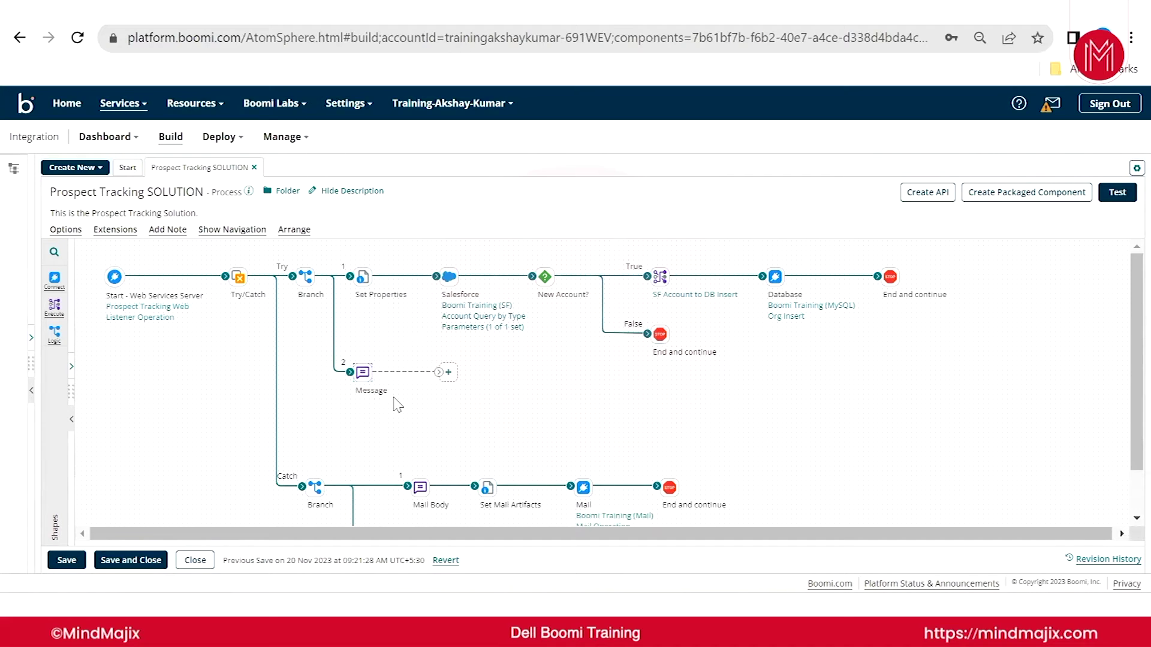
scroll(399, 400, down, 2)
scroll(402, 403, up, 2)
- Add a Return Documents shape after the Message step on branch 2 and connect the Message step to it
click(54, 336)
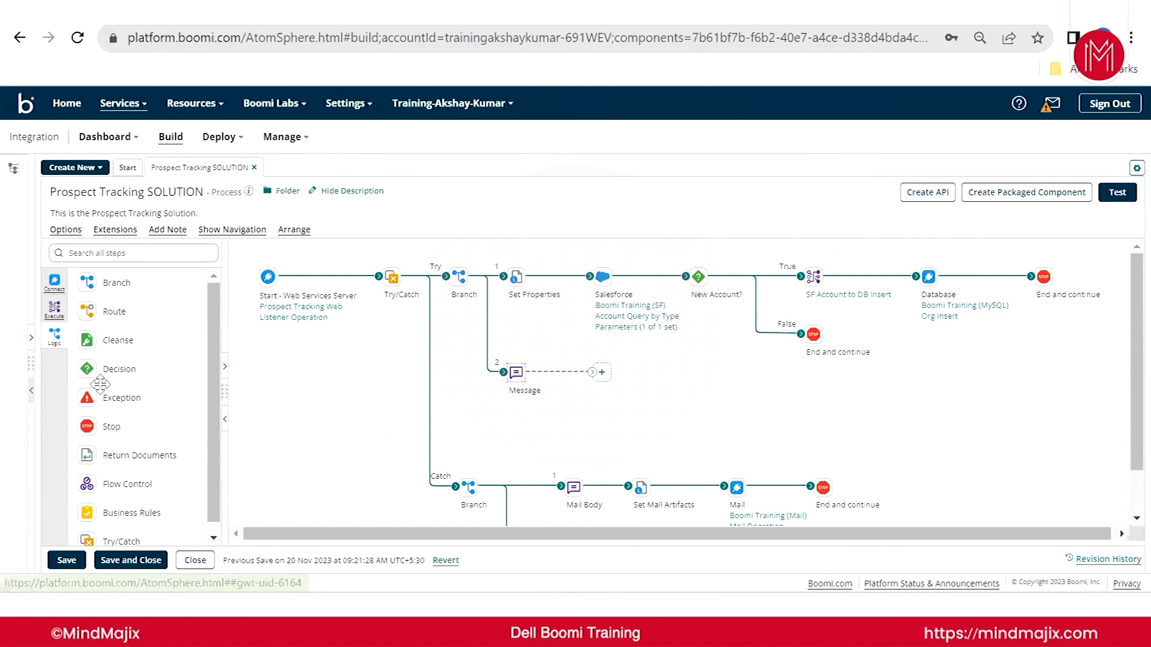
drag(107, 445, 637, 385)
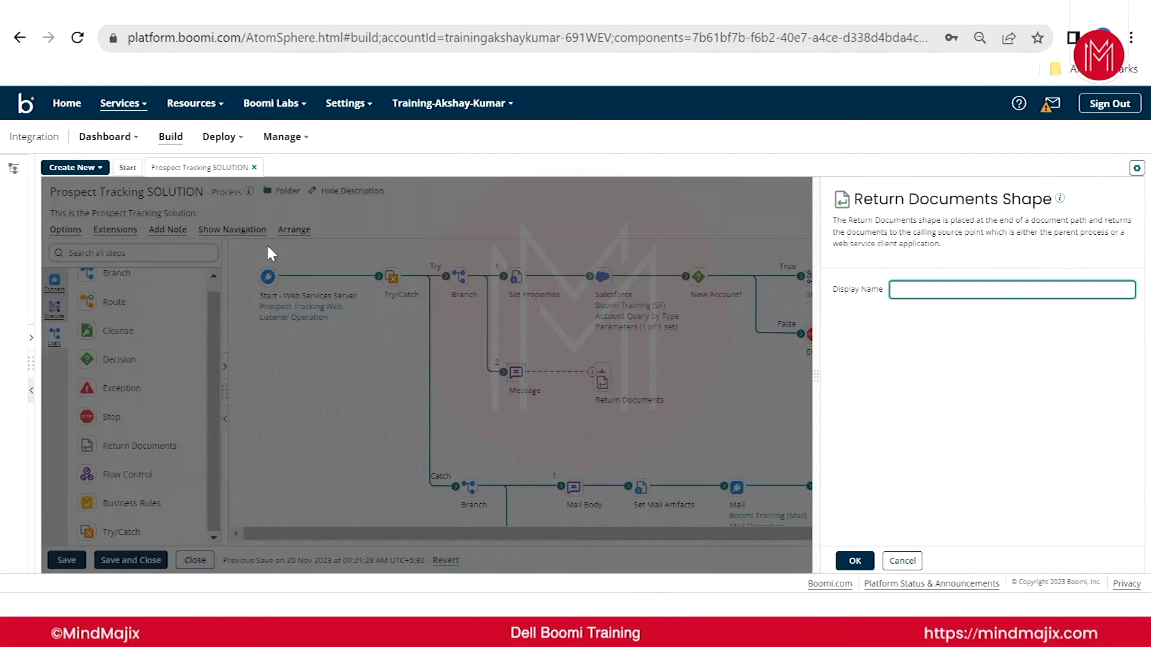
click(854, 559)
mouse_move(602, 385)
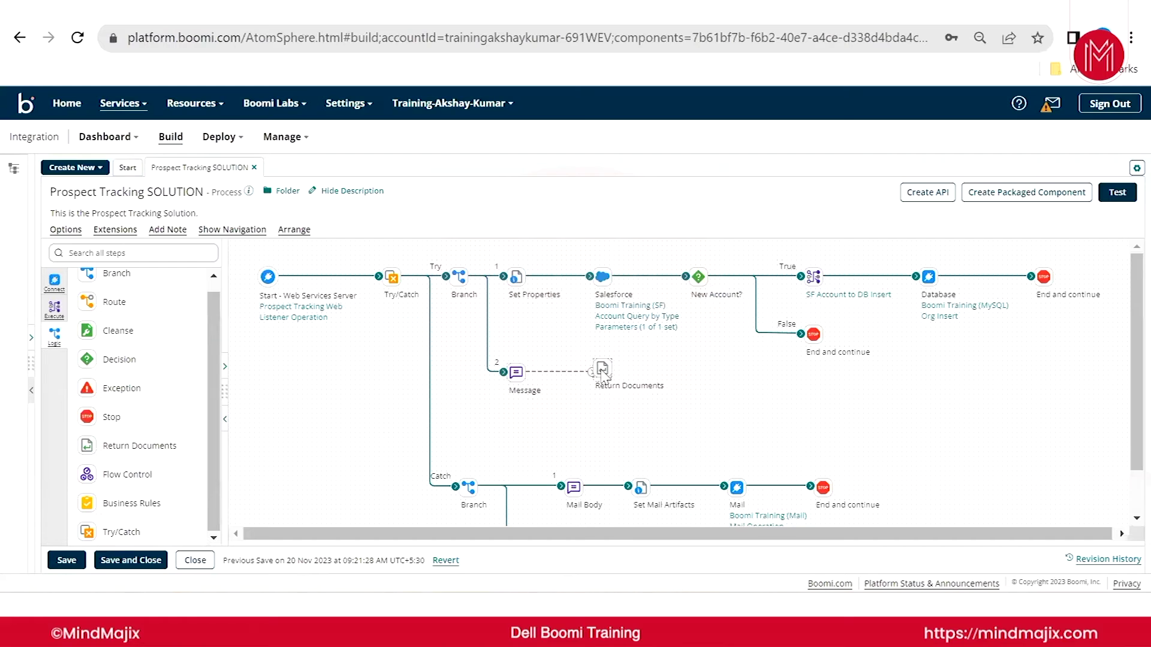
drag(590, 372, 599, 372)
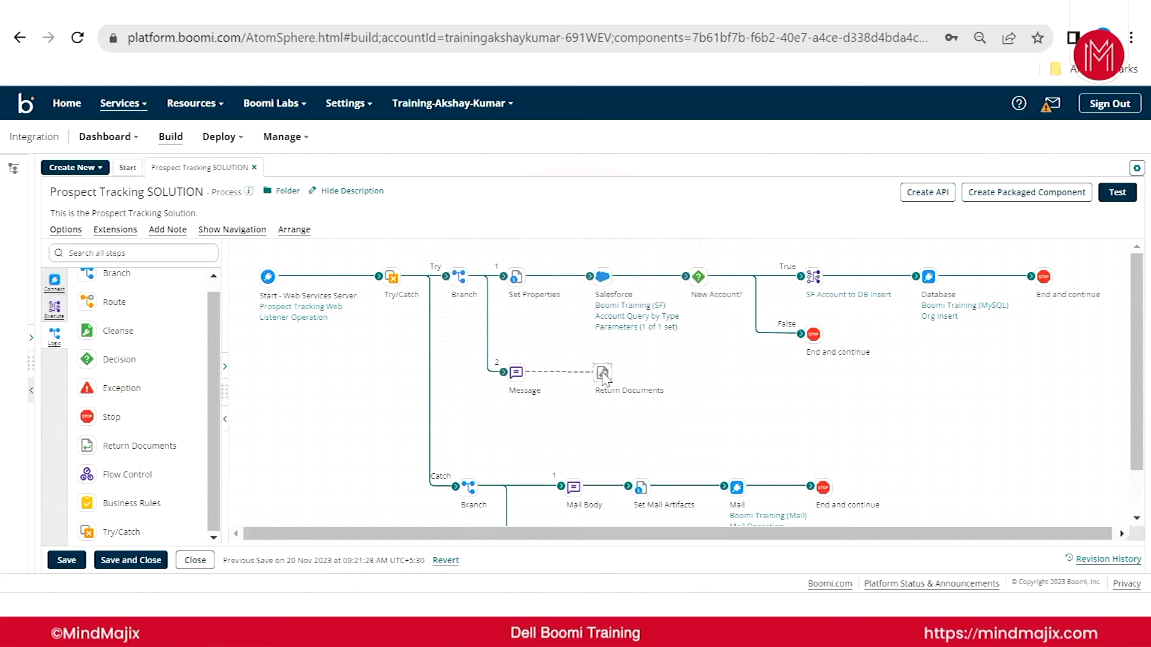
- Set the display name of the Return Documents shape to Success
double_click(602, 373)
text(Success)
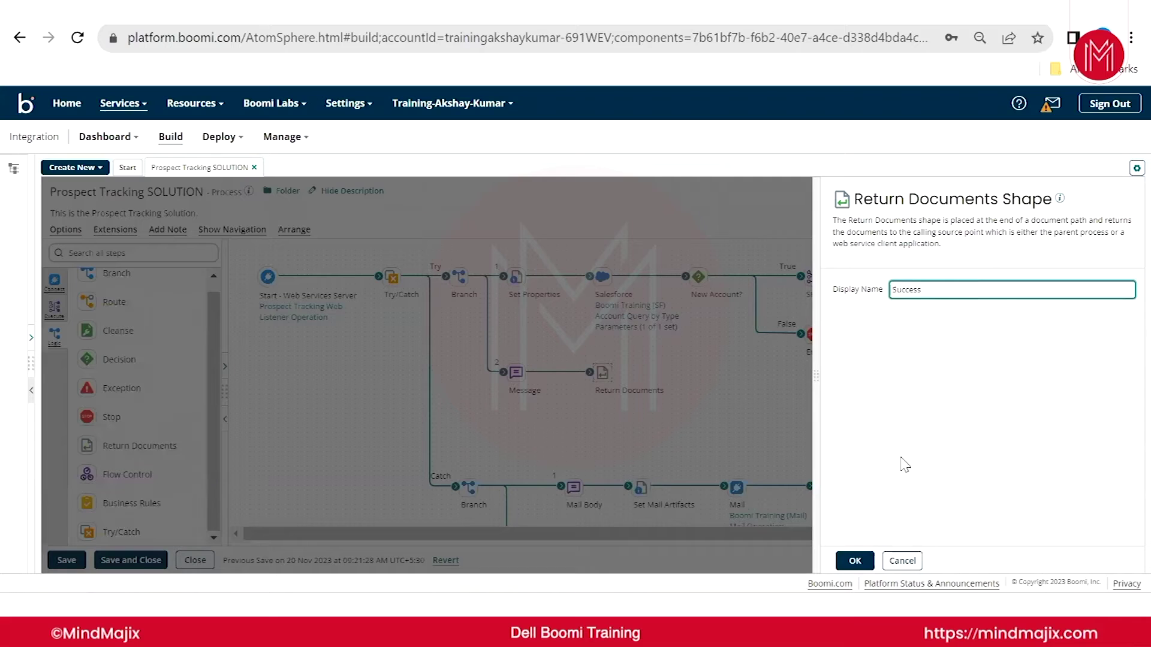
click(854, 559)
- Copy the Message and Success steps from branch 2 of the Try path
scroll(599, 384, down, 2)
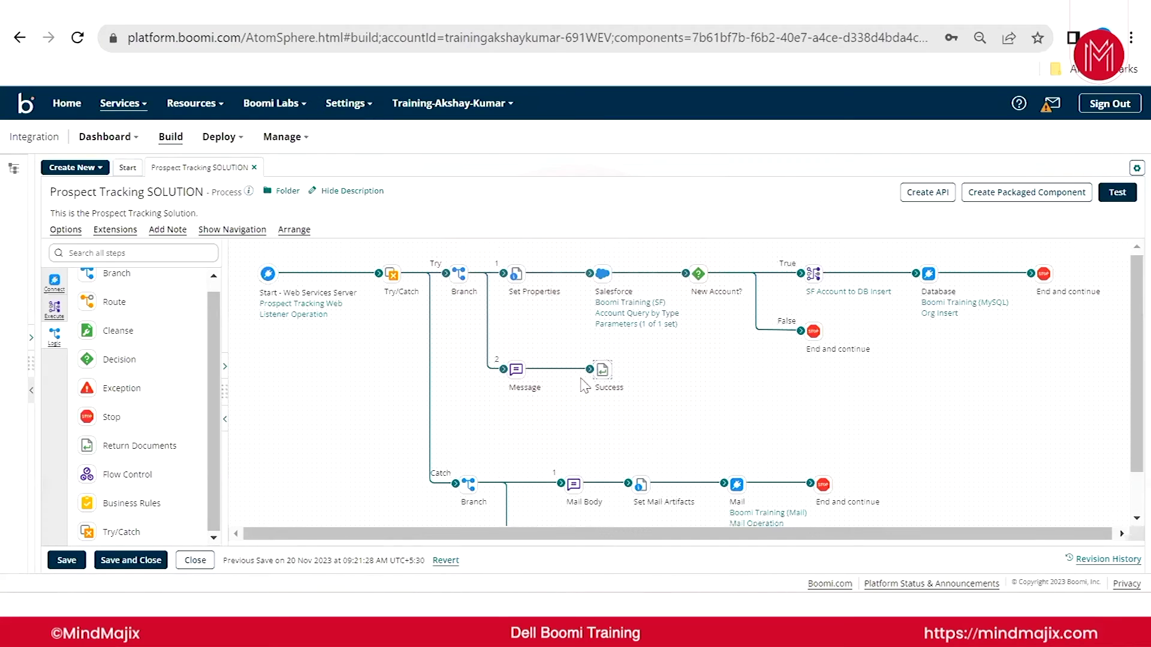
drag(490, 304, 661, 344)
key(ctrl+c)
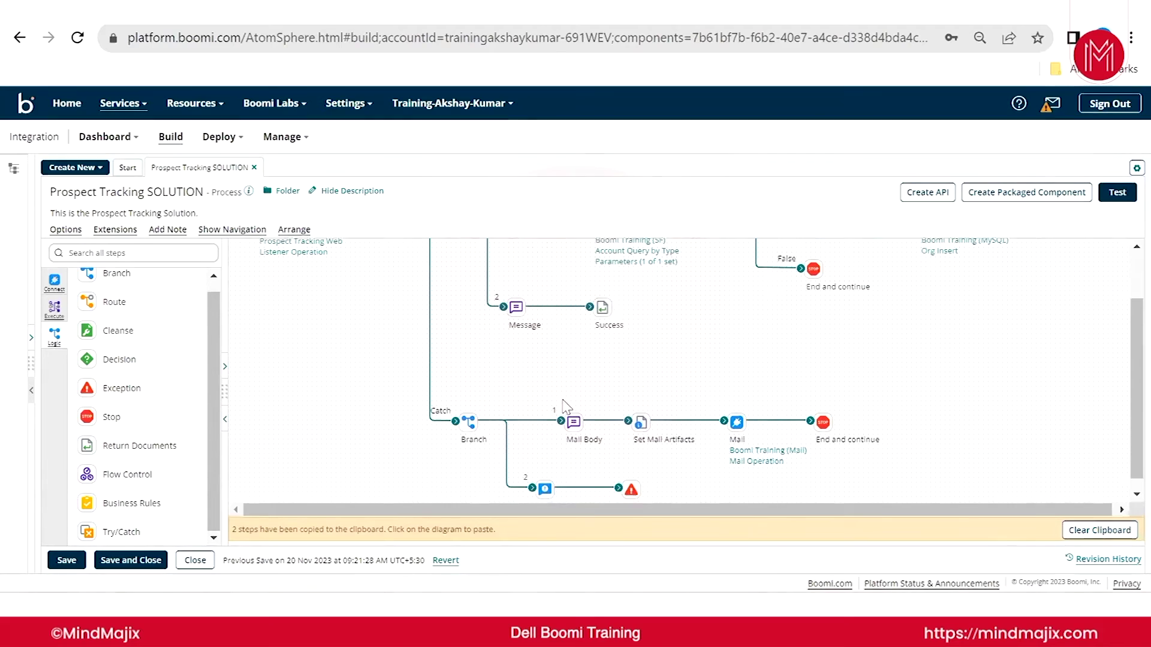
- Set the Catch path's Branch shape to 3 branches and move the unconnected branch end clear of the Notify step
click(431, 388)
click(1001, 329)
text(3)
click(908, 560)
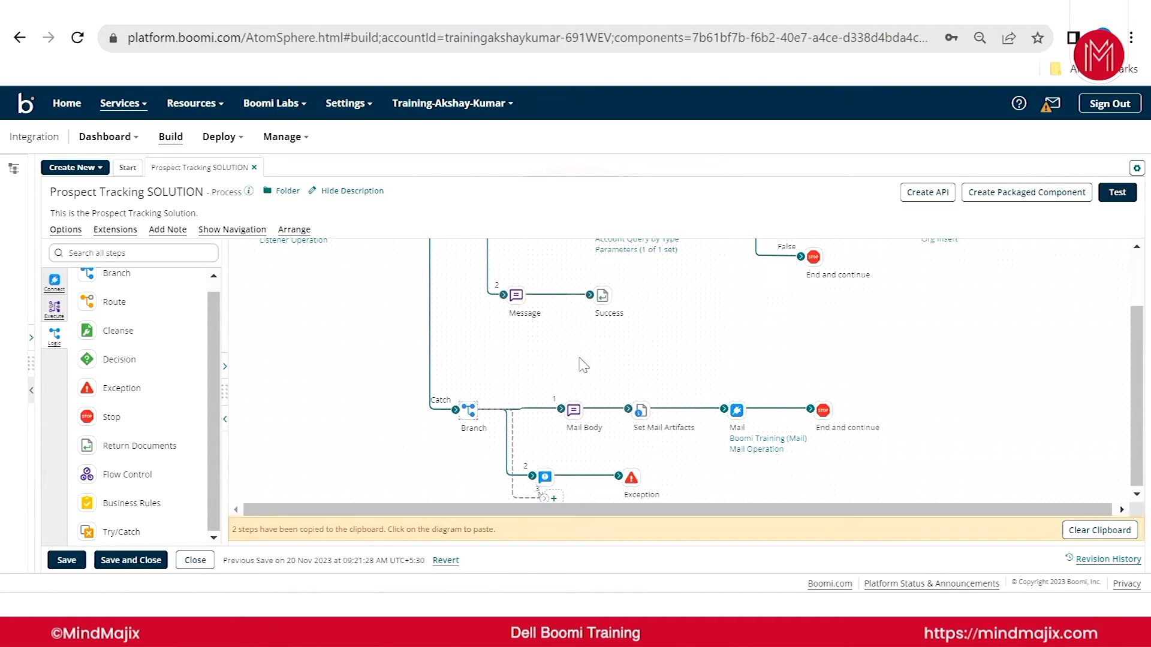
mouse_move(607, 313)
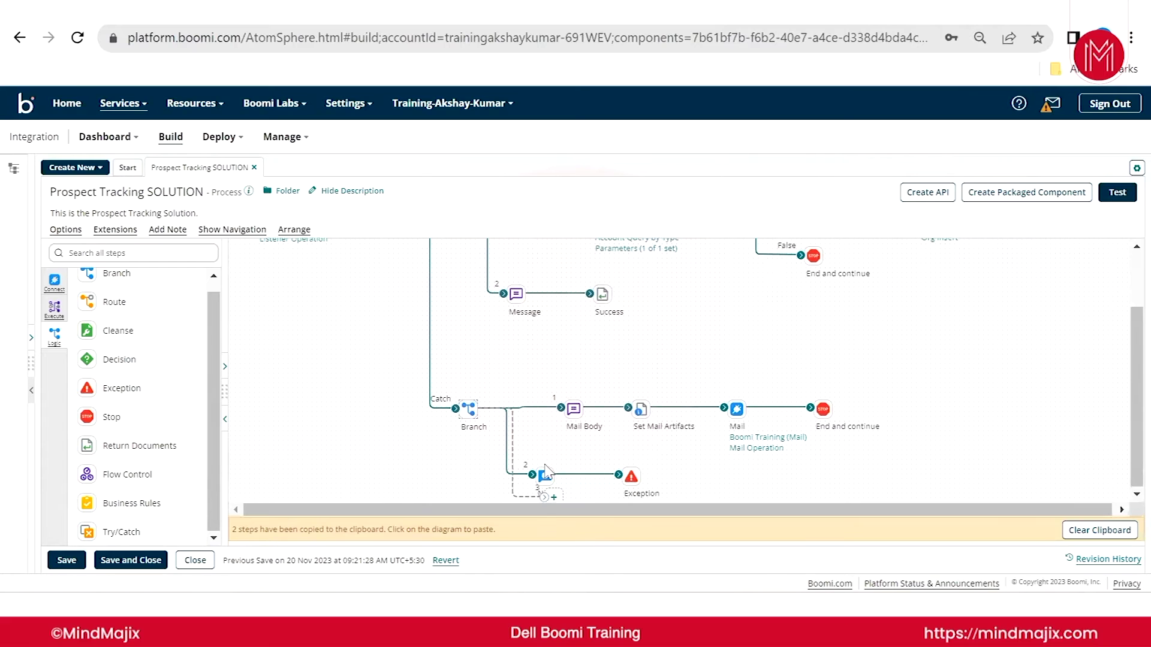
drag(544, 494, 608, 433)
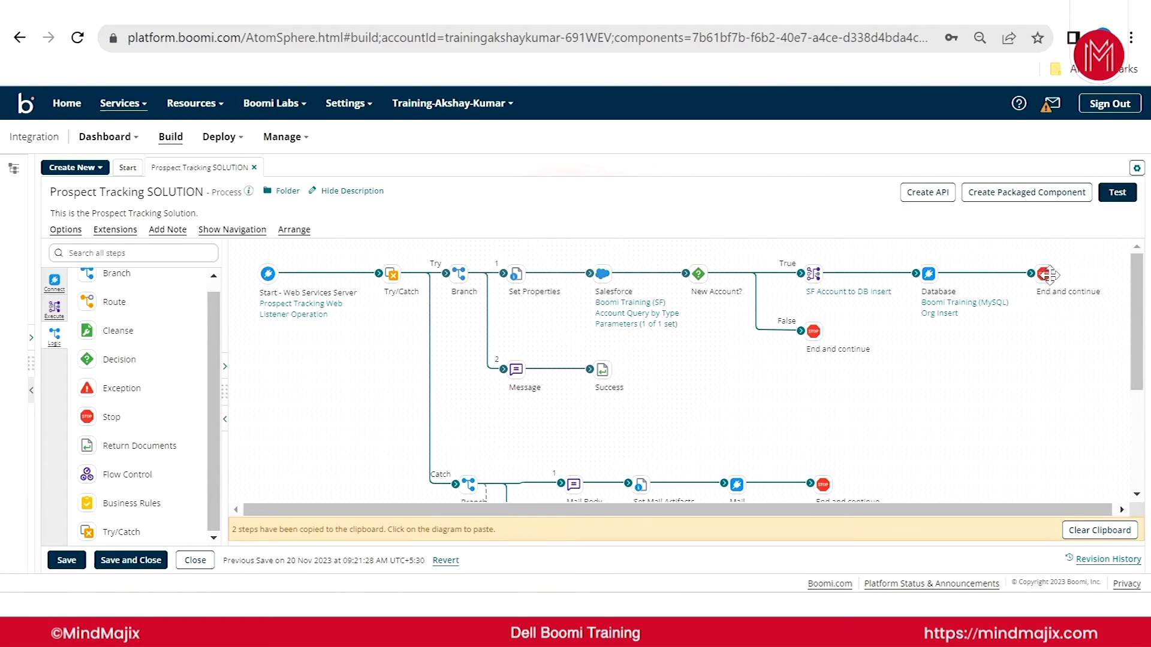
- Review the JSON message text in the Try path's Message step
drag(484, 356, 633, 396)
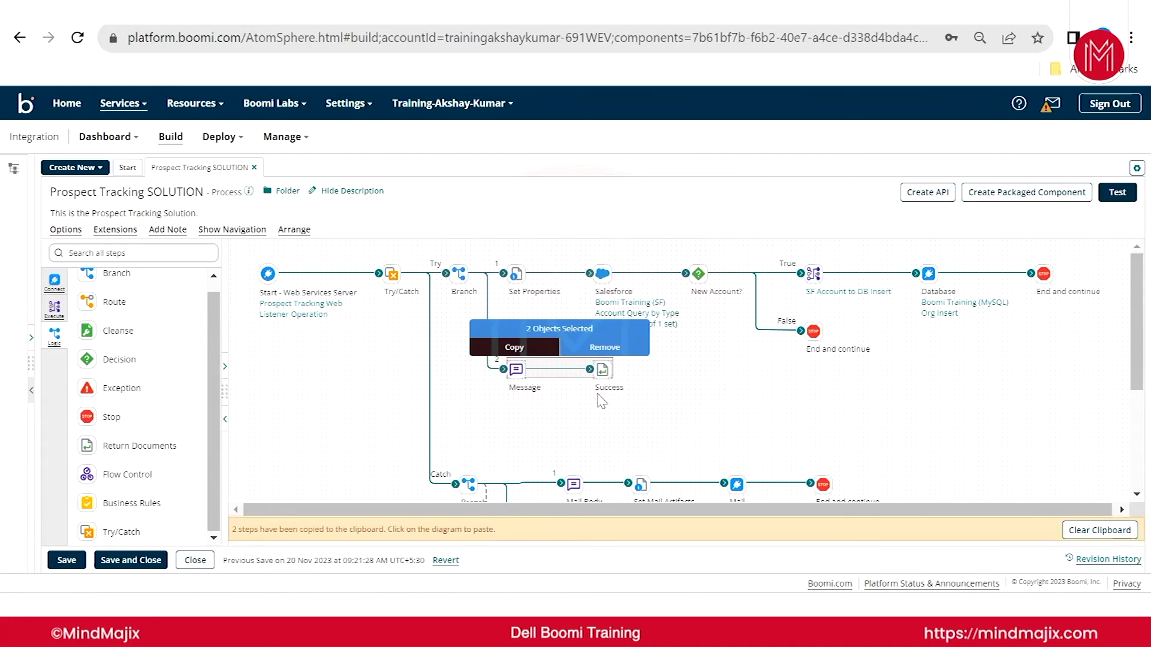
click(563, 411)
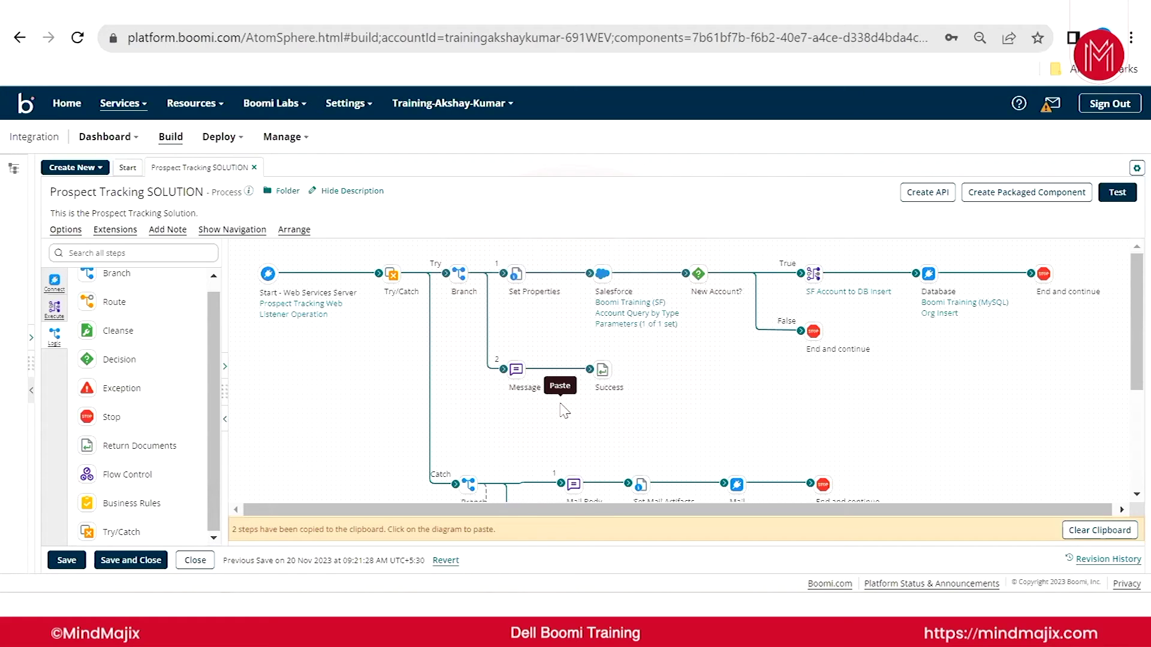
click(515, 370)
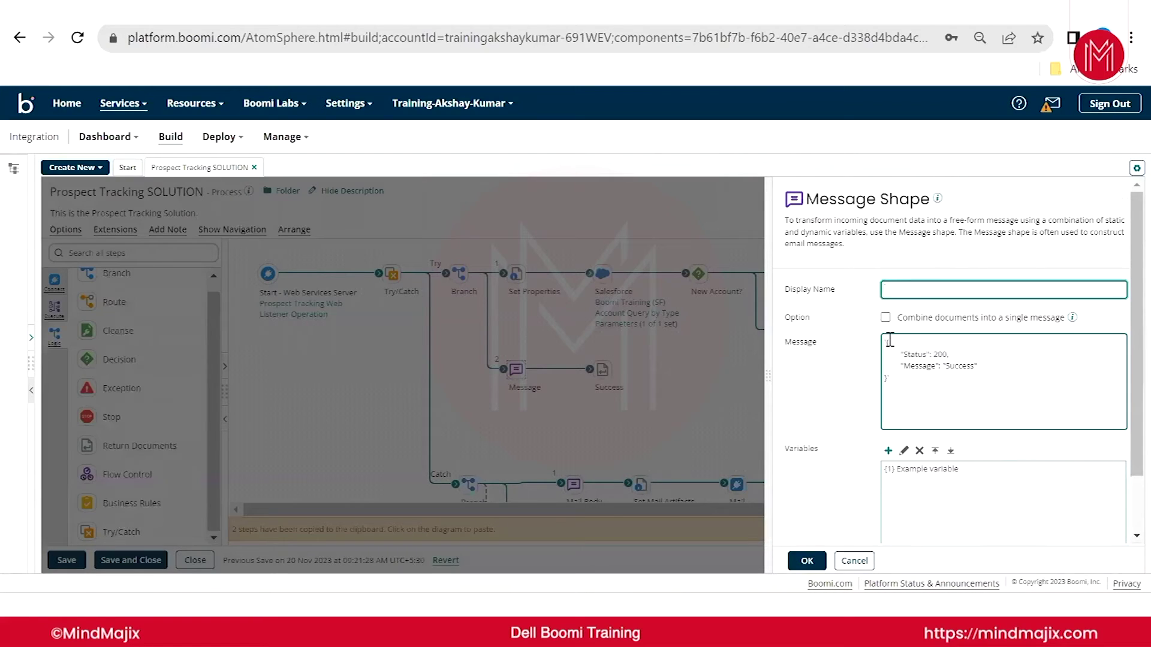
click(897, 386)
key(ctrl+a)
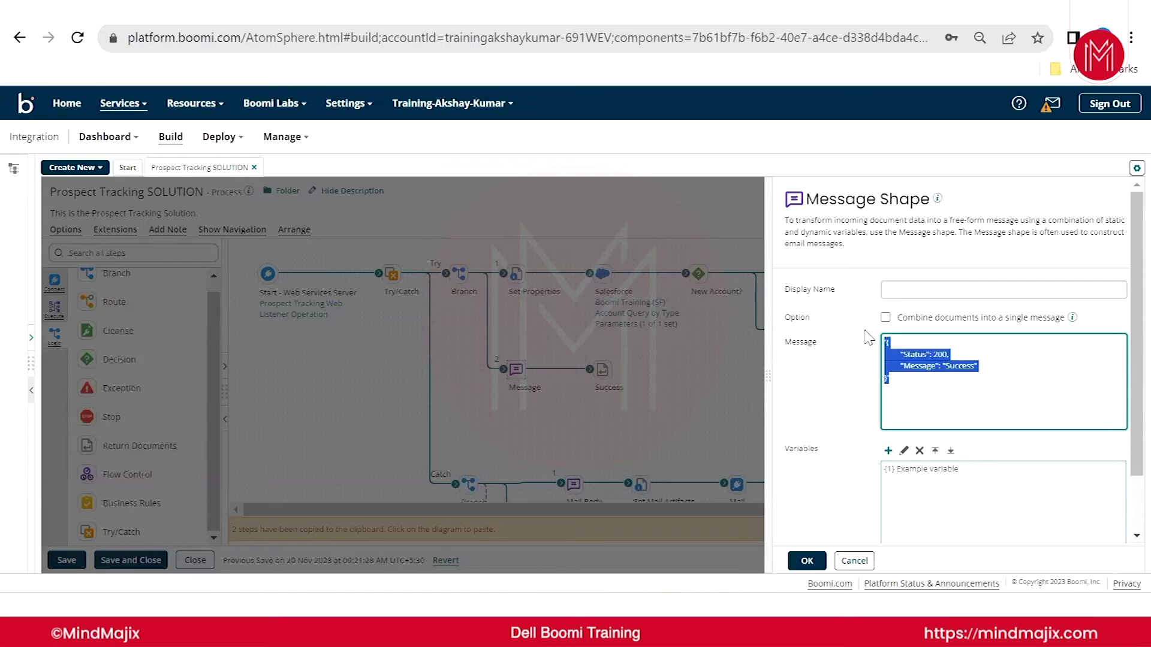
click(806, 560)
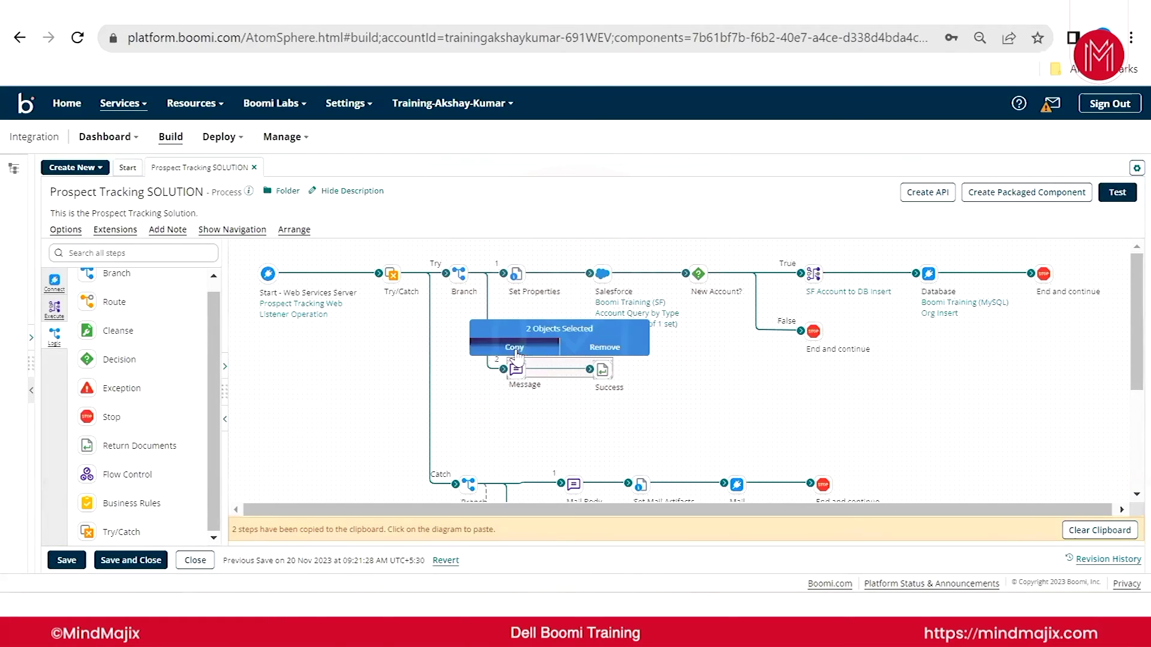
- Paste the copied Message and Success steps onto branch 2 of the Catch path and bring the Notify and Exception row close beneath them
scroll(515, 371, down, 3)
drag(496, 356, 542, 376)
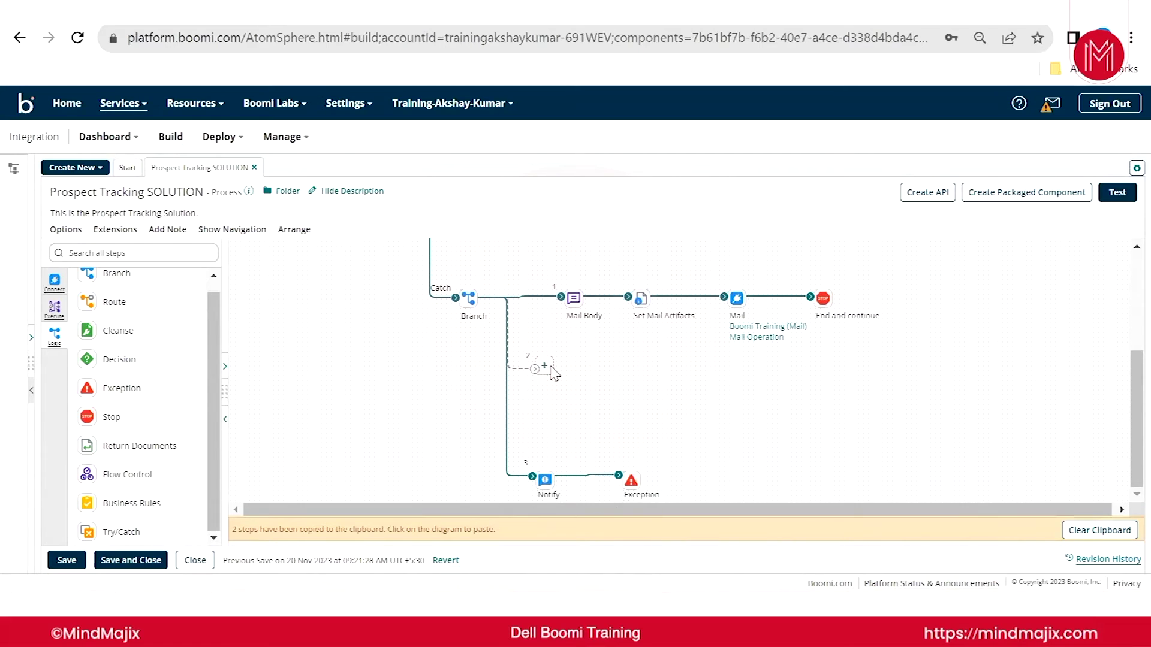
mouse_move(824, 304)
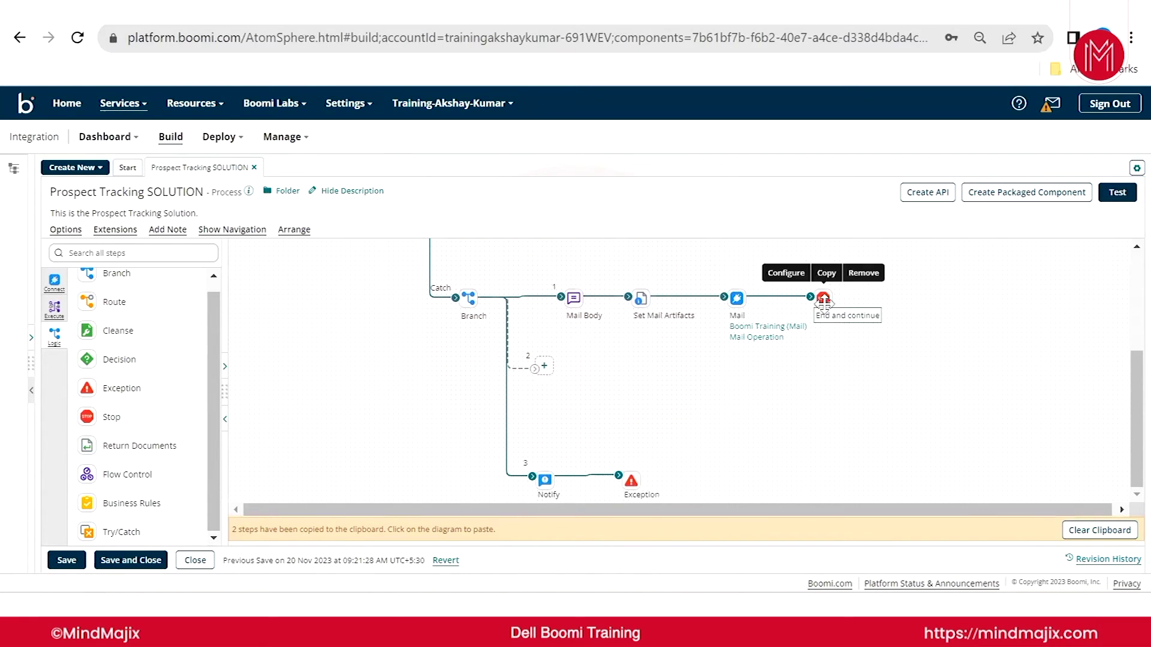
click(567, 368)
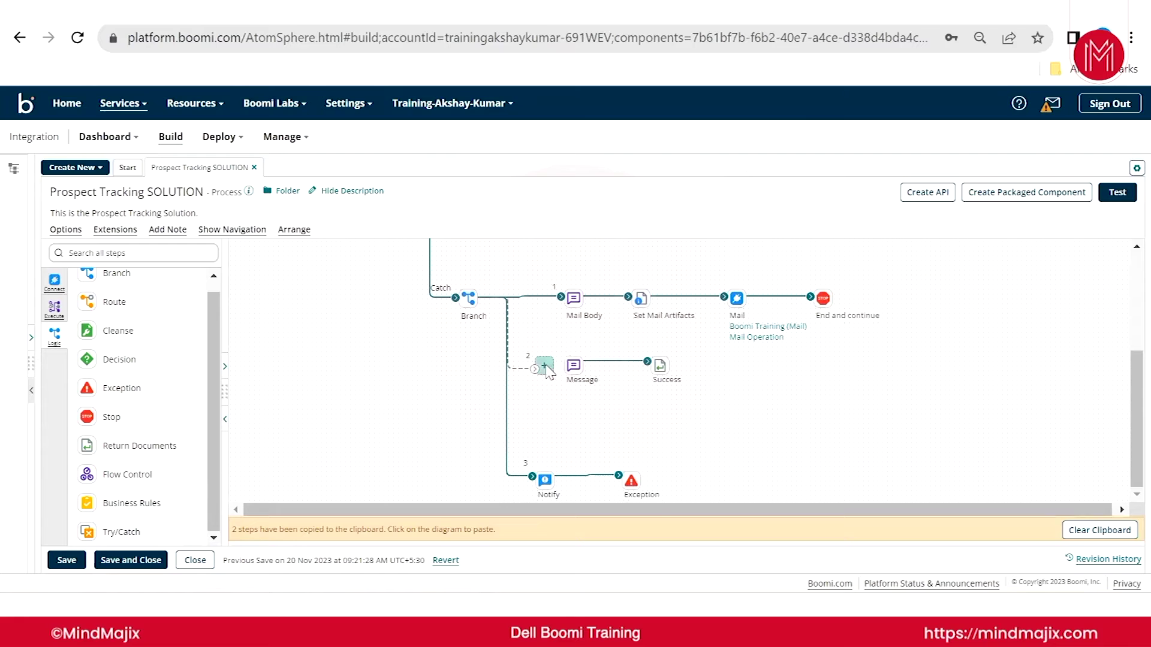
drag(578, 370, 547, 373)
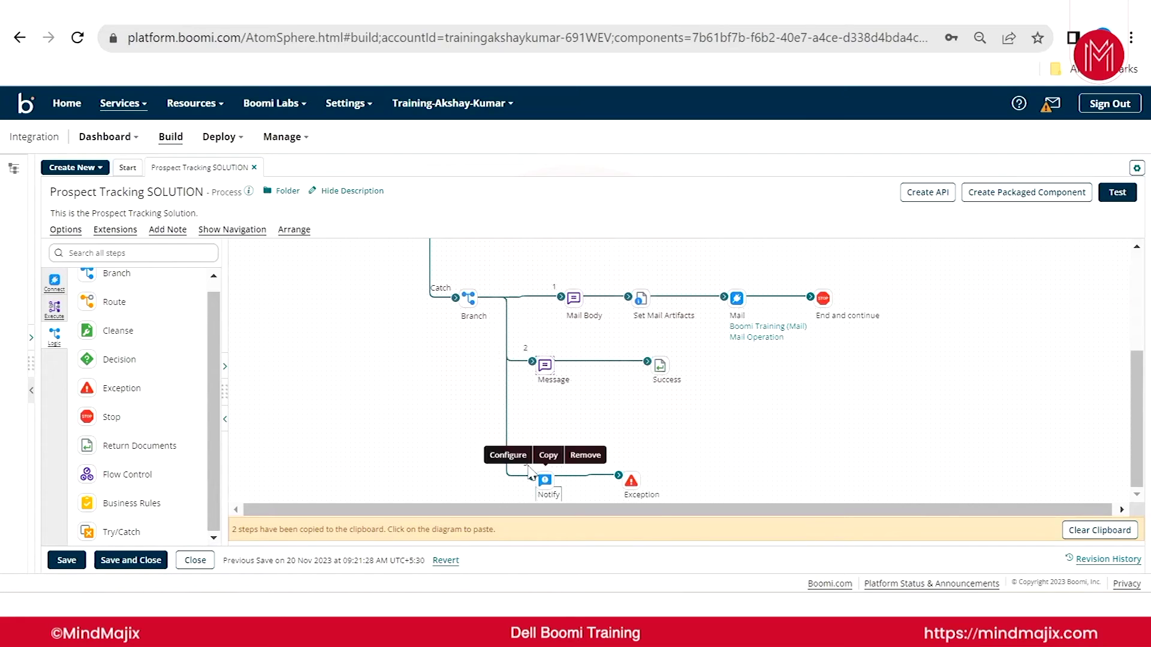
drag(633, 482, 624, 425)
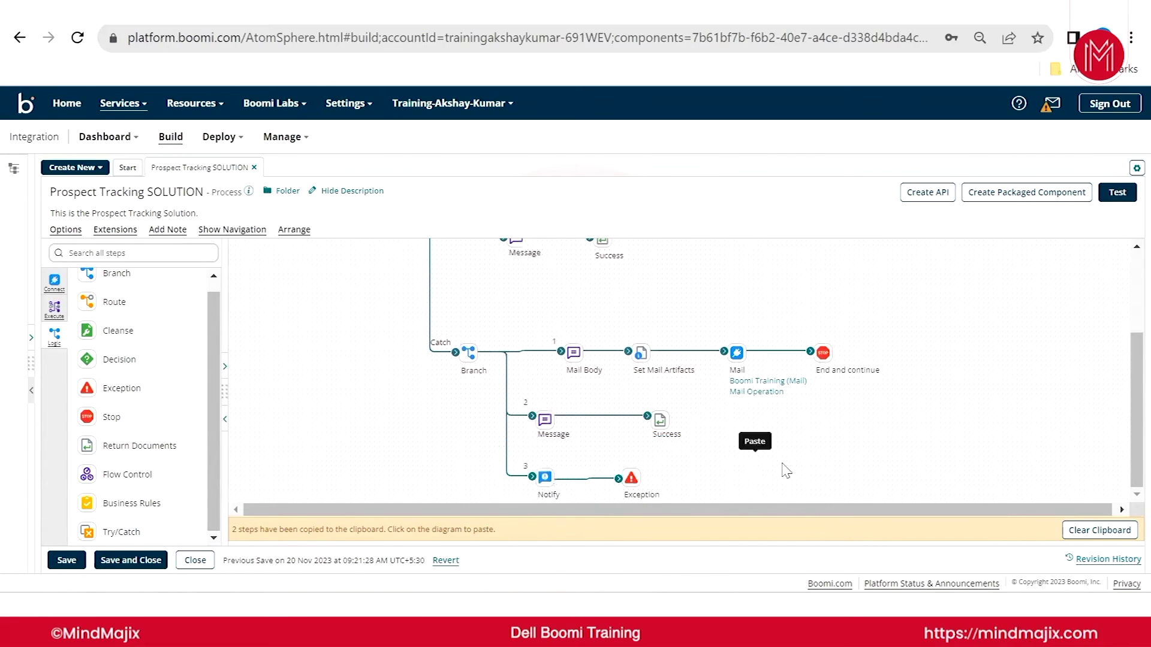
- Edit the Catch path's Message step so that Status is 404 and Message is the variable placeholder '{1}'
double_click(545, 421)
click(939, 355)
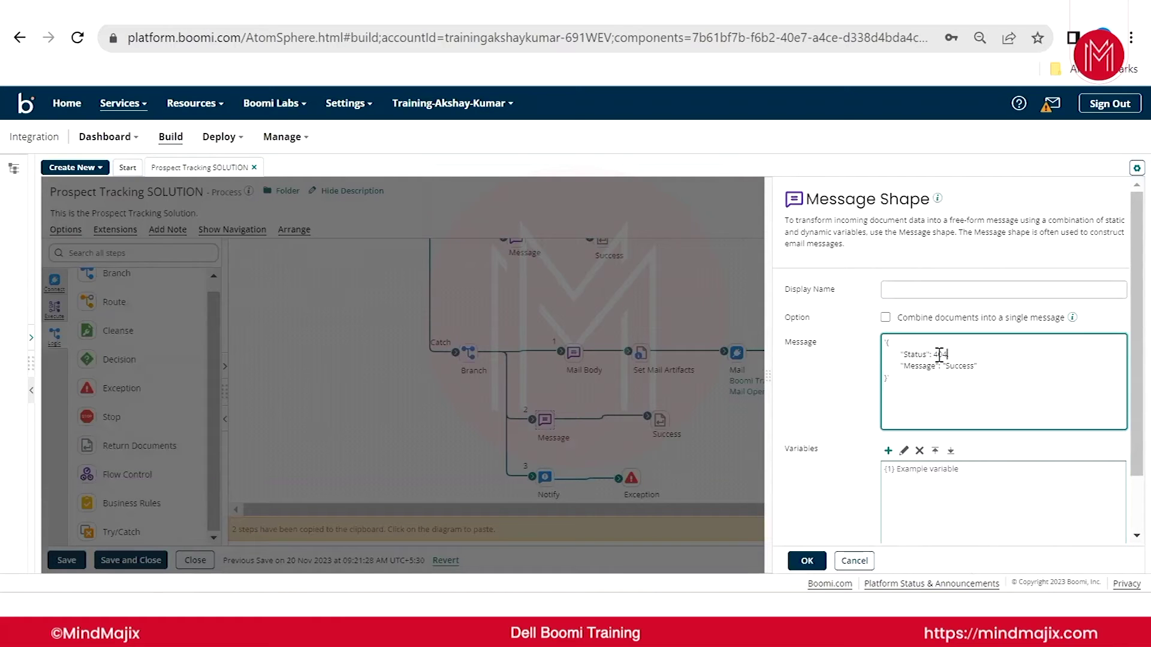
double_click(963, 366)
key(BackSpace)
- Add the Meta Data document property Try/Catch Message as variable {1} of the Message step and accept the step
double_click(887, 473)
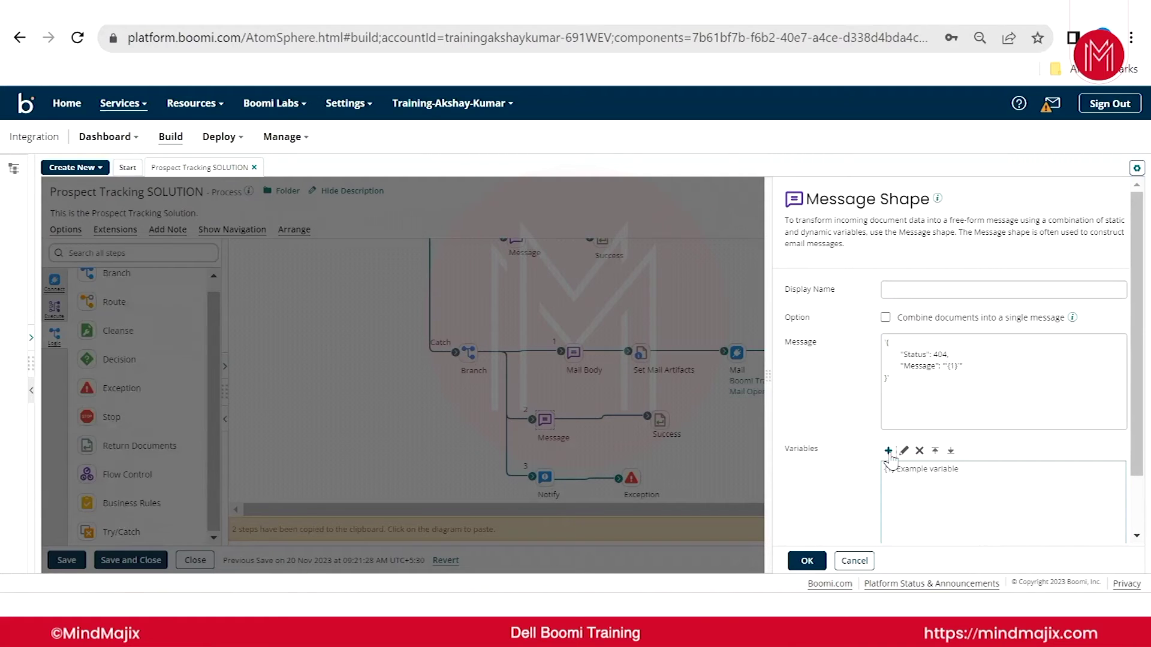
click(552, 199)
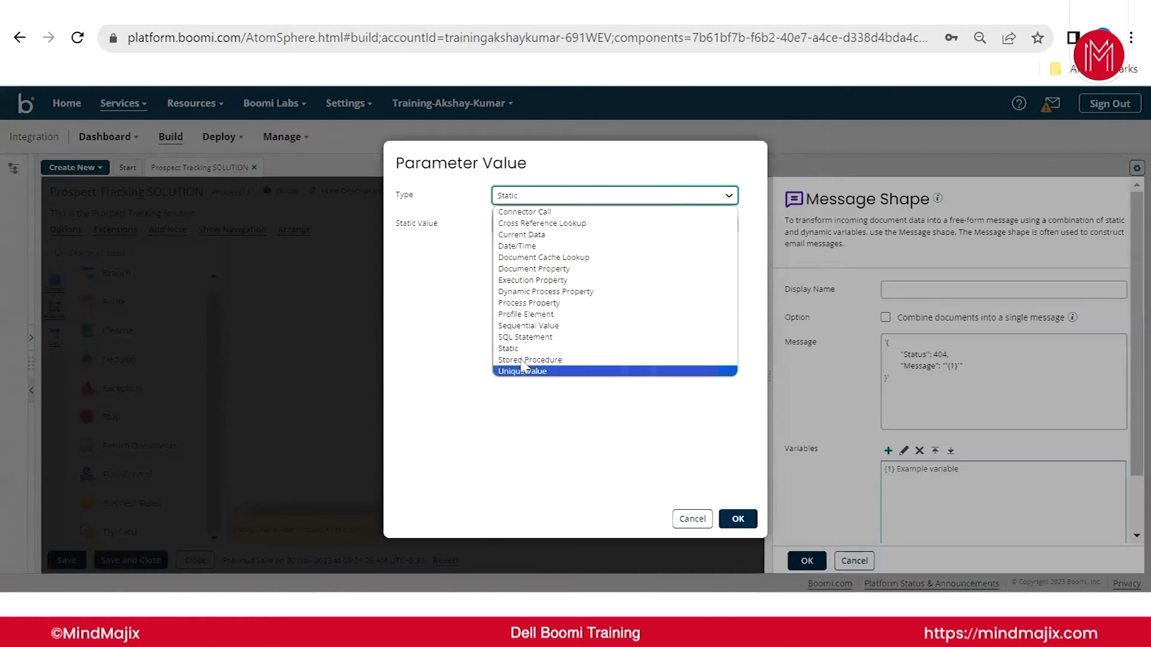
click(554, 269)
click(749, 223)
click(626, 261)
click(578, 299)
click(570, 290)
click(551, 397)
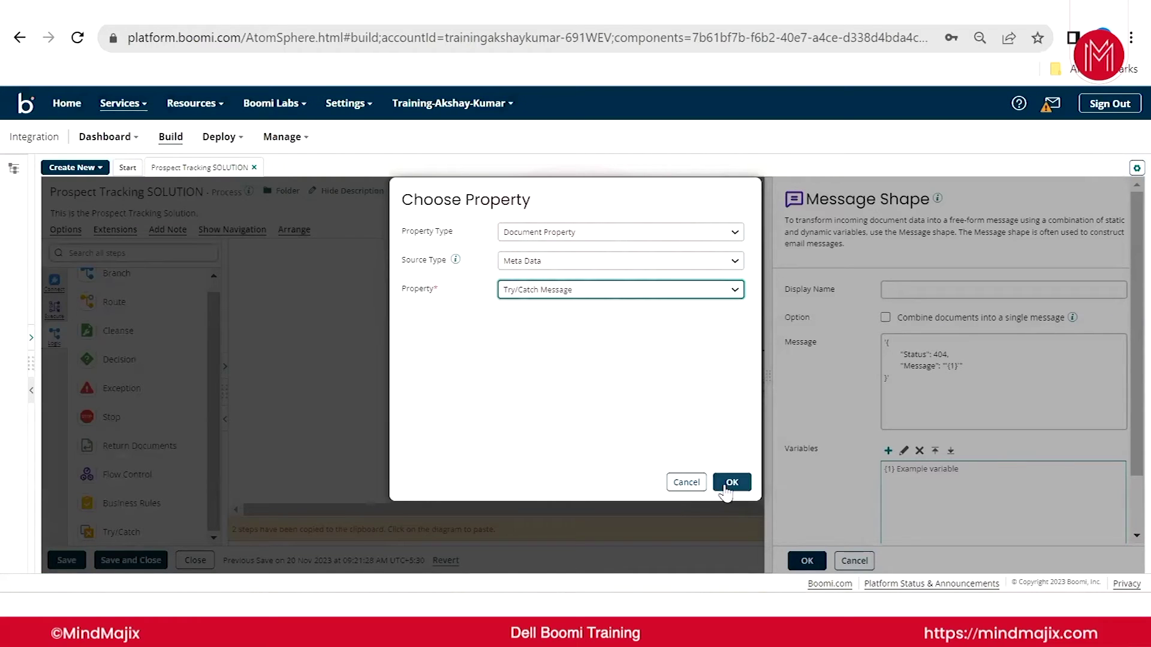
click(731, 482)
click(964, 371)
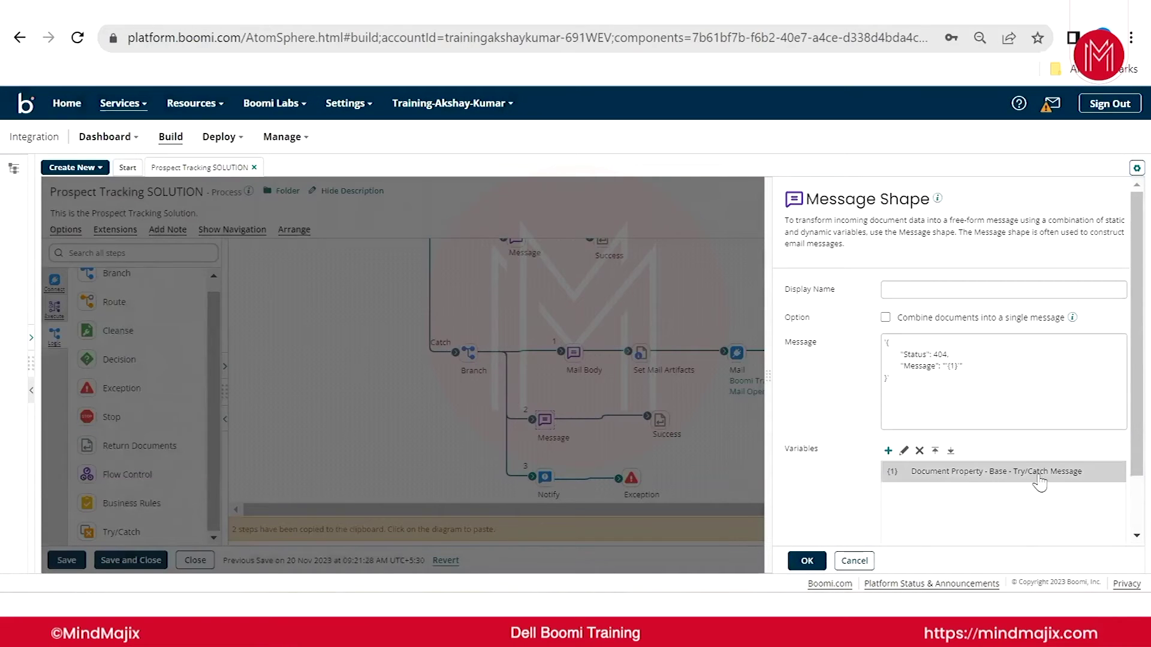
click(807, 561)
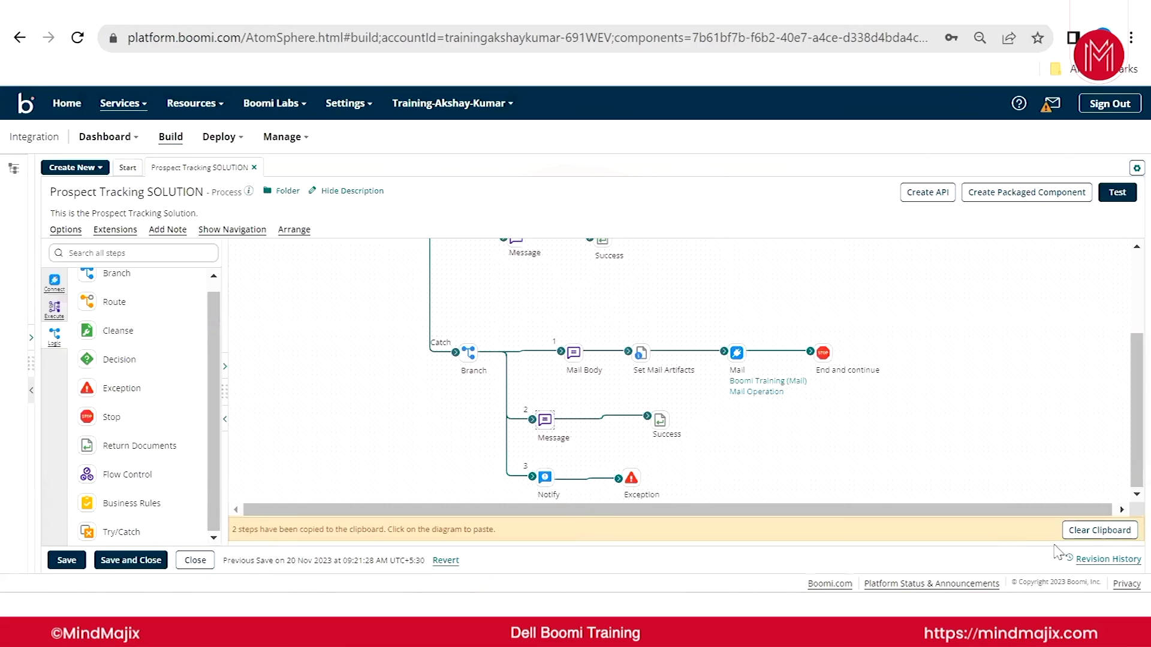
- Clear the copied steps from the clipboard and check the Try/Catch shape's failure trigger
click(1099, 530)
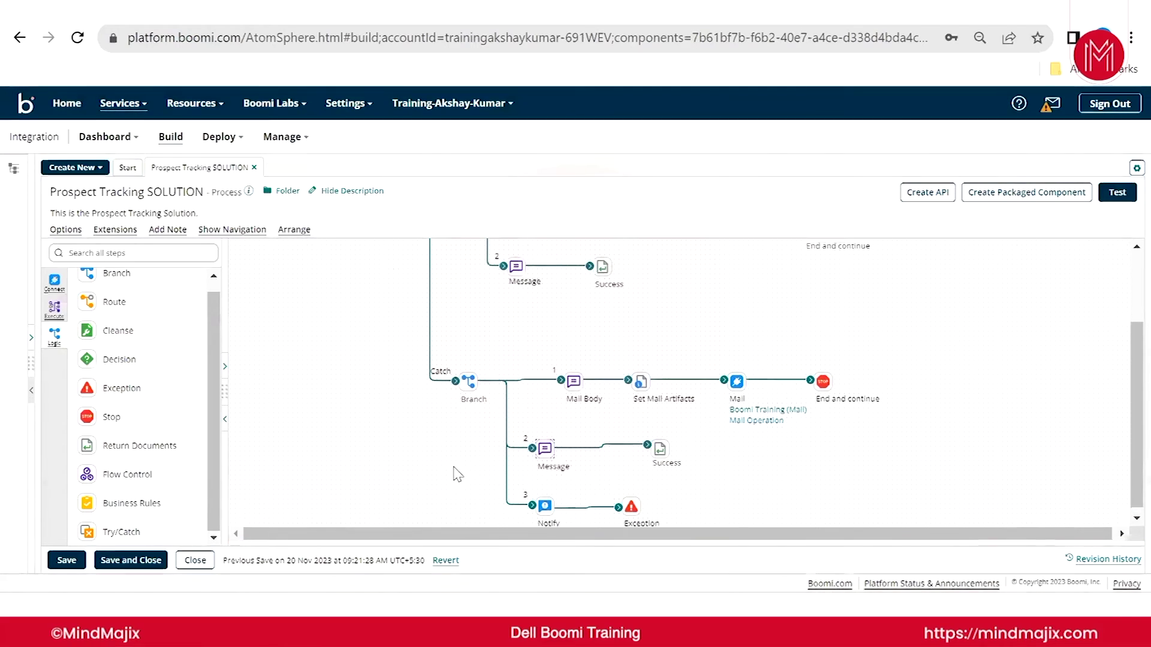
scroll(462, 467, up, 3)
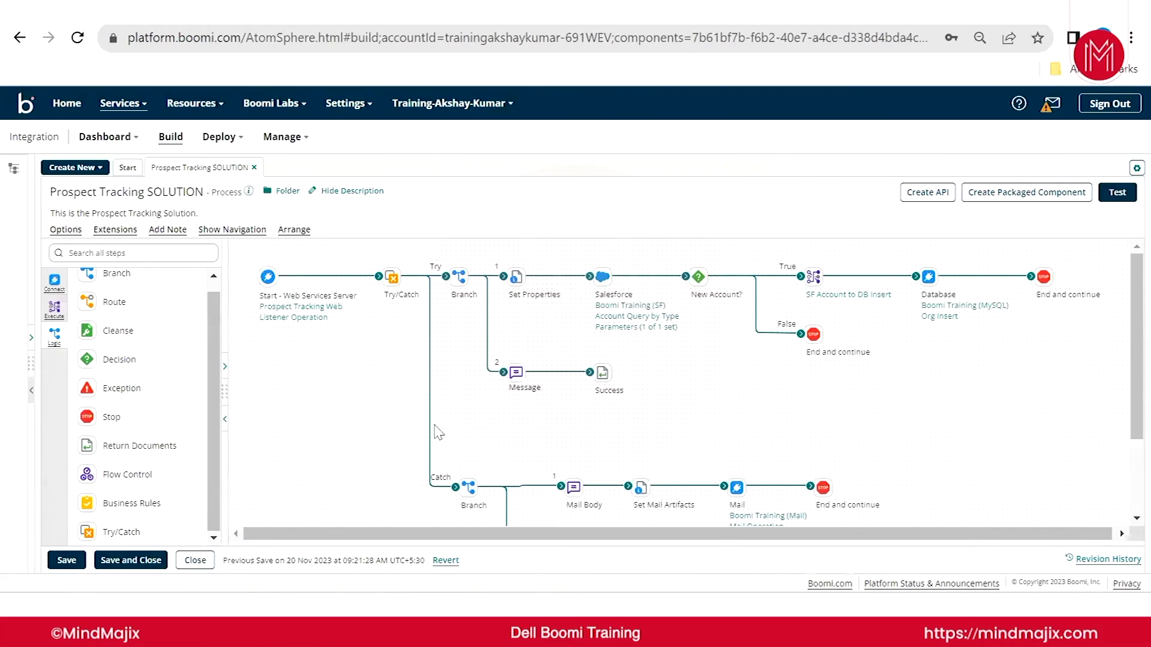
click(392, 277)
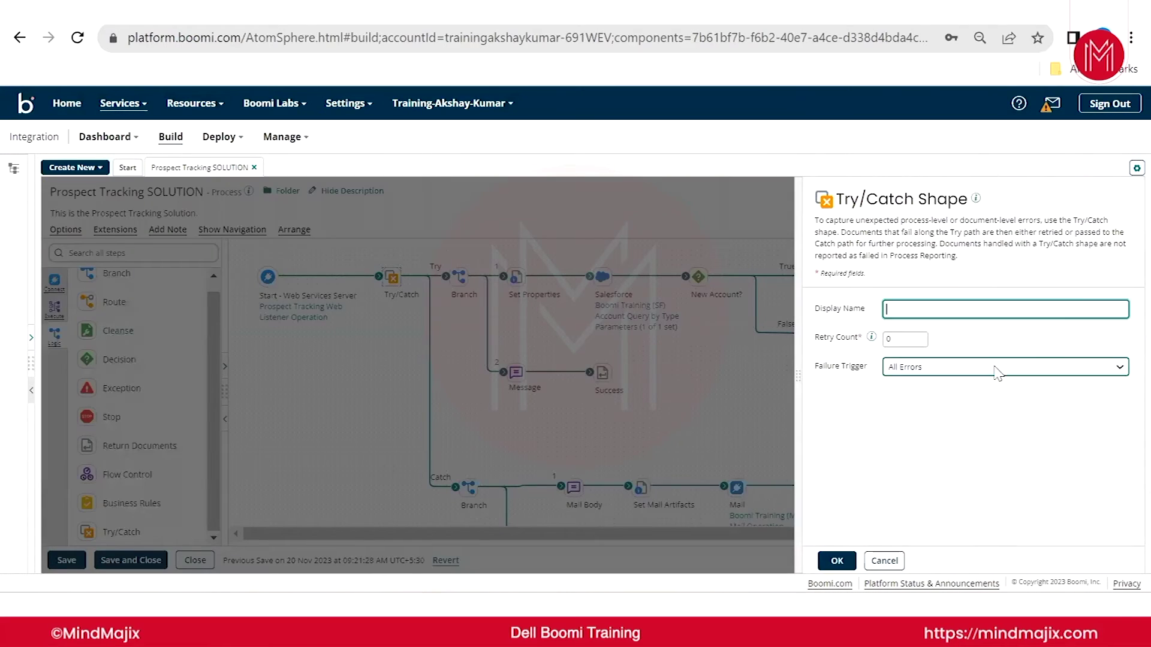
click(836, 560)
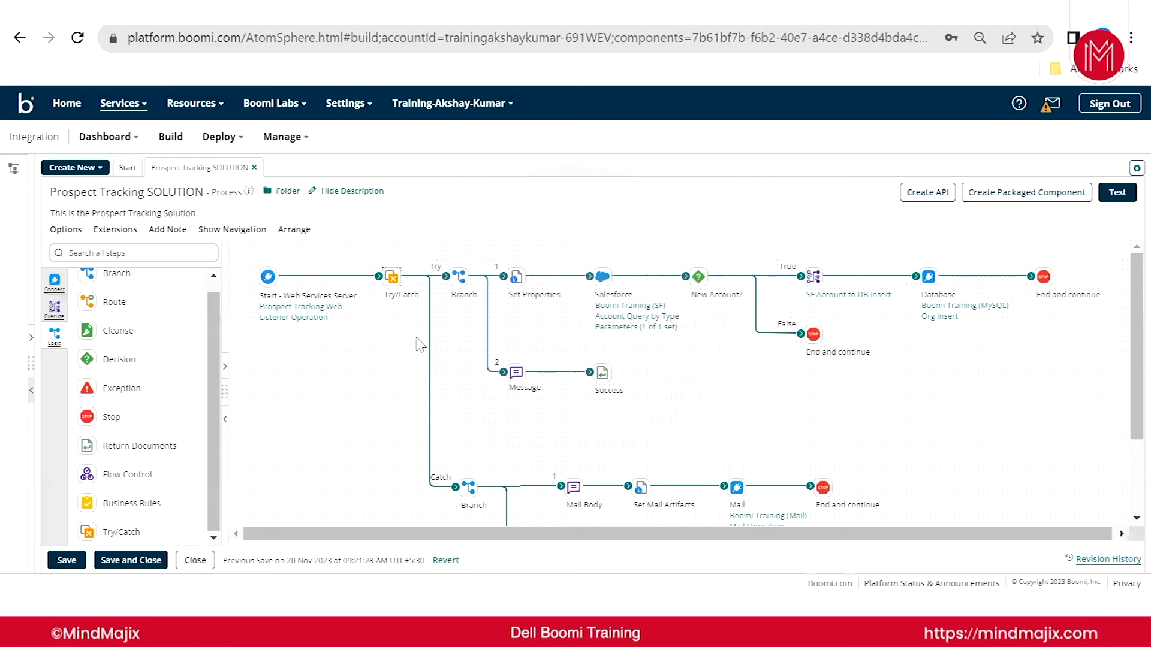
- Save the Prospect Tracking SOLUTION process with the shapes list collapsed, and try to run it in test mode
click(225, 419)
click(66, 560)
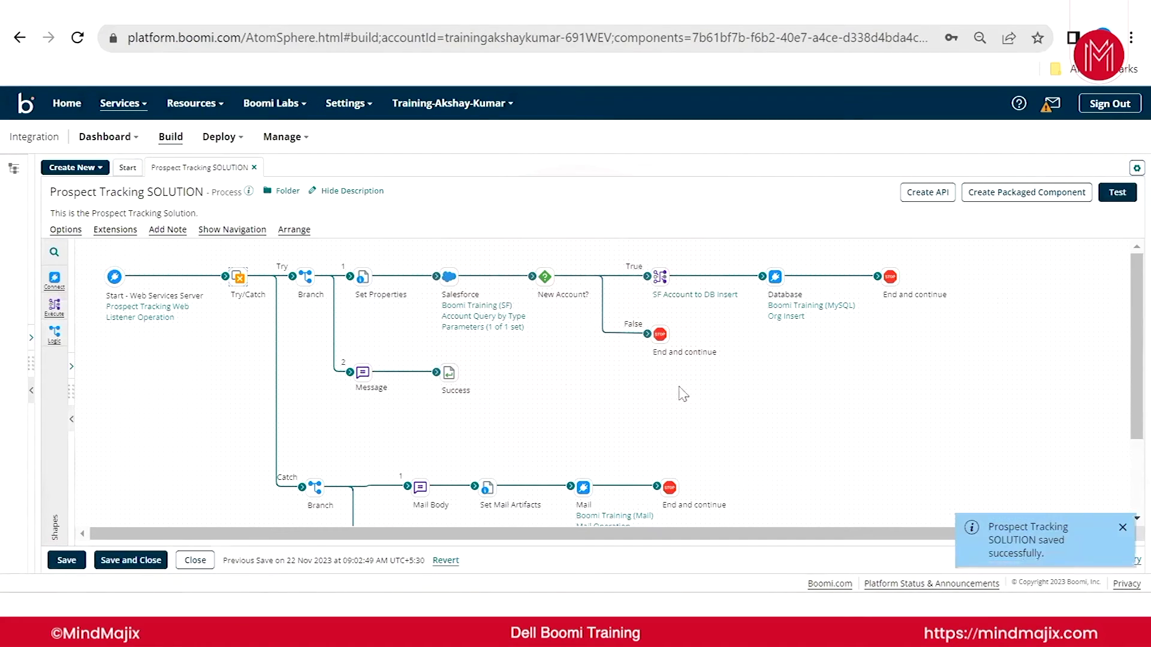
click(1116, 192)
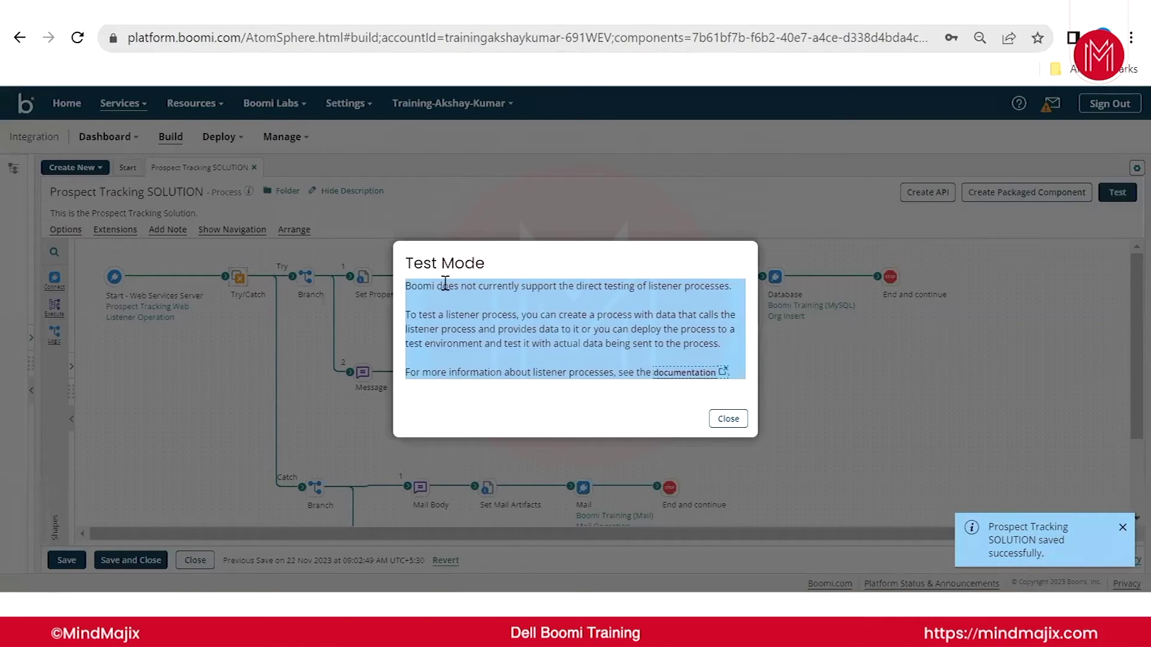
- Dismiss the Test Mode notice and save the Prospect Tracking SOLUTION process again
click(725, 419)
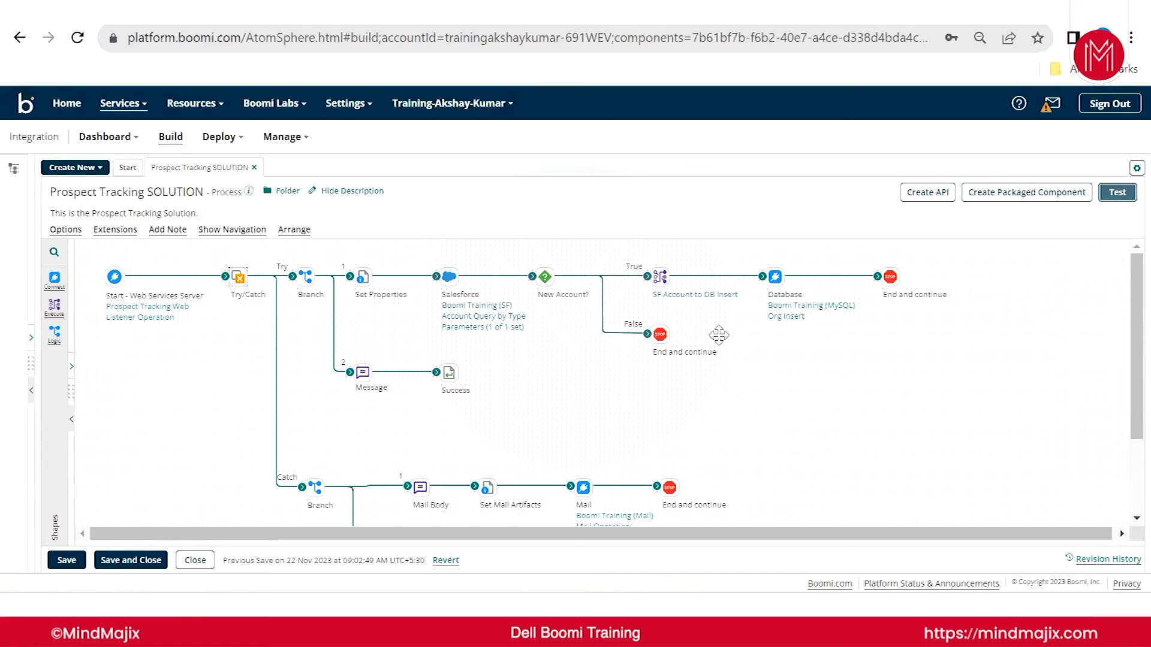
mouse_move(781, 311)
click(66, 560)
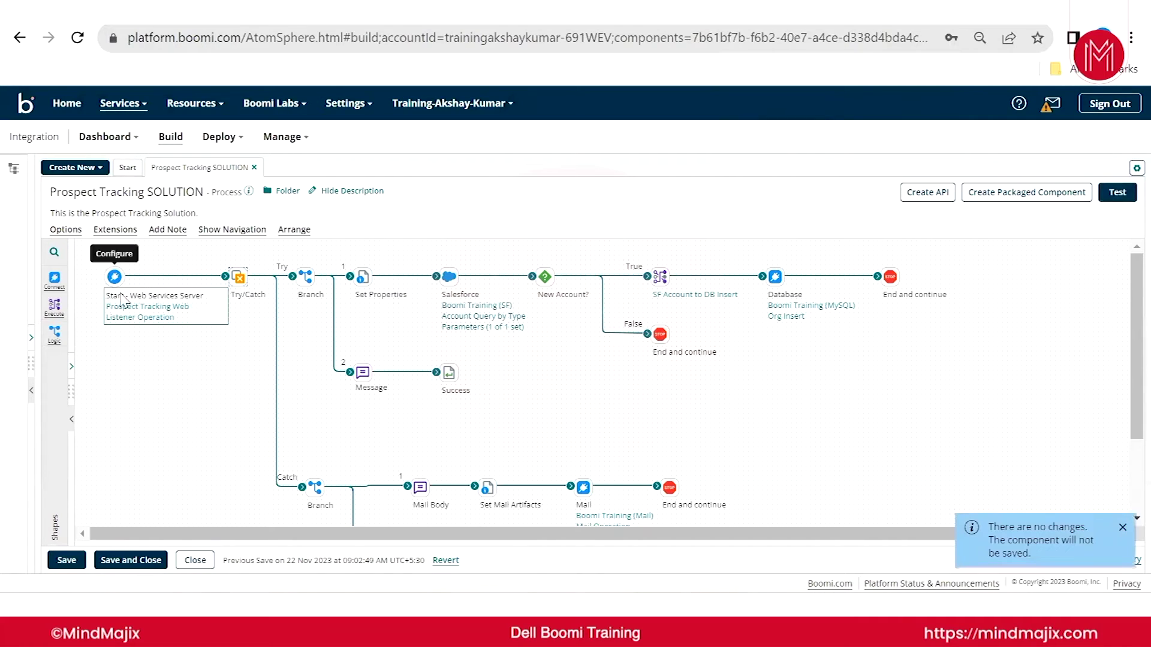
- Open the process extensions and review the extensible properties of the Mail, MySQL, SF and Prospect Tracking Web Listener Operation connections
click(115, 229)
click(449, 254)
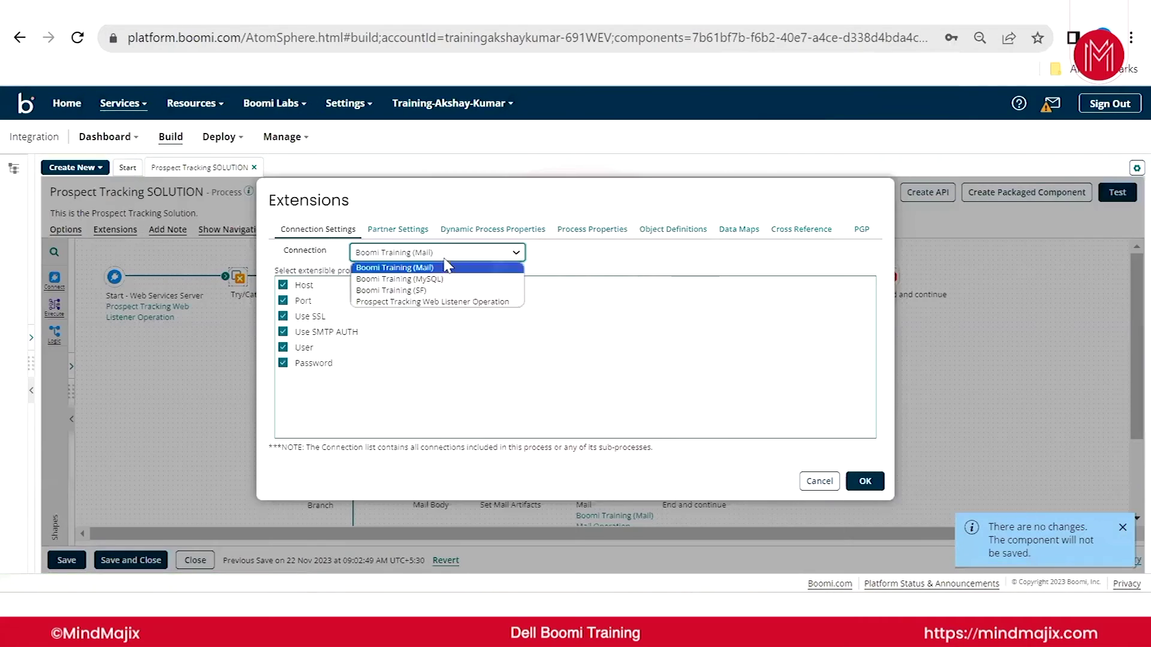
click(444, 279)
click(457, 252)
click(443, 291)
click(460, 253)
click(444, 301)
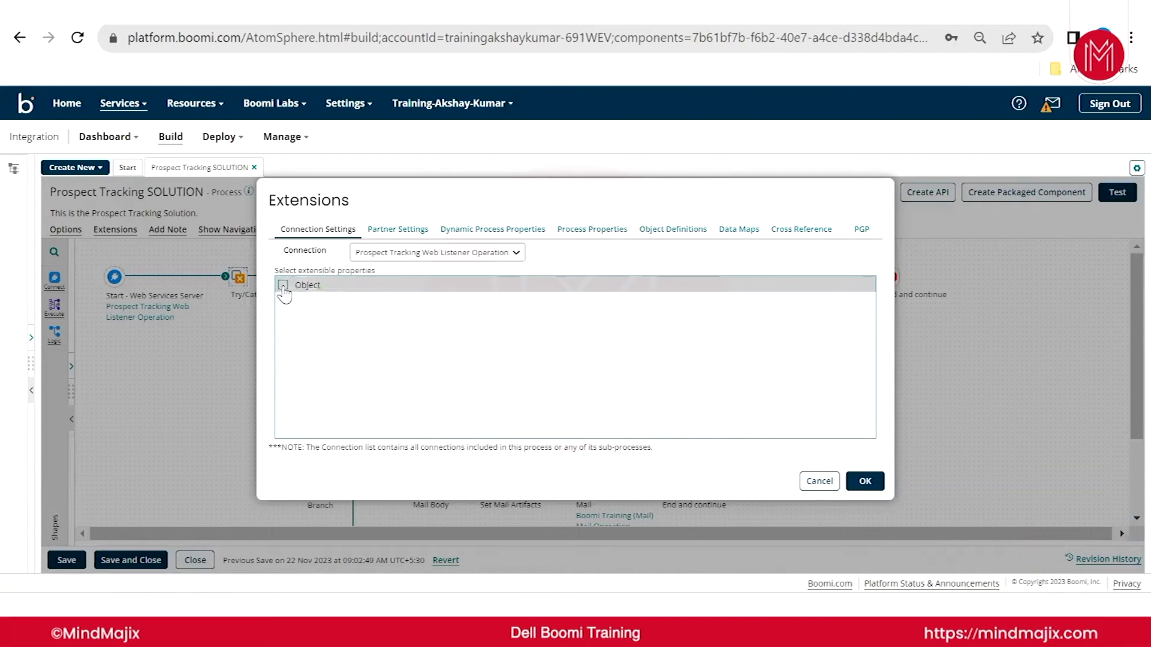
- Go through the remaining extension categories from Partner Settings to PGP, accept the extensions and save the process
click(398, 229)
click(493, 230)
click(570, 230)
click(384, 252)
click(695, 228)
click(739, 231)
click(821, 231)
click(860, 232)
click(865, 481)
click(66, 561)
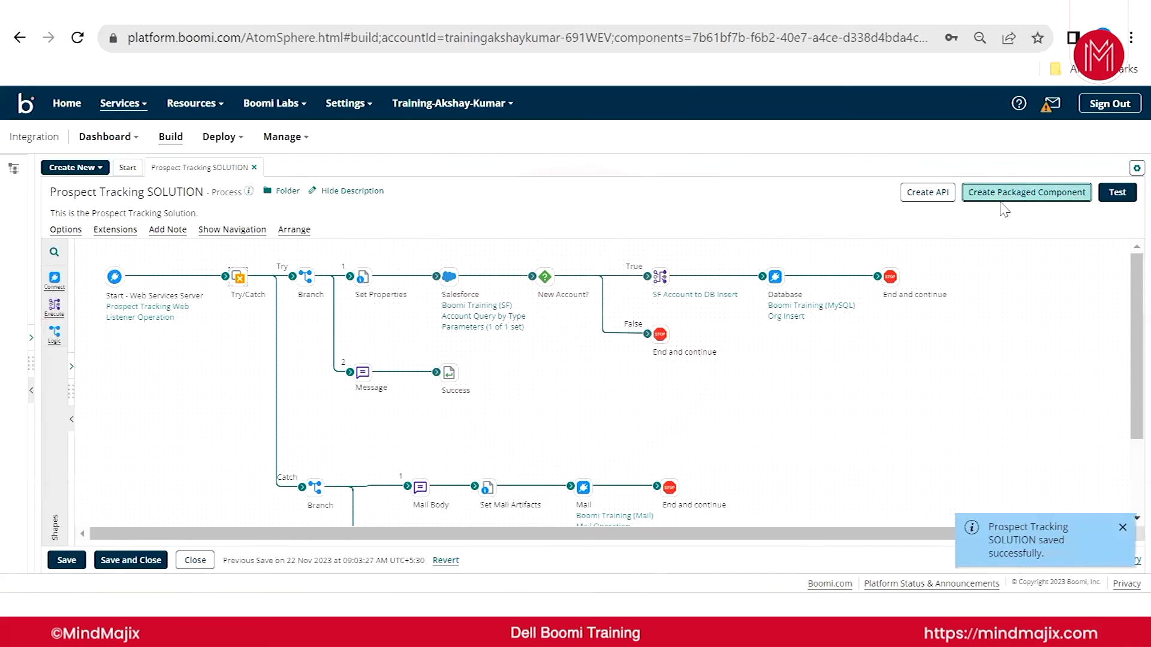
- Create a packaged component from the Prospect Tracking SOLUTION process, deploy it and close the deployment notice
click(1004, 211)
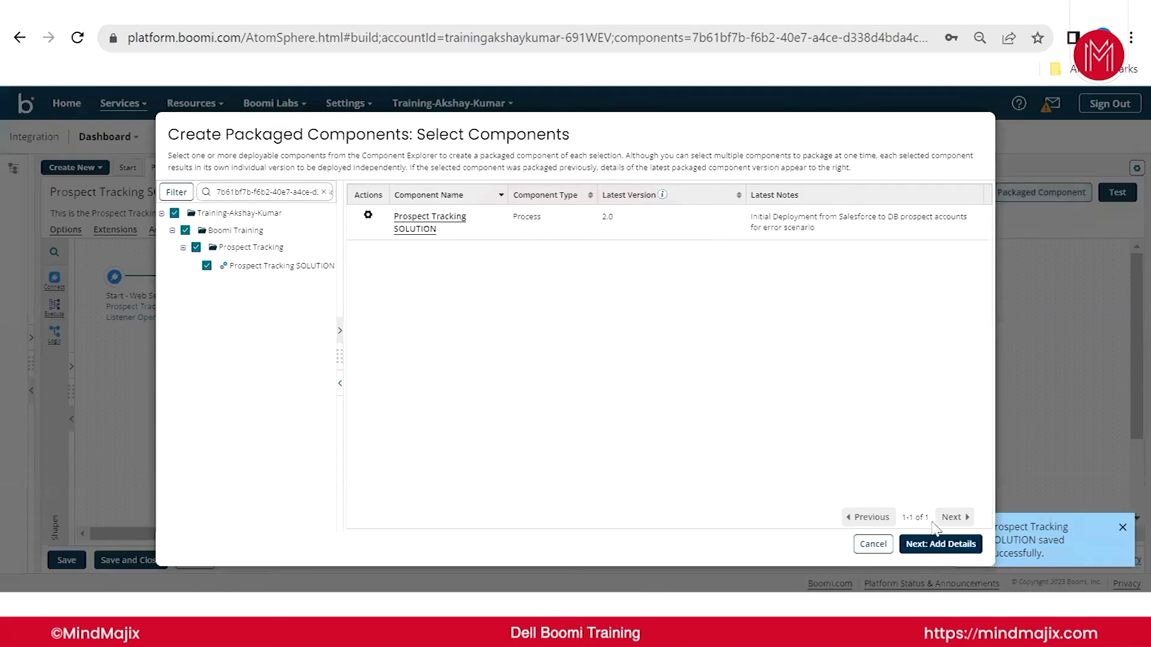
click(944, 544)
click(405, 430)
text(P)
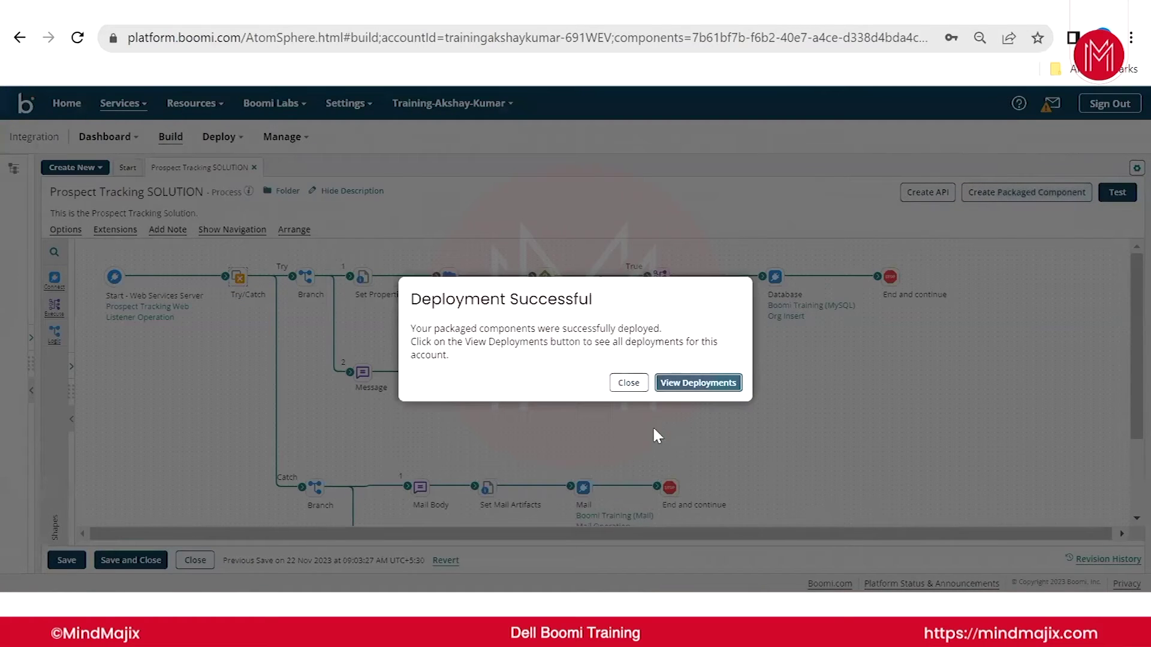
click(627, 380)
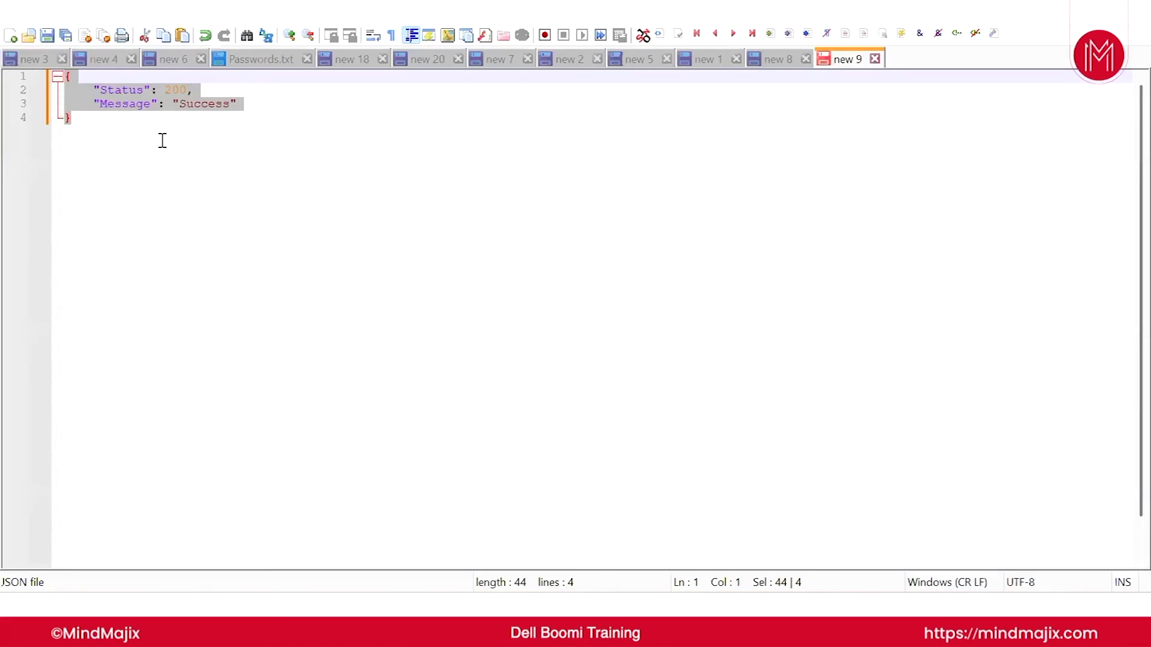
- In Notepad++, examine the API URL item in the new 8 notes and the domain and path parts of the sample community.boomi.com URL
click(773, 59)
click(223, 282)
click(21, 202)
click(44, 172)
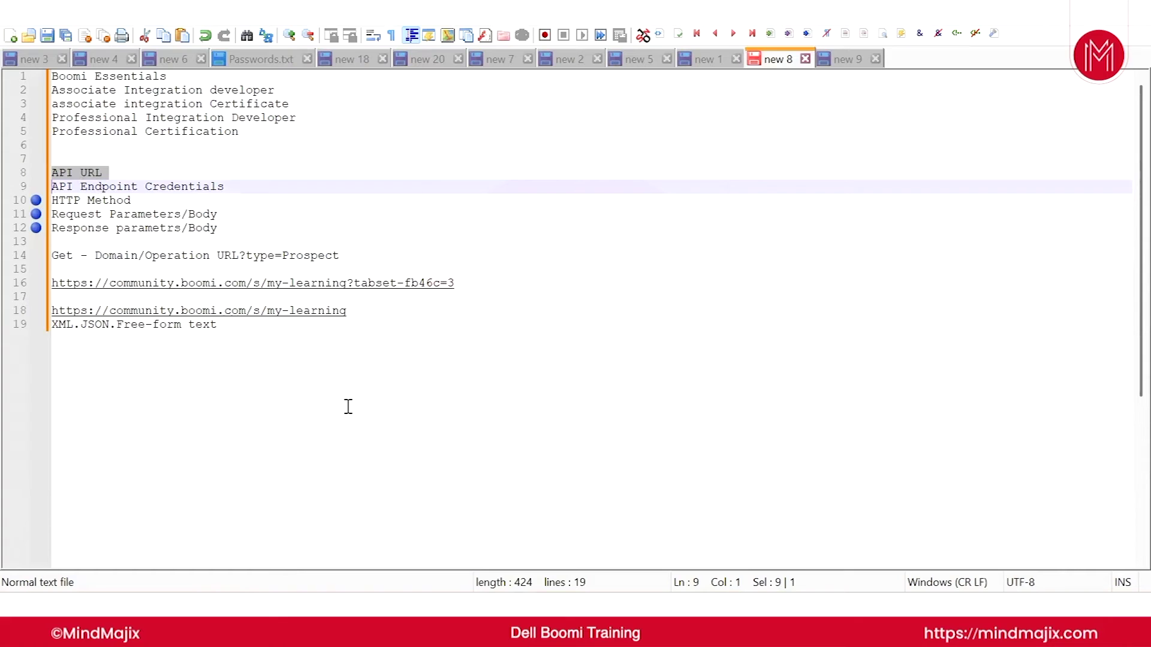
drag(455, 284, 257, 285)
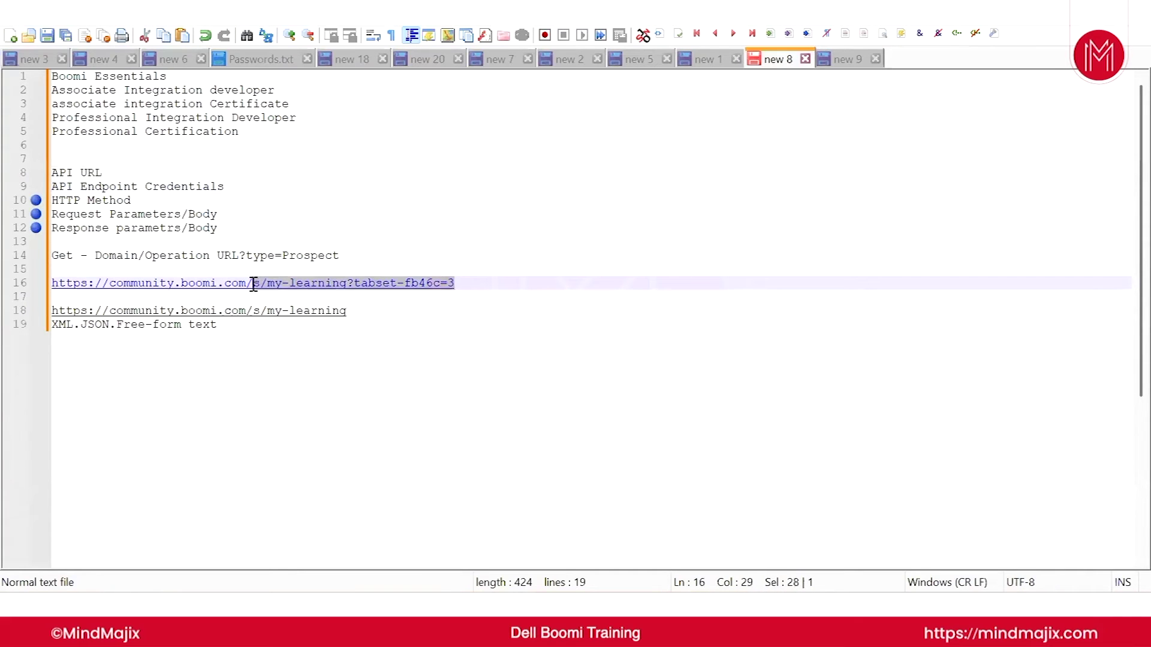
click(257, 300)
drag(252, 284, 50, 290)
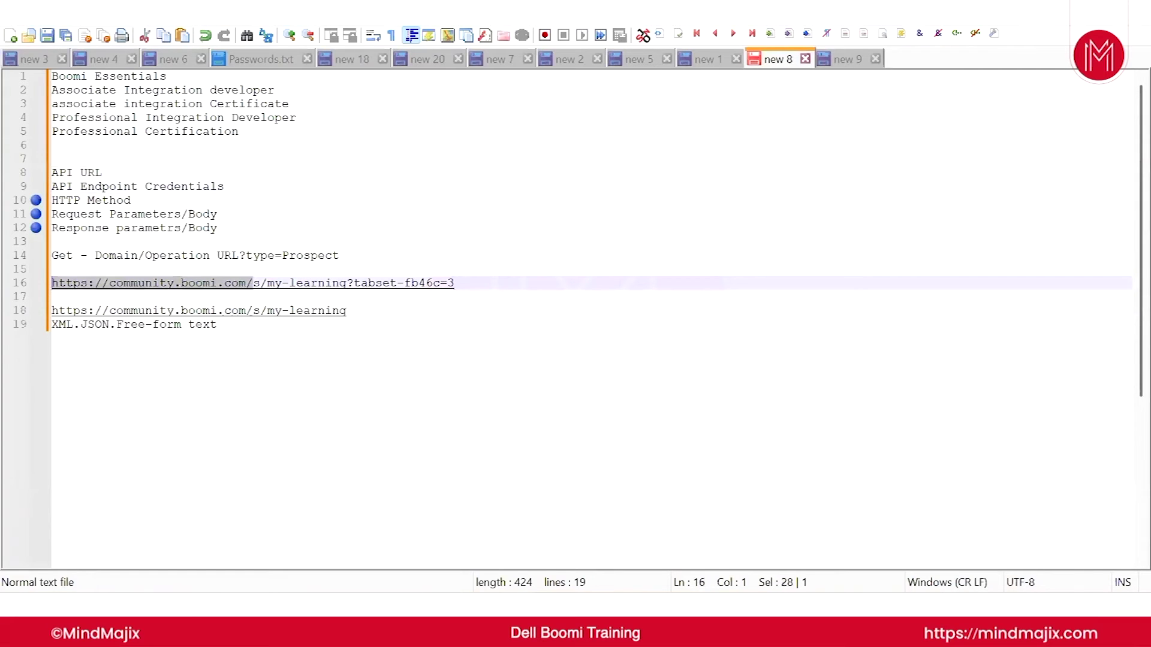
- Switch to Boomi, duplicate the browser tab and open the Production Atom's Shared Web Server settings in Atom Management
click(507, 543)
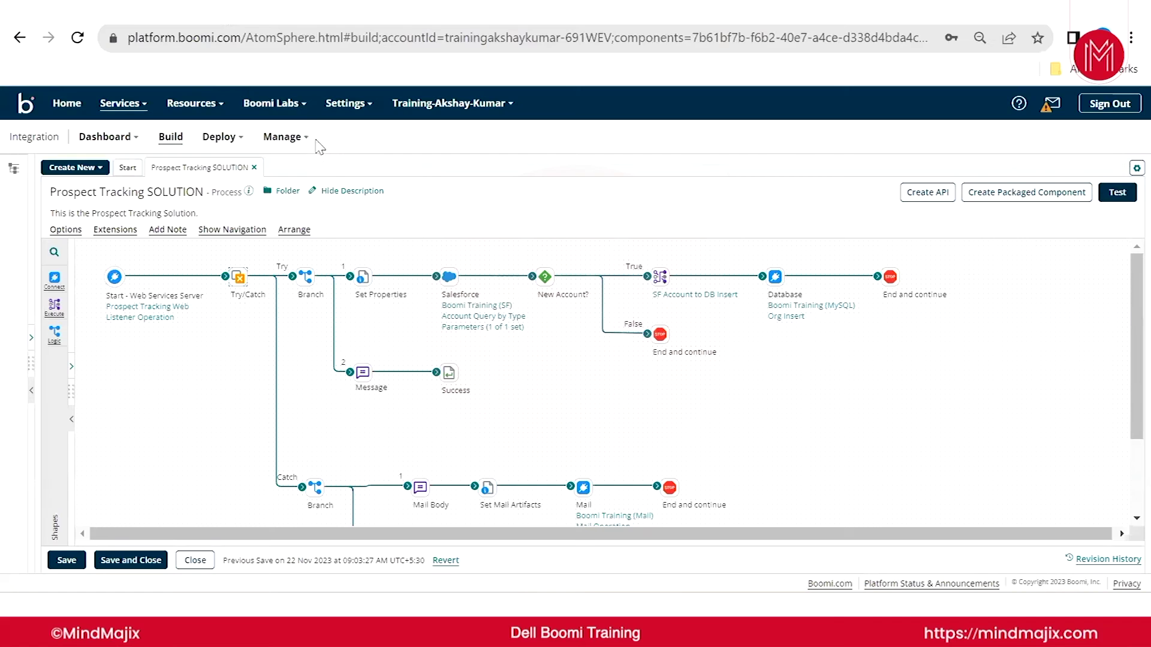
right_click(142, 1)
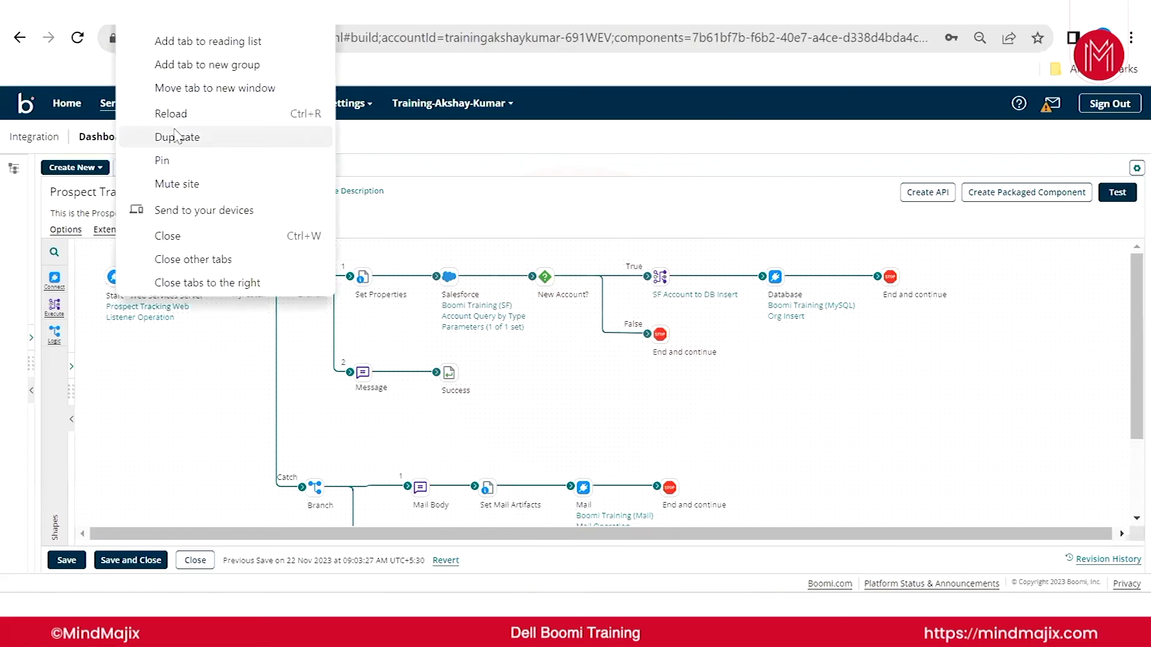
click(170, 111)
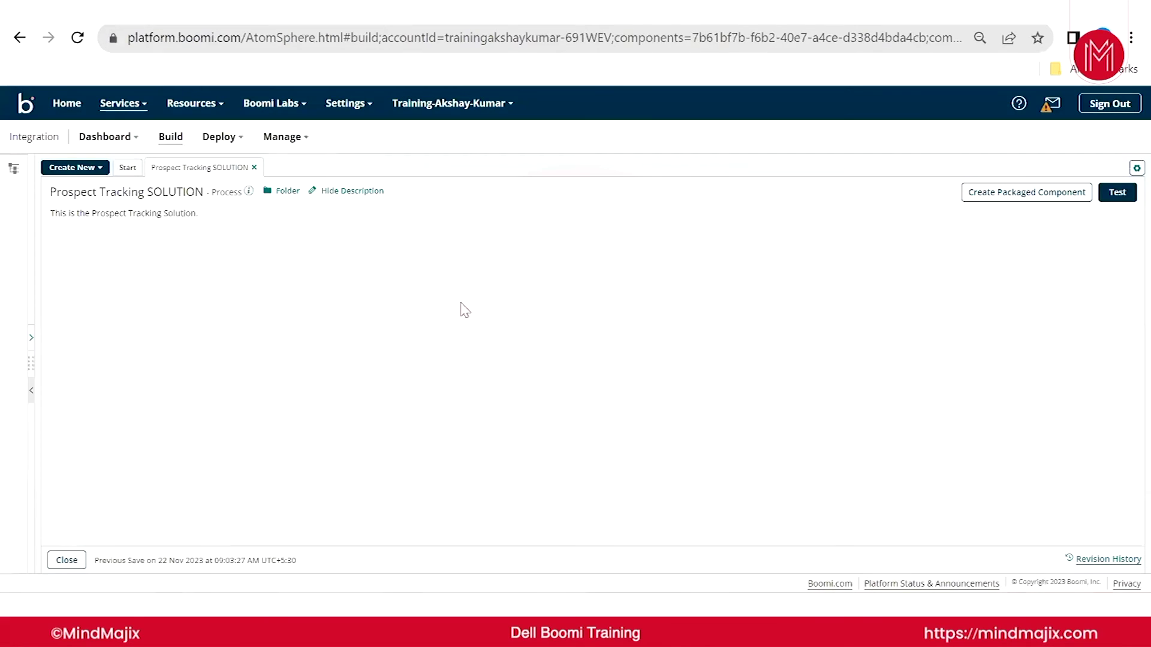
click(293, 144)
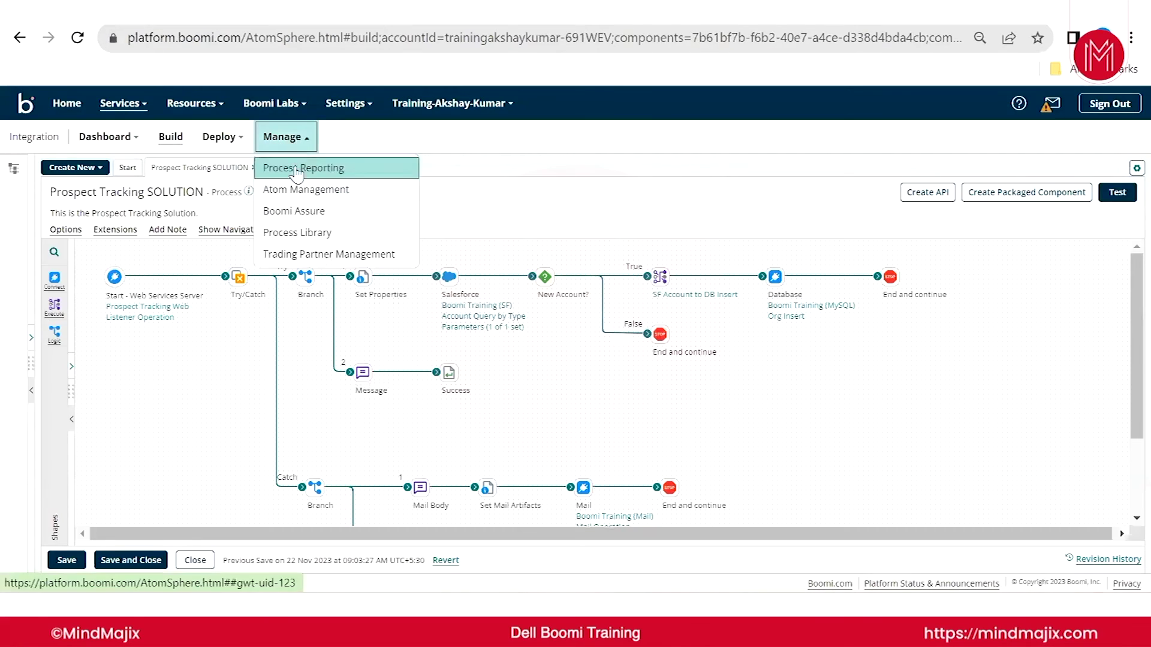
click(322, 193)
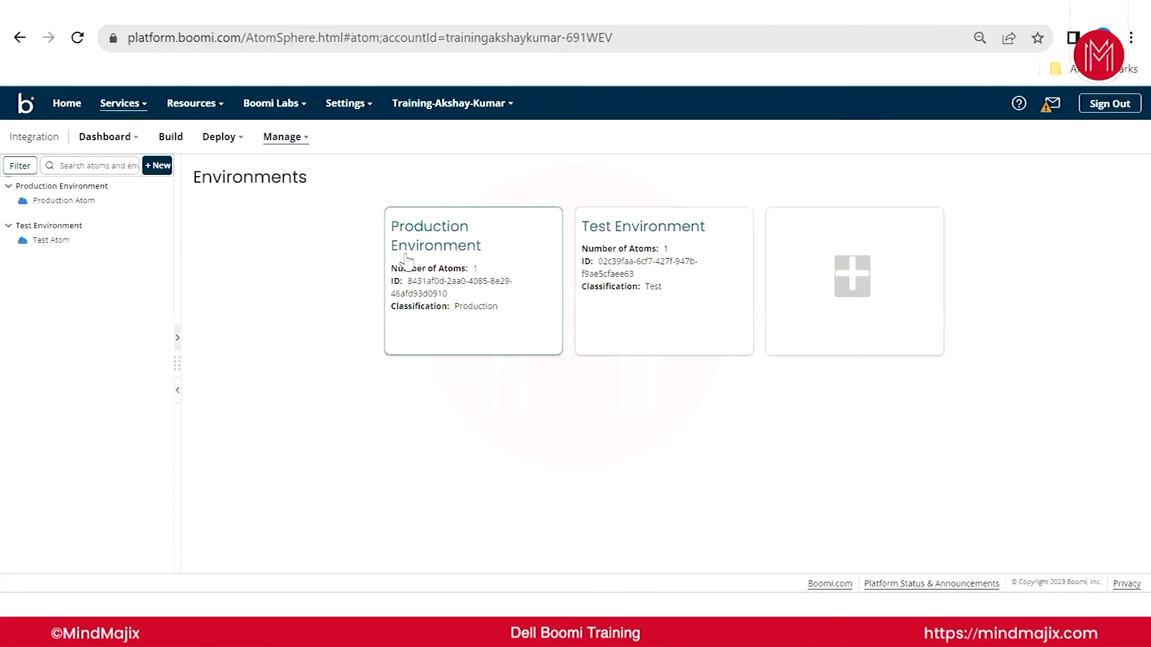
click(63, 200)
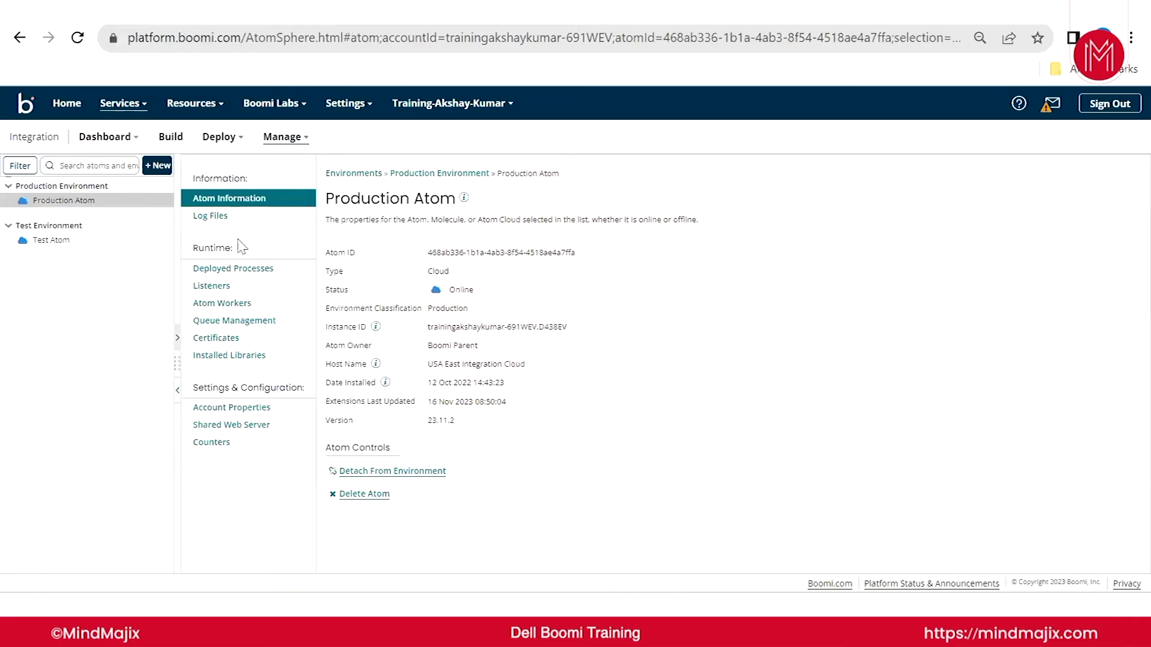
click(254, 426)
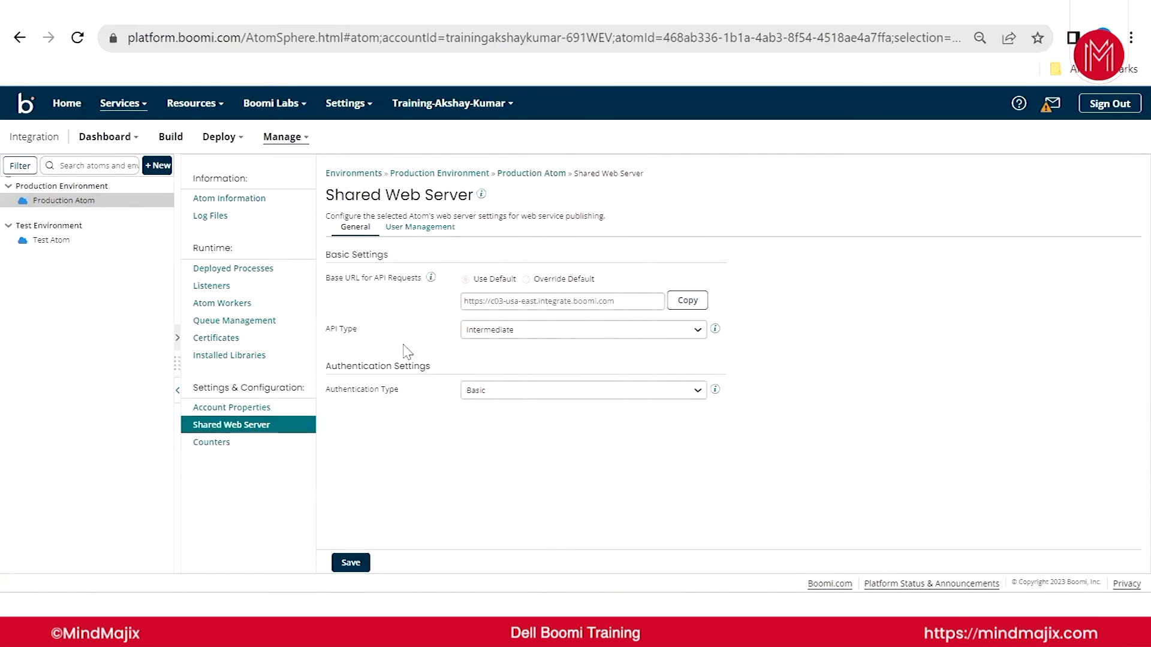
- Copy the base URL for API requests and paste it below the last line of the new 8 notes in Notepad++, after two blank lines
click(627, 301)
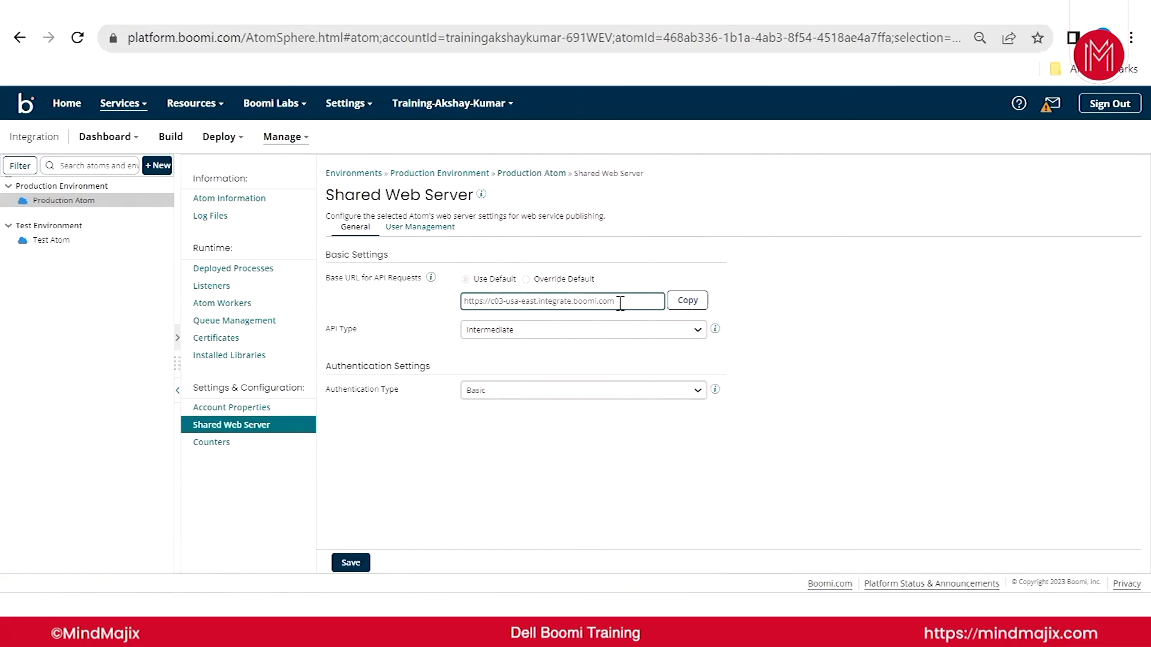
click(577, 317)
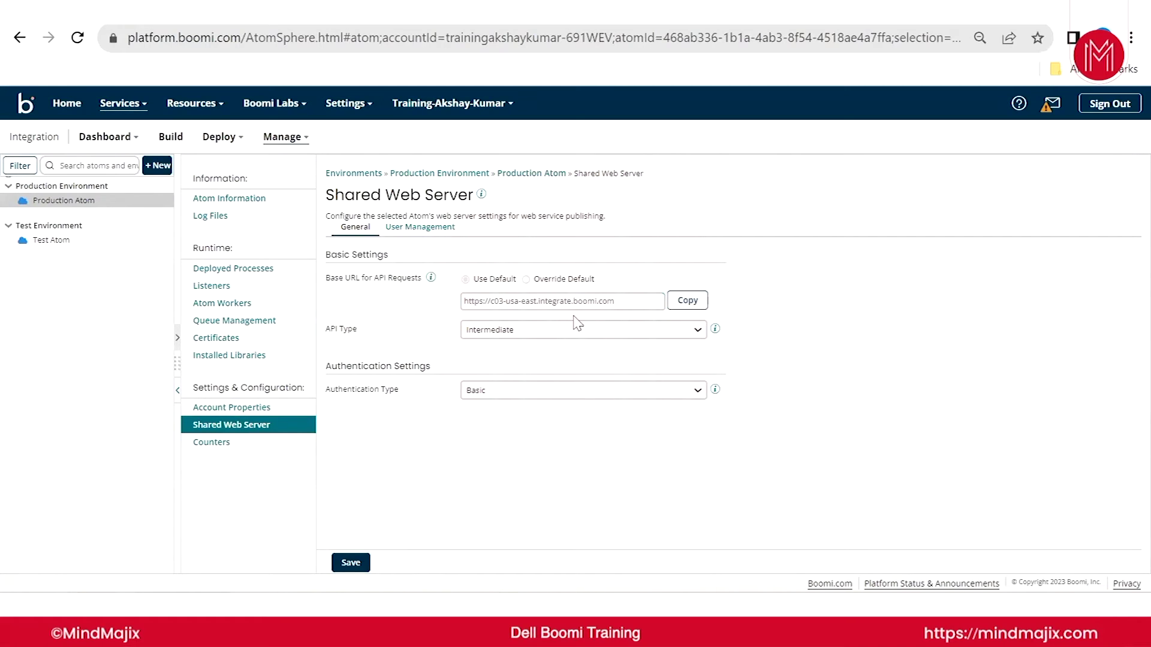
click(687, 301)
key(alt+Tab)
click(329, 429)
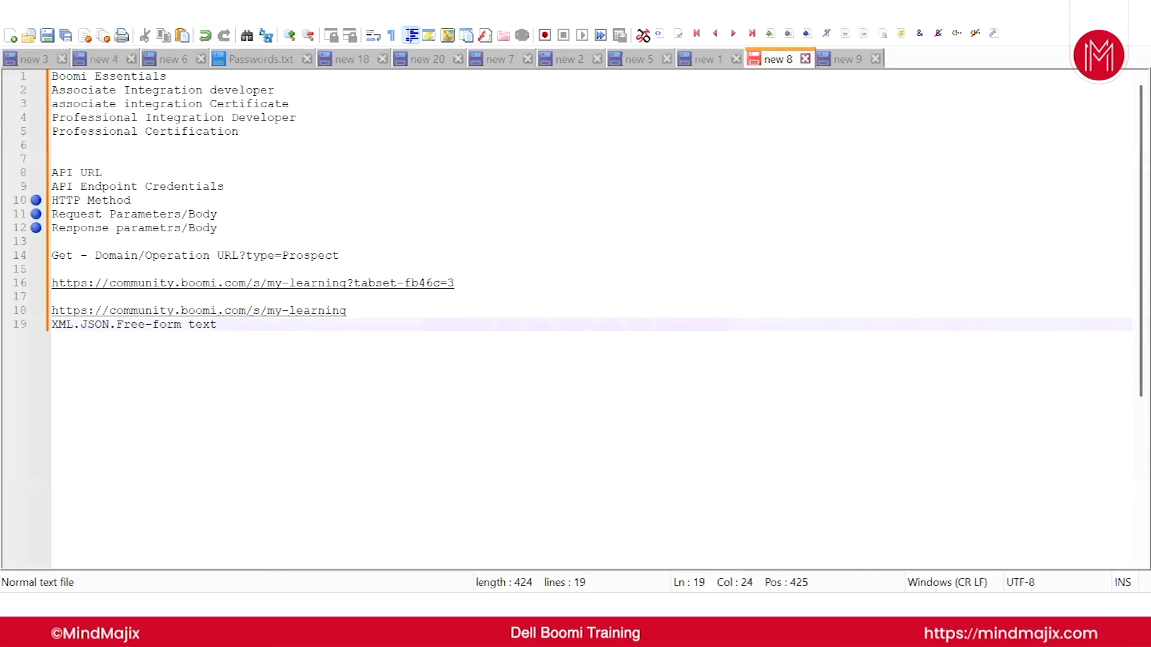
key(Return)
key(Return)
key(Return)
key(ctrl+v)
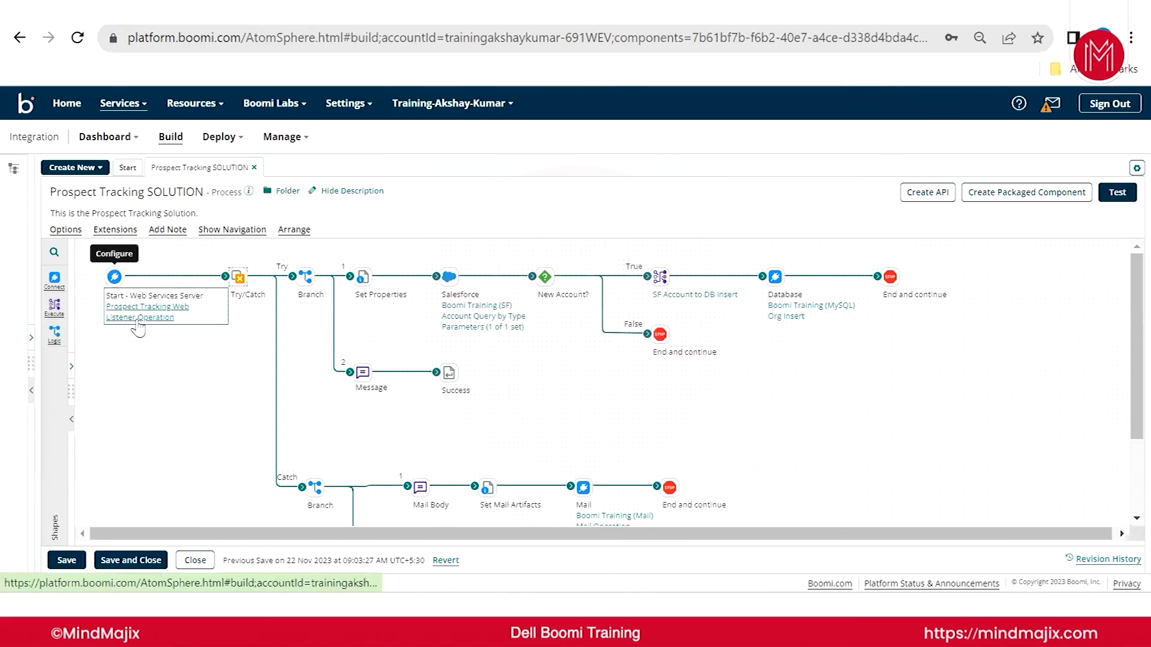
- Append the Simple URL Path /ws/simple/getProspectTrack from the Prospect Tracking Web Listener Operation to the base URL in the Notepad++ notes
click(140, 317)
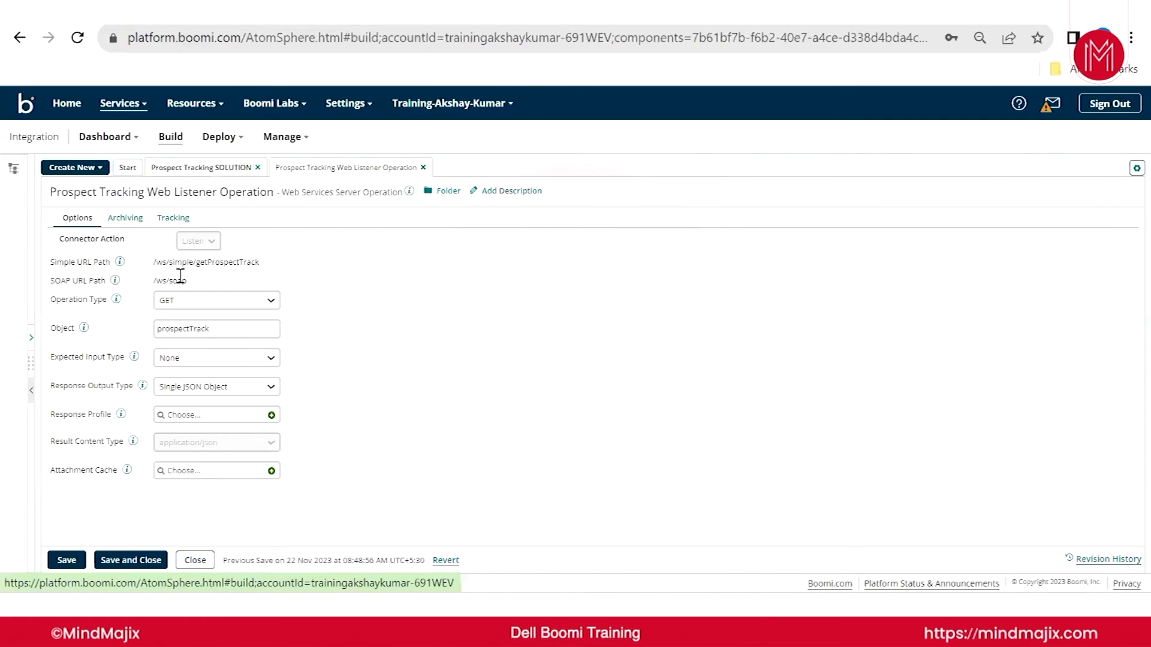
drag(52, 263, 114, 262)
click(209, 173)
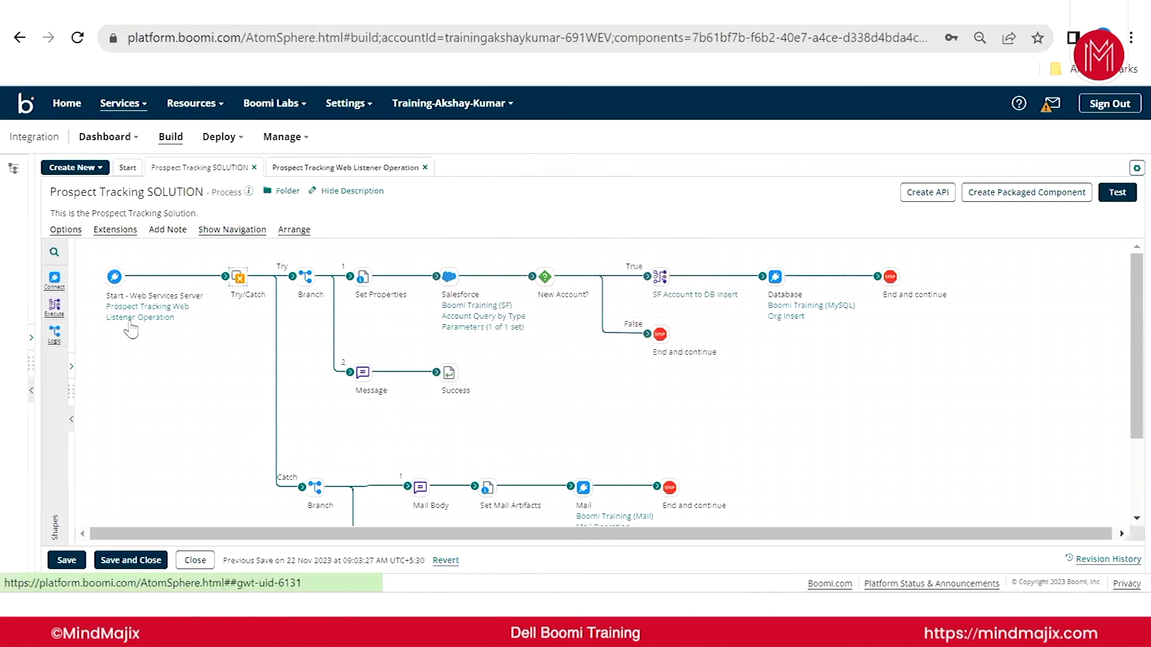
click(150, 322)
click(185, 303)
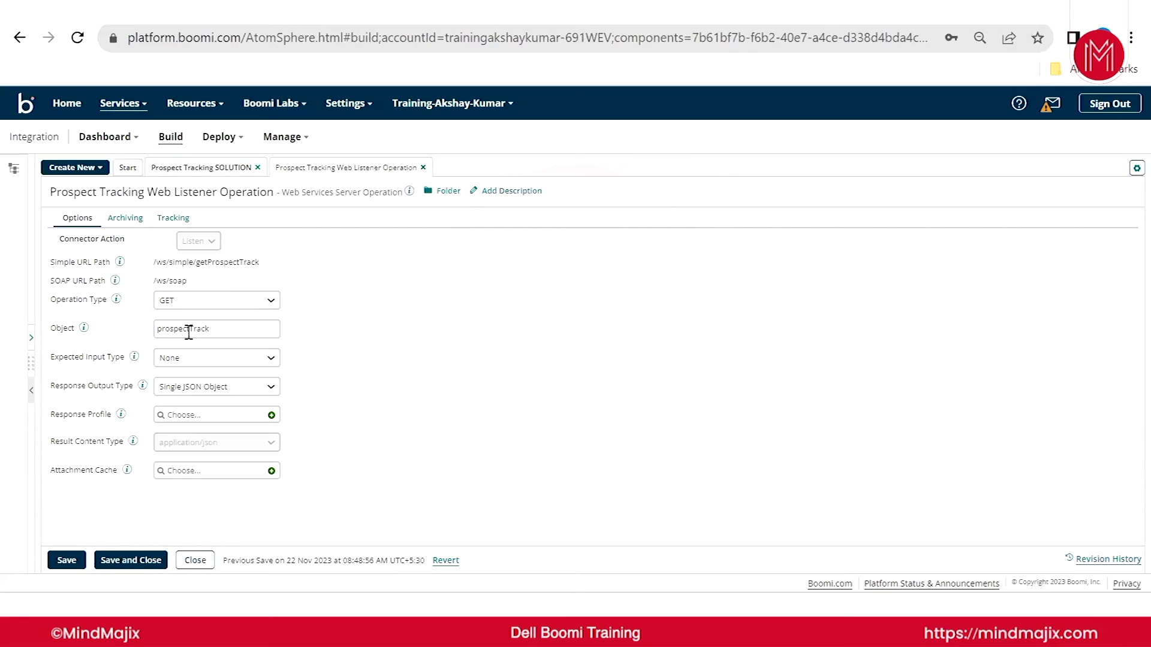
drag(261, 264, 163, 260)
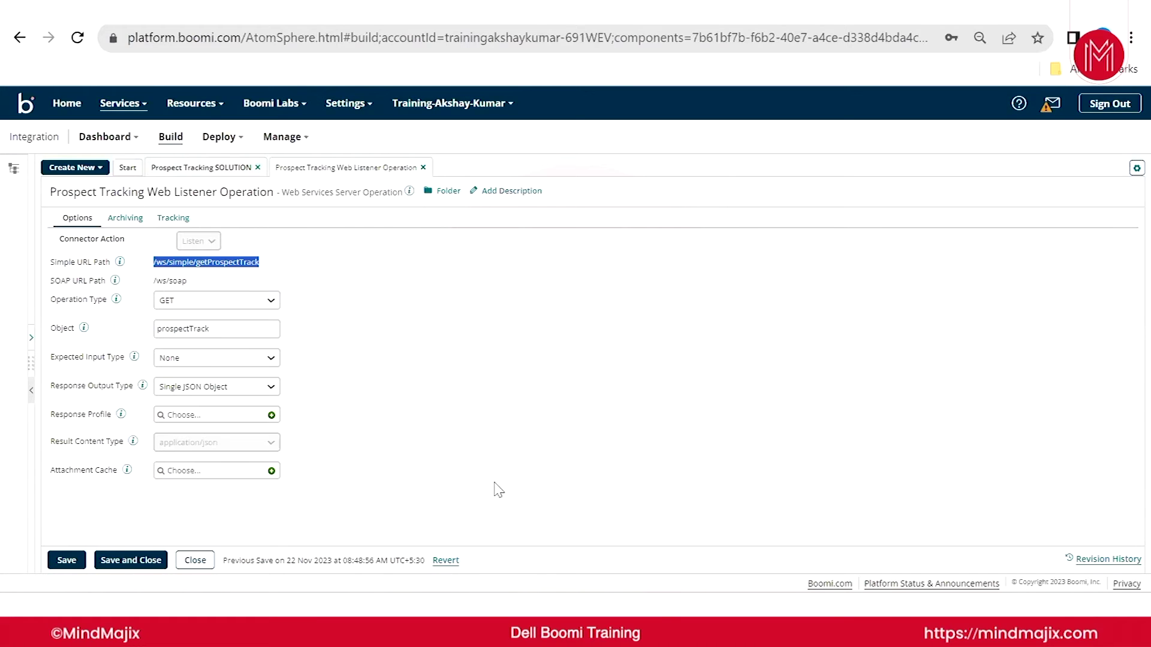
key(alt+Tab)
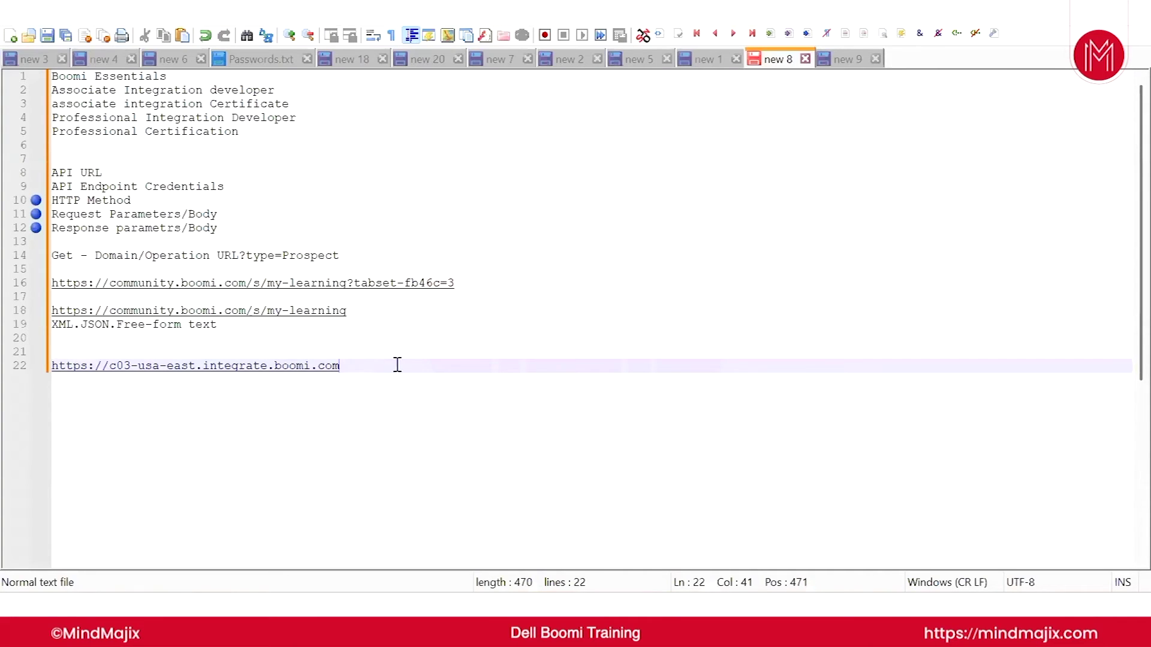
text(/ws/simple/getProspectTrack)
drag(557, 367, 38, 371)
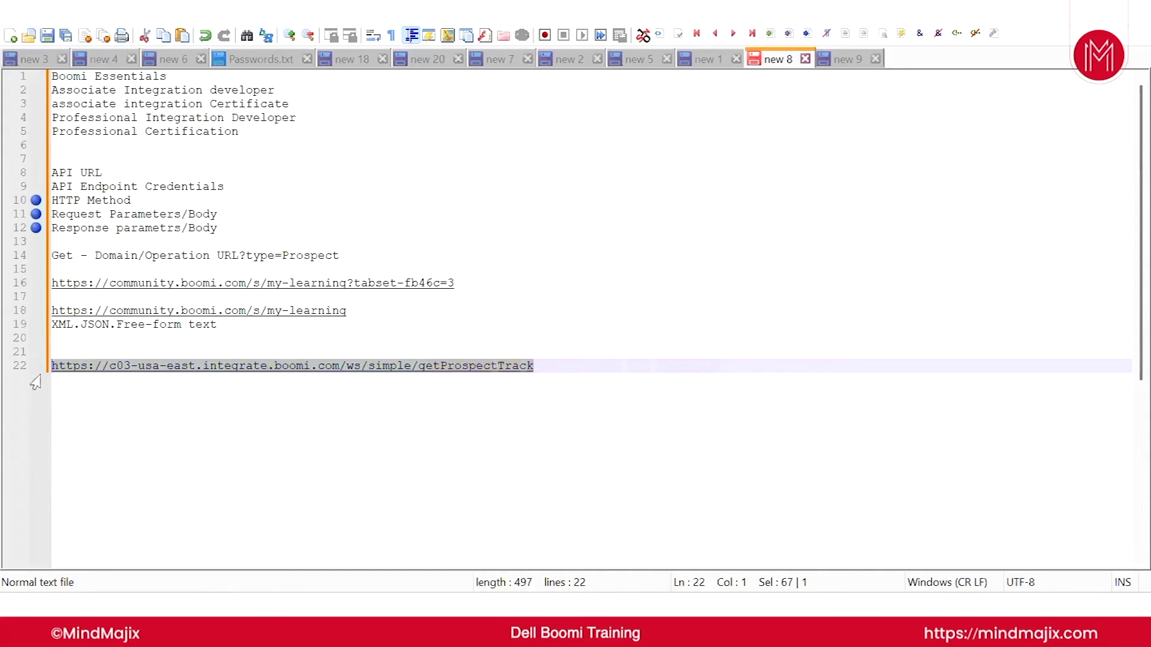
click(166, 458)
- Copy the query string ?type=Prospect from the Get line of the notes
drag(350, 256, 240, 257)
key(ctrl+c)
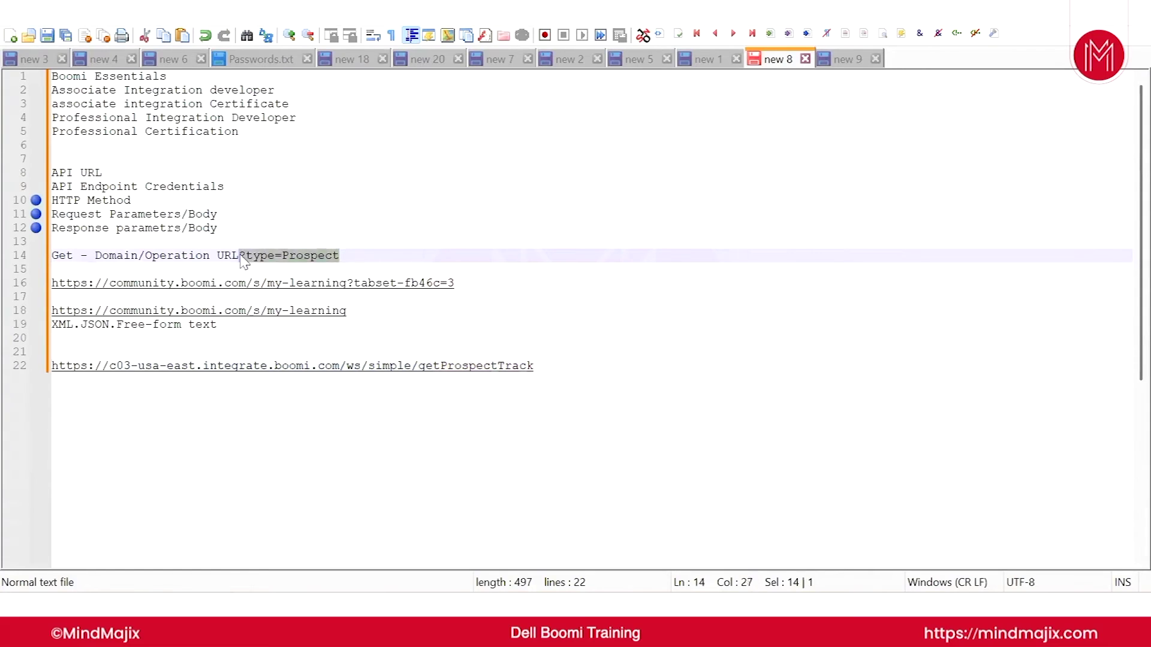
- Append ?type=Prospect to the getProspectTrack URL on line 22 of the notes and select the complete URL
click(561, 364)
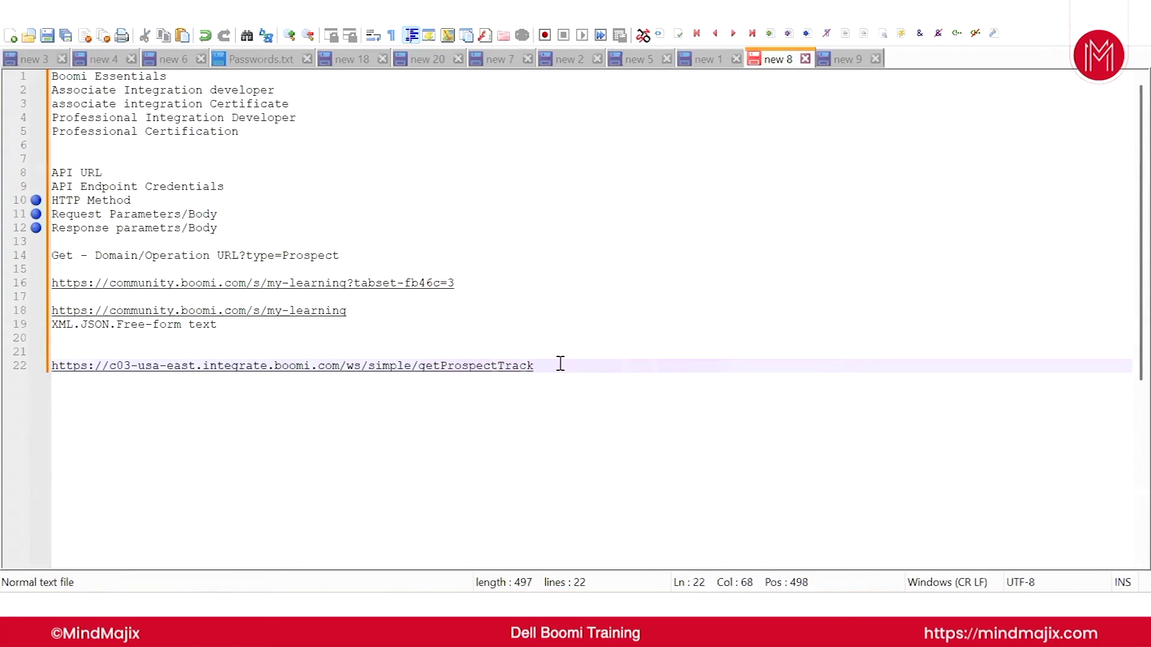
key(ctrl+v)
drag(673, 366, 34, 367)
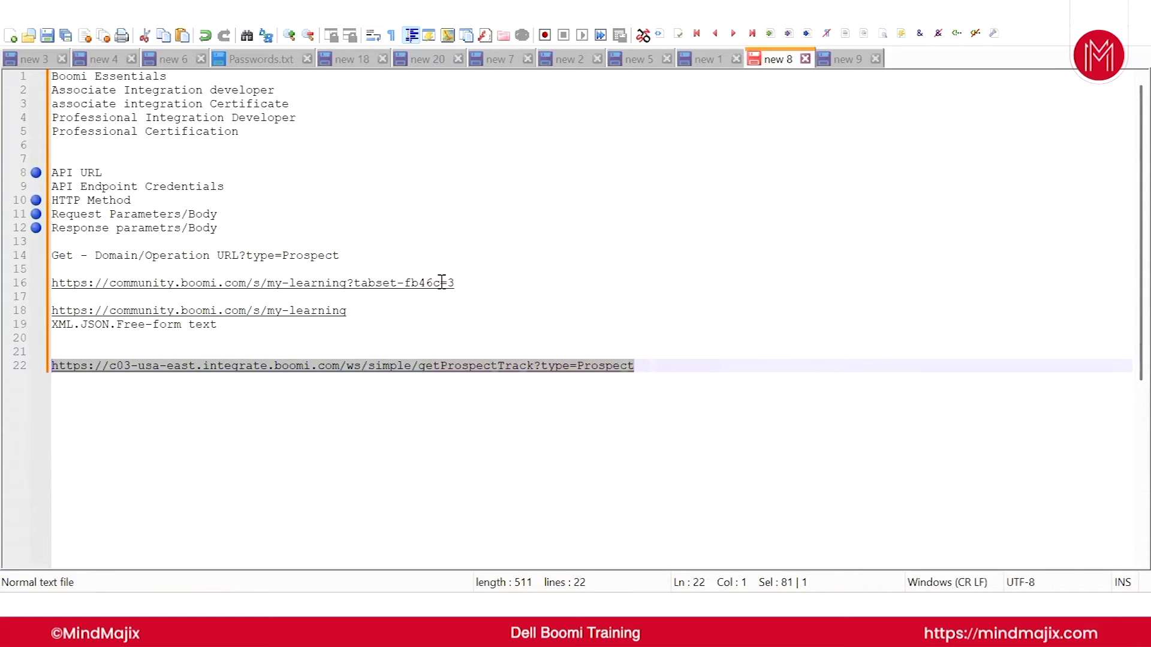
- Switch to Boomi and review the Salesforce connector's Type parameter and the Type property's default value in Salesforce PP, closing both without changes
key(alt+Tab)
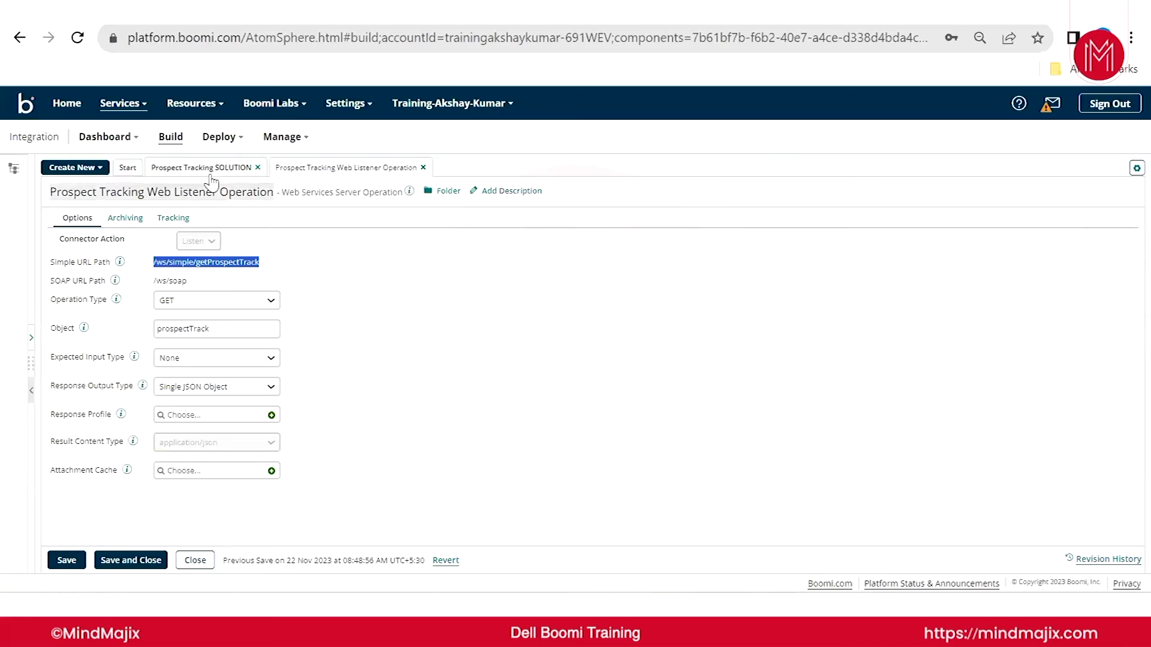
click(203, 169)
click(501, 327)
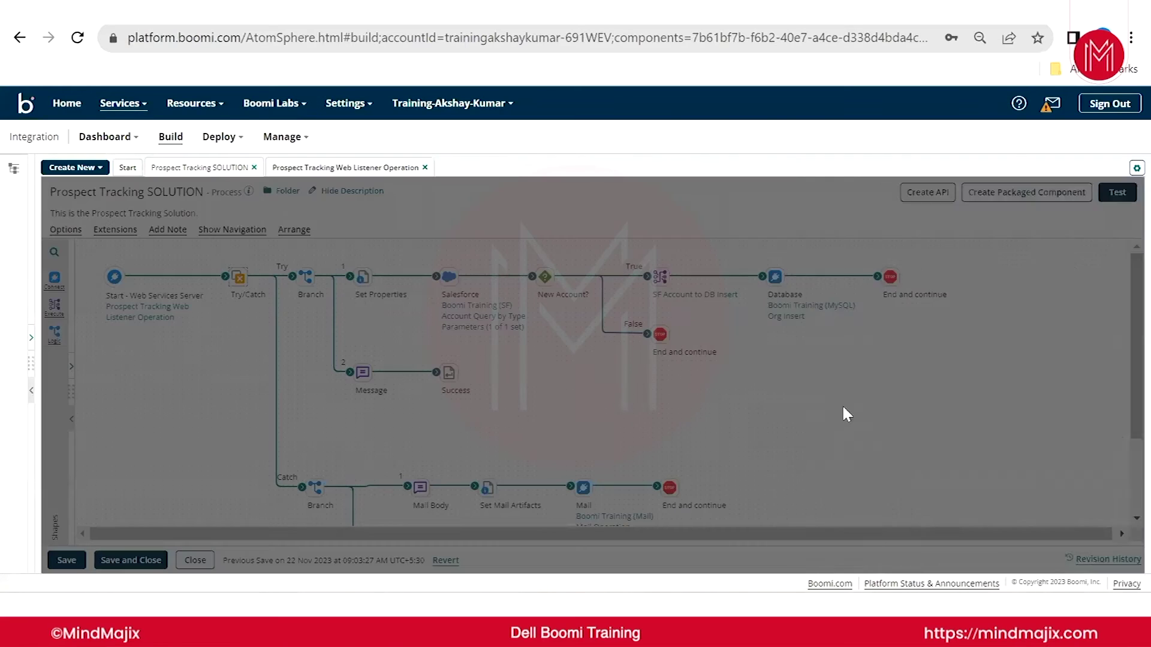
double_click(952, 382)
click(627, 225)
key(alt+Tab)
click(605, 382)
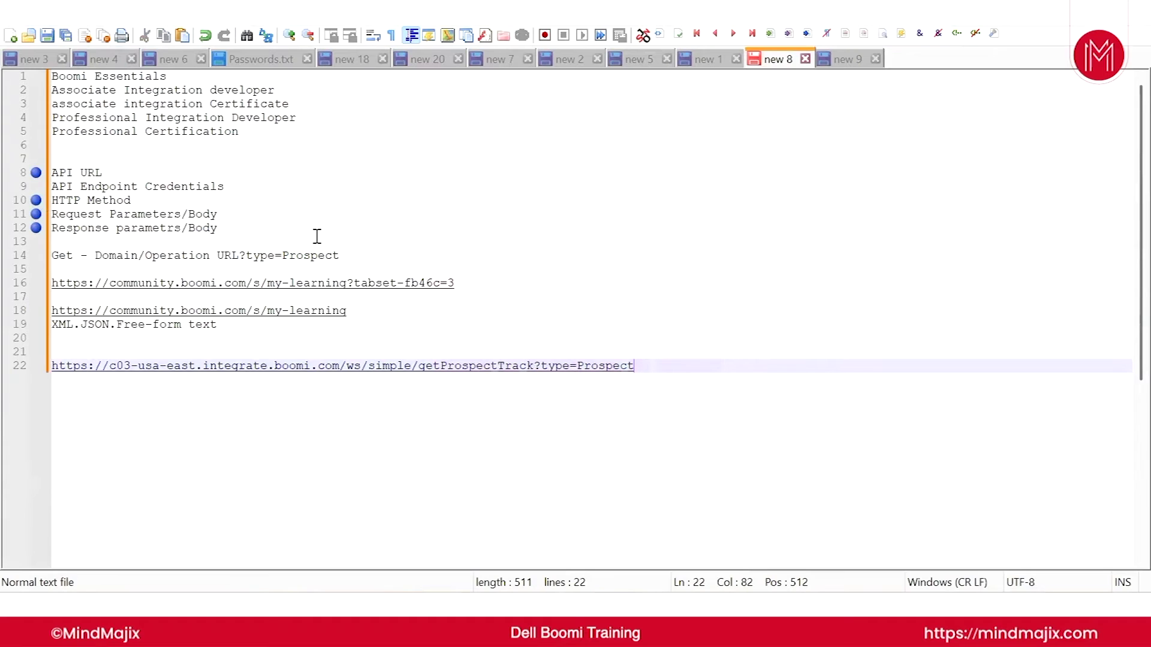
key(alt+Tab)
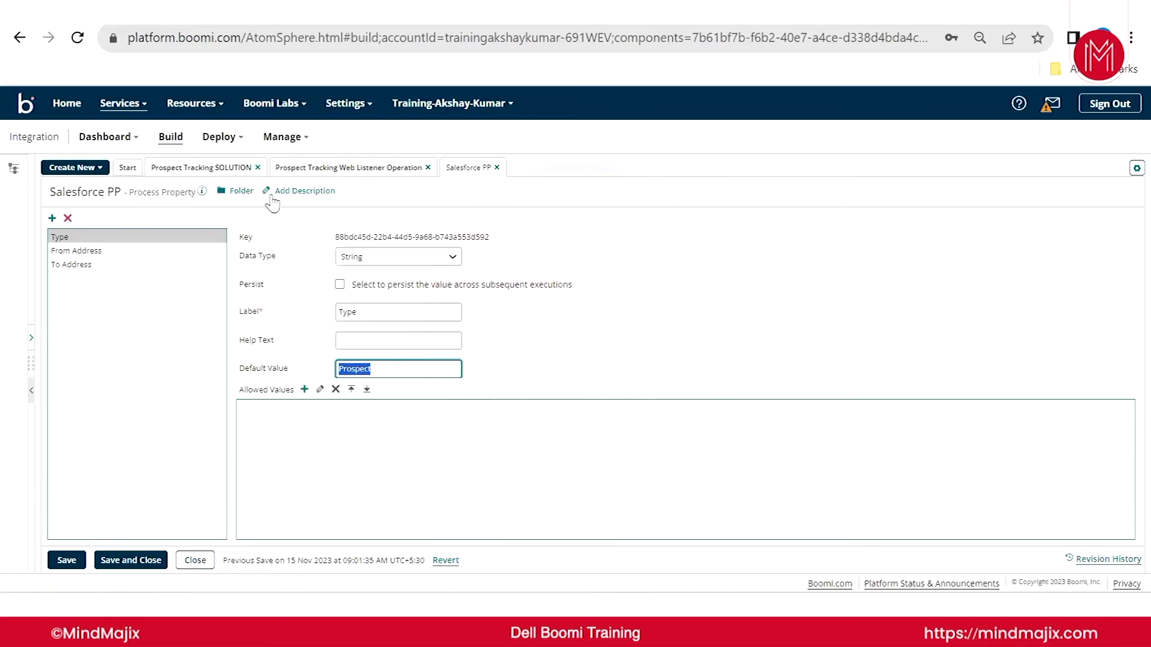
click(194, 560)
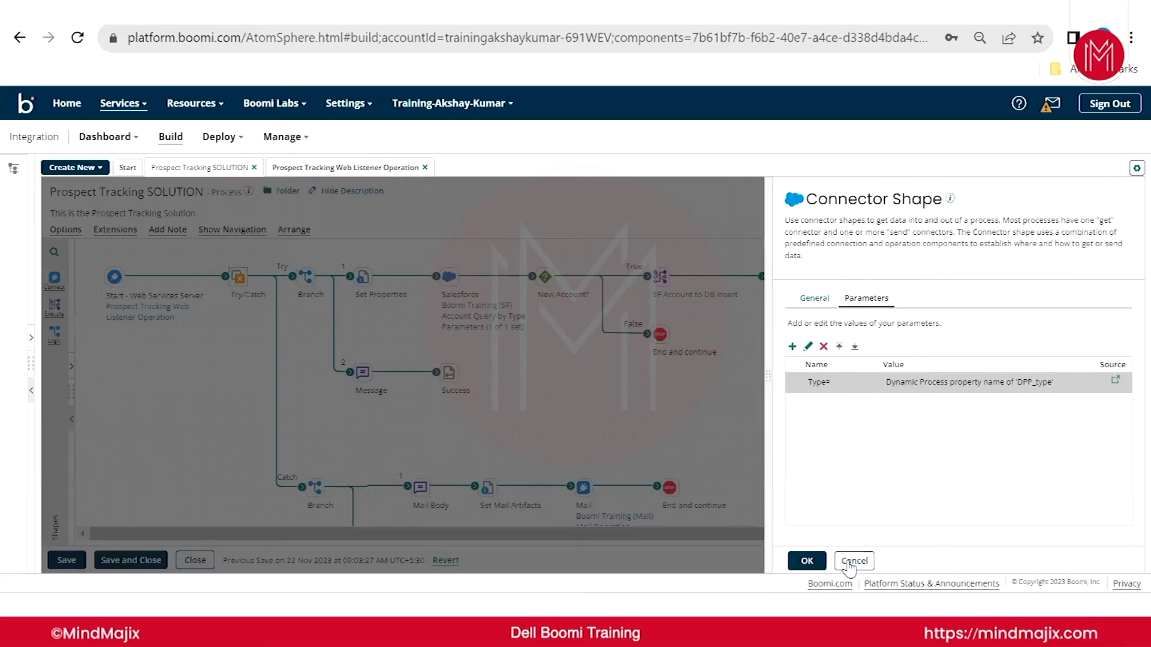
click(851, 562)
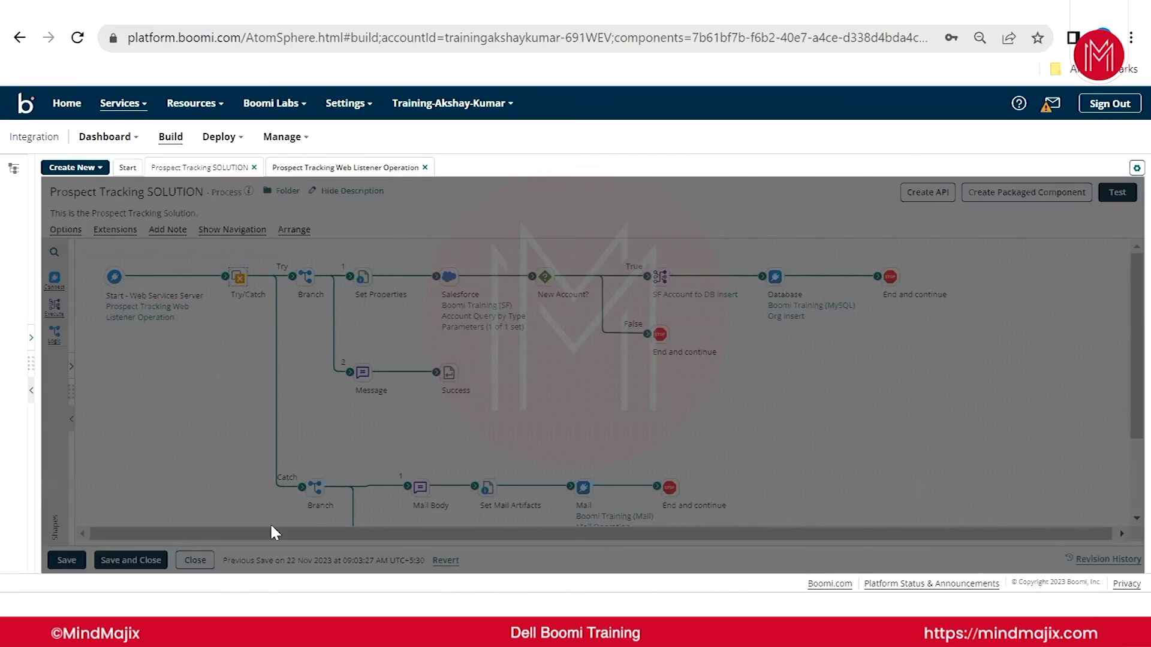
click(59, 560)
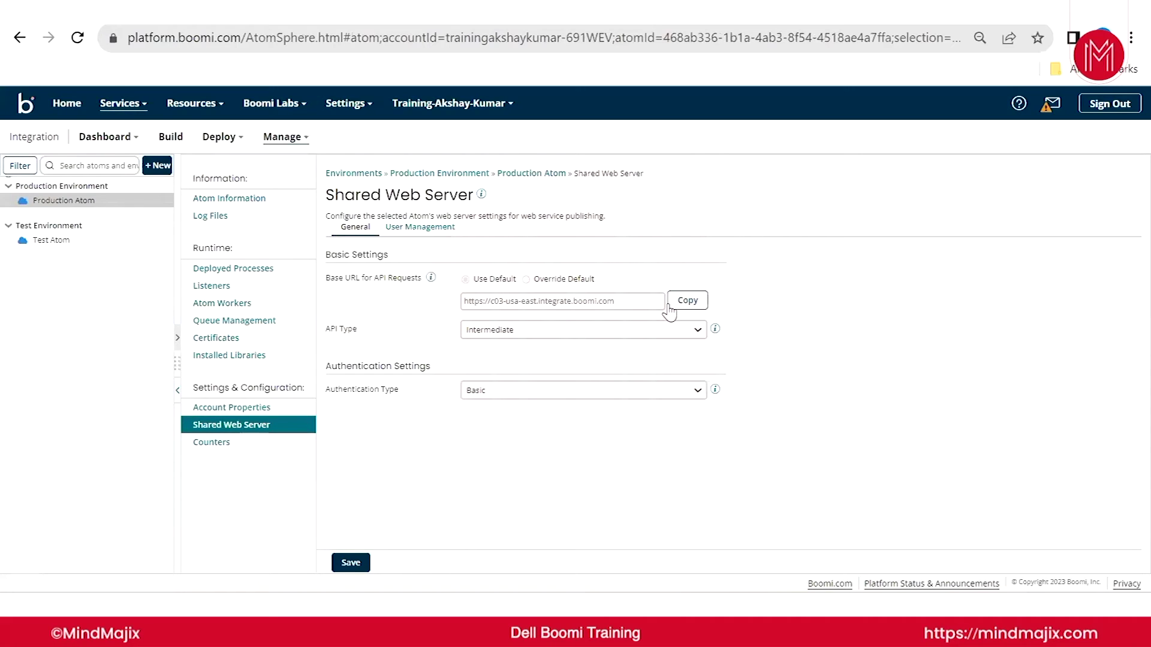
- Enable process filtering for the Production Atom's Shared Web Server user, allowing access only to Prospect Tracking SOLUTION
click(689, 303)
click(425, 236)
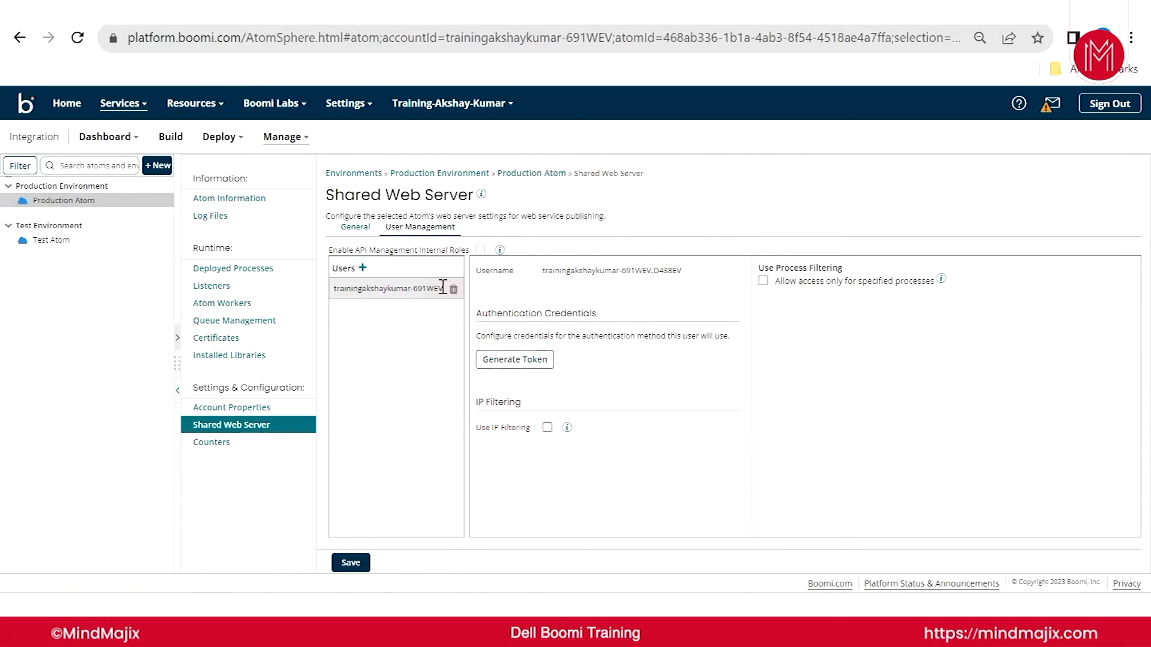
drag(543, 271, 700, 280)
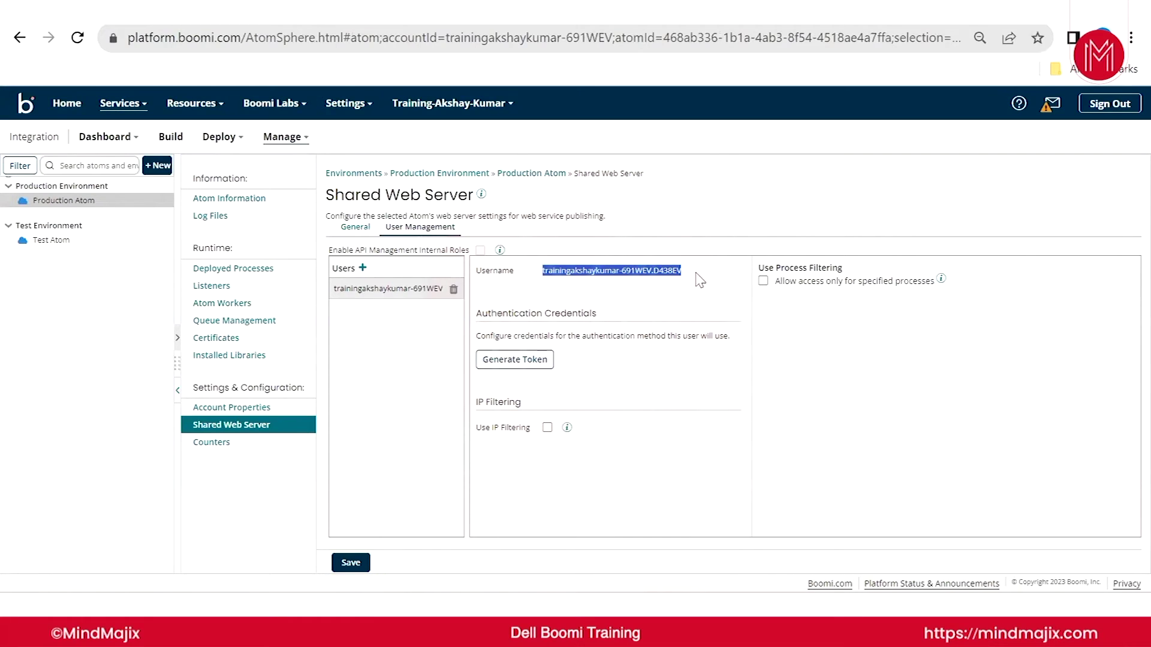
drag(757, 268, 861, 273)
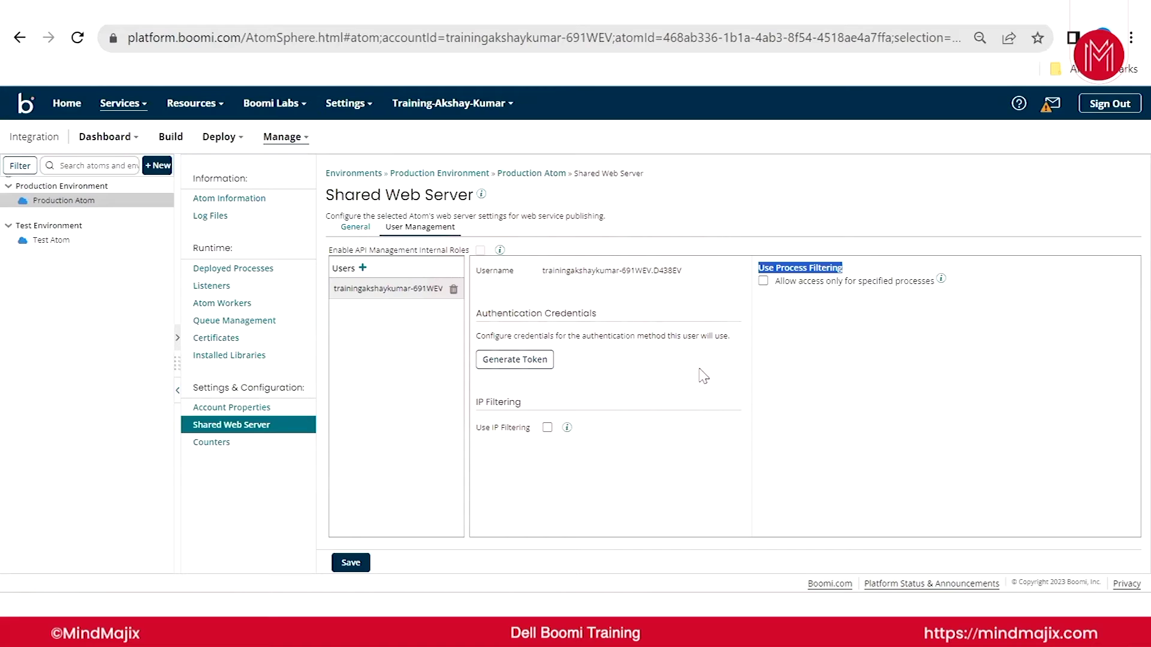
click(762, 281)
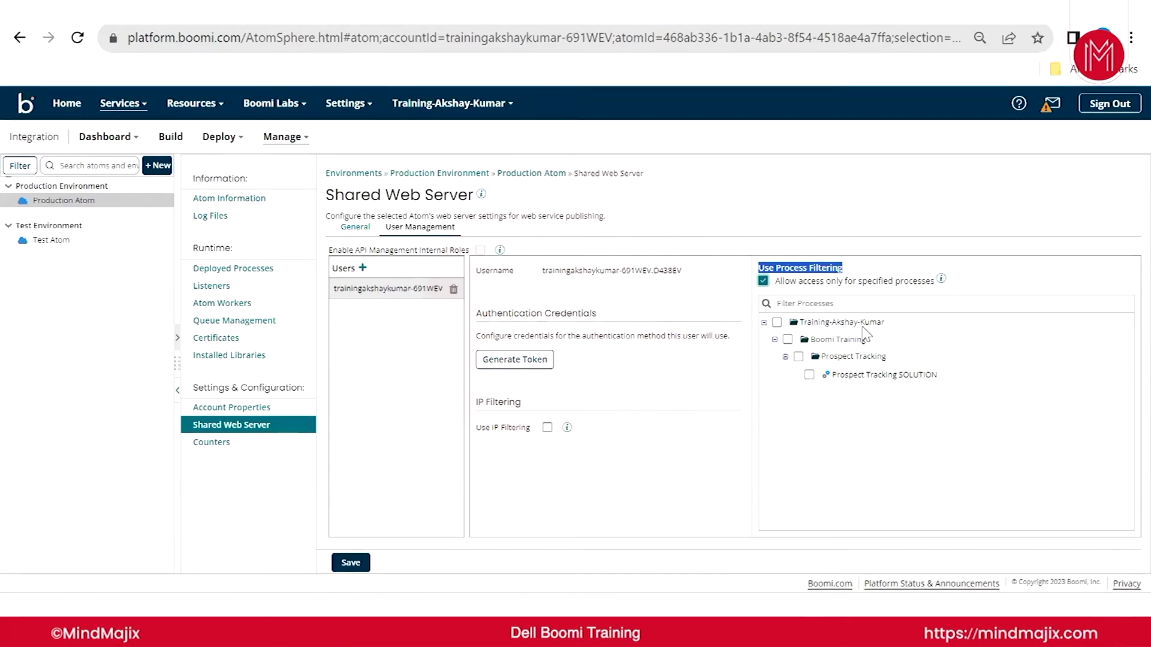
click(819, 304)
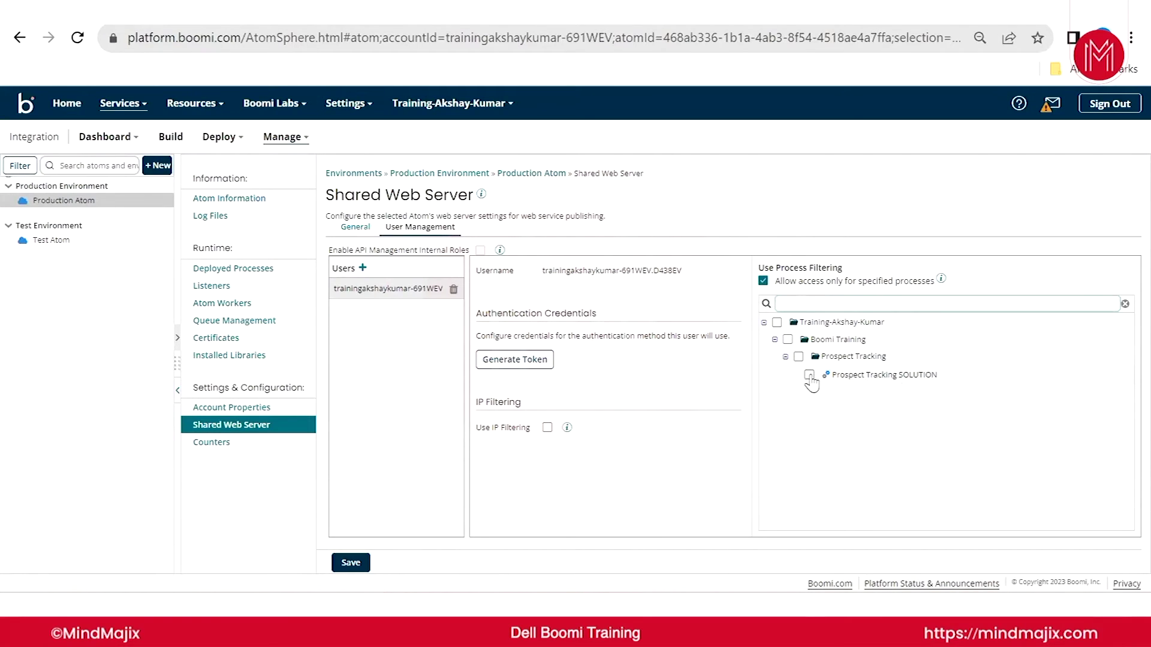
click(809, 376)
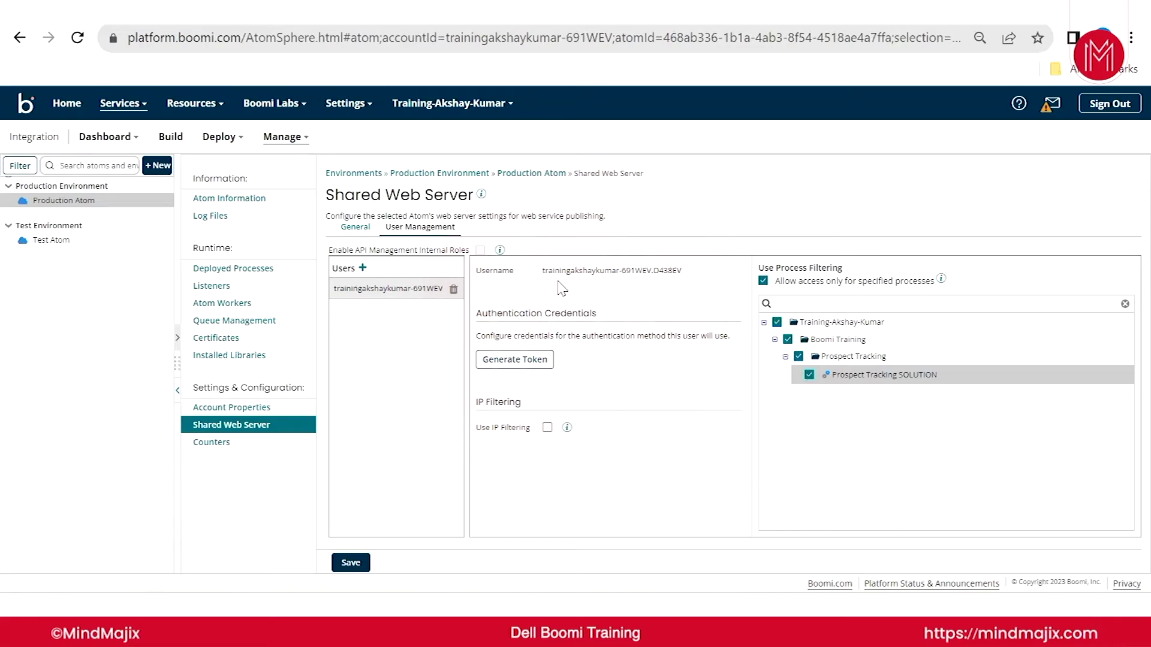
- Generate an authentication token for the Shared Web Server user and copy it
click(516, 364)
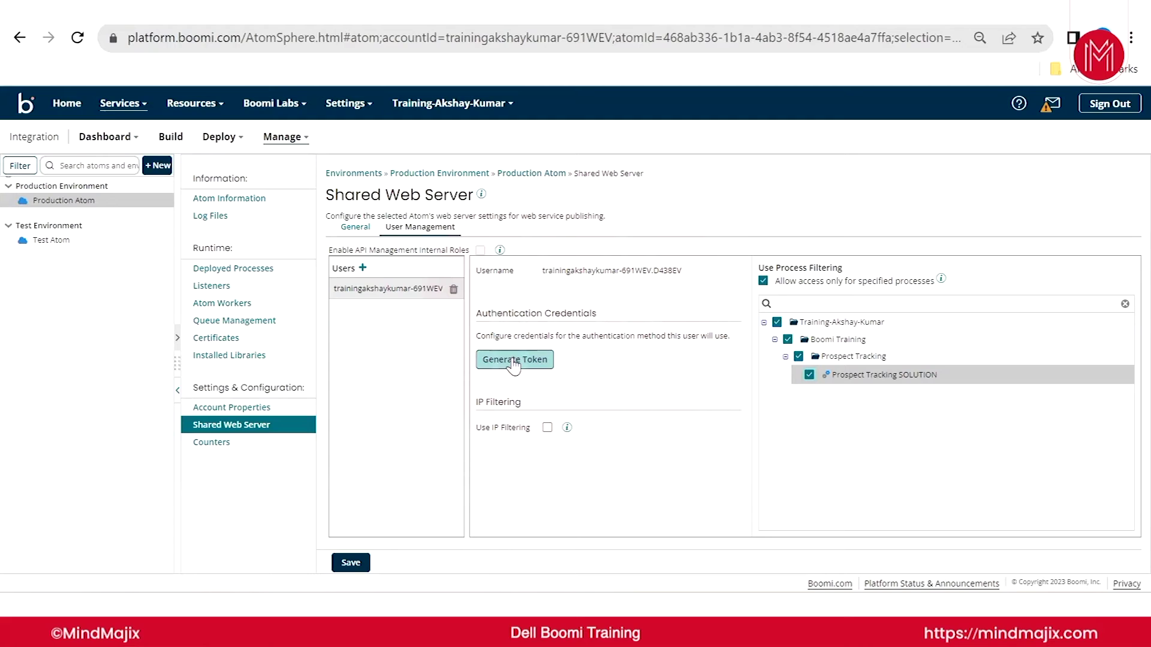
click(515, 362)
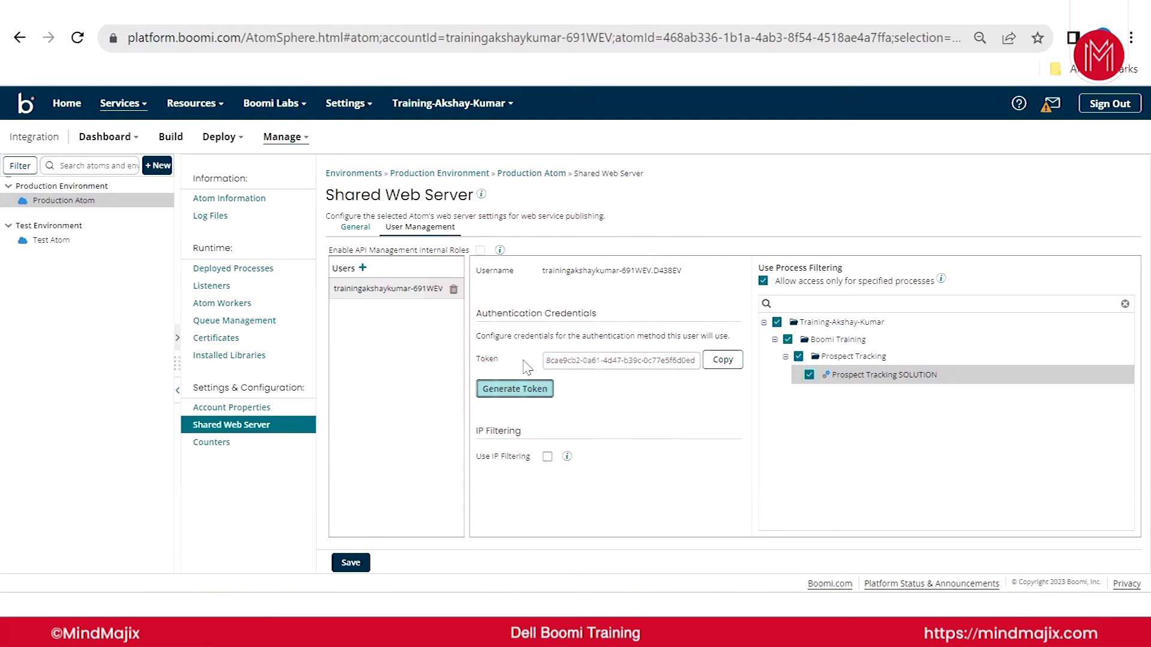
click(566, 360)
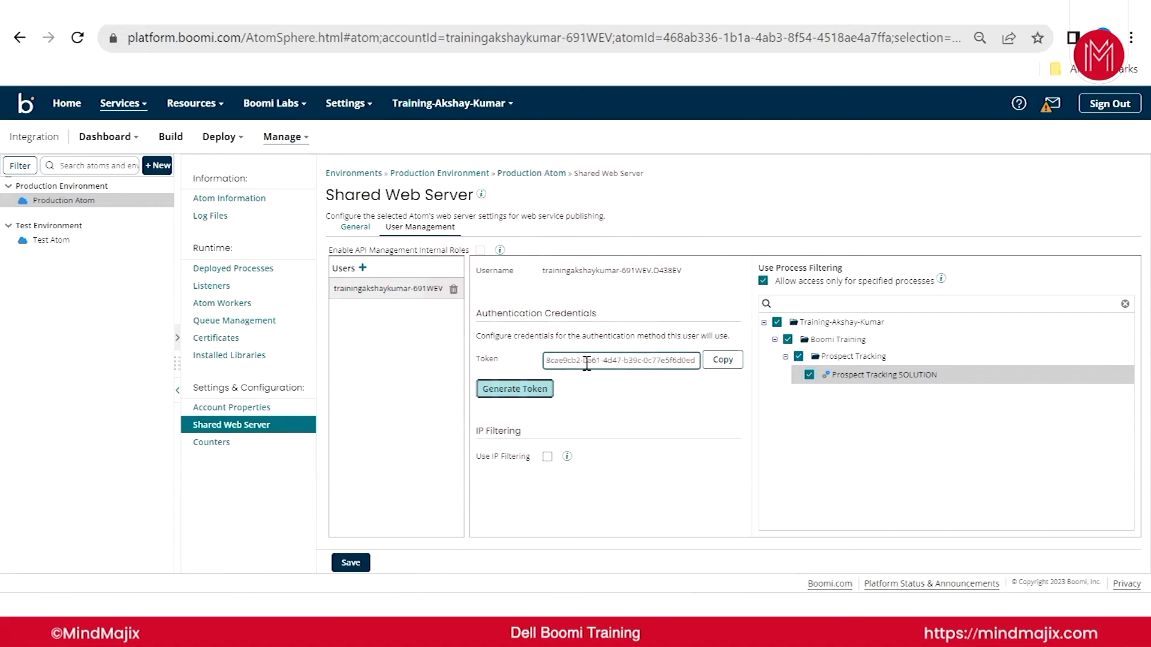
click(724, 362)
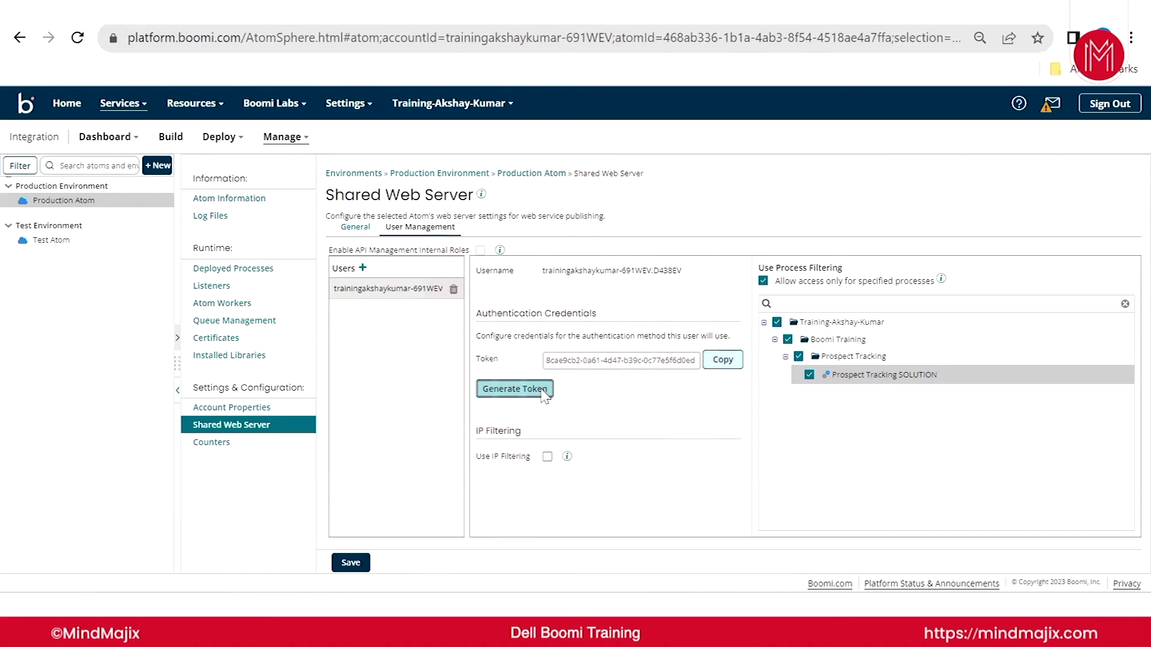
- Copy the web server username into Notepad++ on a new line below the API URL and remove its leading indentation
drag(542, 272, 705, 274)
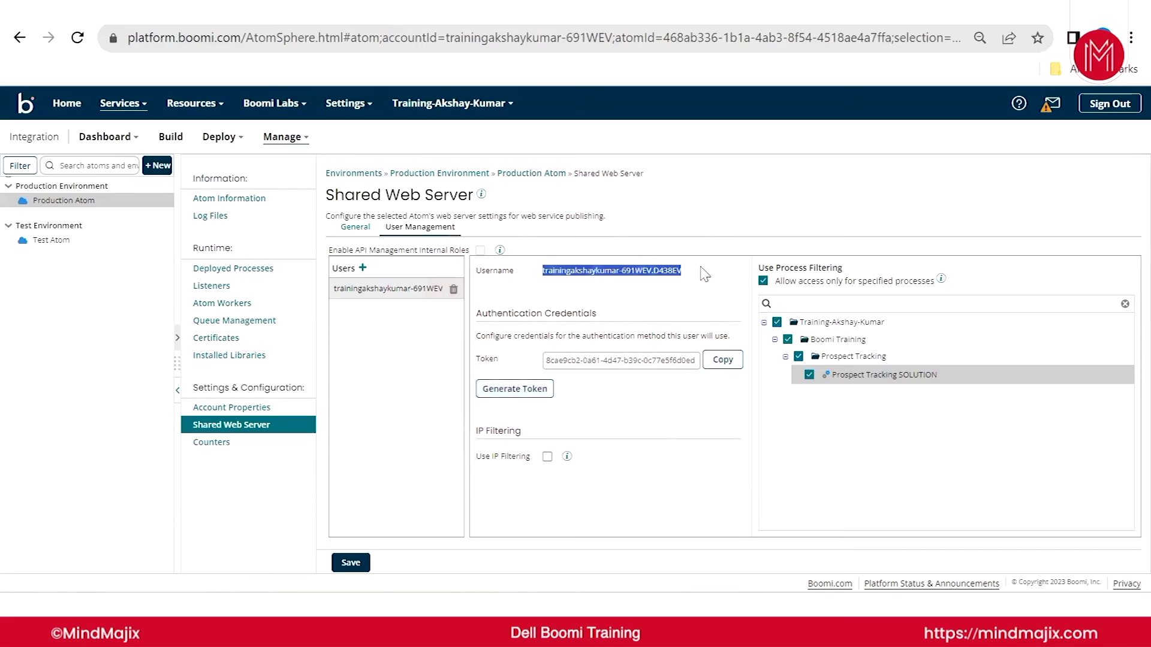
click(567, 500)
key(alt+Tab)
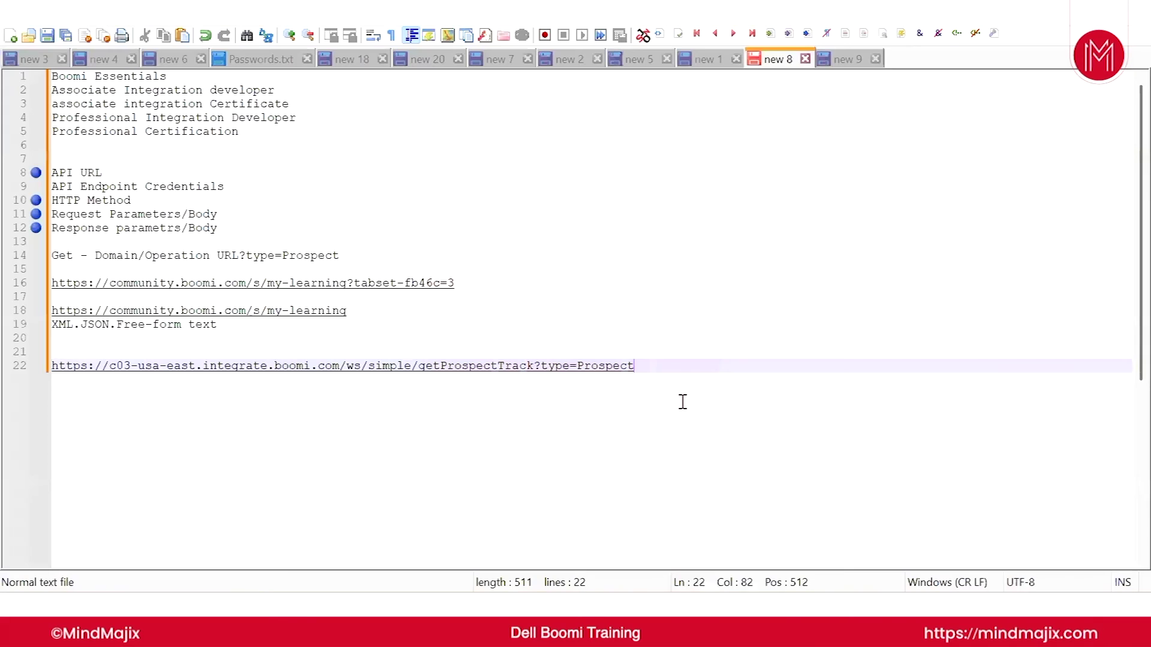
key(Return)
key(ctrl+v)
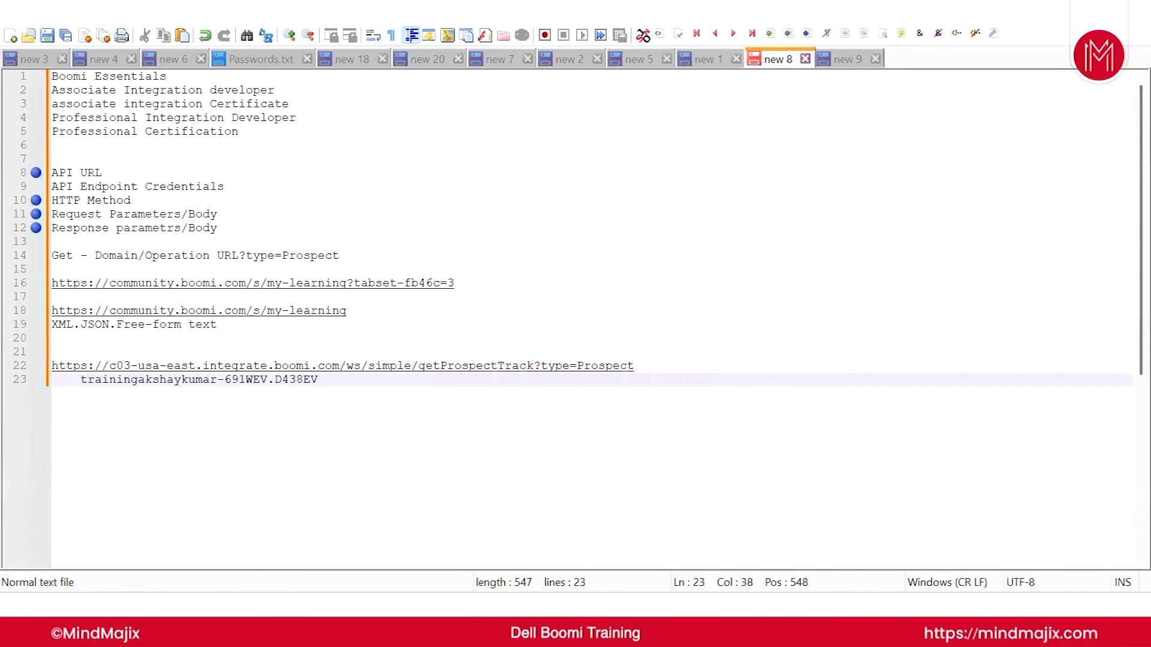
click(47, 381)
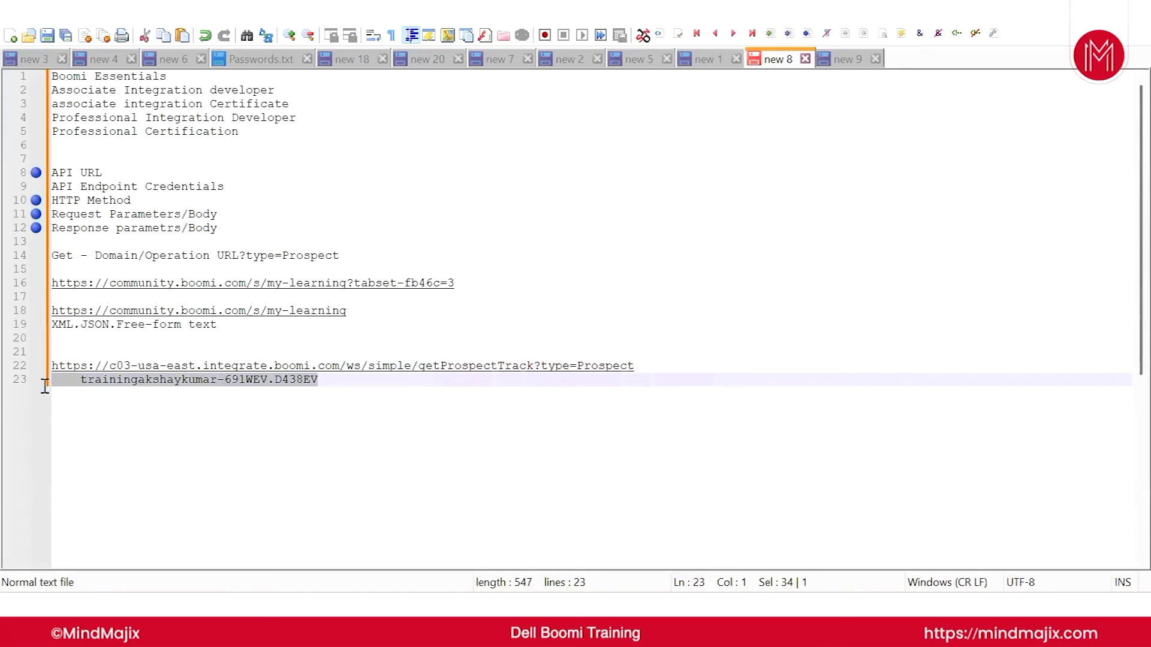
click(76, 395)
drag(80, 382, 28, 380)
key(Delete)
click(292, 384)
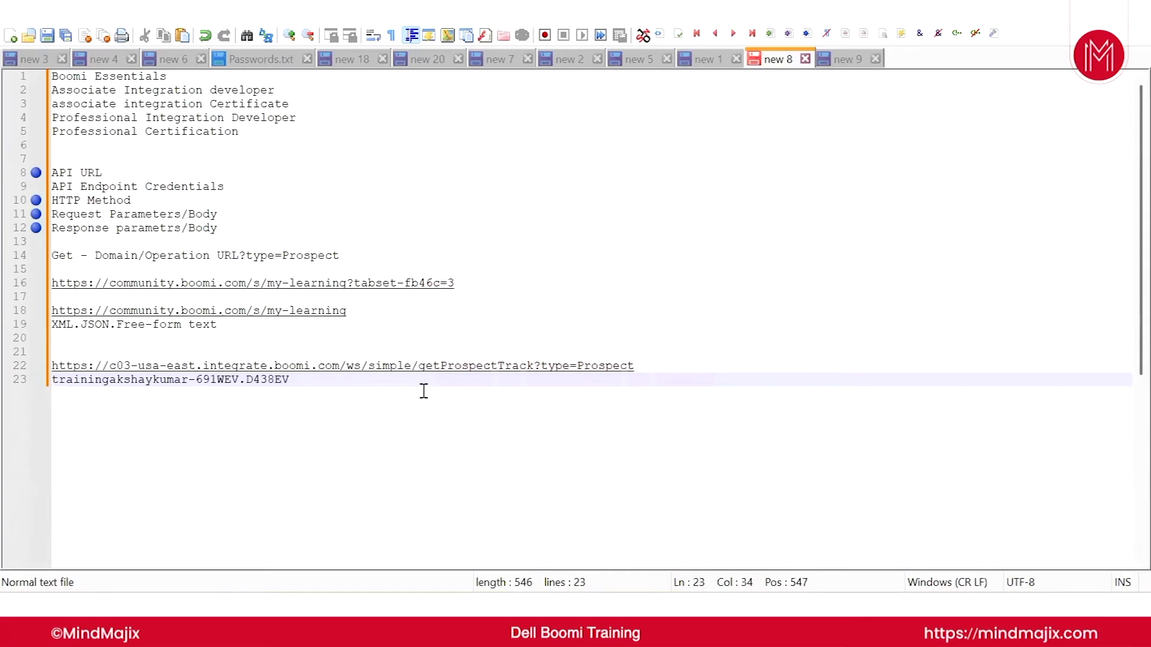
- Copy the authentication token from Boomi and paste it on a new line below the username in the notes
key(alt+Tab)
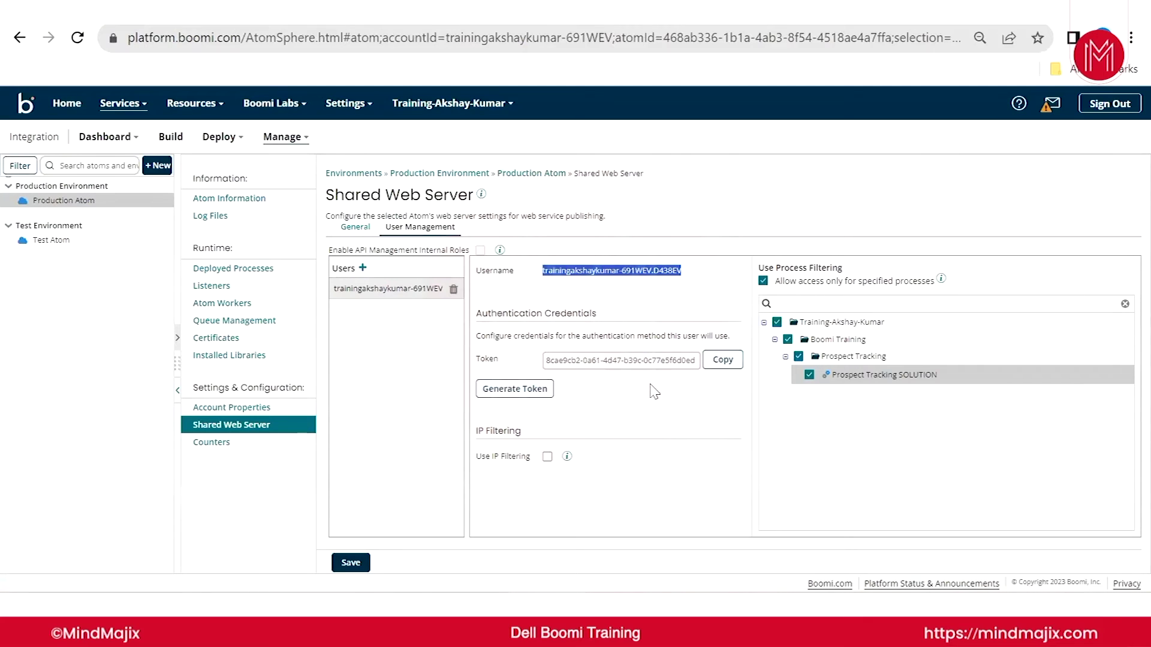
click(723, 360)
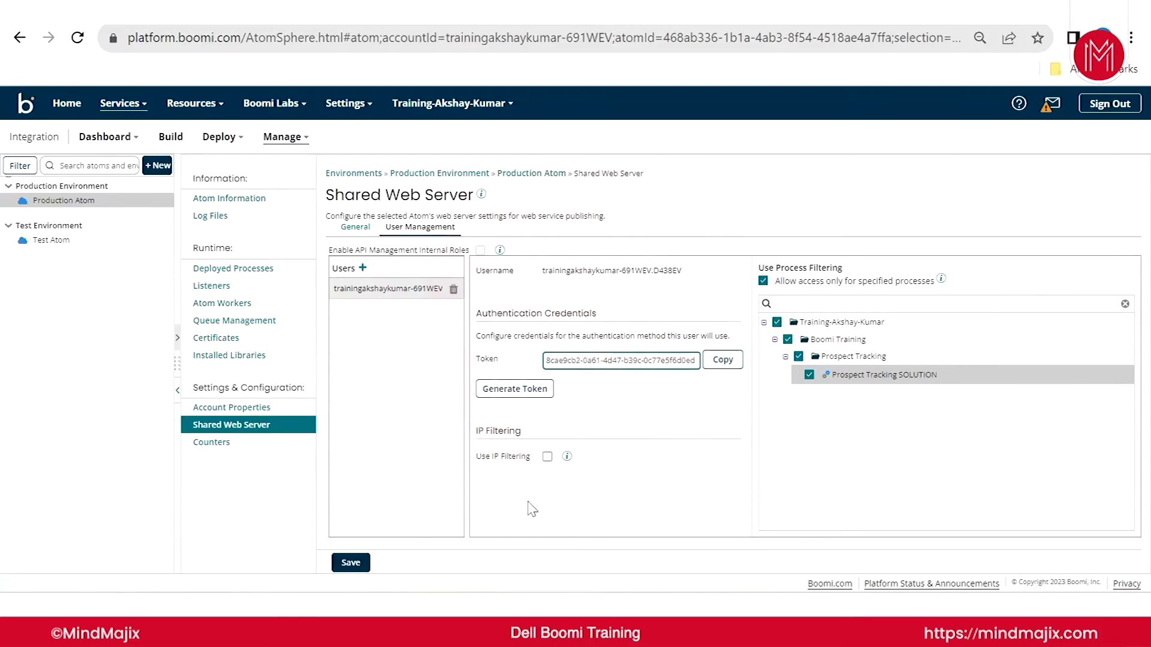
click(483, 606)
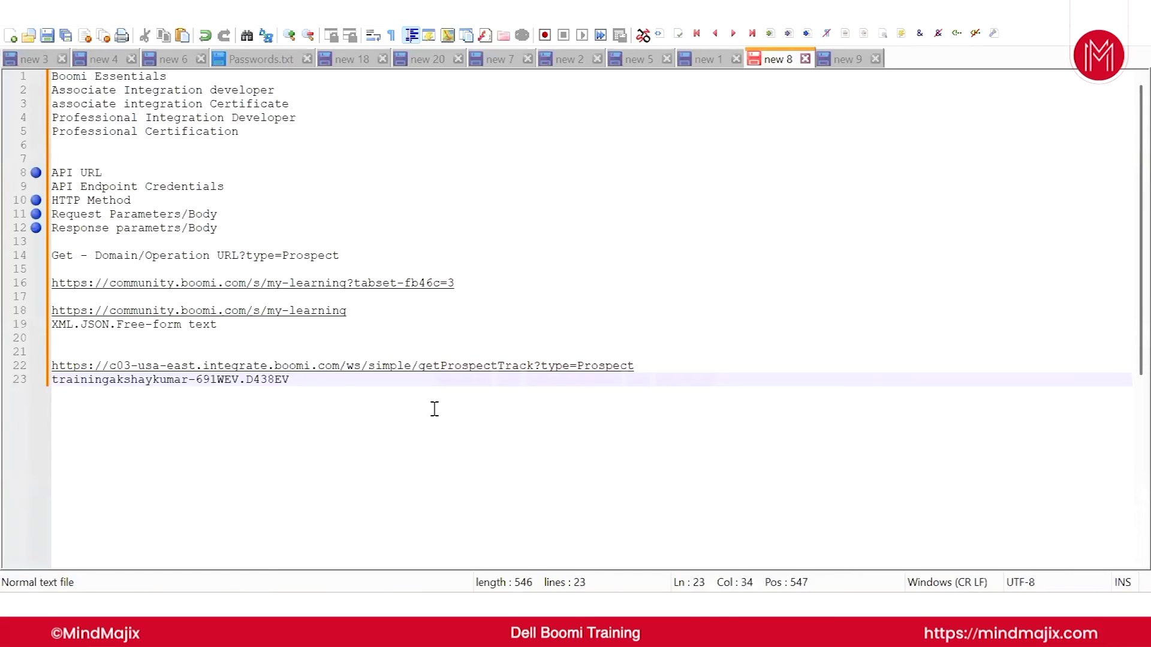
key(Return)
key(ctrl+v)
- Generate a new authentication token in Boomi and replace the token line in the notes with it
key(alt+Tab)
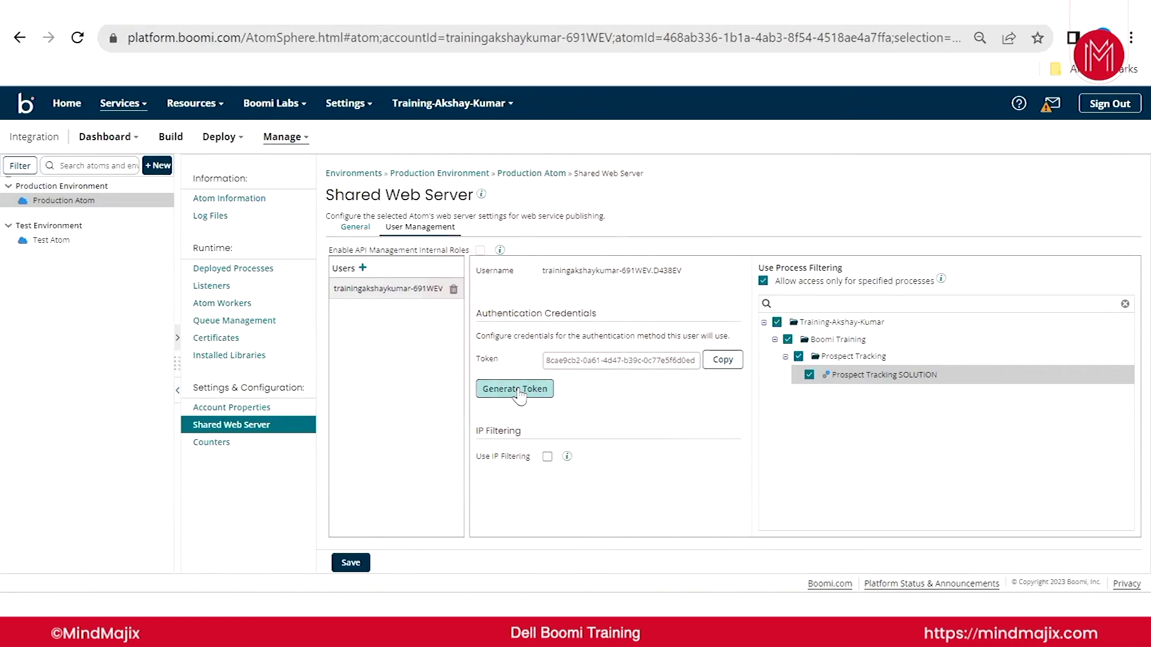
click(720, 362)
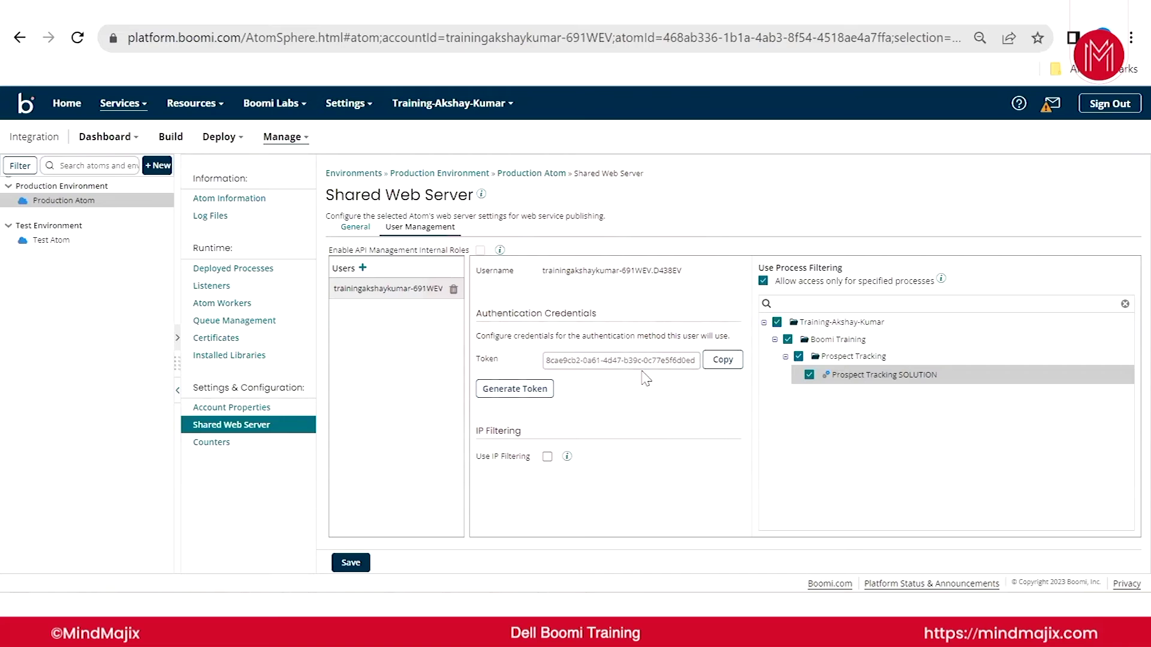
click(520, 391)
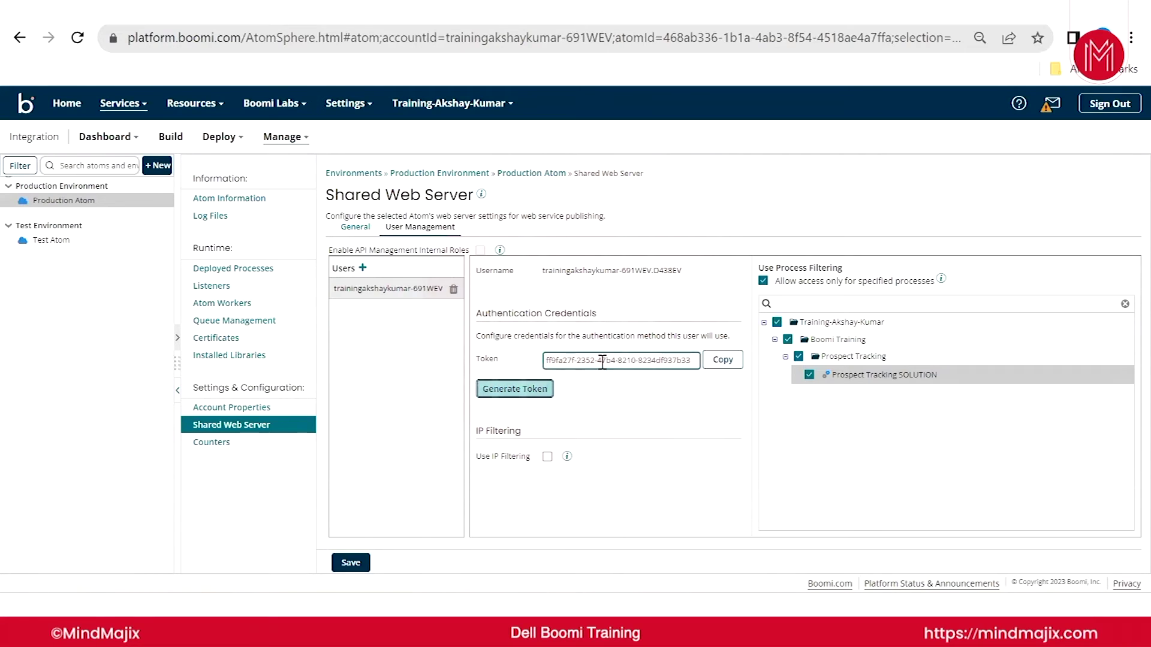
click(725, 363)
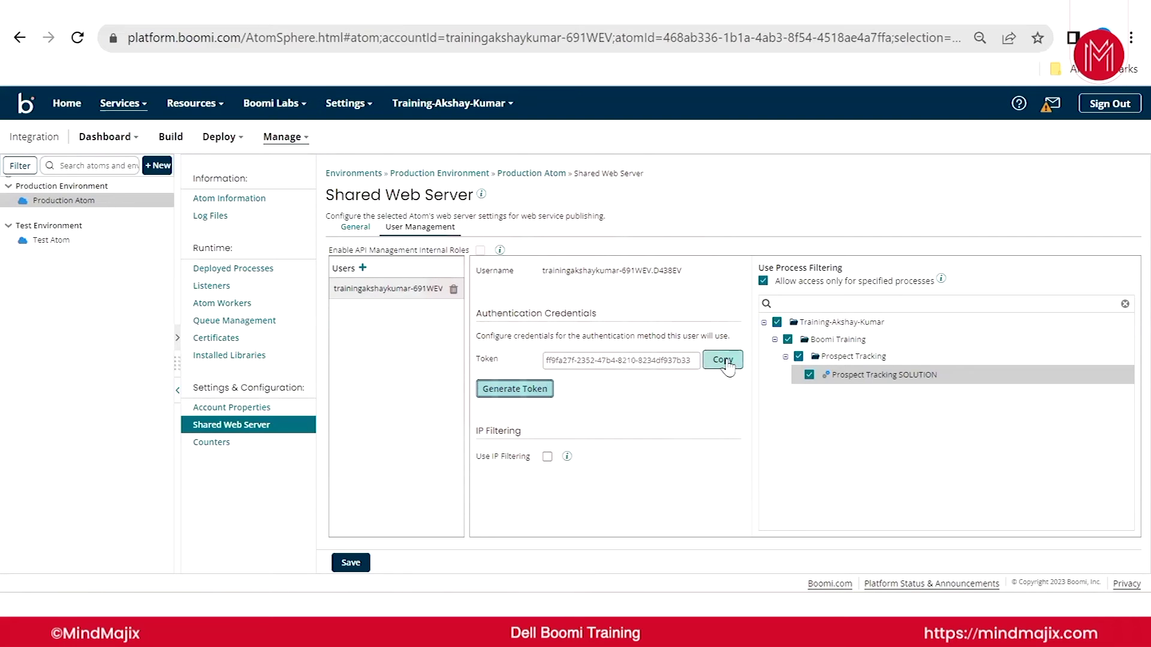
click(725, 361)
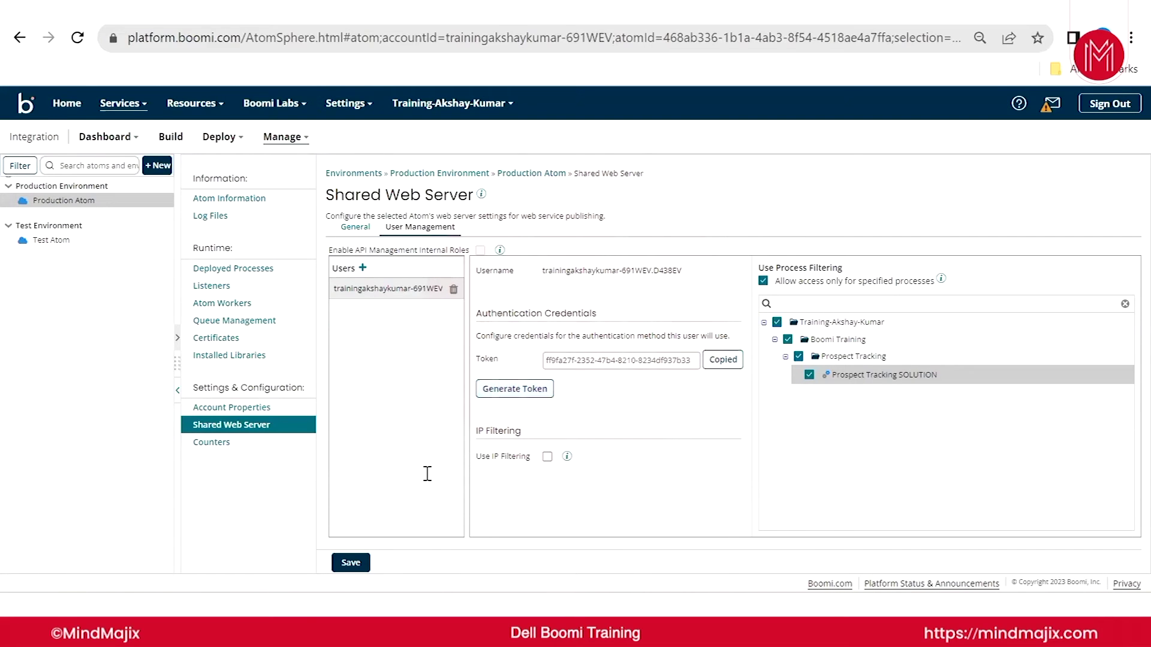
key(alt+Tab)
drag(322, 407, 30, 399)
key(ctrl+v)
- Save the Shared Web Server settings in Boomi, then reveal the user's stored token and copy it
key(alt+Tab)
click(350, 563)
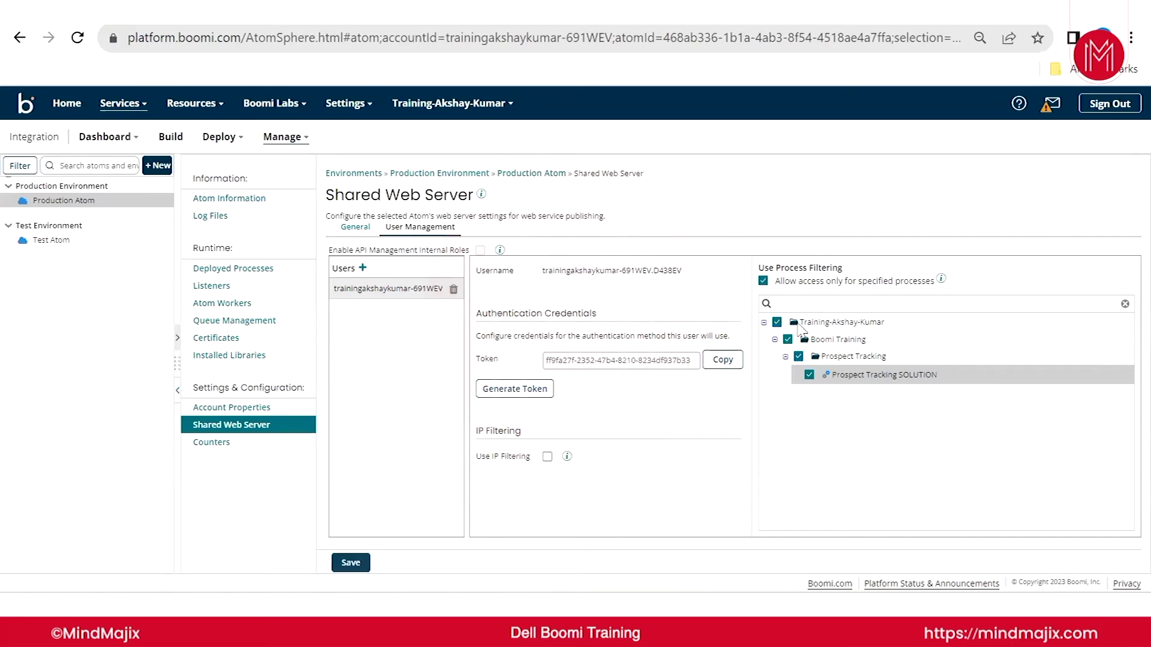
click(351, 565)
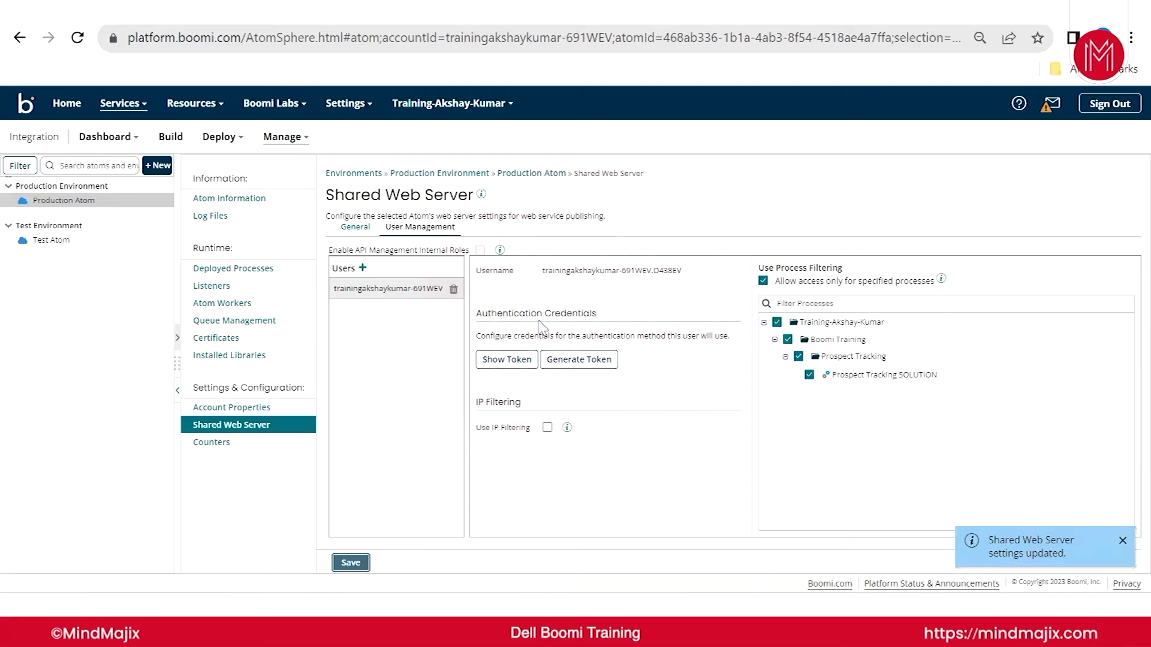
click(503, 361)
click(722, 359)
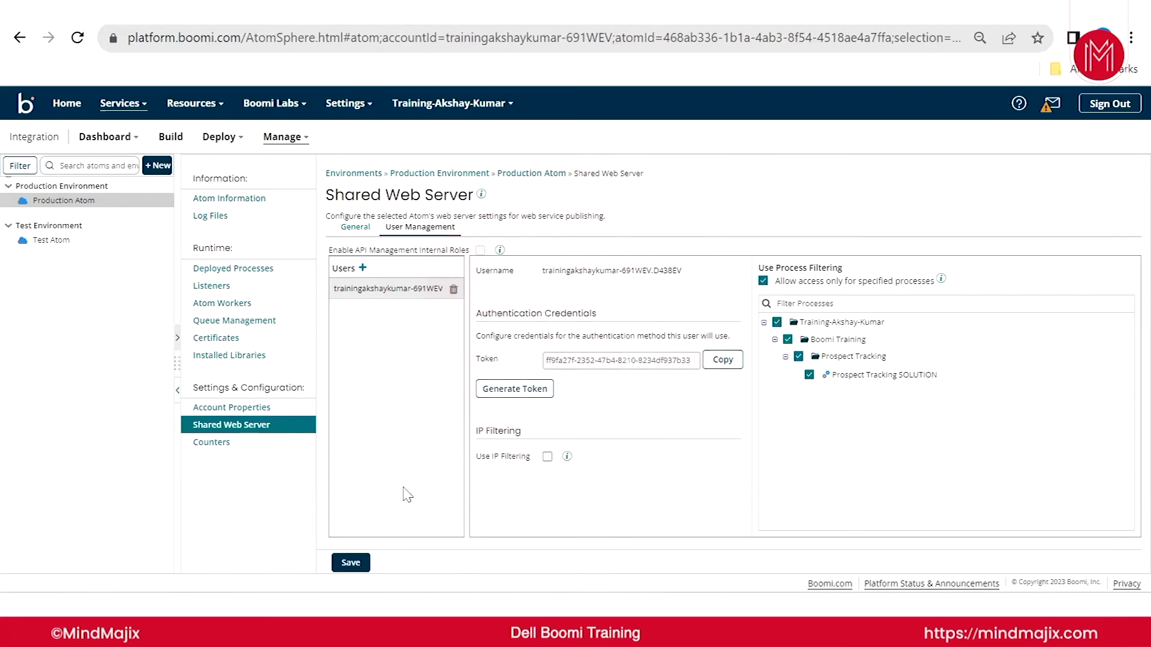
- Copy the getProspectTrack?type=Prospect API URL from the notes, switch to Postman and paste it as the URL of a new HTTP request
key(alt+Tab)
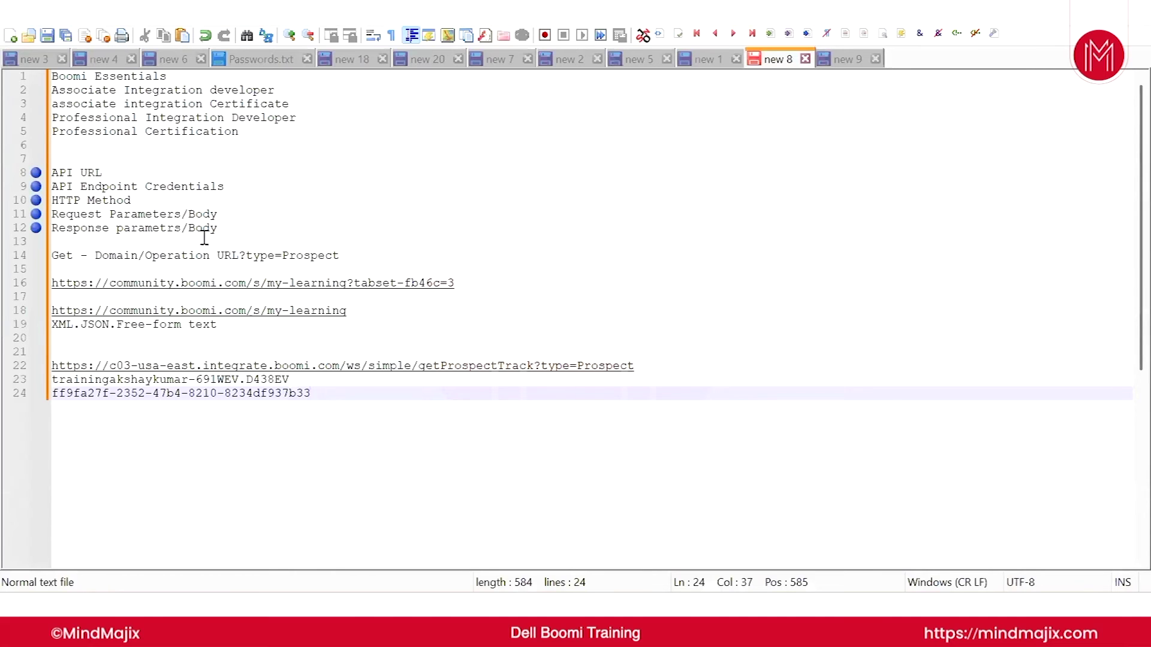
drag(672, 366, 23, 370)
key(ctrl+c)
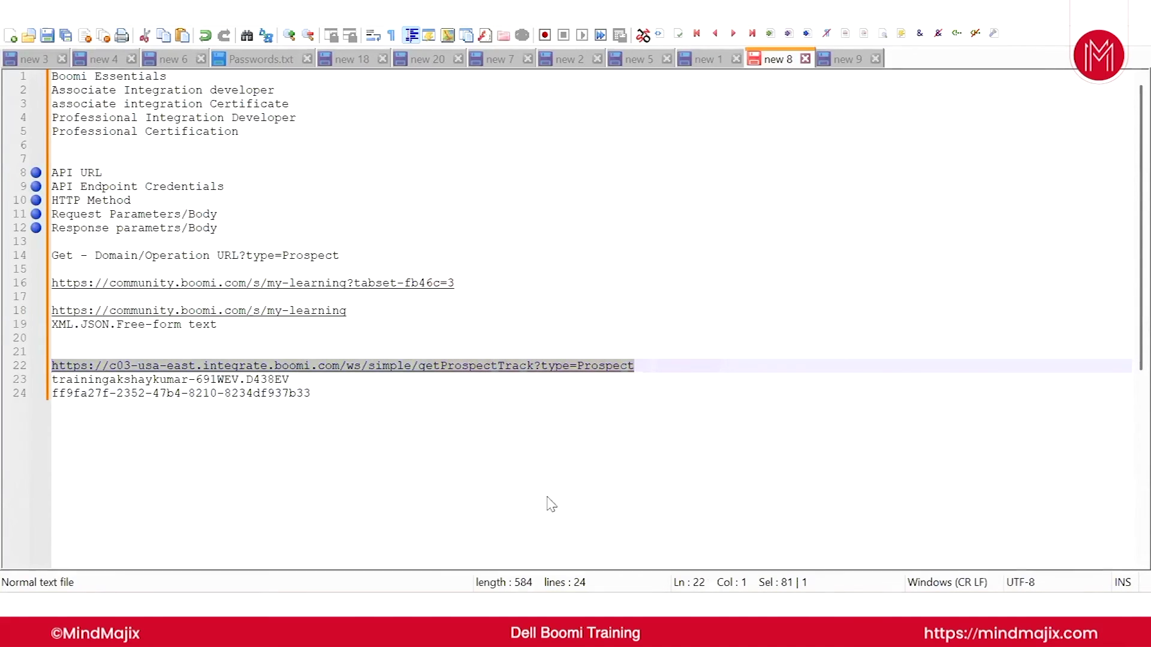
key(alt+Tab)
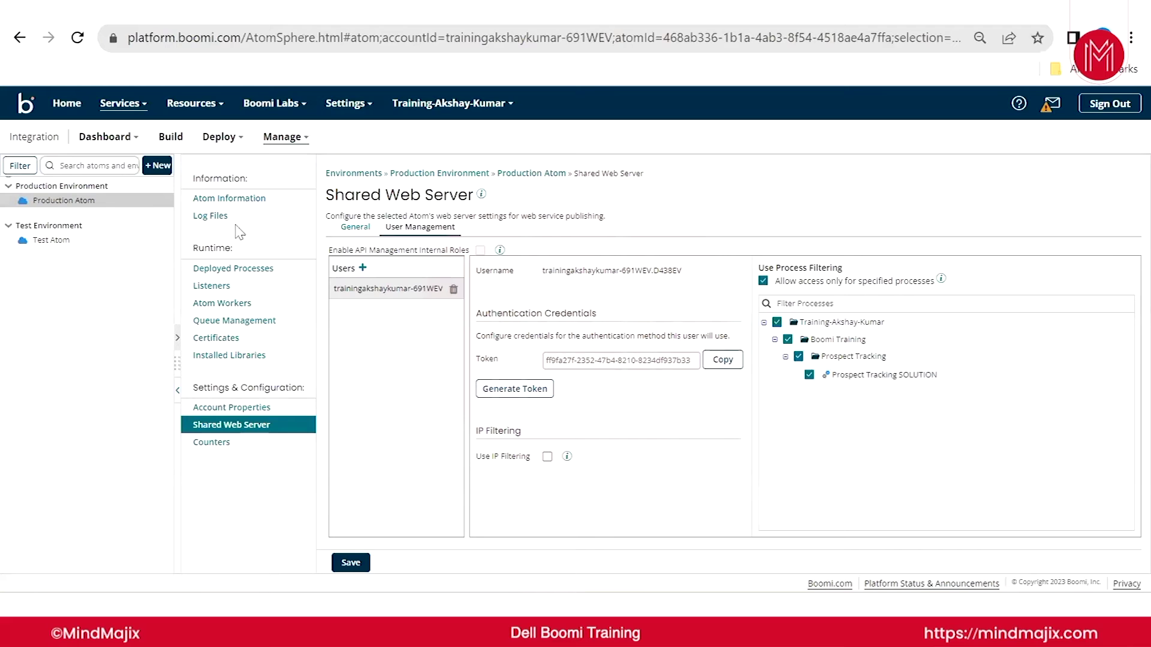
key(alt+Tab)
click(267, 150)
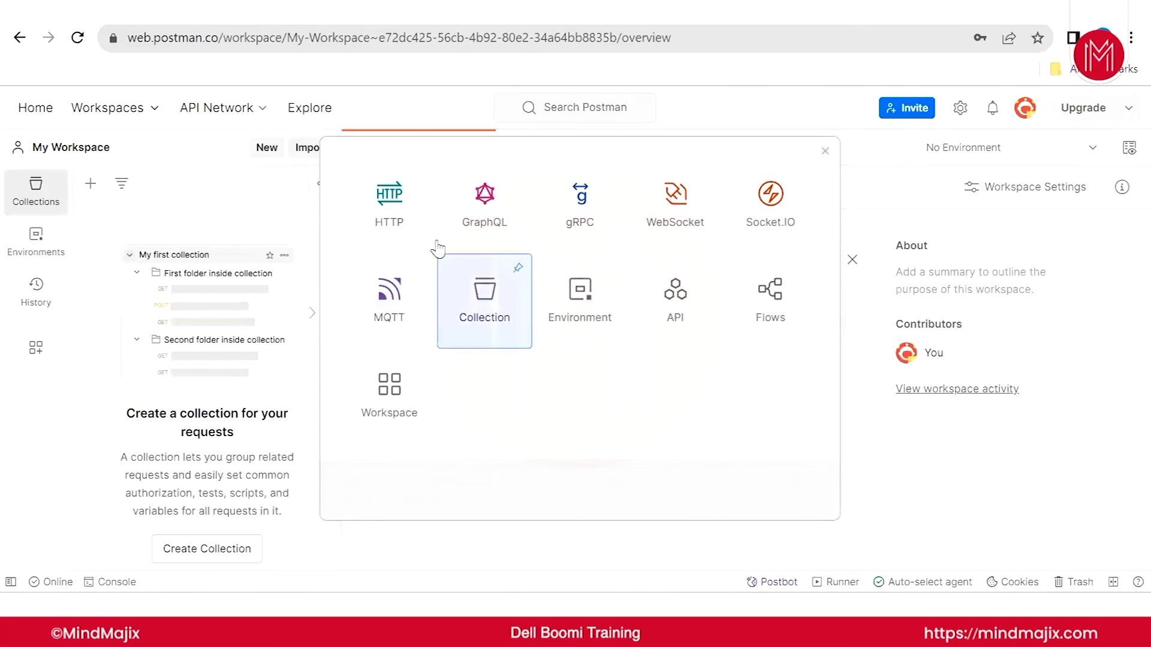
click(389, 204)
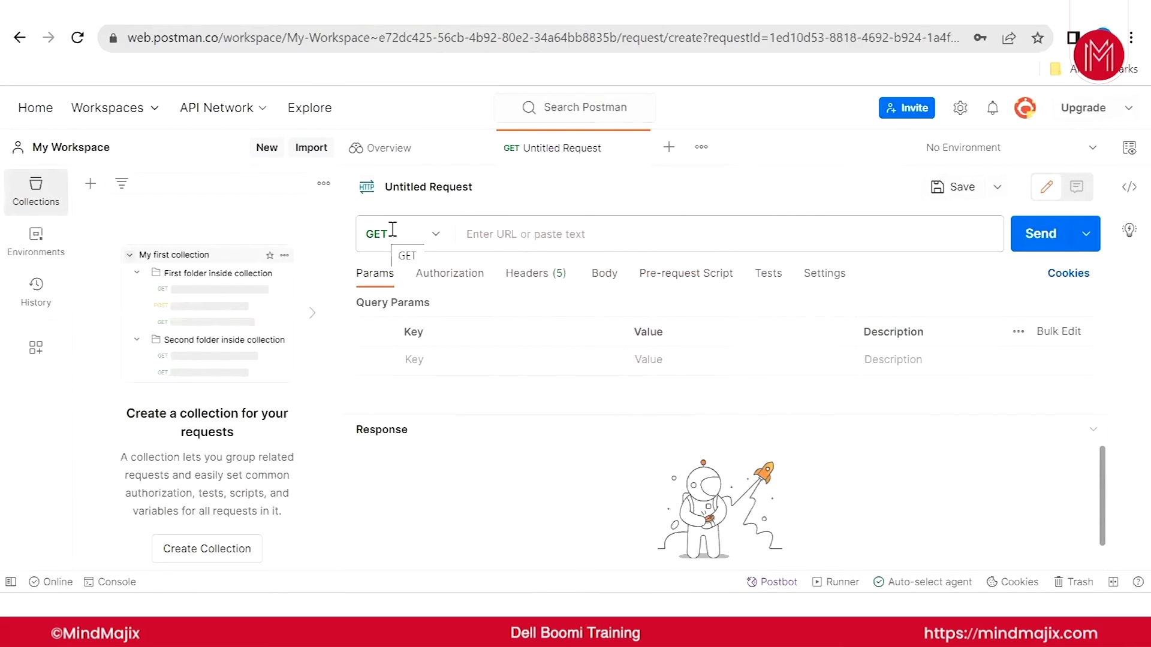
click(489, 234)
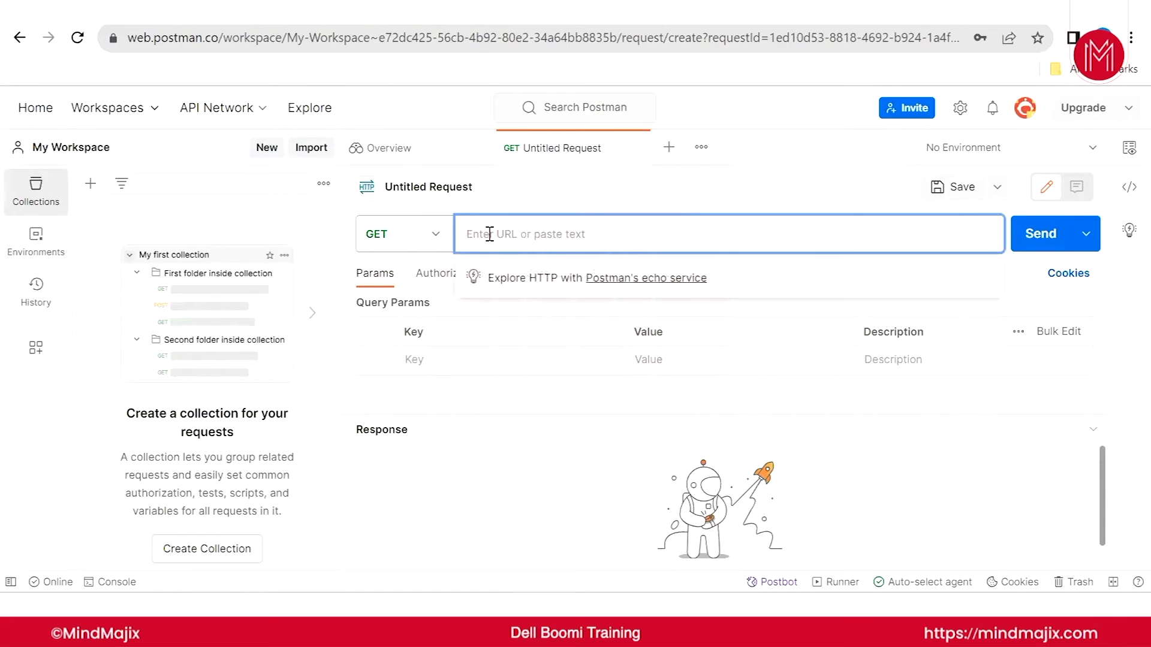
key(ctrl+v)
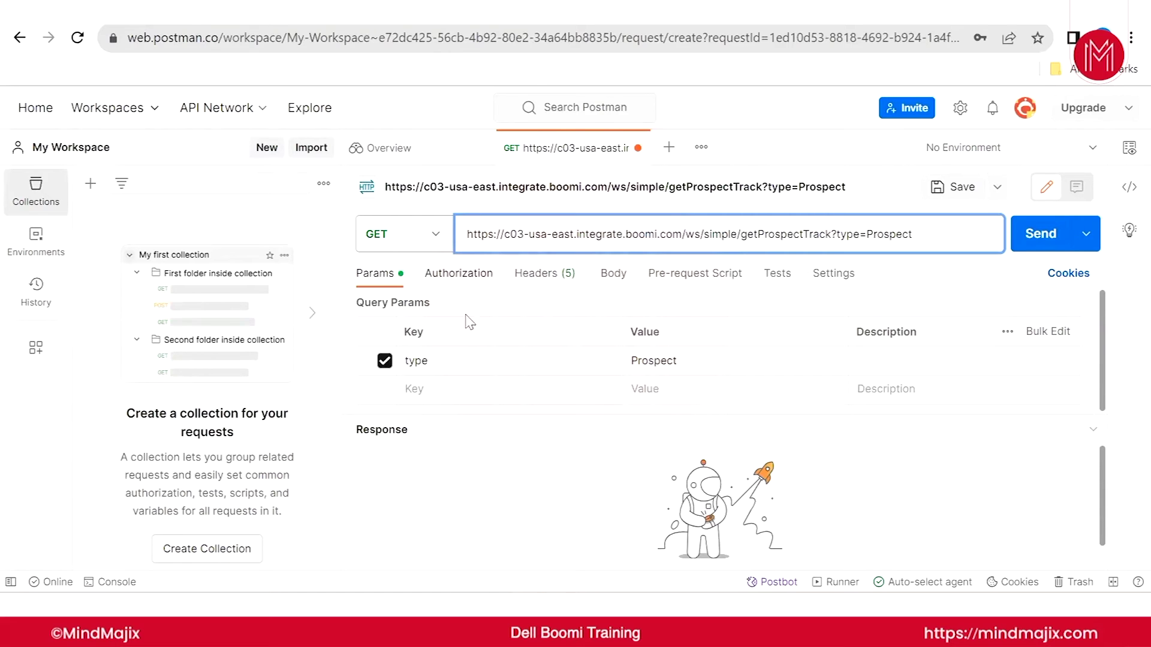
- Set the request's authorization type to Basic Auth and dismiss the sensitive data notice
key(alt+Tab)
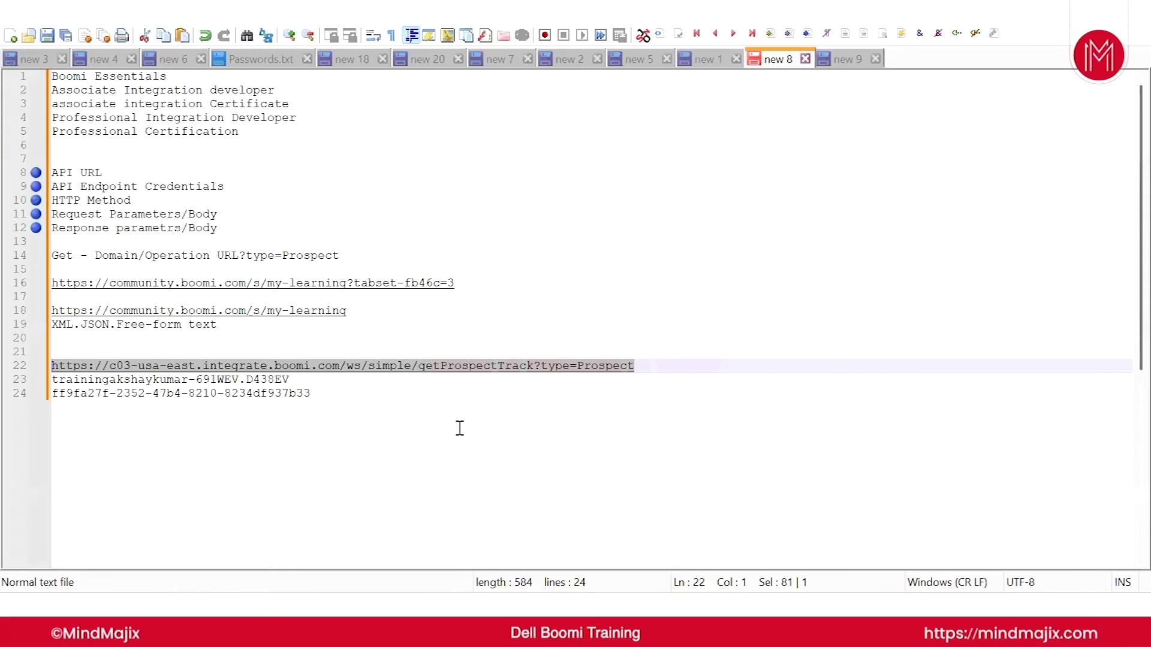
key(alt+Tab)
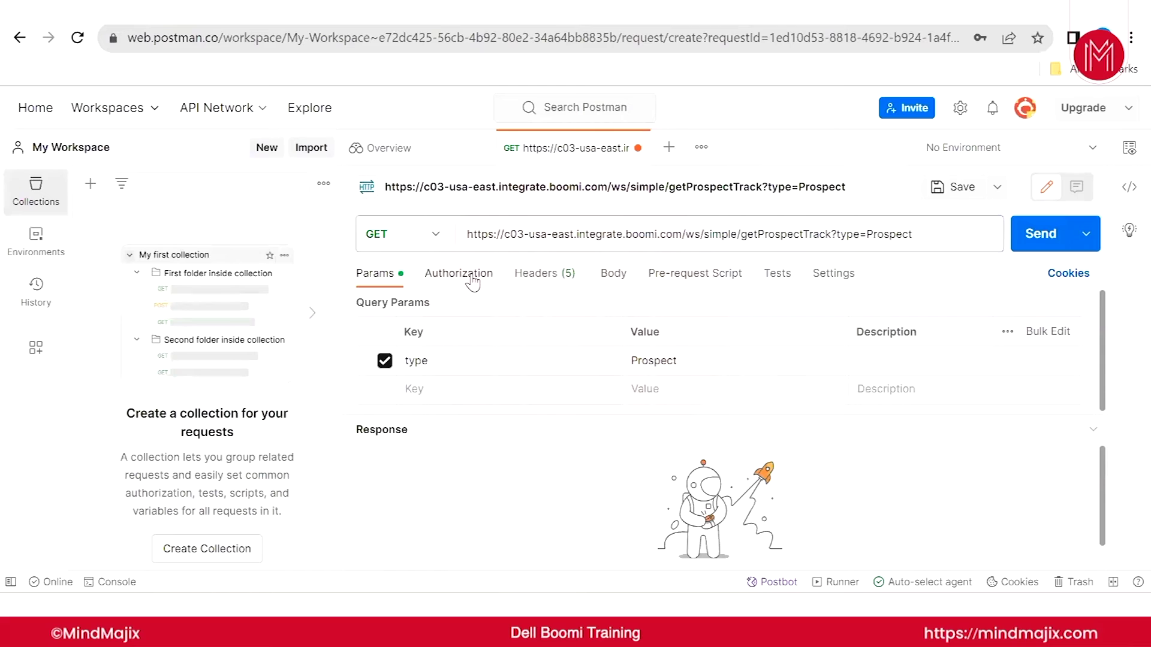
click(479, 290)
click(516, 322)
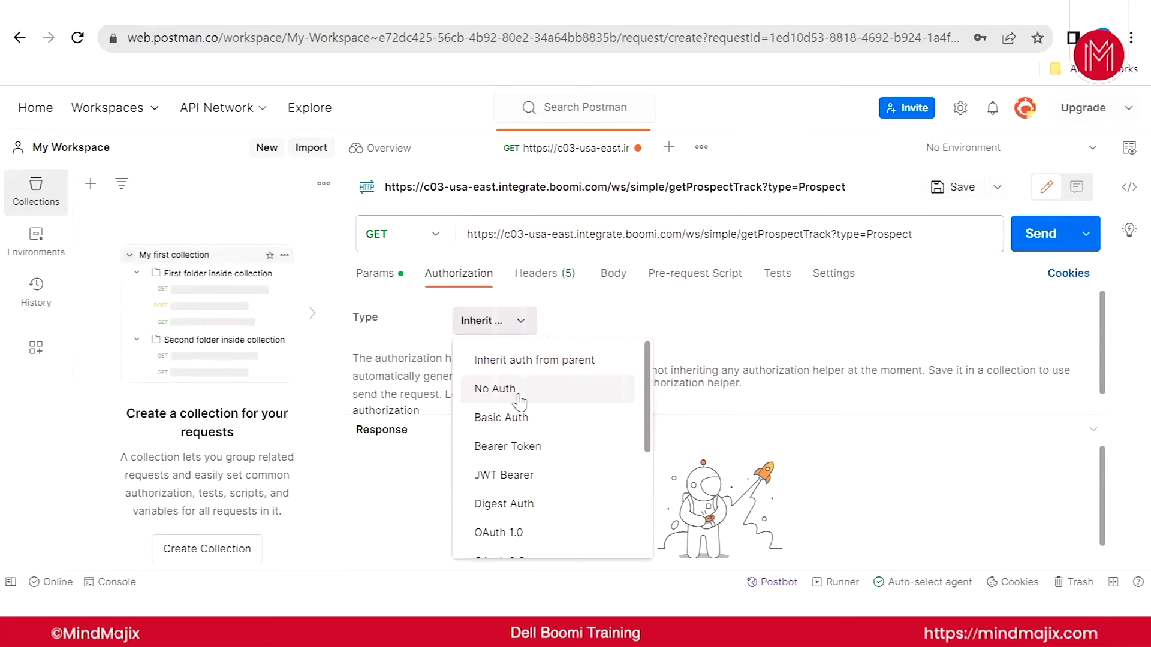
click(521, 422)
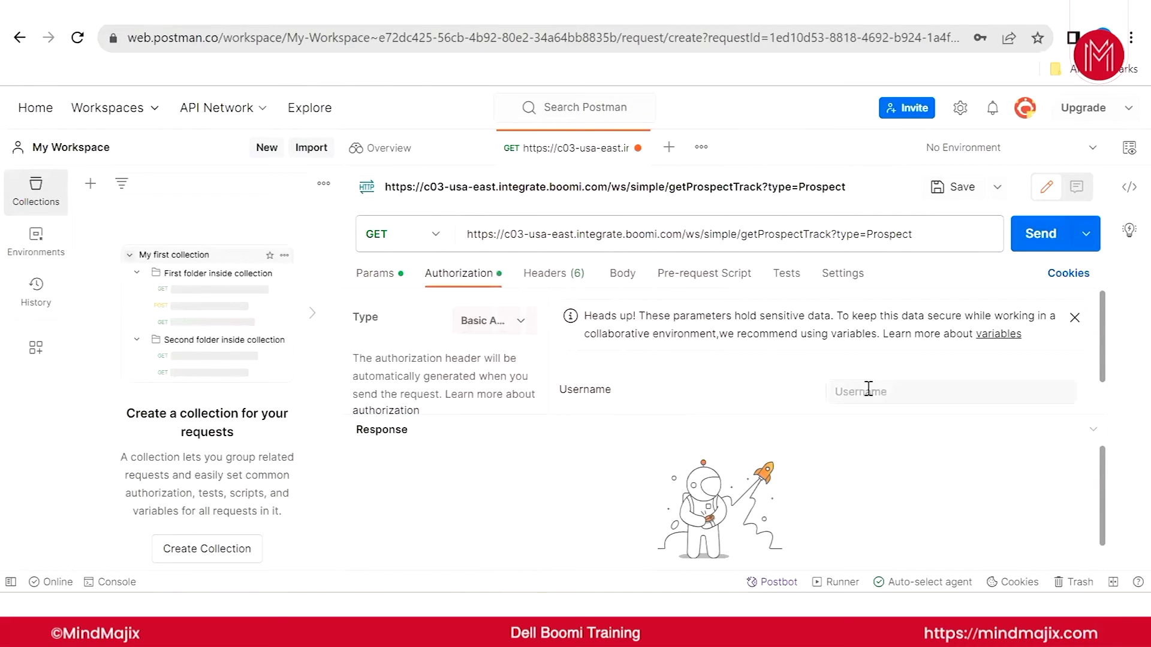
scroll(899, 377, down, 1)
scroll(899, 376, up, 1)
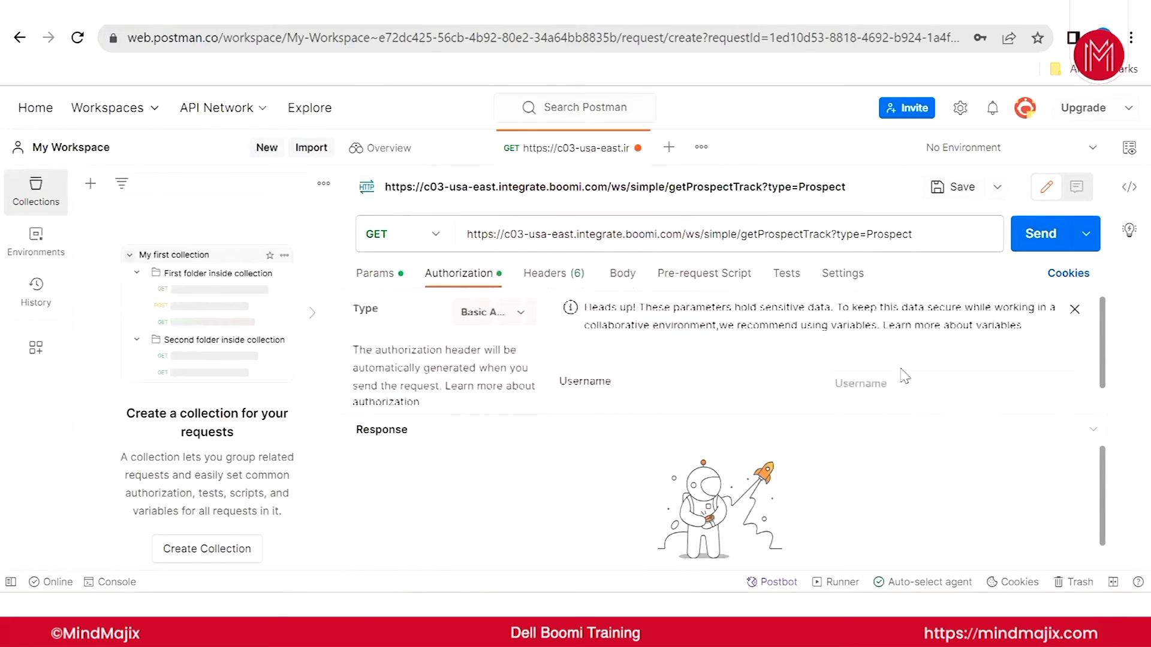
click(1074, 318)
- Copy the web server username from the notes into the Basic Auth username field in Postman, making sure it is complete
click(878, 326)
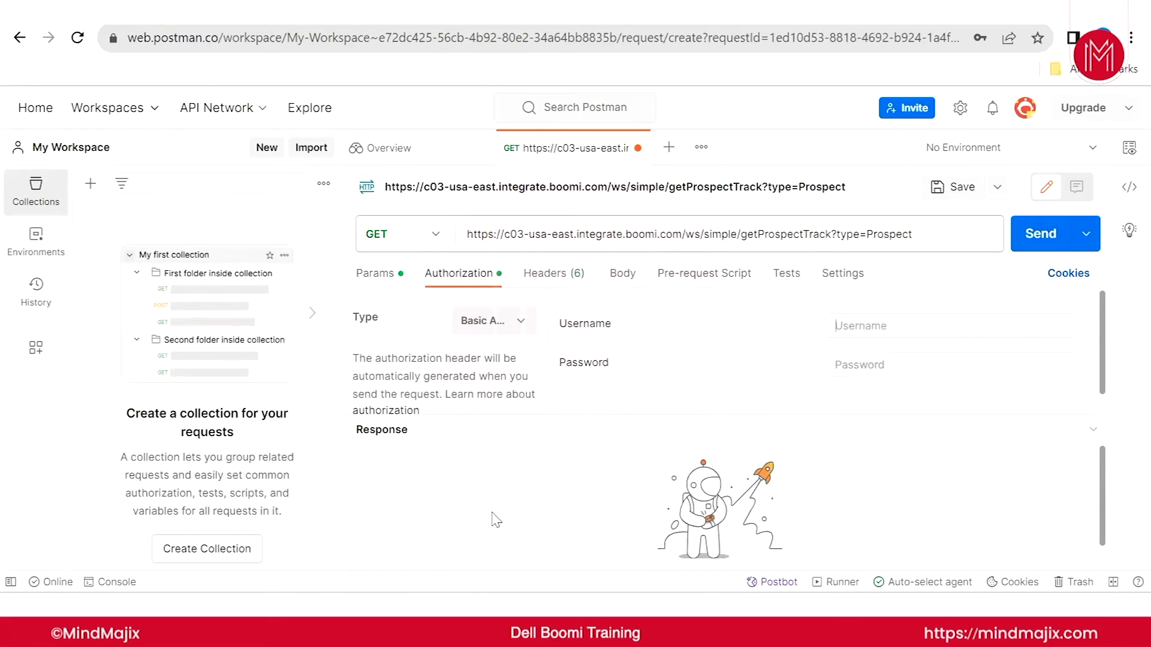
key(alt+Tab)
drag(320, 378, 9, 377)
key(ctrl+c)
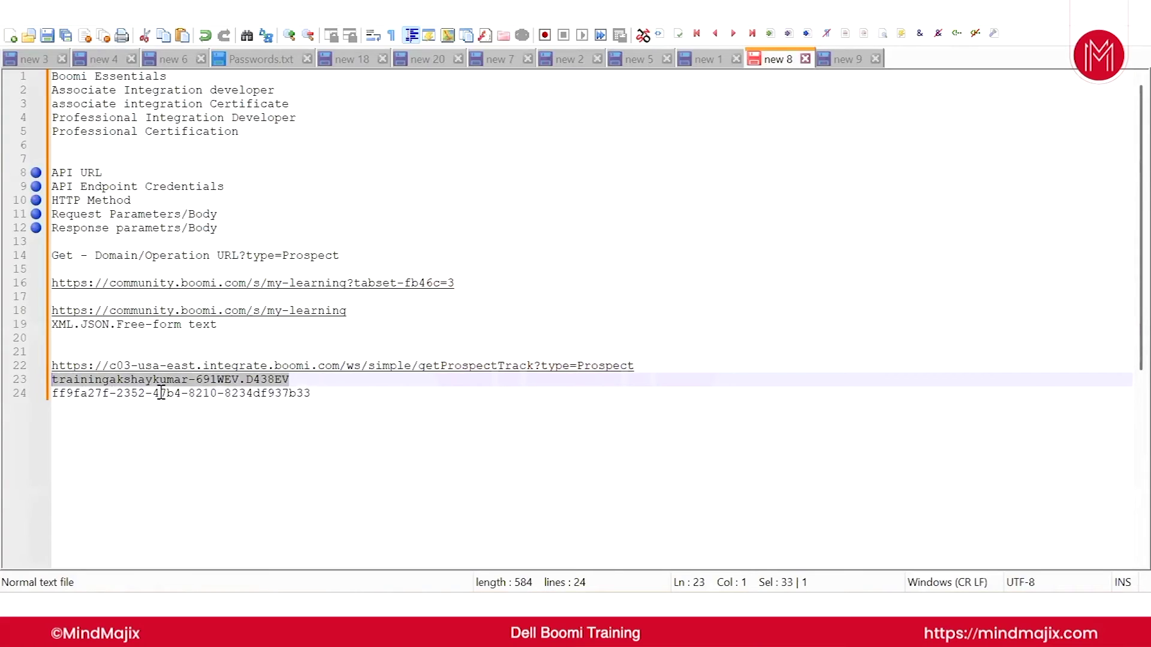
key(alt+Tab)
key(ctrl+v)
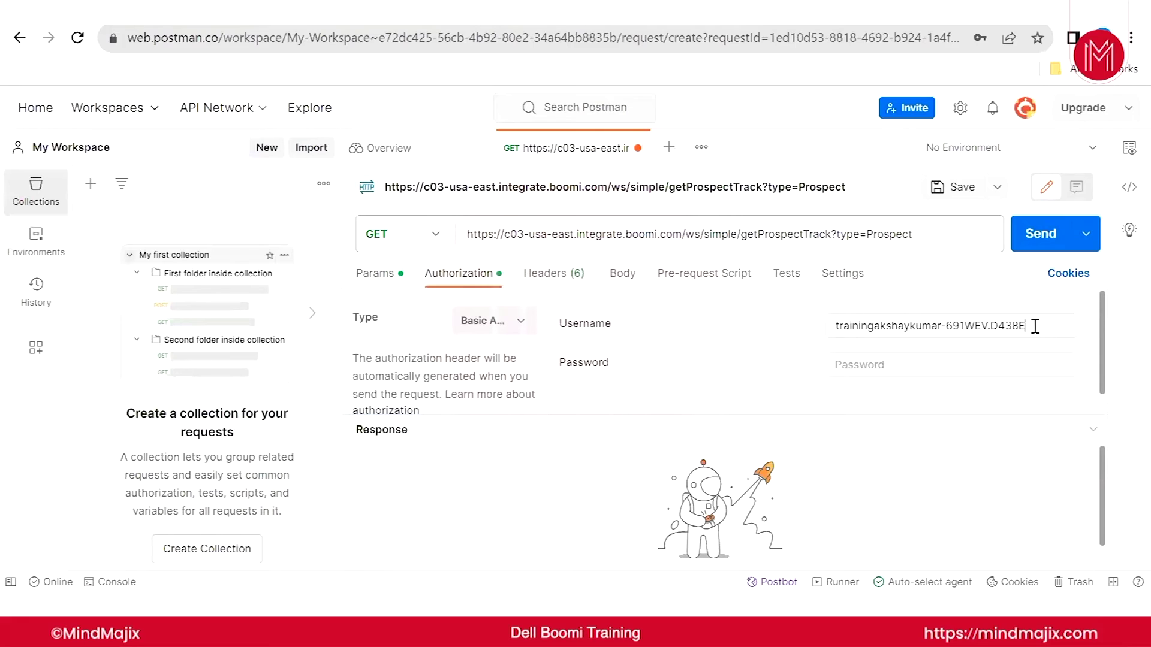
key(ctrl+a)
key(ctrl+v)
click(423, 440)
- Copy the authentication token from the notes and paste it into the Basic Auth password field in Postman
key(alt+Tab)
drag(318, 393, 46, 397)
key(ctrl+c)
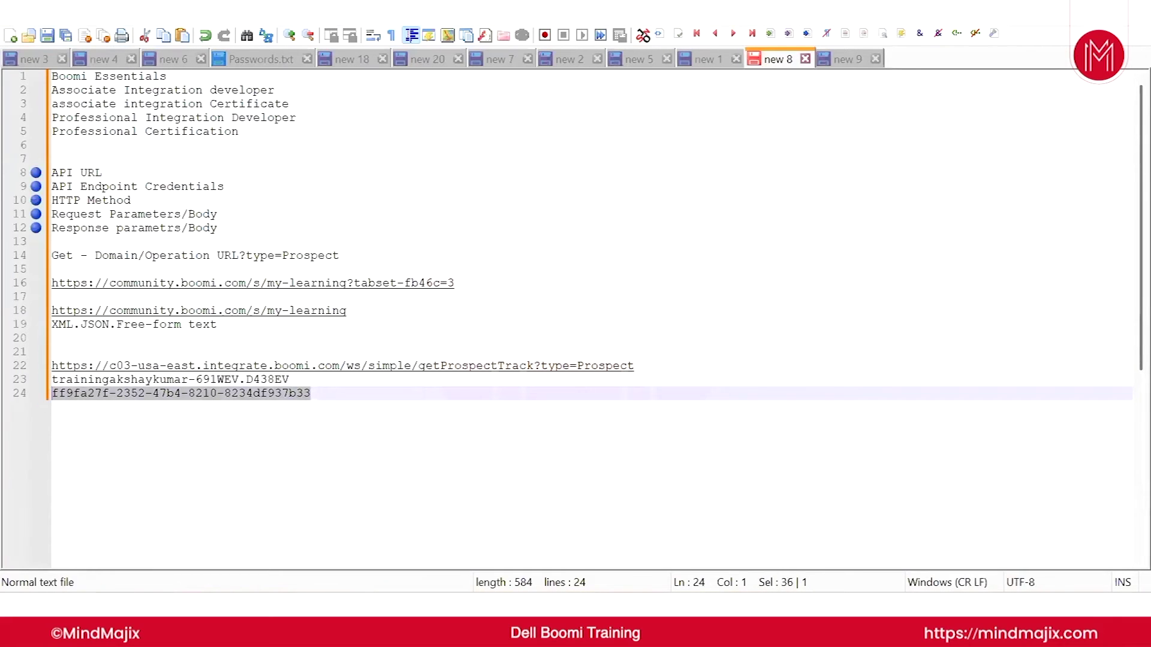
key(alt+Tab)
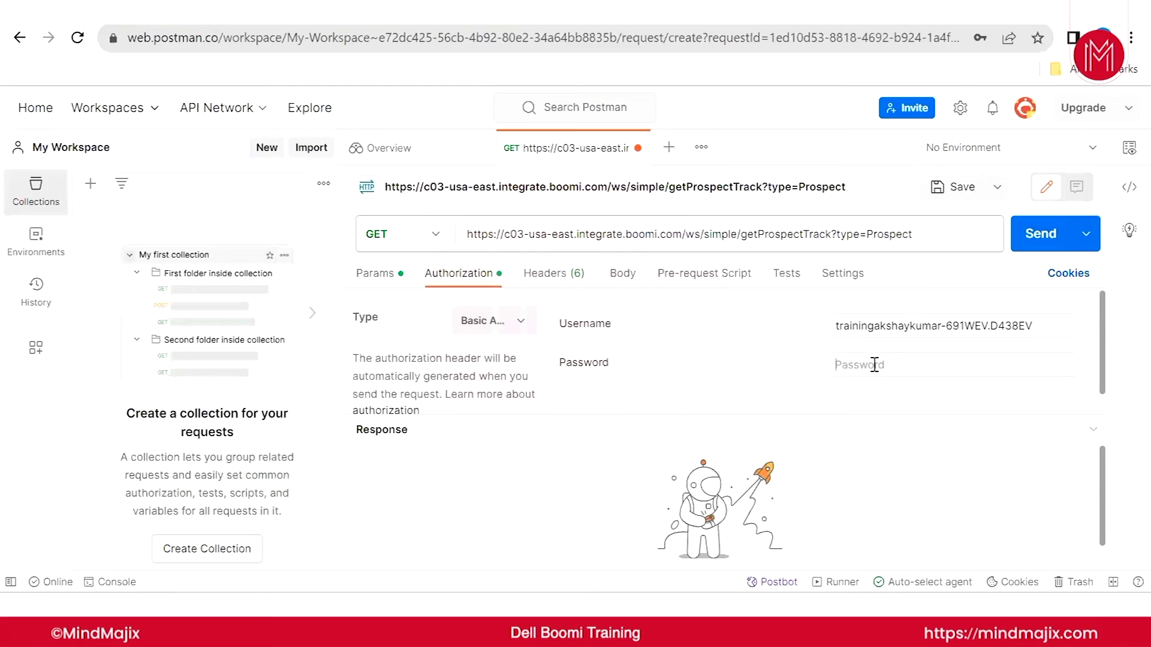
click(874, 364)
key(ctrl+v)
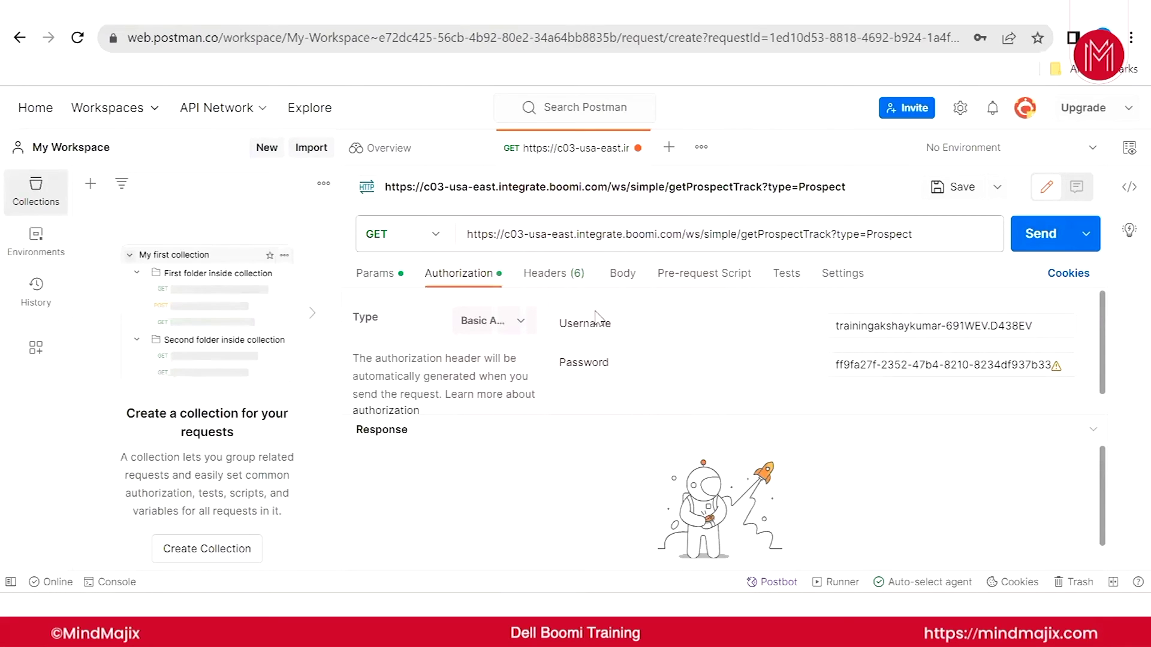
- Check the API requirements list in the notes and send the GET request from Postman
key(alt+Tab)
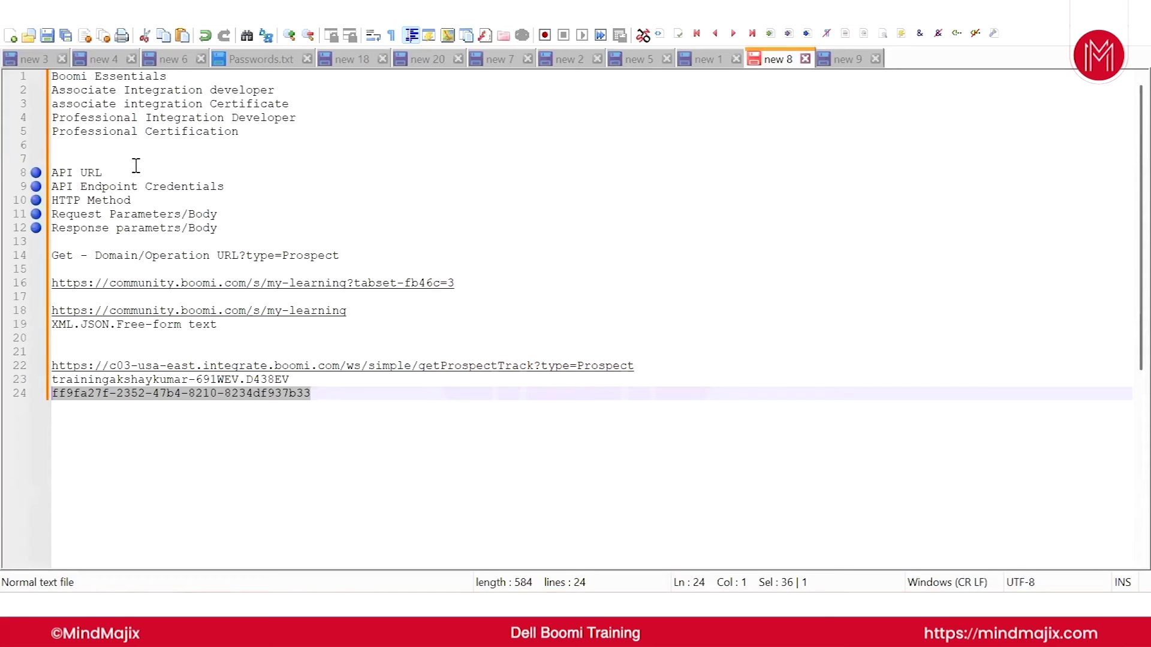
click(209, 214)
key(alt+Tab)
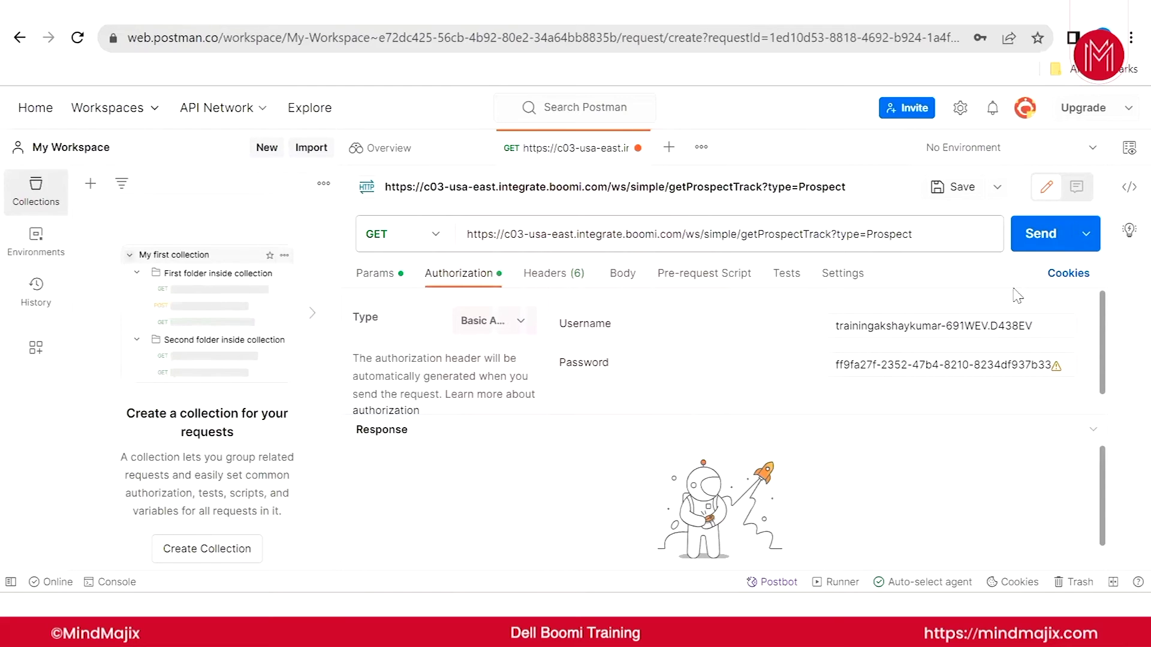
click(1032, 247)
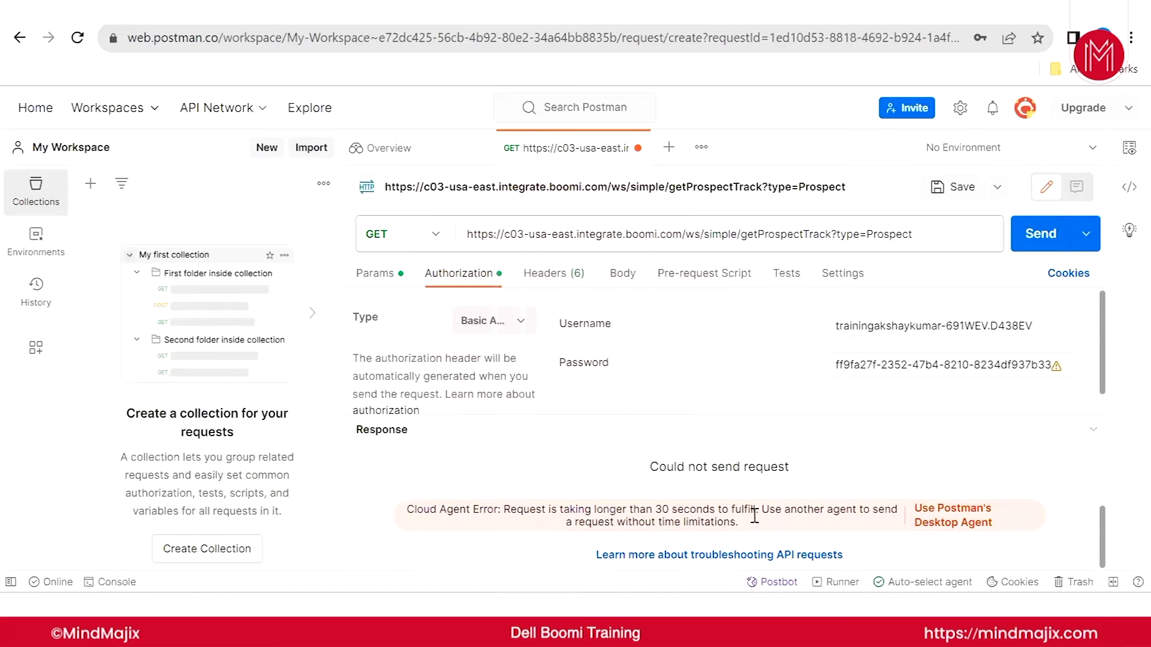
mouse_move(1056, 369)
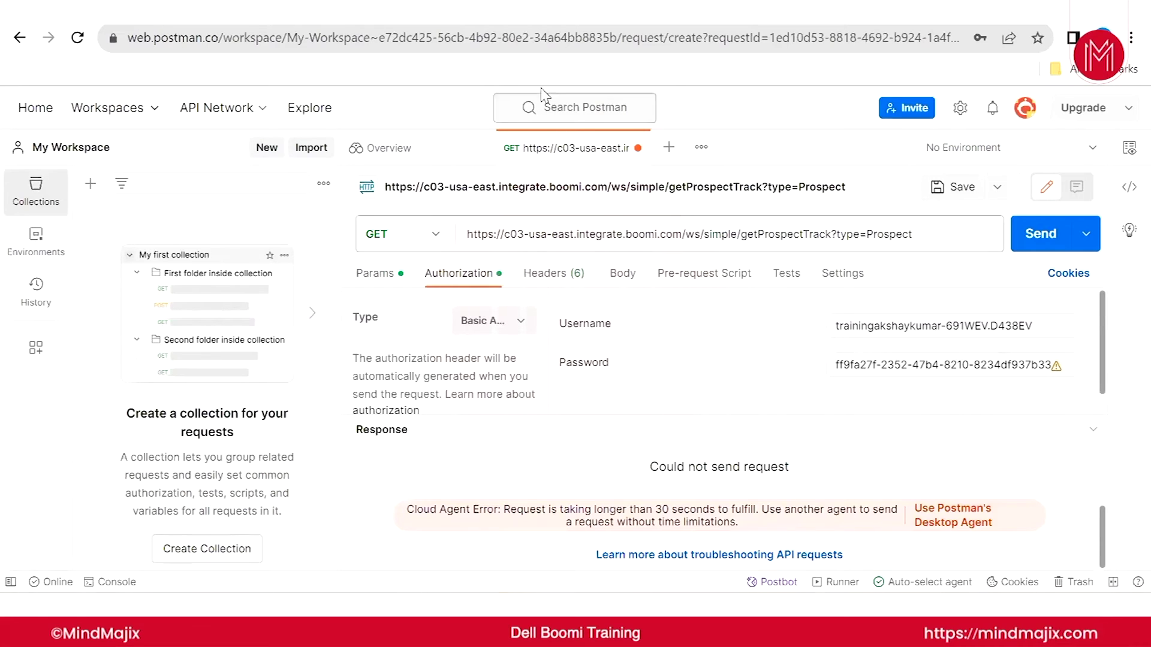
- Switch to Boomi, go to Process Reporting and examine the connector results of the Prospect Tracking SOLUTION execution
key(ctrl+Tab)
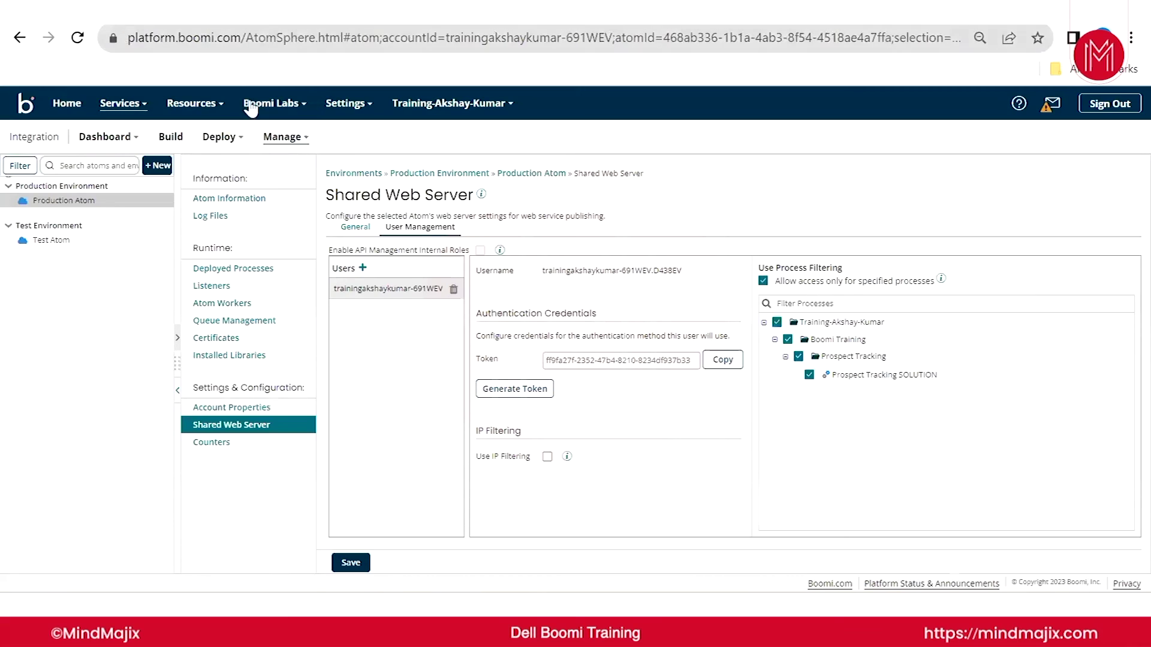
click(298, 150)
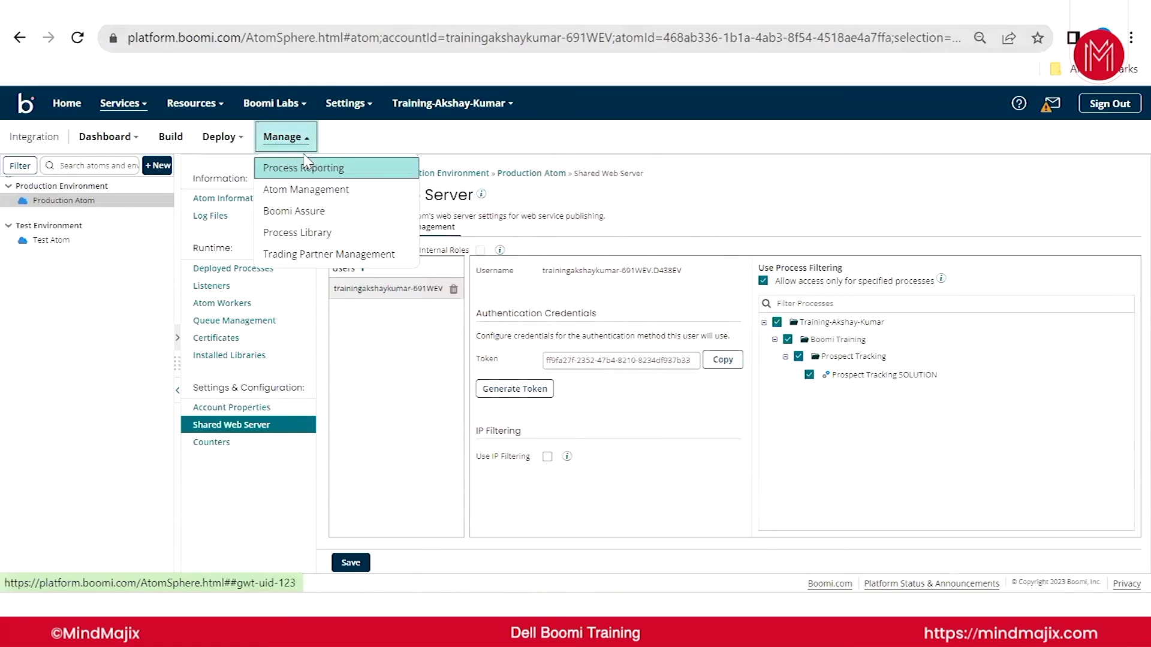
click(303, 168)
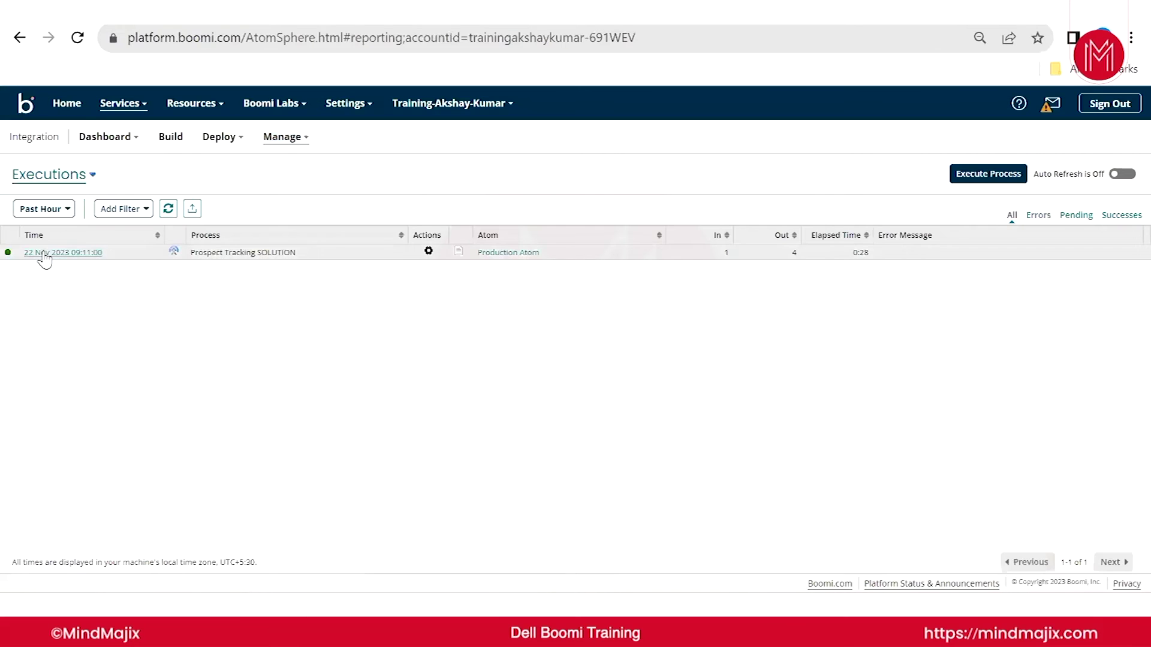
click(42, 253)
scroll(419, 336, down, 1)
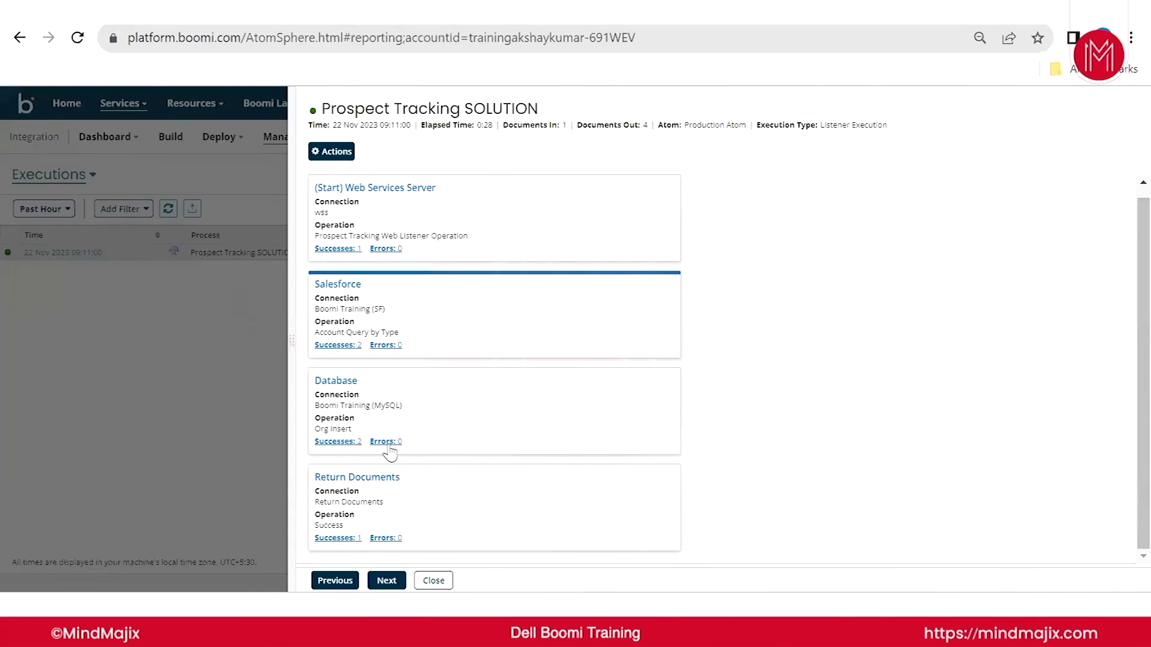
- View the successful Return Documents document of the execution and toggle its formatted view
click(350, 538)
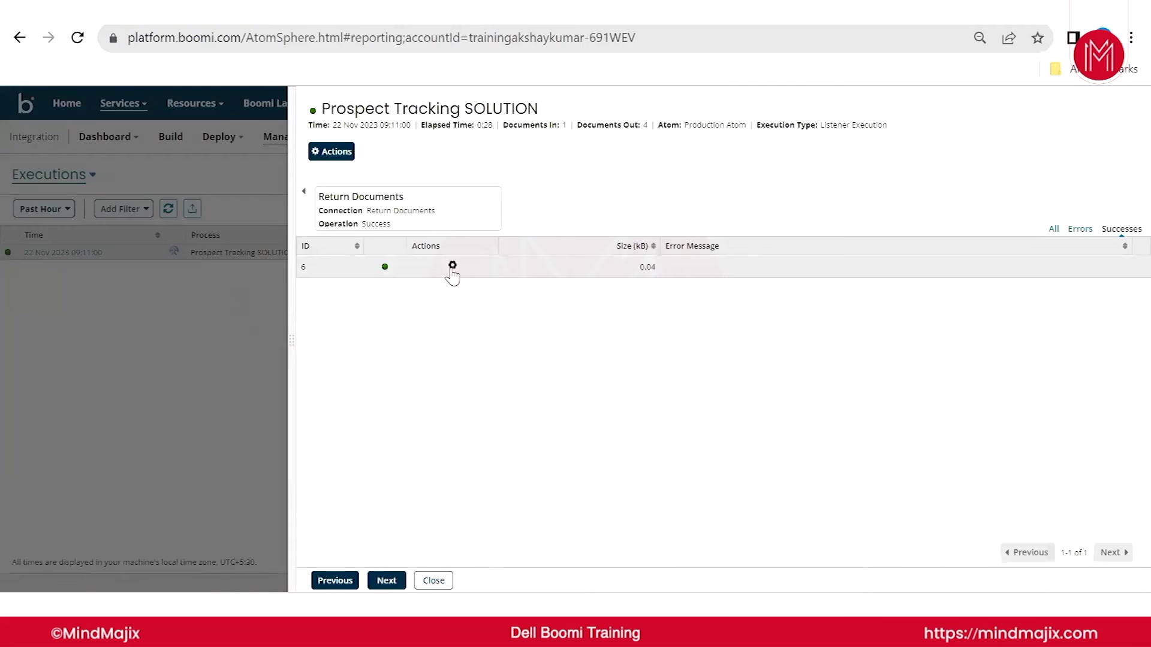
click(453, 265)
click(466, 290)
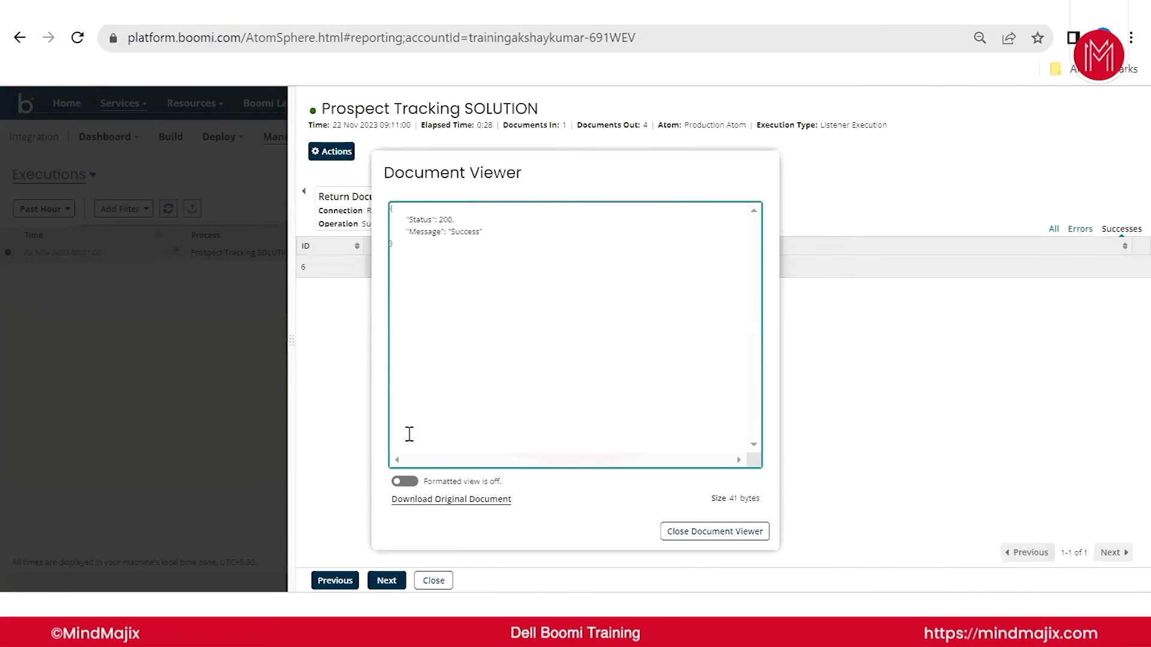
click(401, 482)
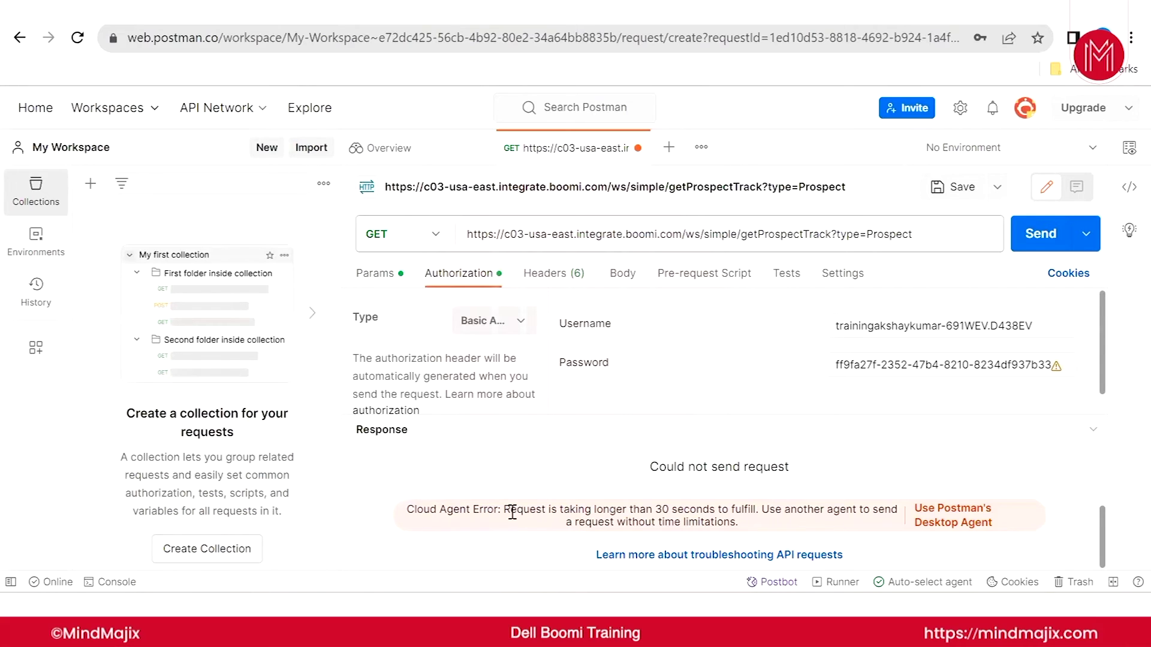
- Return to Postman and highlight the Cloud Agent error text in the response
drag(507, 513, 890, 507)
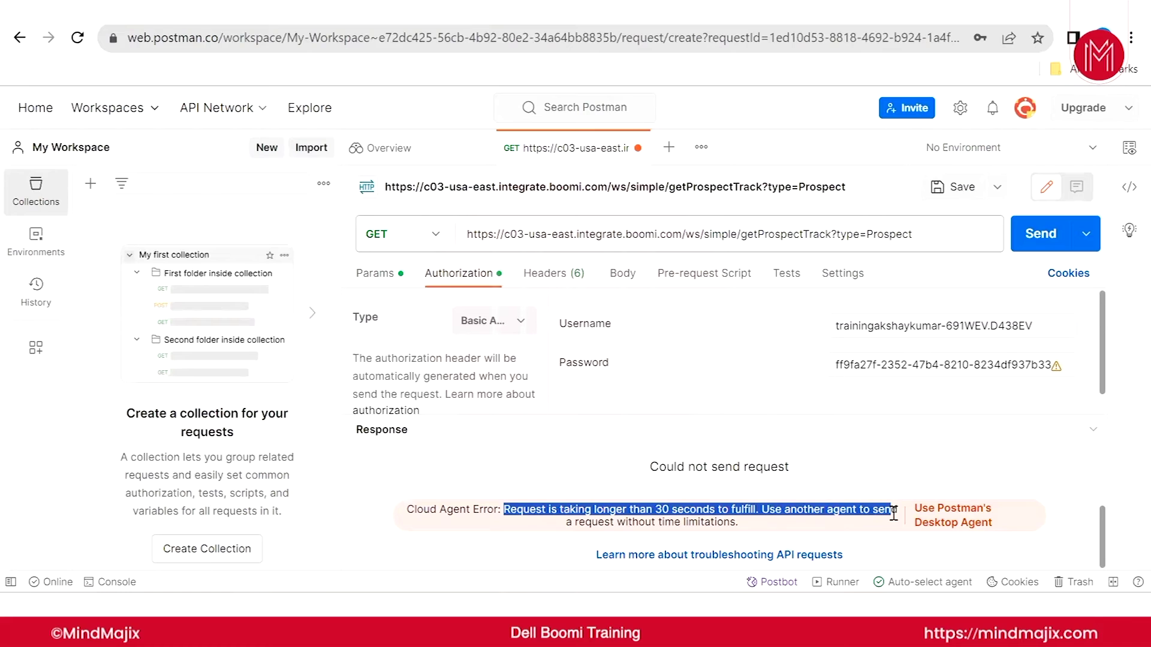
drag(893, 513, 898, 531)
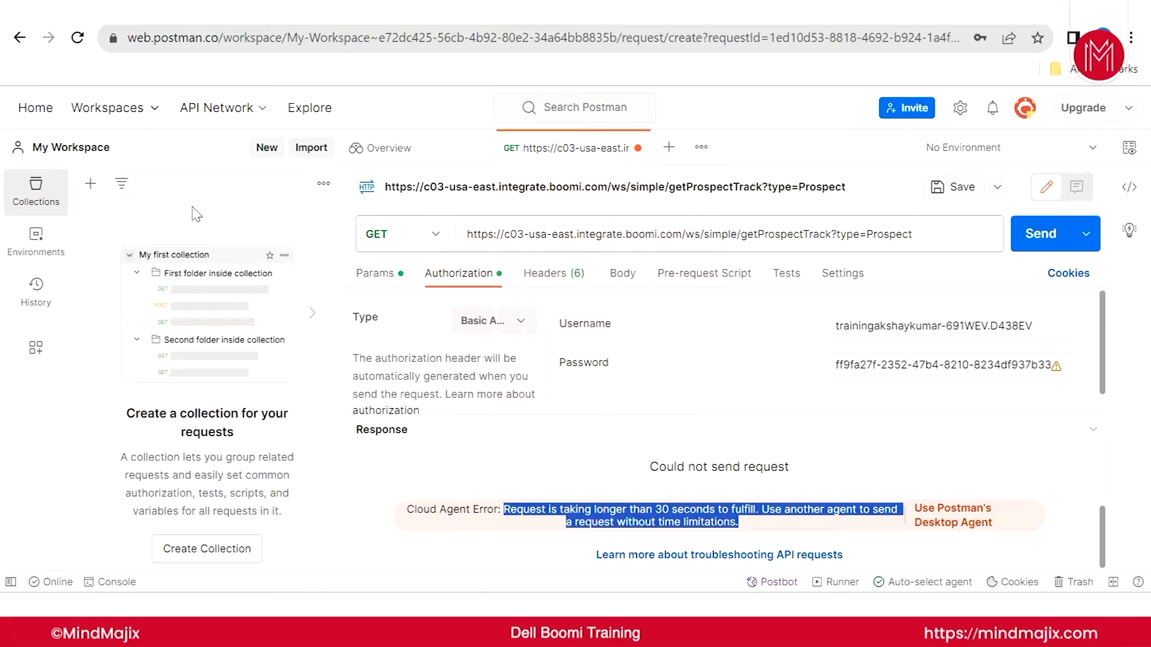
- In the Prospect Tracking SOLUTION process in Boomi, reroute the Salesforce connector's output from New Account? to a new Stop step
click(162, 9)
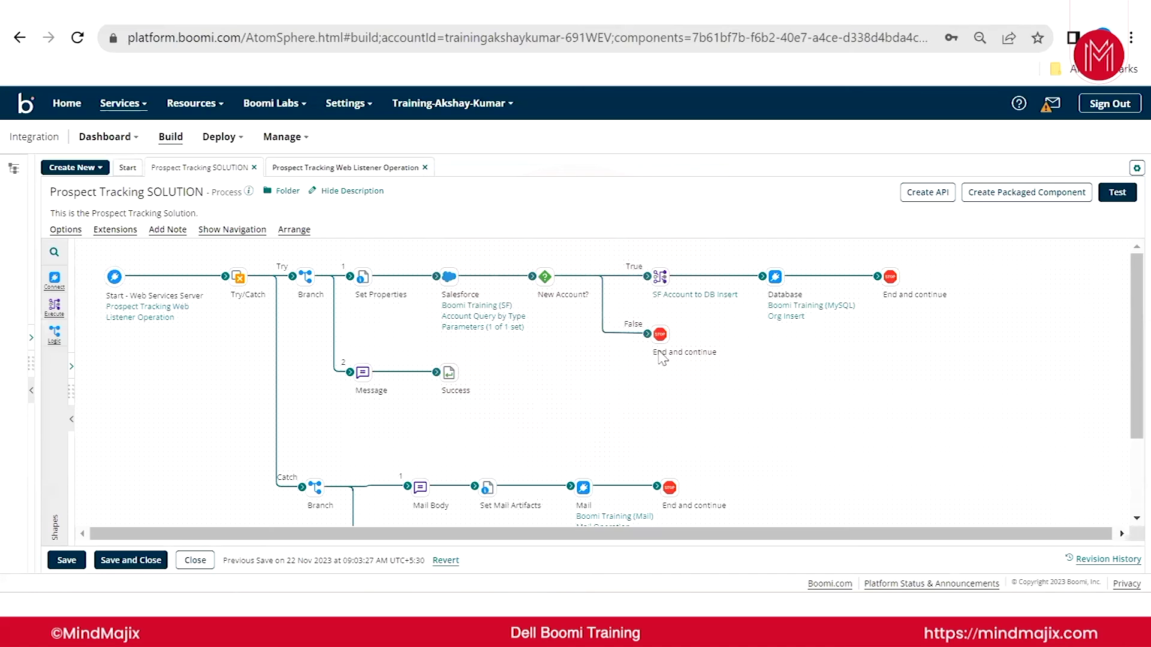
drag(531, 276, 564, 354)
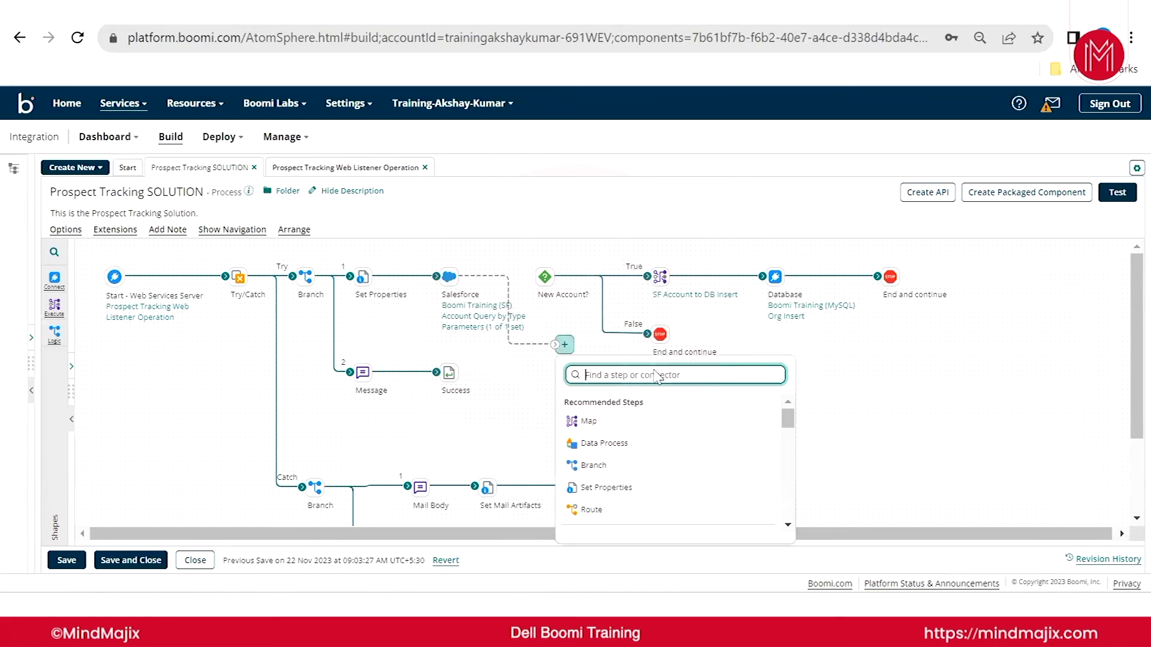
text(stop)
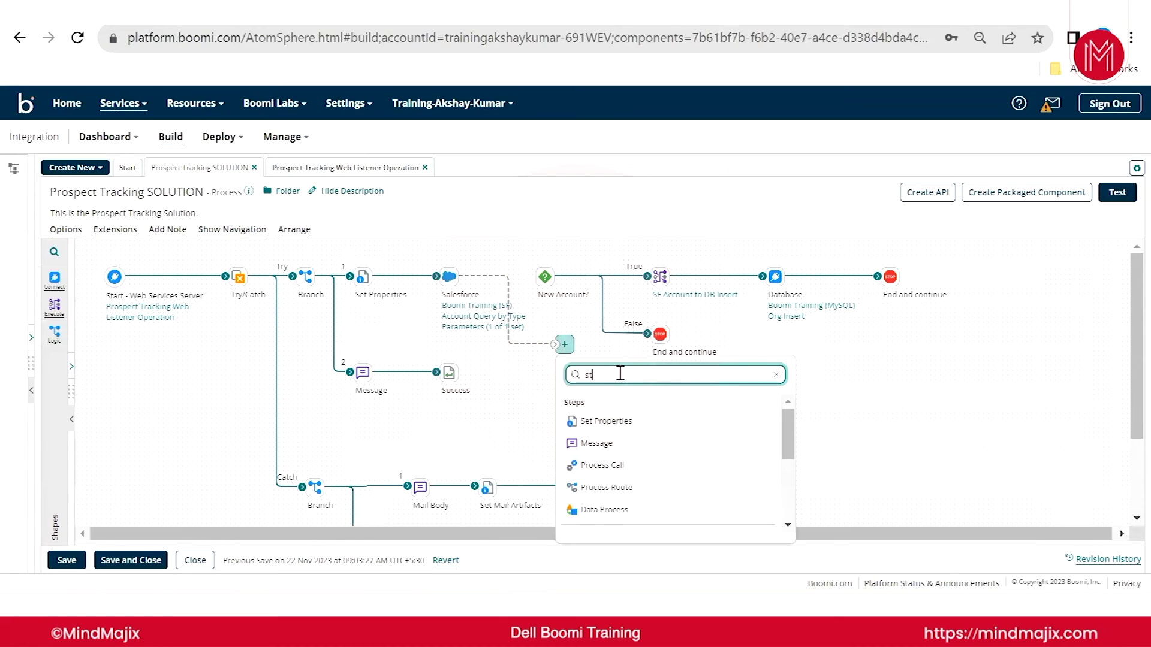
click(611, 421)
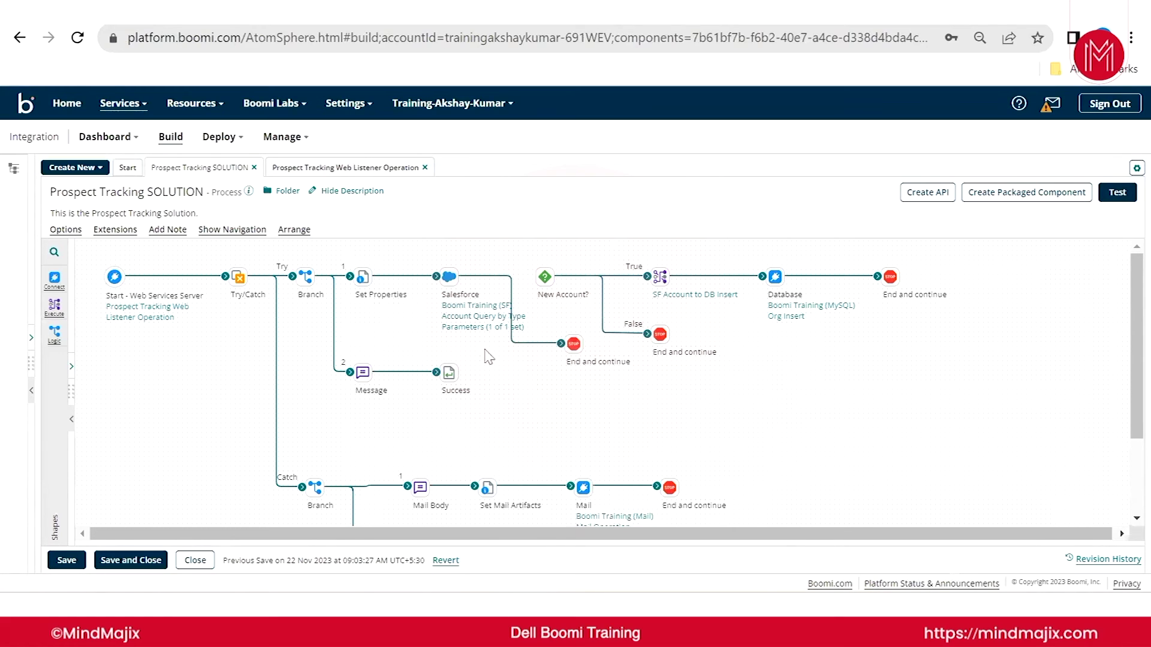
- Save the Prospect Tracking SOLUTION process
click(65, 560)
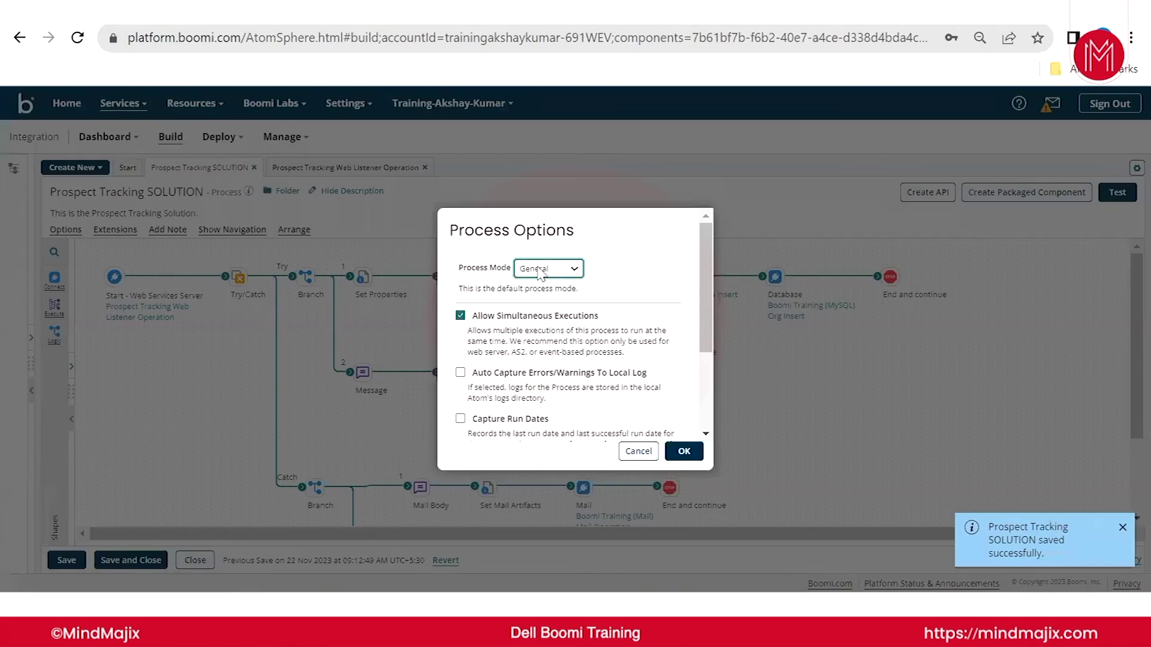
scroll(600, 433, down, 3)
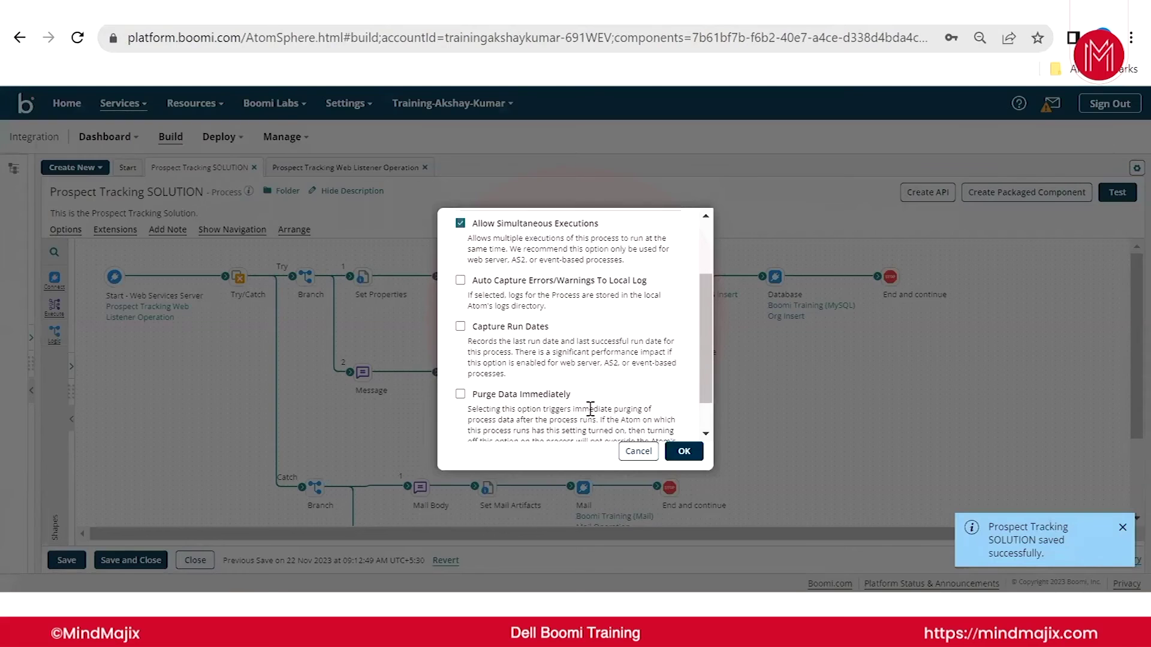
click(460, 353)
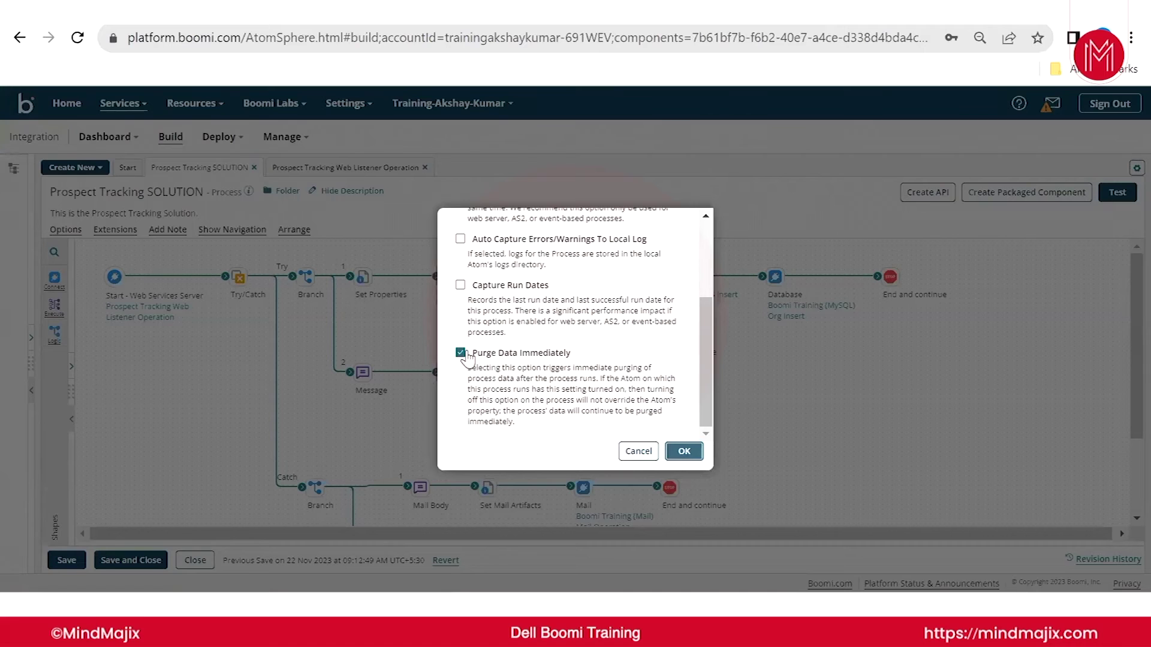
click(638, 451)
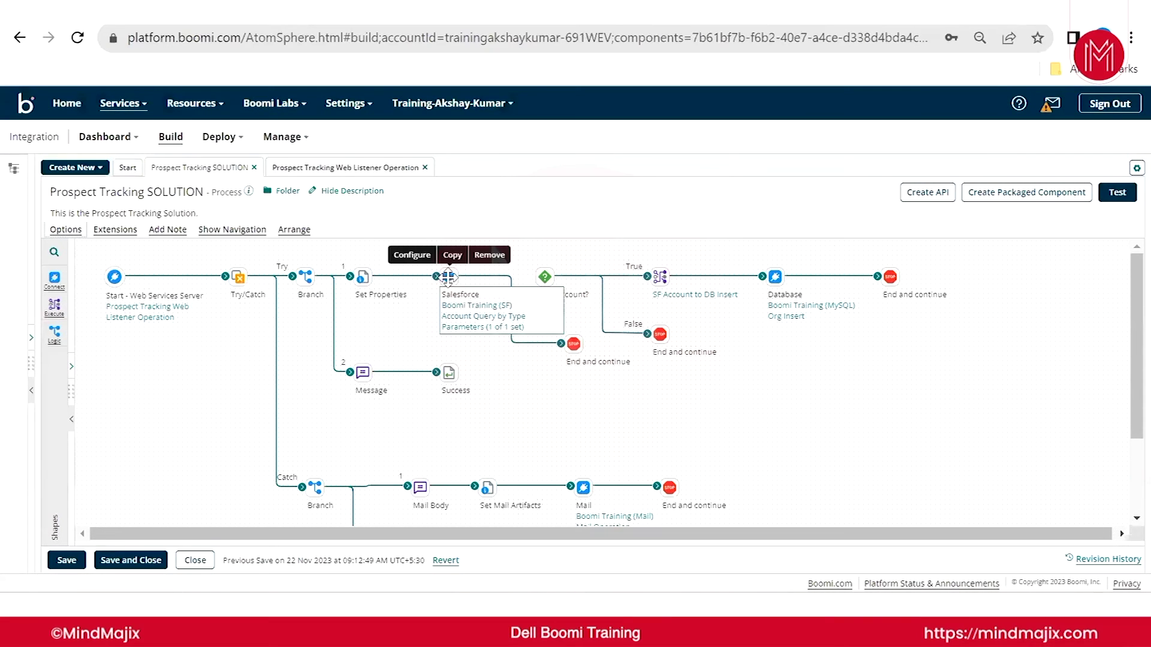
- Save the process again and create a packaged component of Prospect Tracking SOLUTION with the package notes "Prospect API"
mouse_move(563, 345)
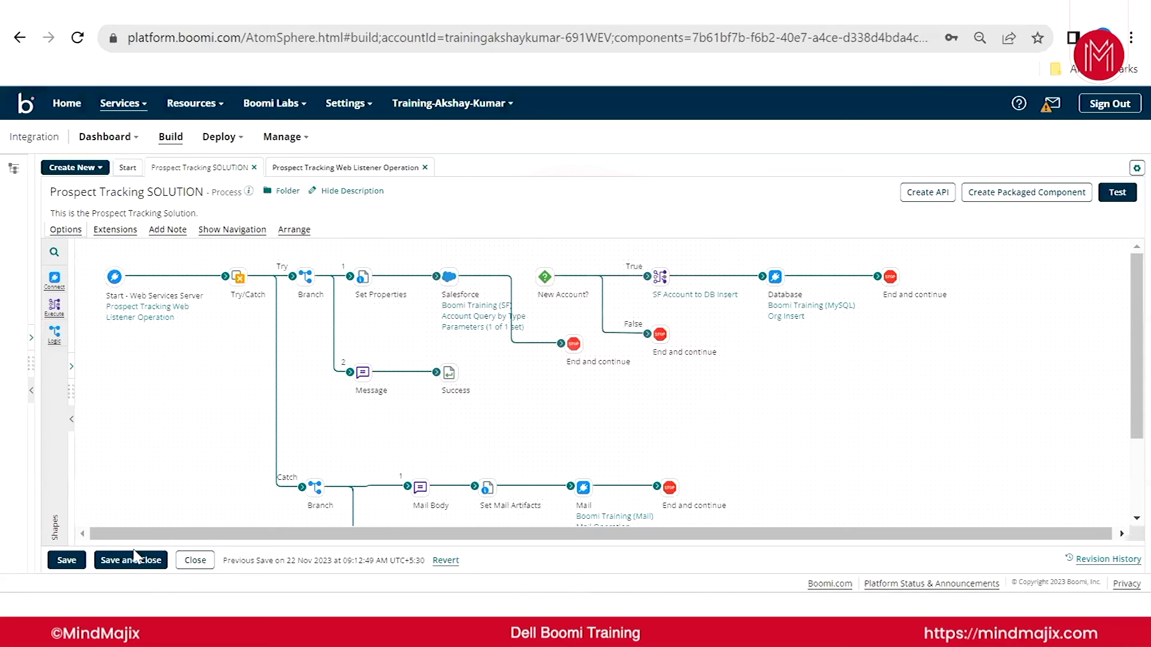
click(66, 560)
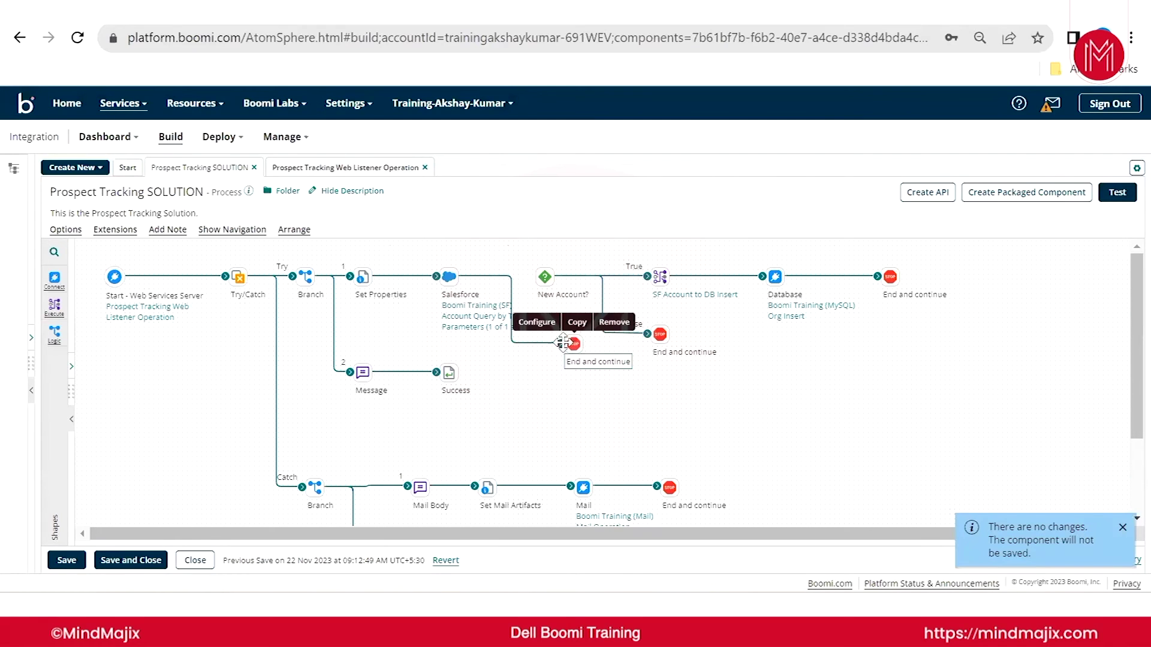
click(60, 558)
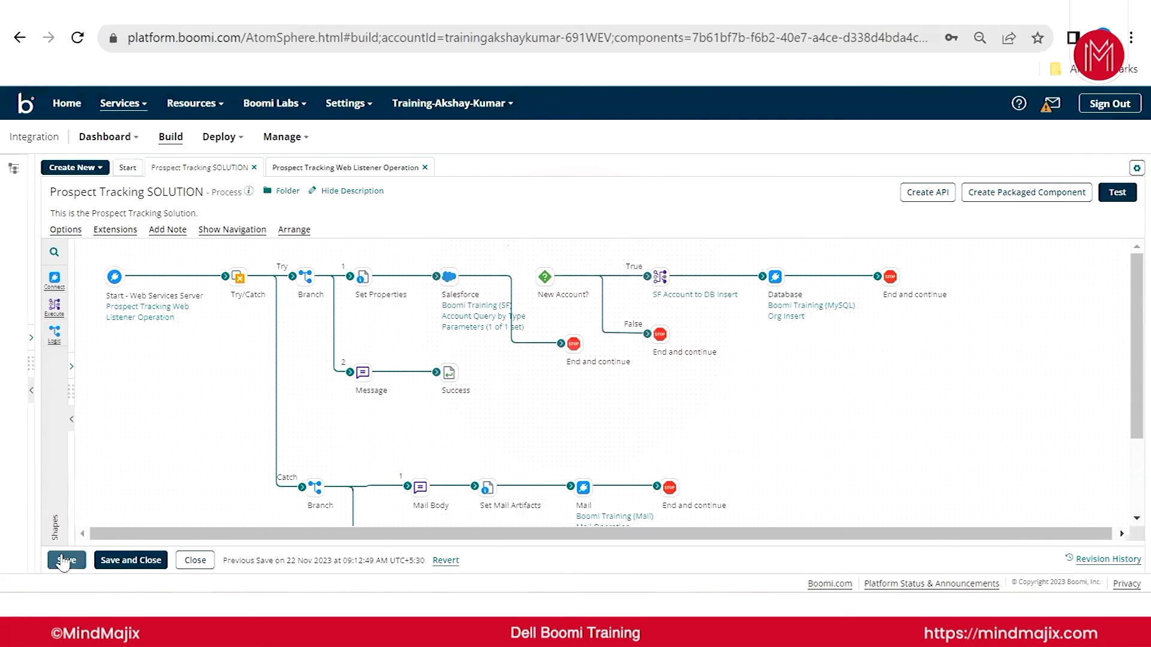
click(1005, 195)
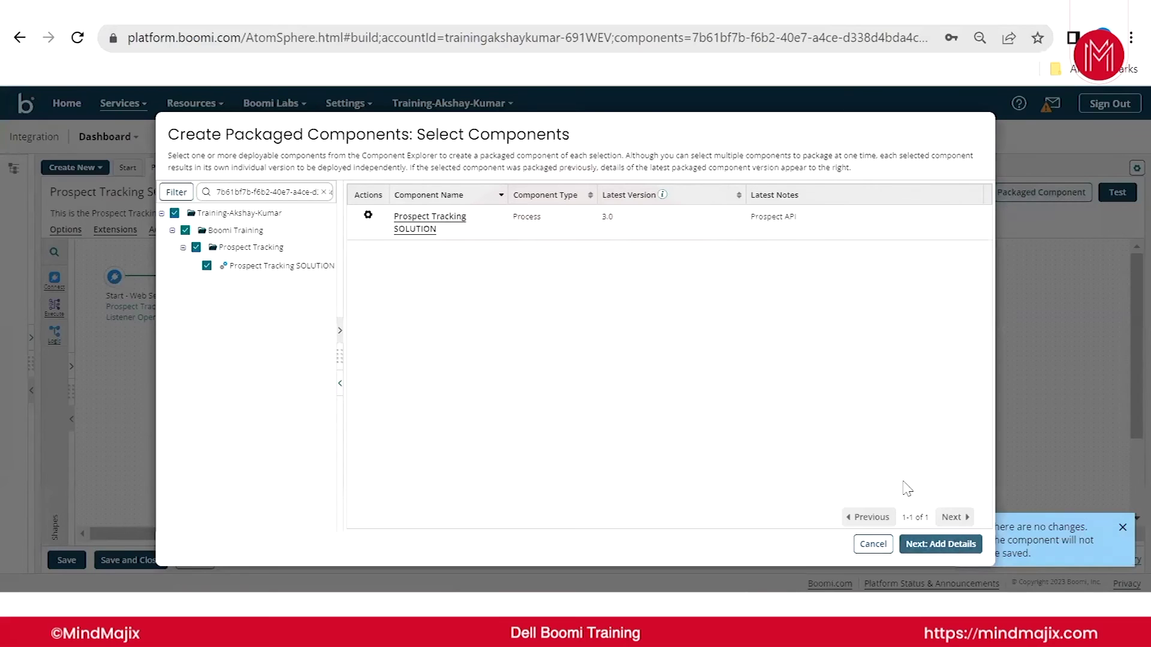
drag(750, 217, 833, 225)
key(ctrl+c)
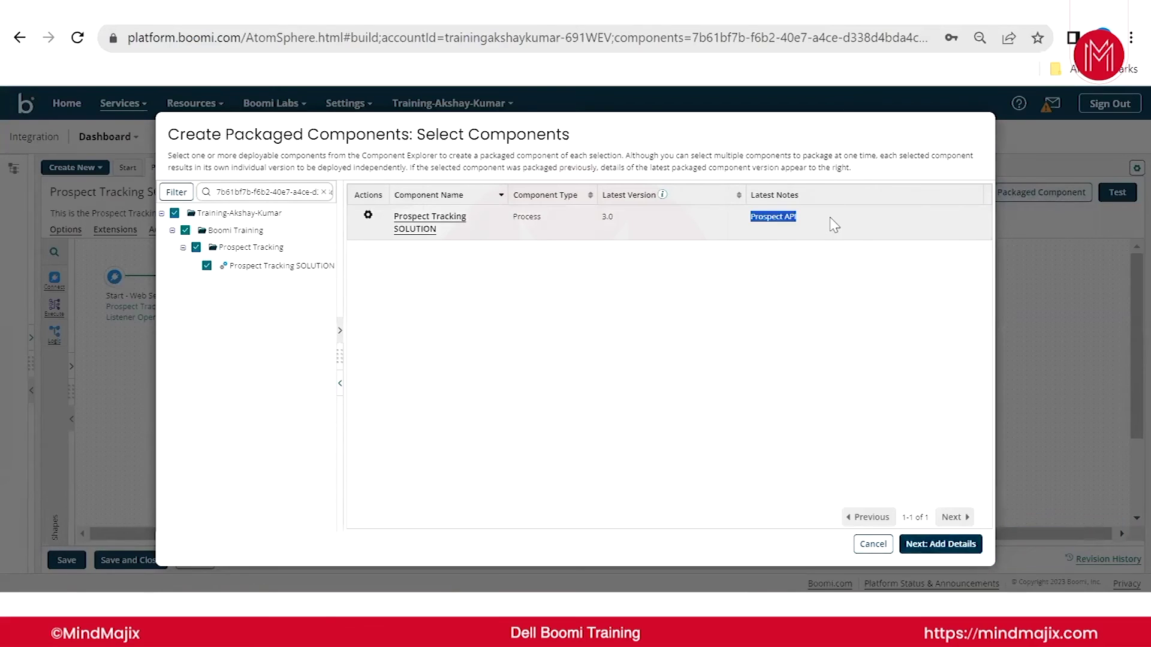
click(947, 544)
click(430, 412)
key(ctrl+v)
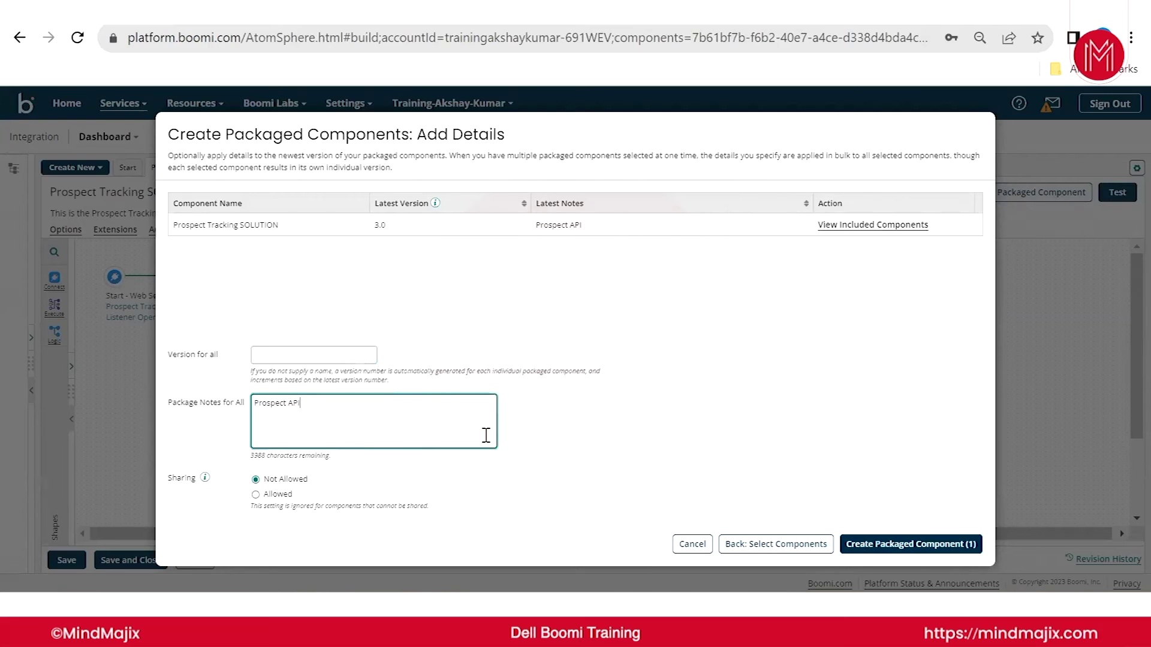
click(875, 544)
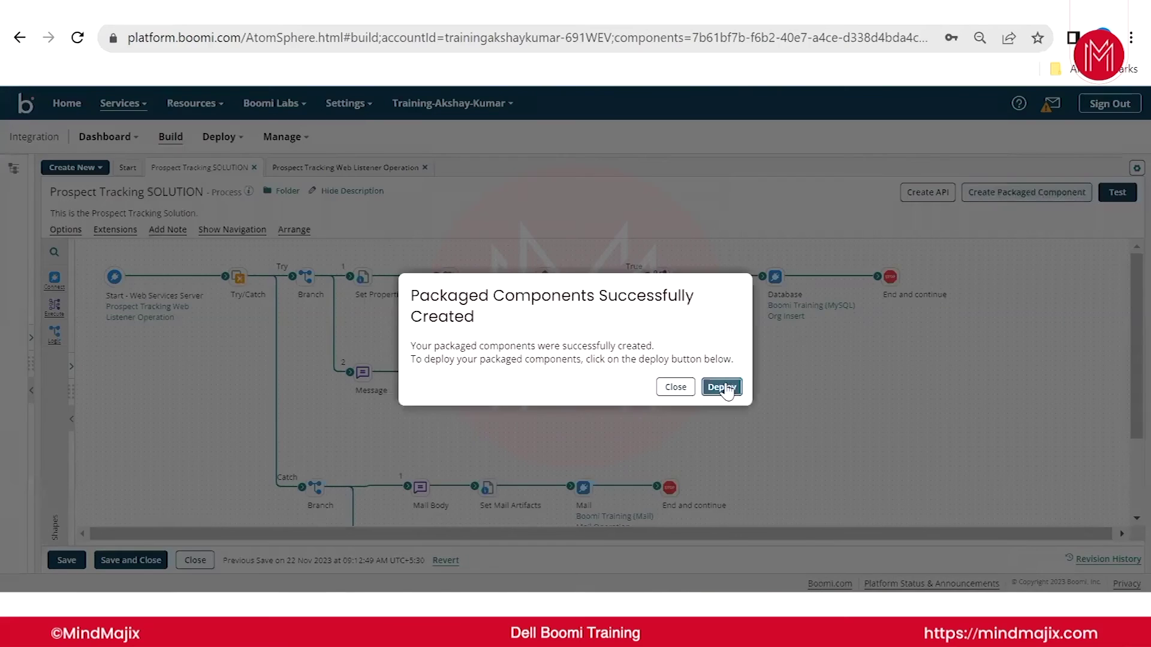
- Deploy the packaged component to the Production Environment with the deployment notes "Prospect API" and dismiss the confirmation
click(729, 390)
click(446, 191)
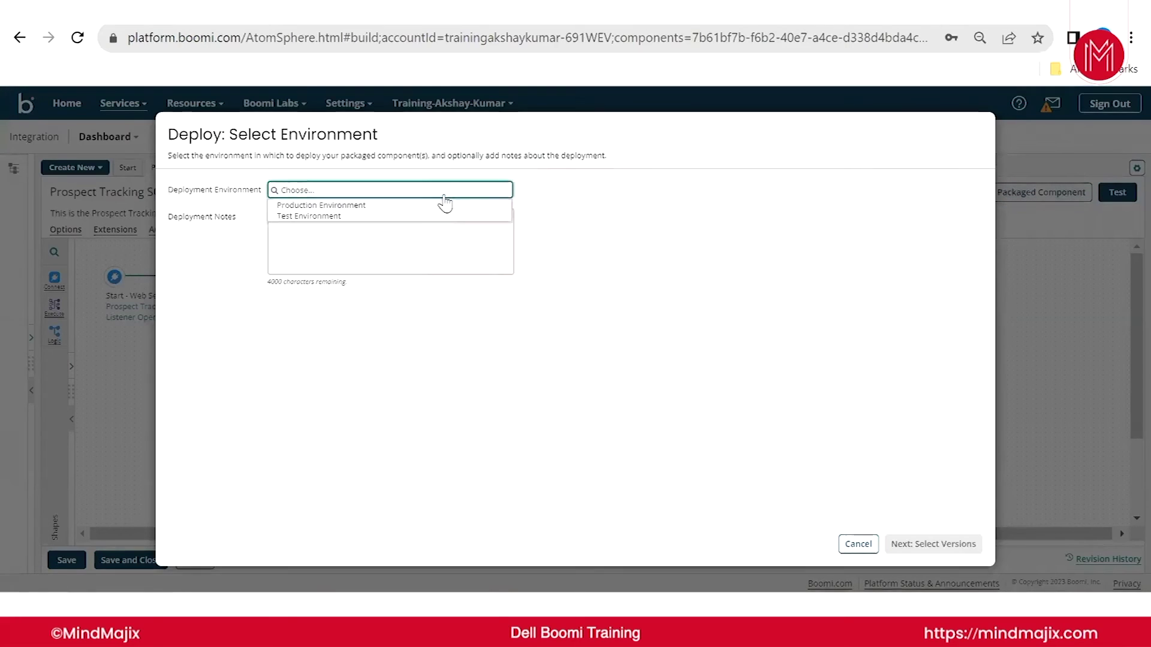
click(419, 204)
click(391, 238)
key(ctrl+v)
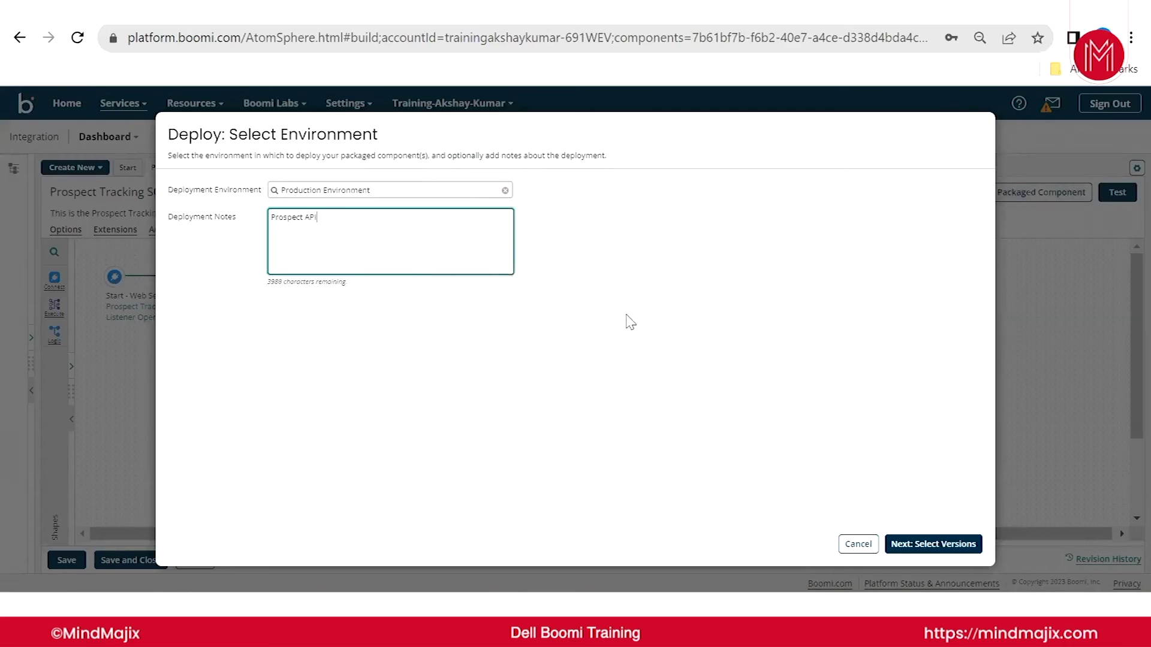
click(940, 542)
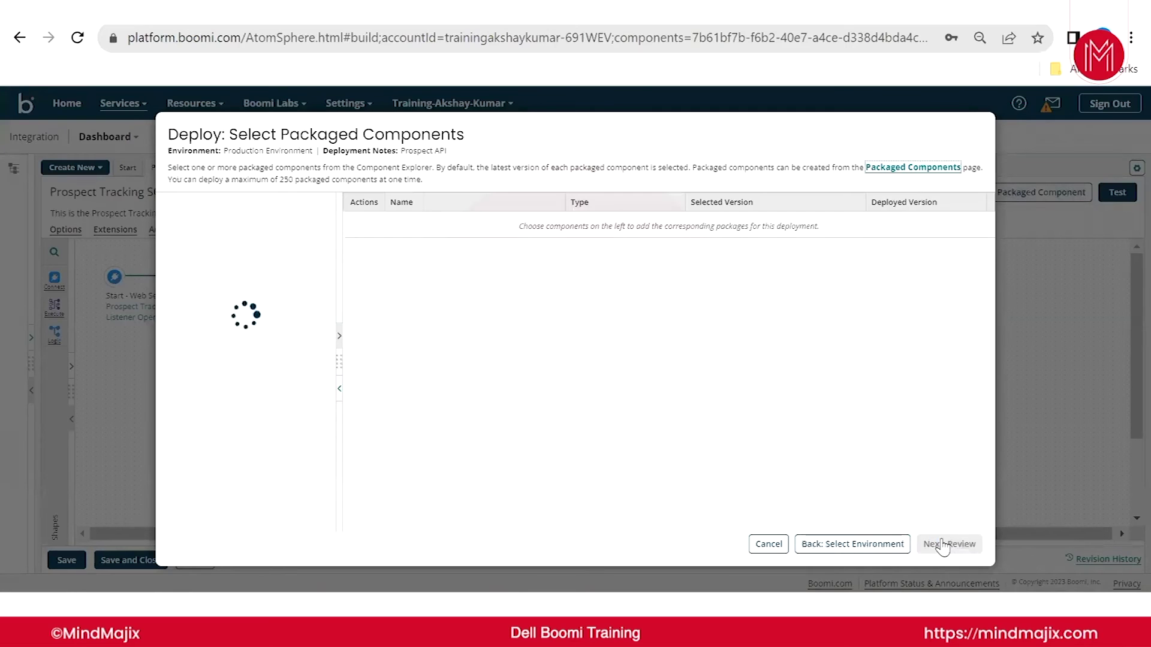
click(950, 543)
click(957, 546)
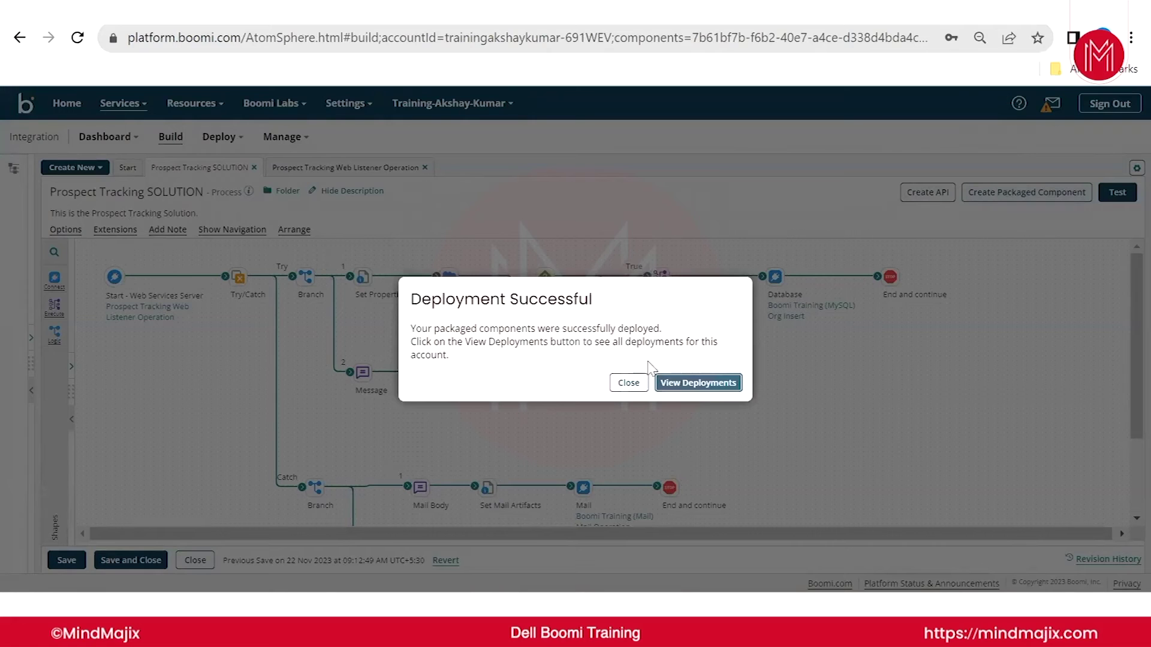
click(628, 382)
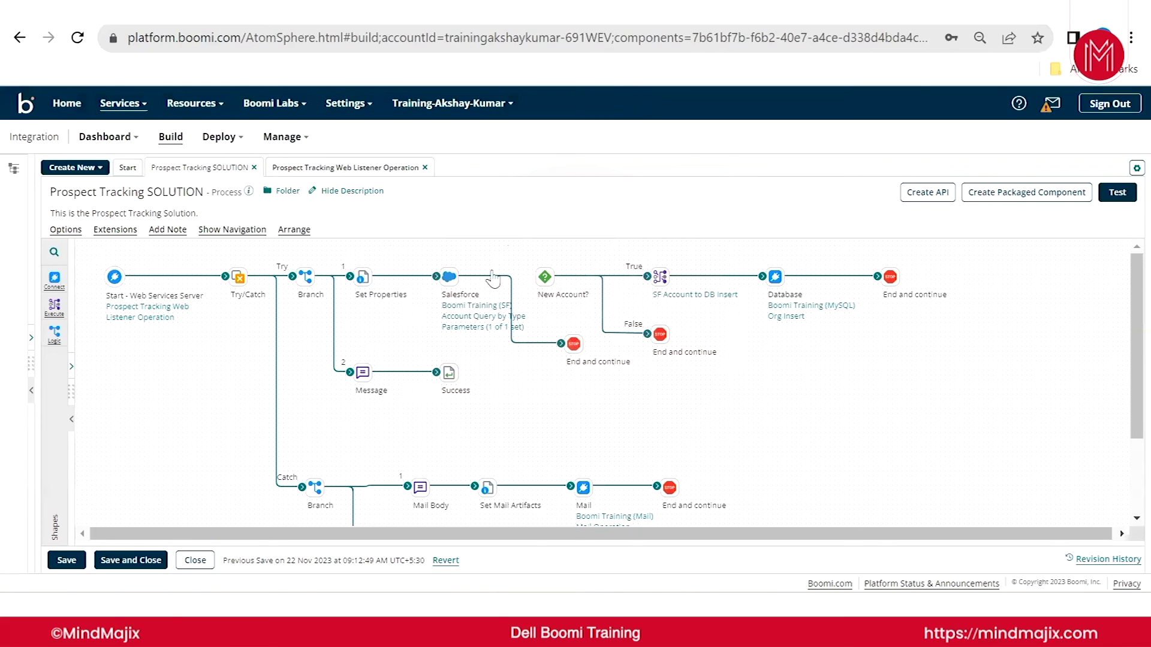
- Switch to Postman, resend the getProspectTrack GET request, enlarge the response area and highlight the JSON body
mouse_move(466, 326)
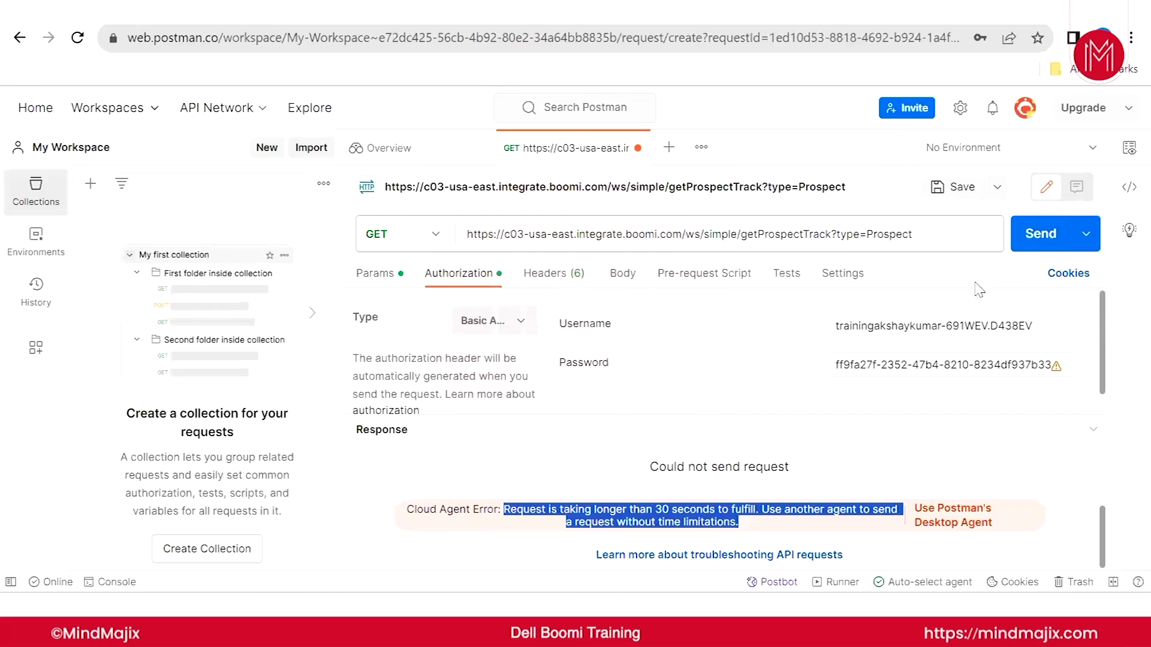
click(1040, 233)
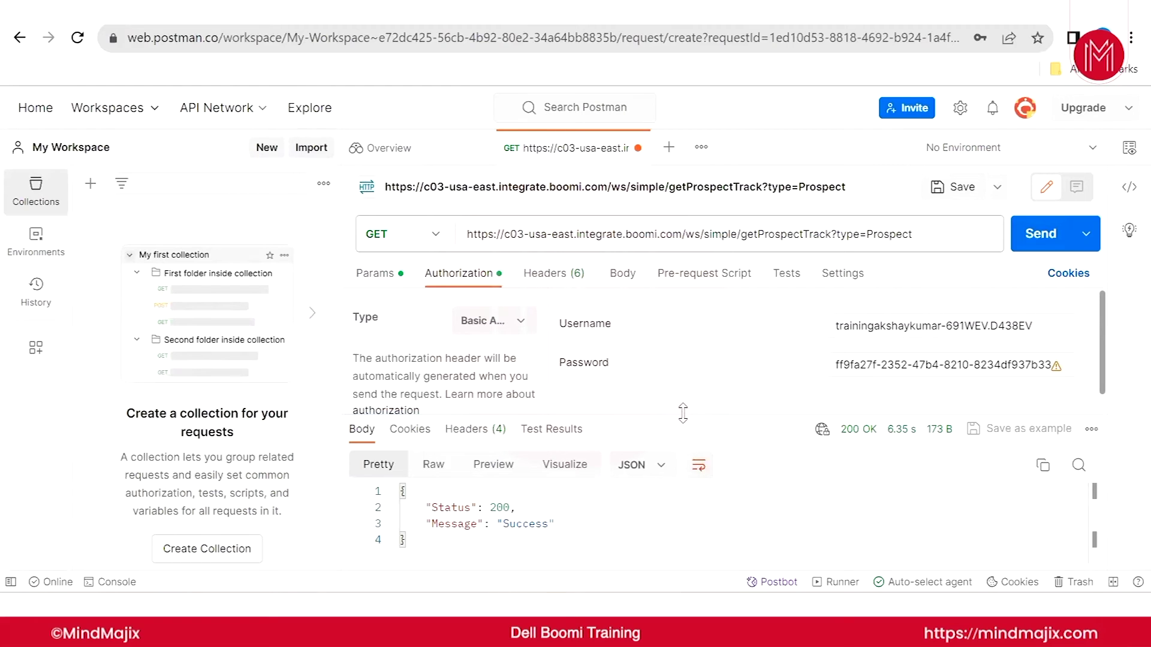
drag(684, 413, 690, 381)
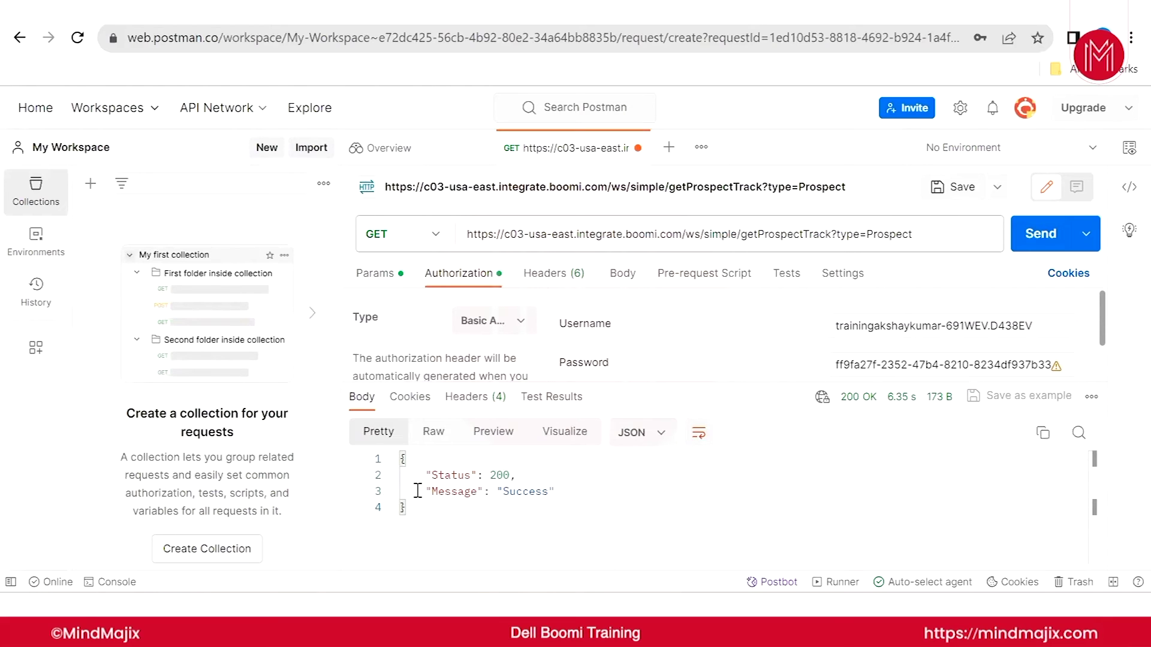
drag(416, 512, 401, 458)
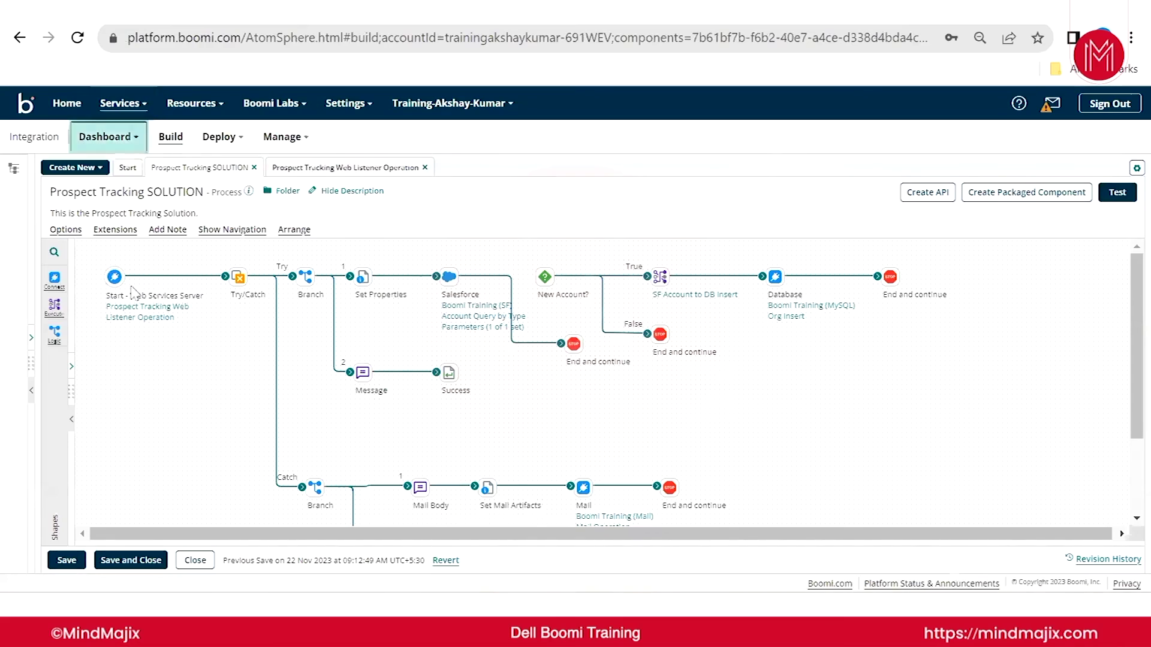
- Switch to Boomi, review the response output type and response profile of the Prospect Tracking Web Listener Operation, and close it
click(147, 317)
click(221, 417)
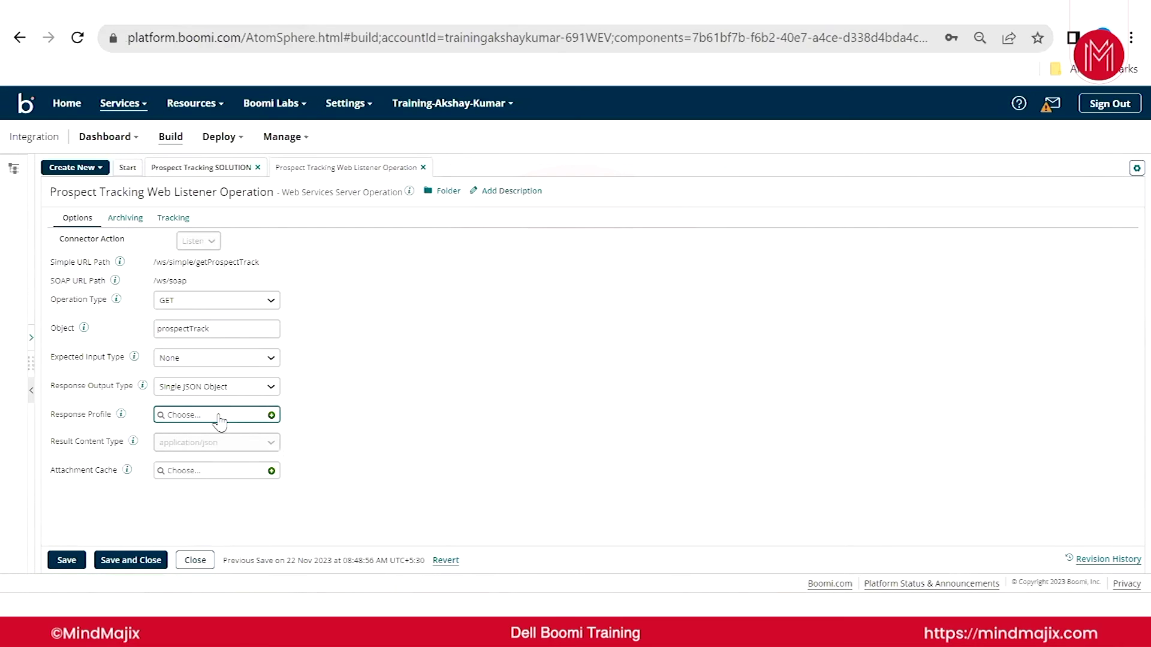
click(226, 391)
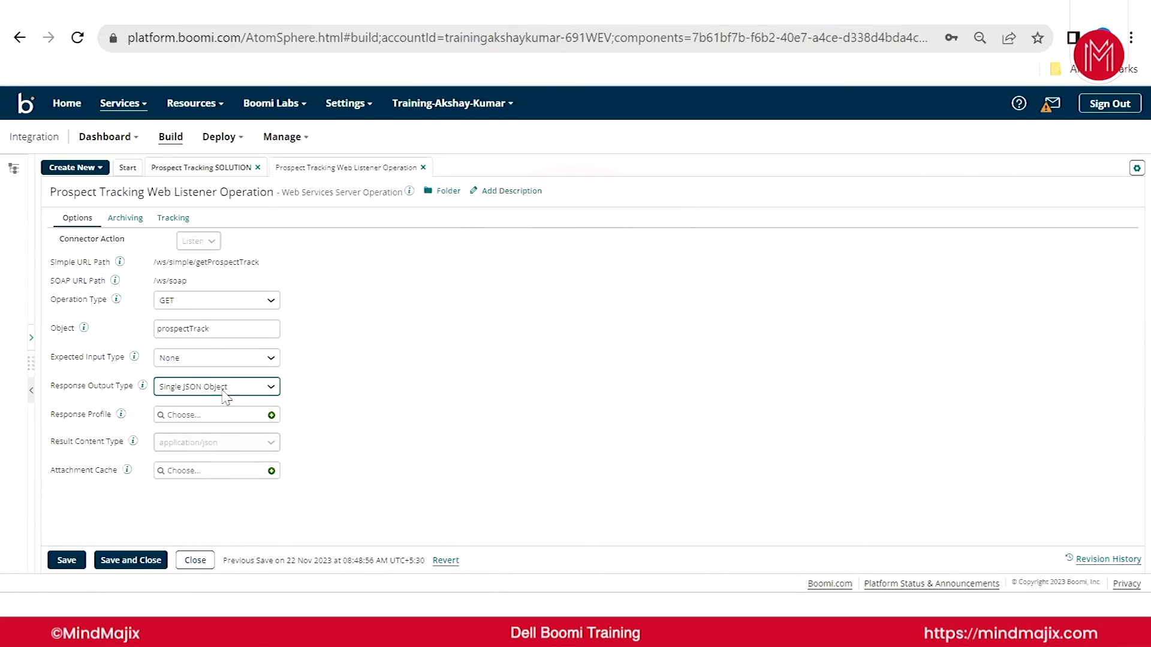
click(159, 414)
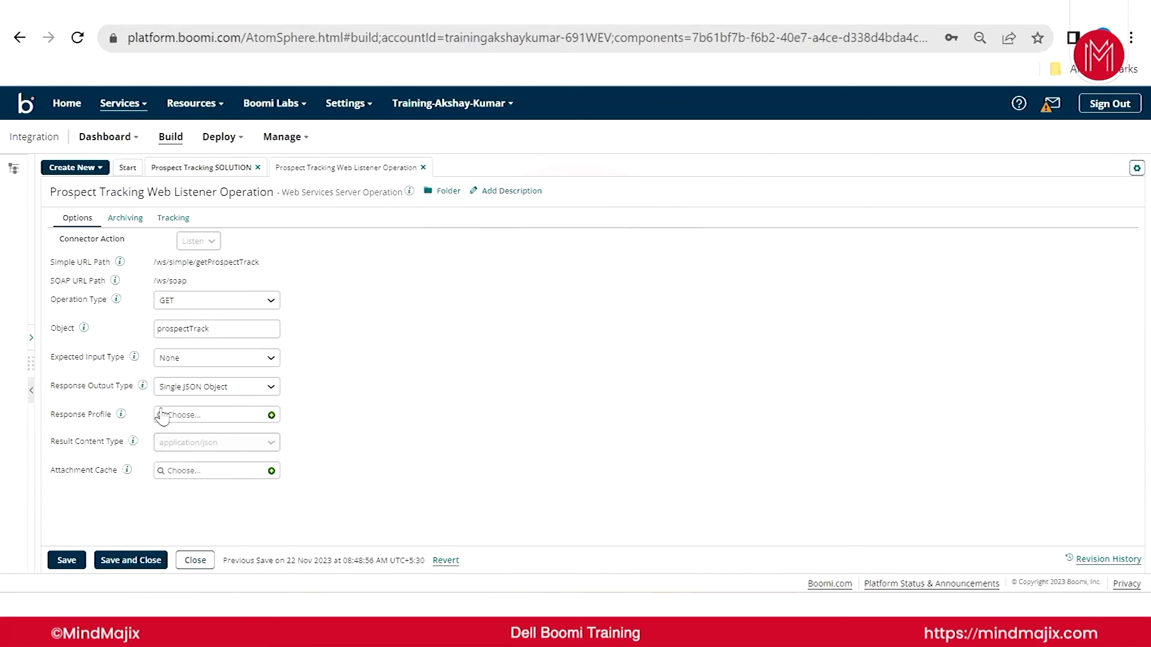
click(186, 388)
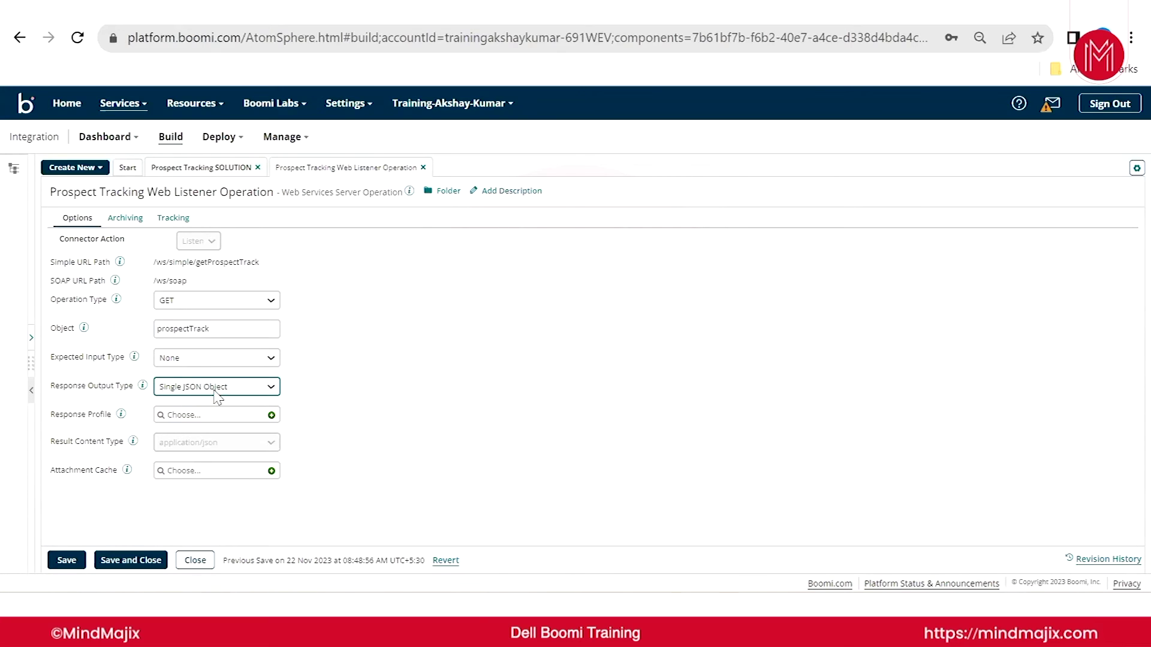
click(217, 414)
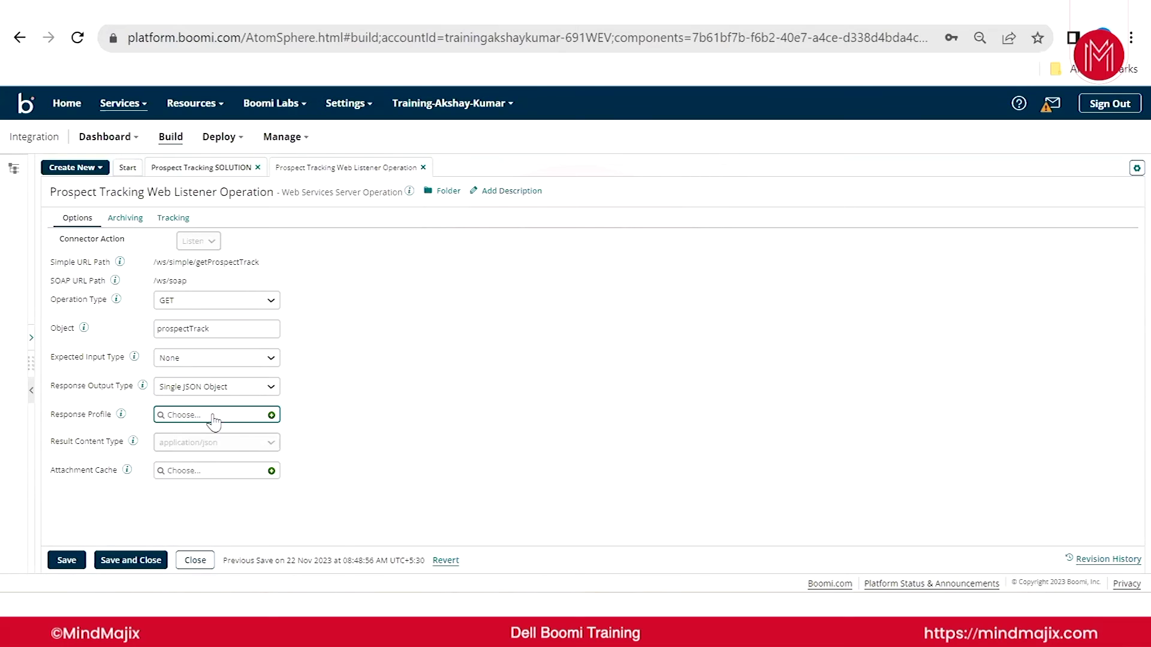
click(195, 559)
- Examine the JSON message texts in the Message shapes on branch 2 of the Try and Catch paths
click(356, 387)
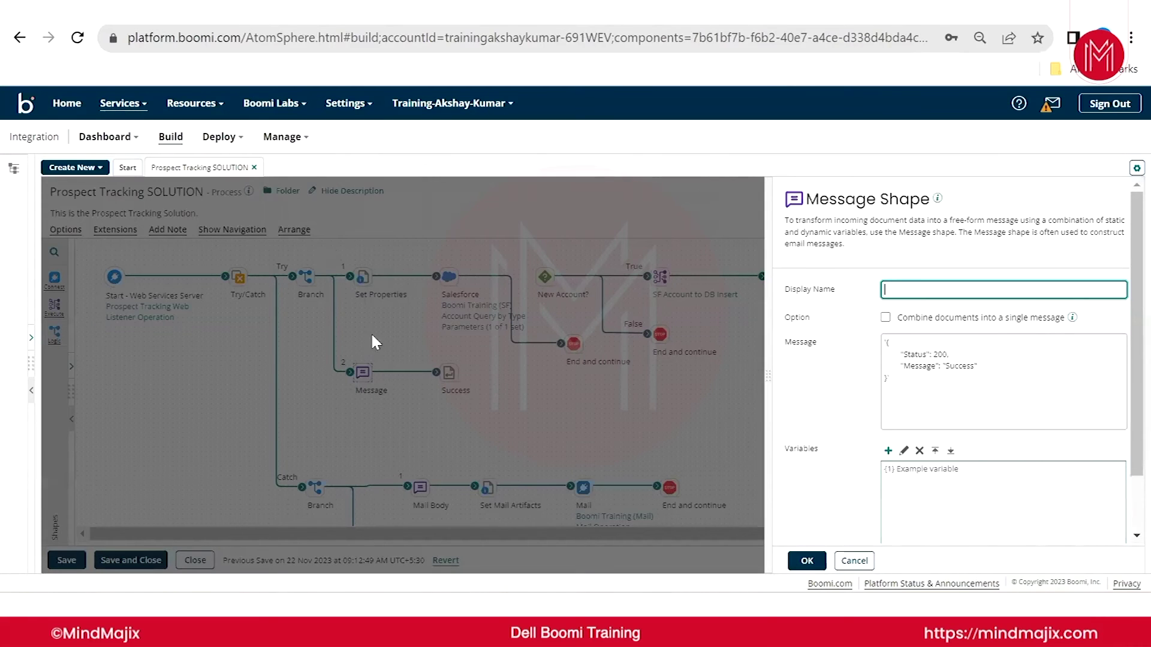
click(372, 335)
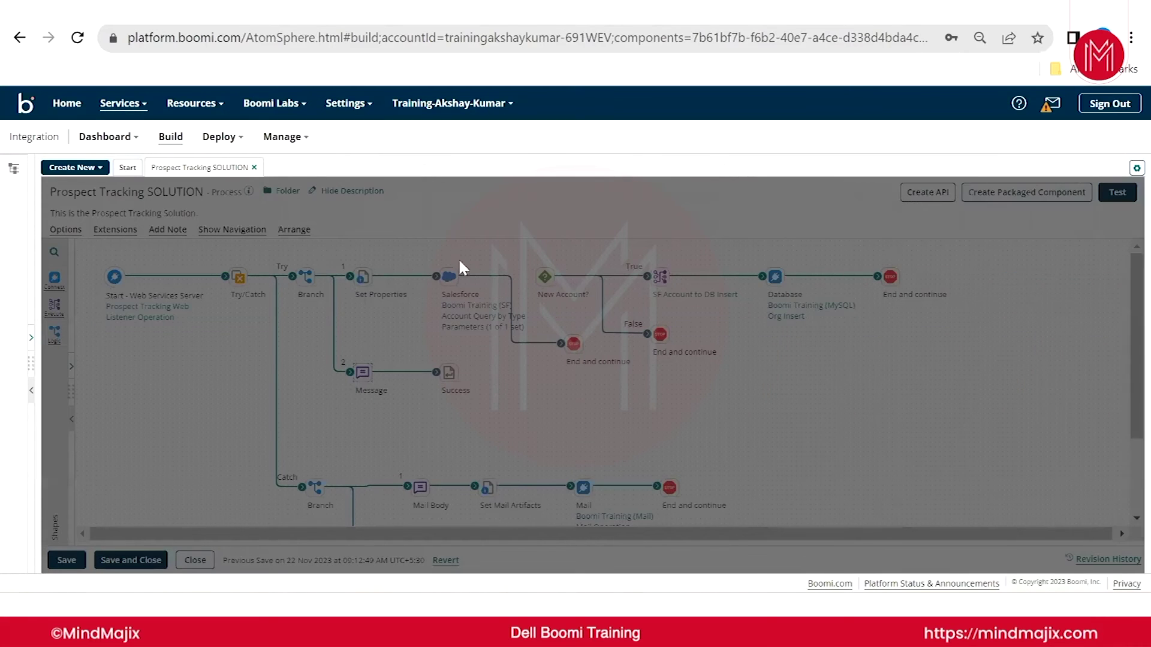
scroll(396, 384, down, 3)
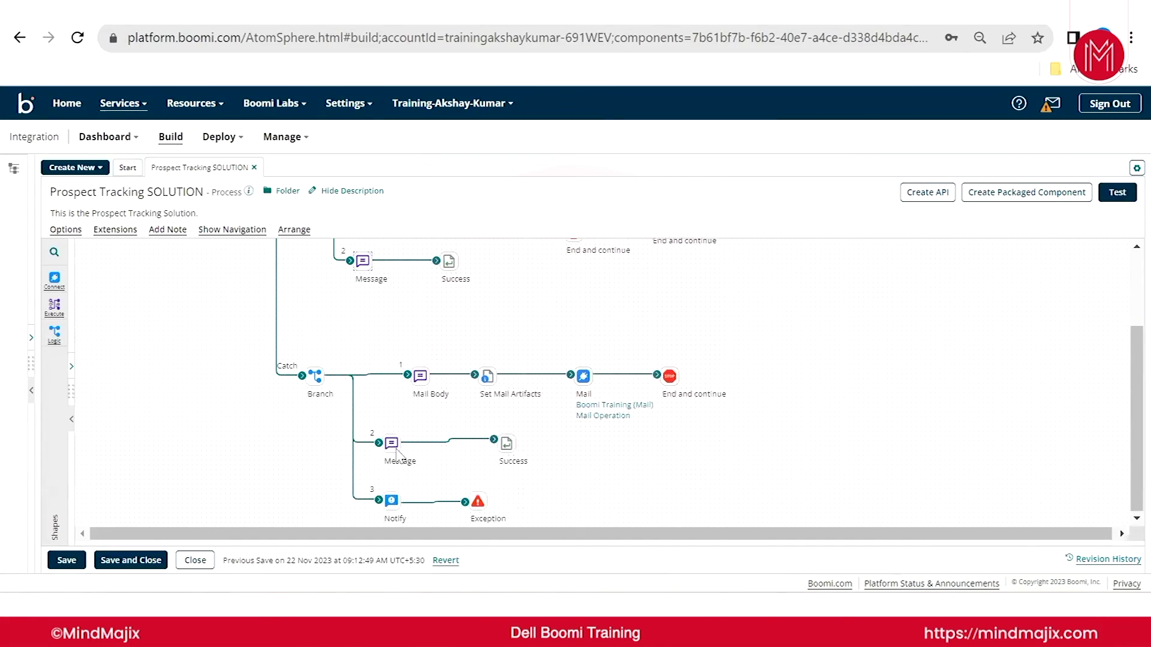
click(392, 443)
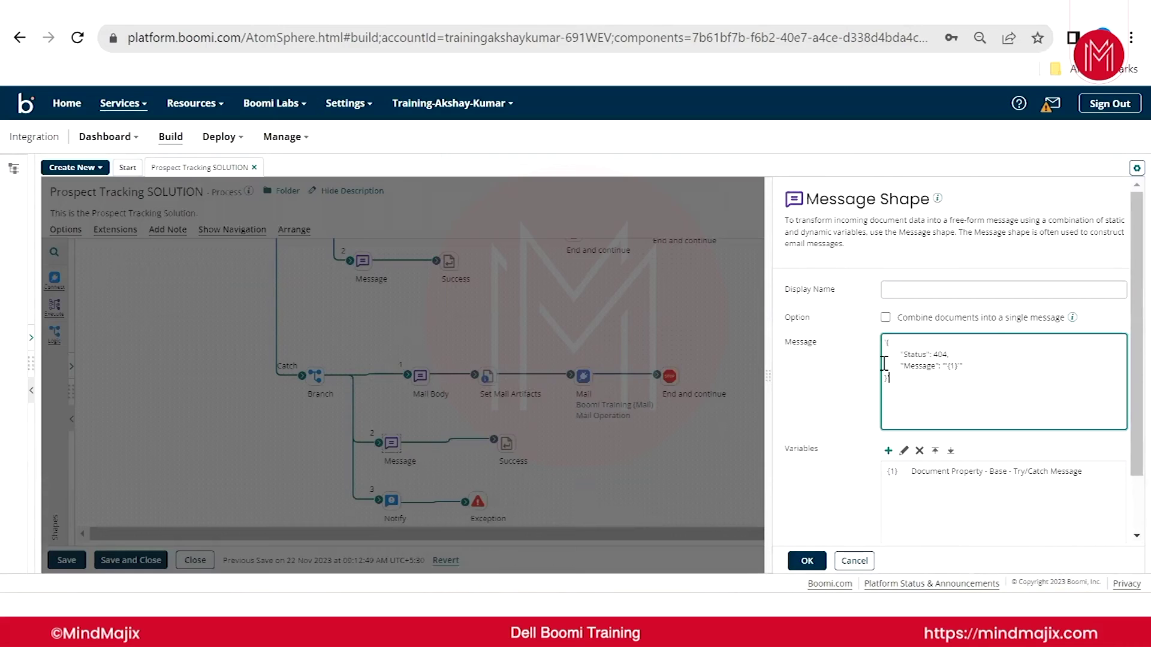
drag(917, 390, 870, 337)
click(667, 303)
scroll(657, 336, up, 3)
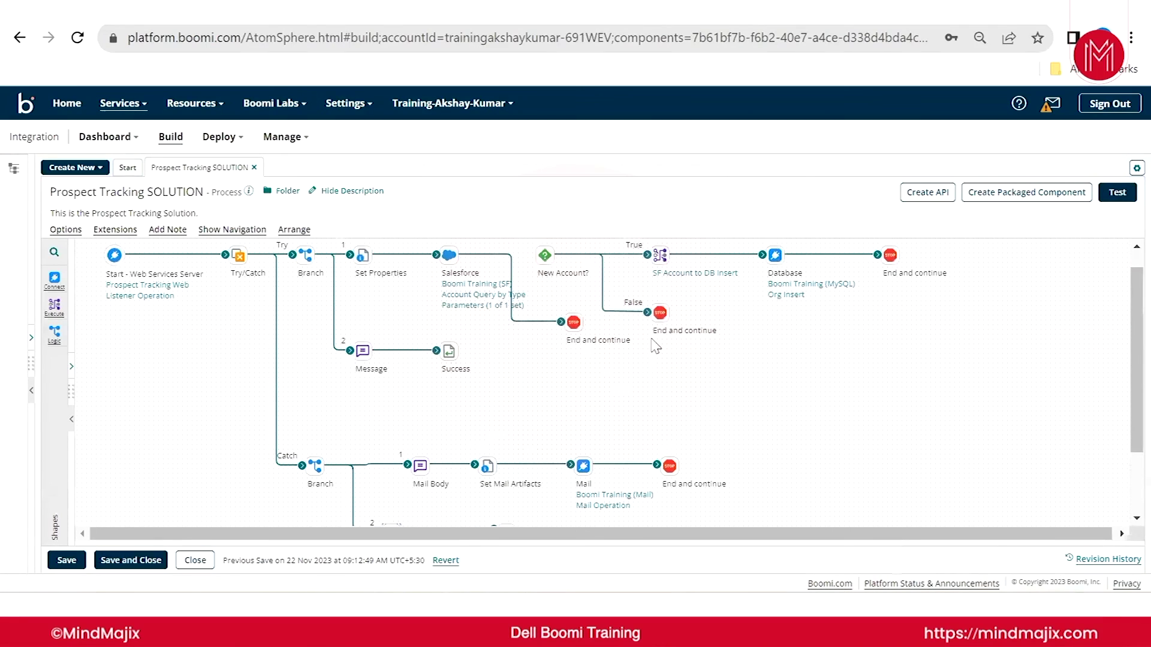
scroll(456, 454, down, 3)
mouse_move(502, 405)
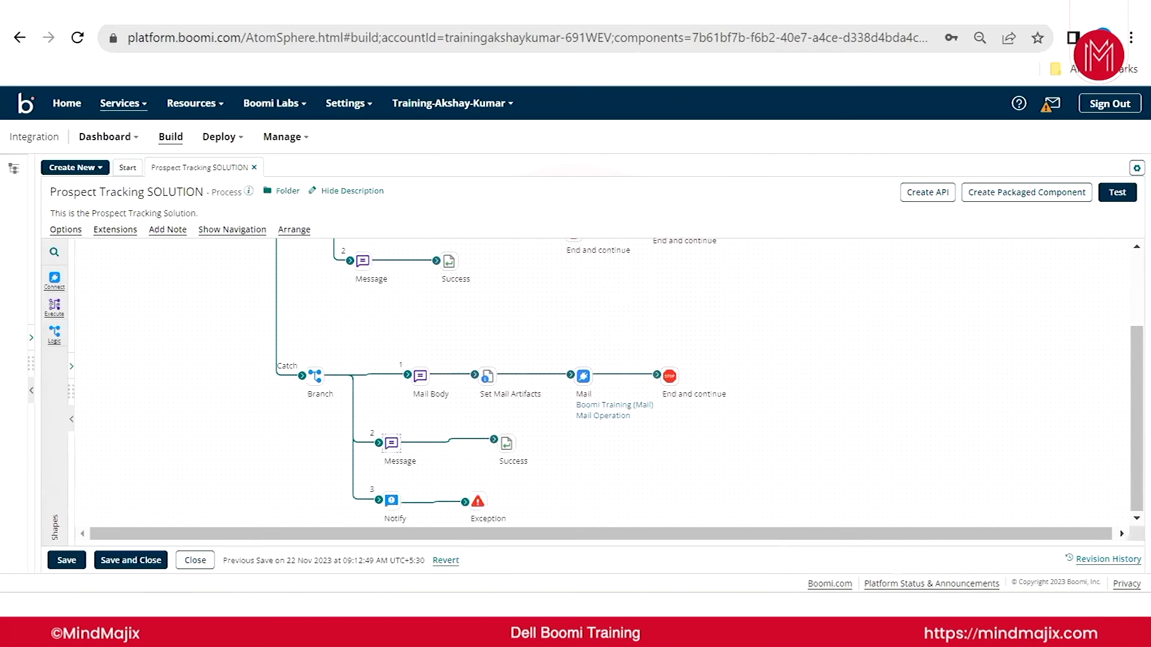
- Return to Postman and highlight the Status and Message values in the response body
key(ctrl+Tab)
double_click(500, 475)
double_click(527, 491)
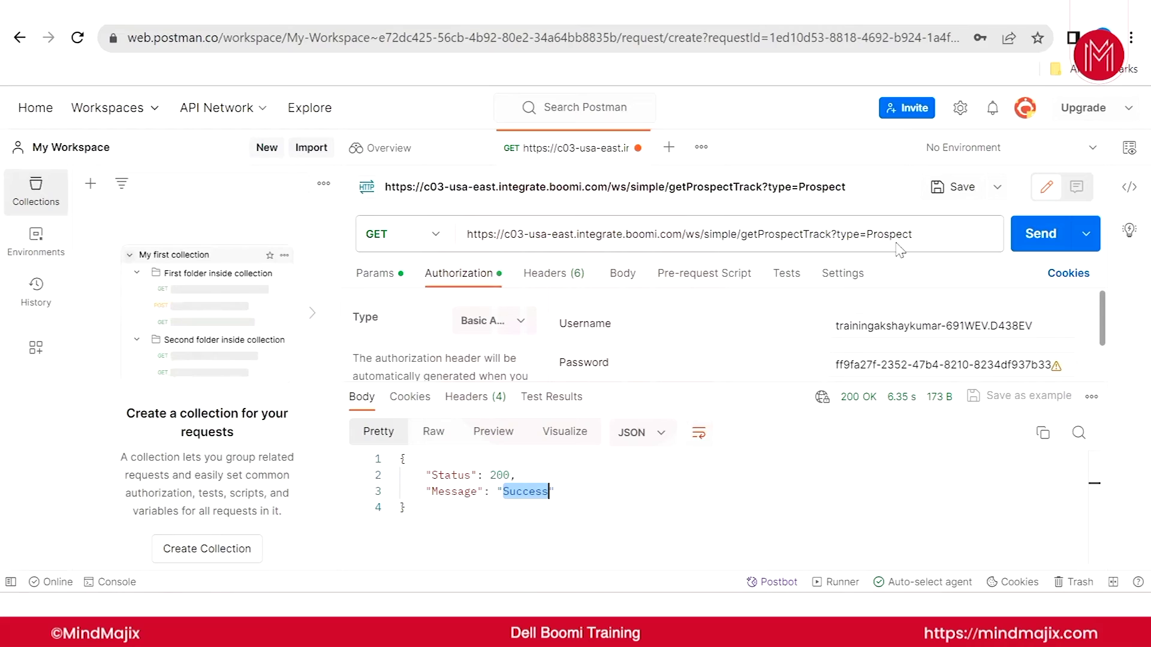
- Highlight the request URL in Postman, switch to Notepad++ and highlight the noted endpoint URL and credential lines
drag(913, 234, 467, 234)
key(alt+Tab)
drag(341, 401, 37, 367)
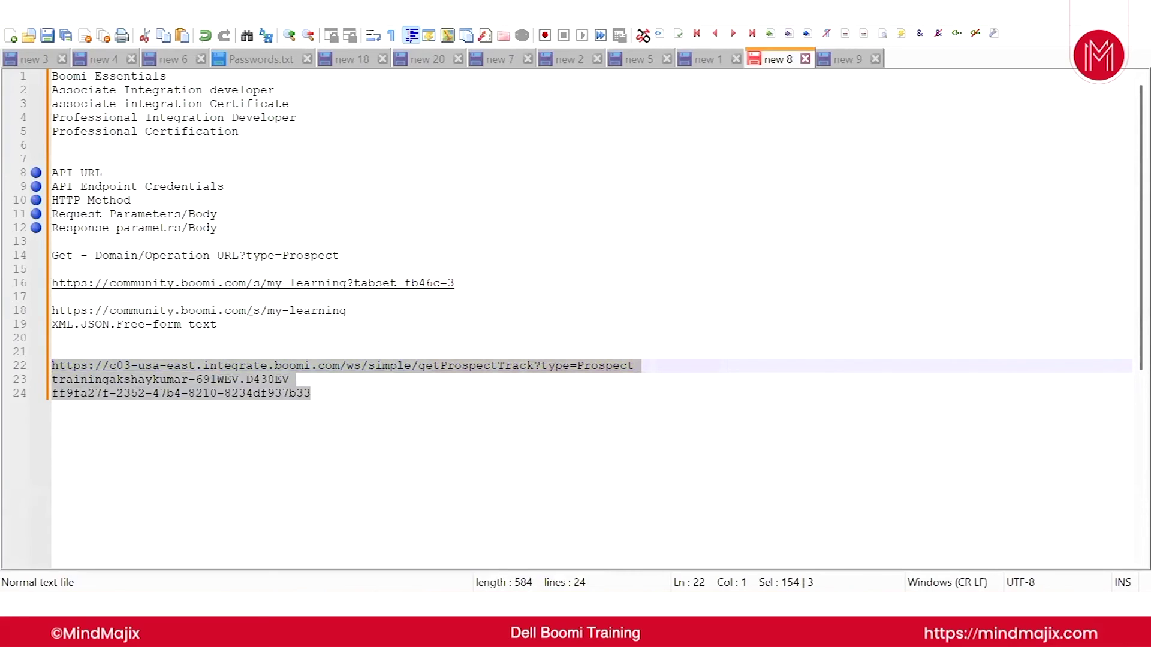
- Switch to Boomi and create a folder named HTTP Client inside the Process Library folder
key(alt+Tab)
key(ctrl+Tab)
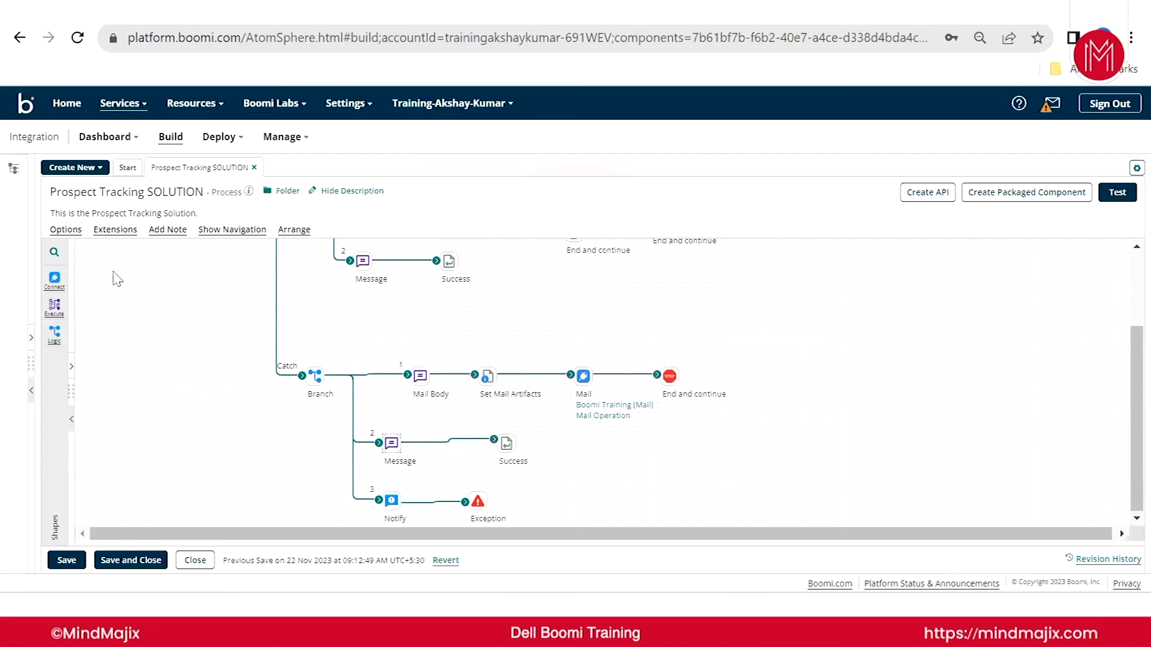
click(30, 335)
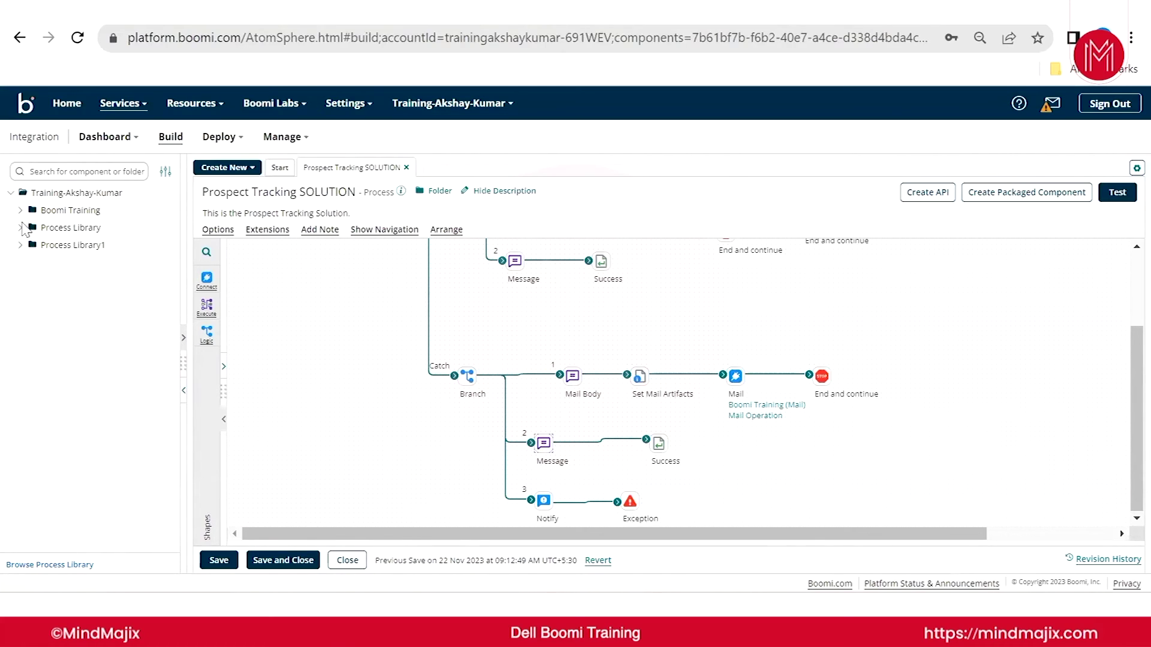
click(22, 228)
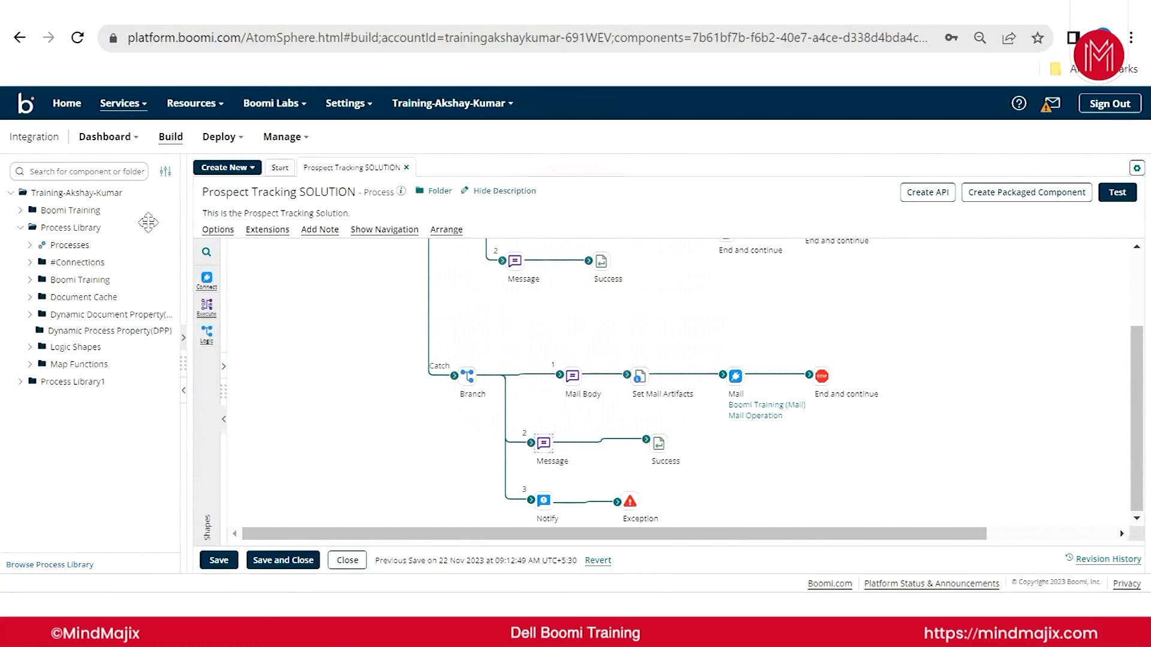
click(165, 227)
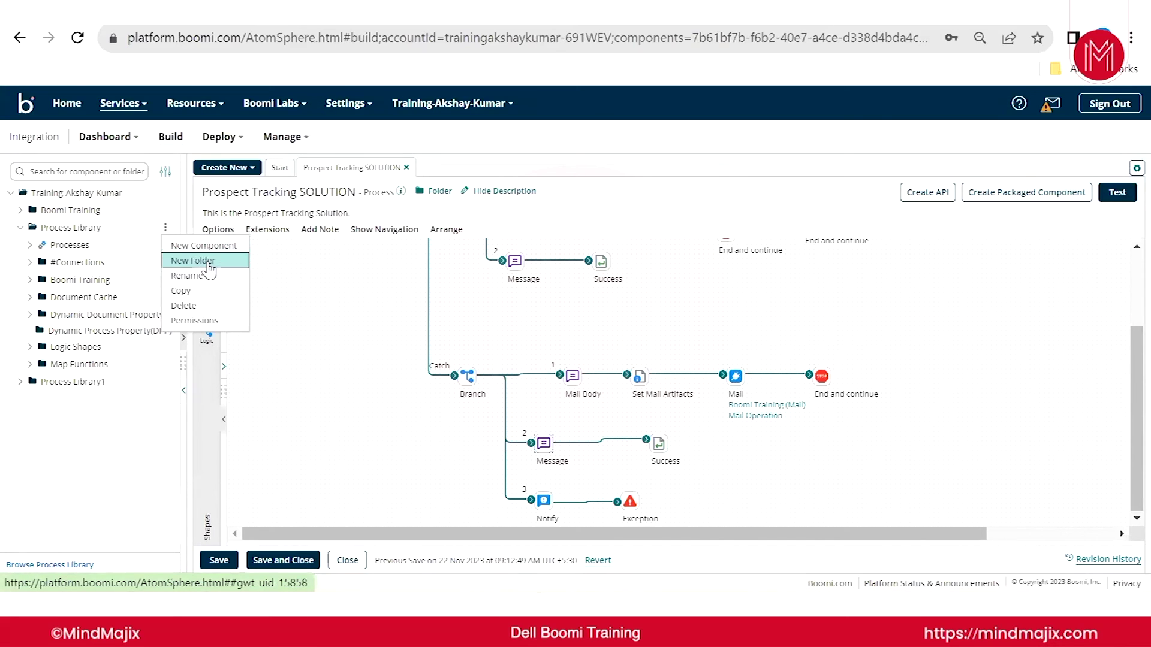
click(189, 261)
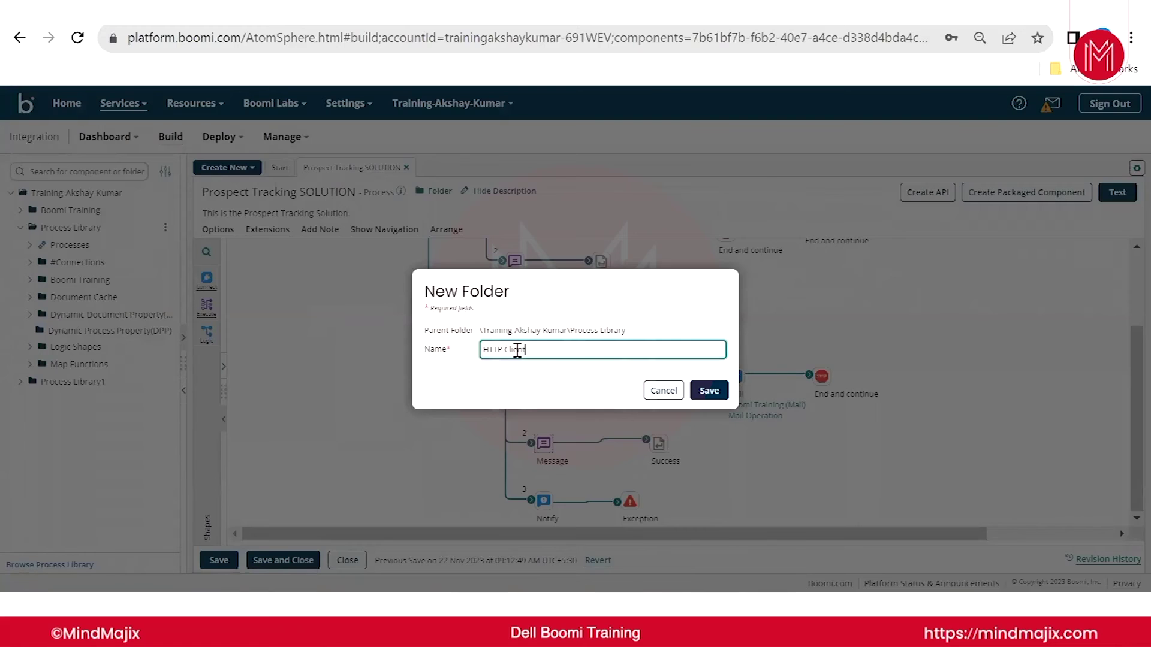
click(710, 392)
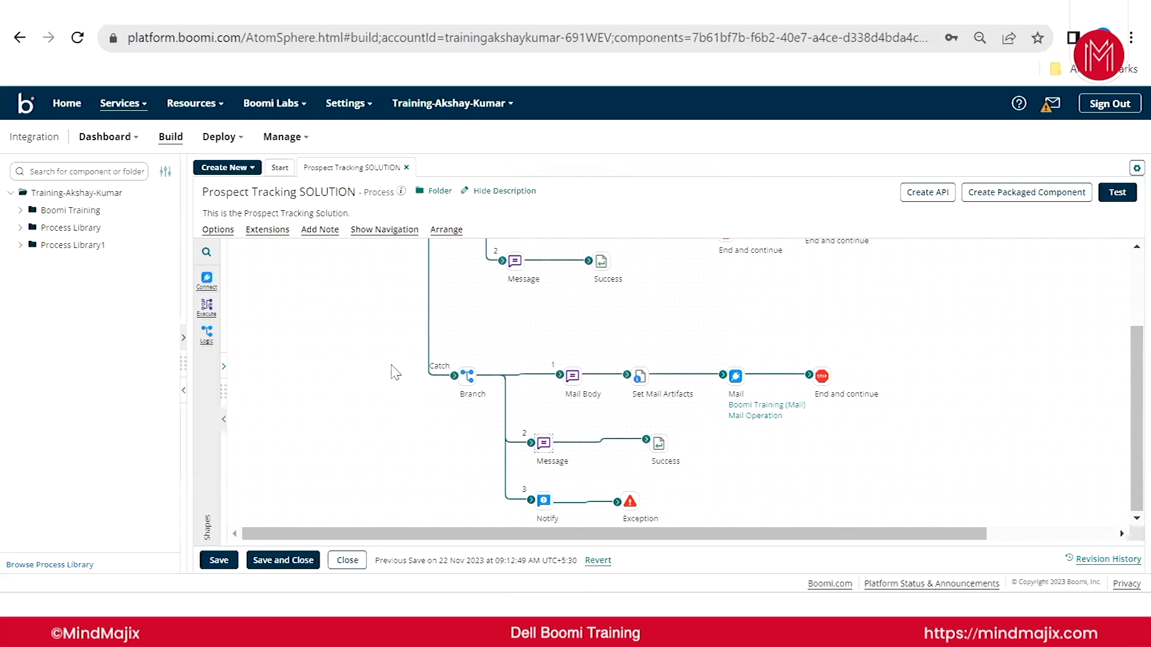
- Create a new process in the HTTP Client folder with its Start shape set to No Data
click(166, 346)
click(191, 364)
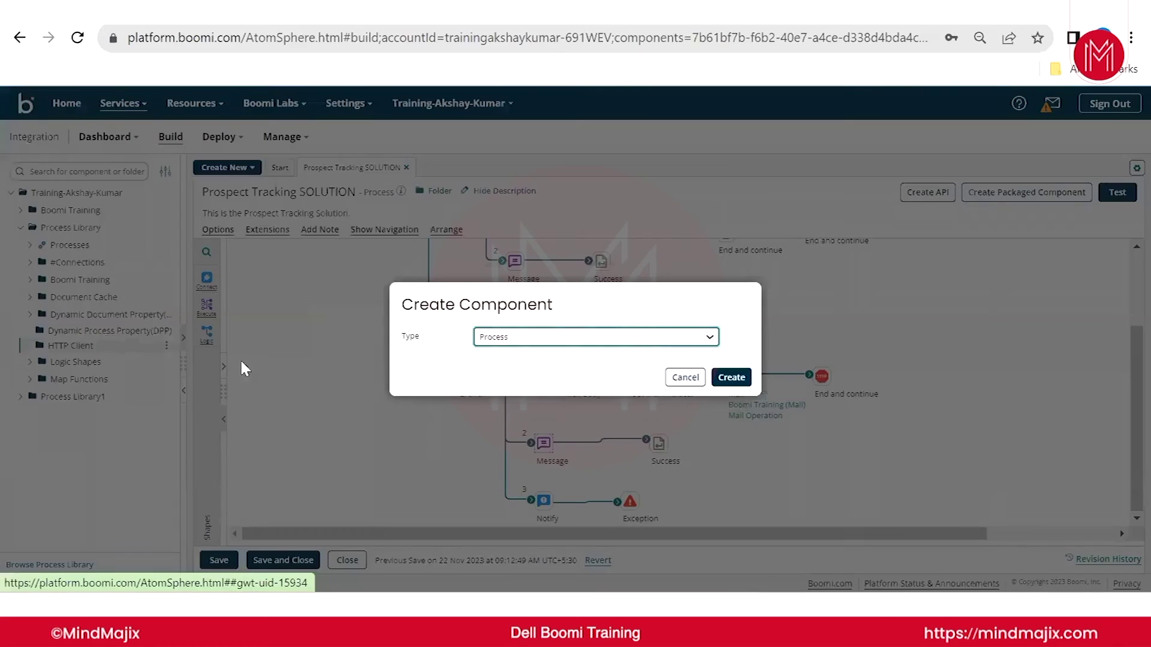
click(731, 378)
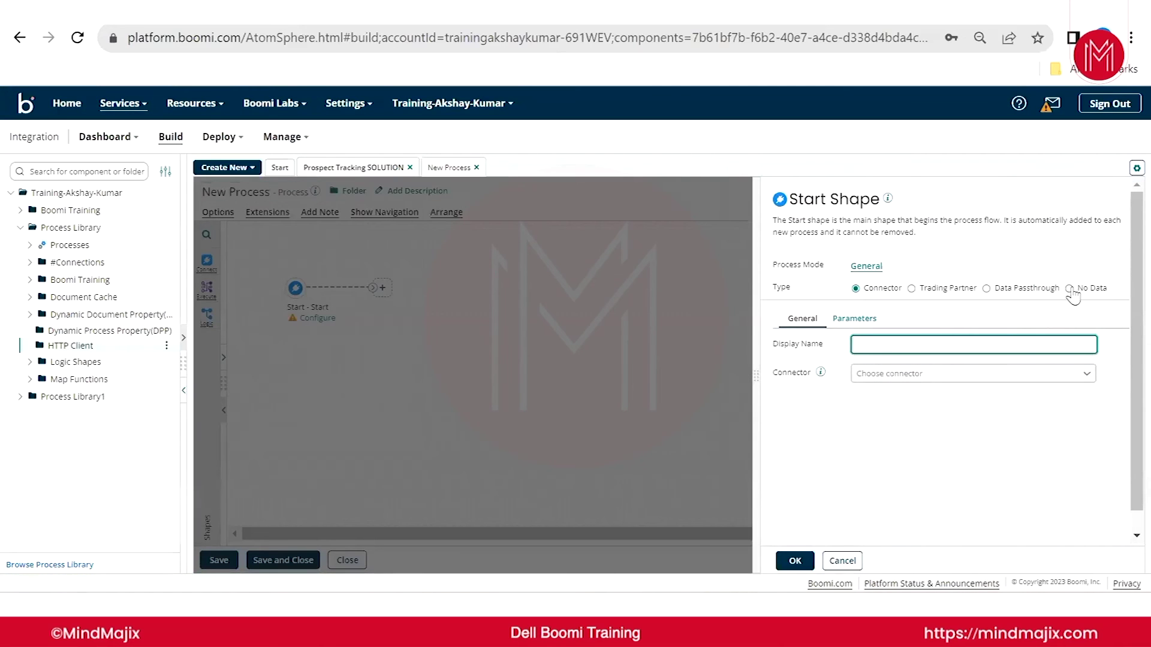
click(1070, 288)
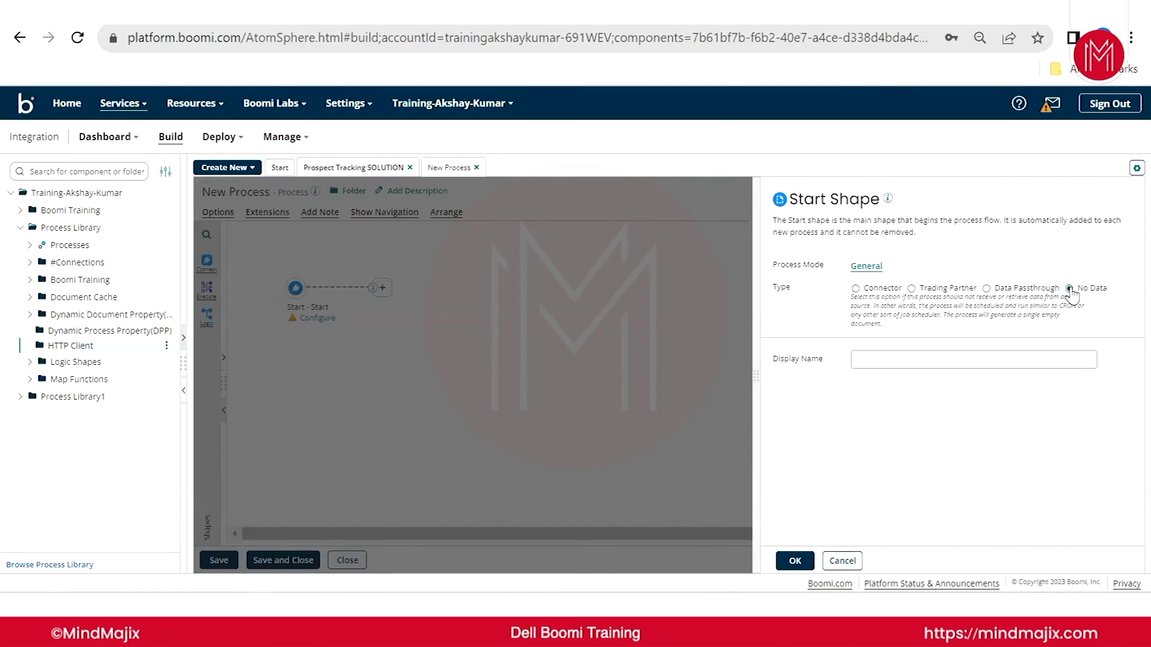
click(795, 562)
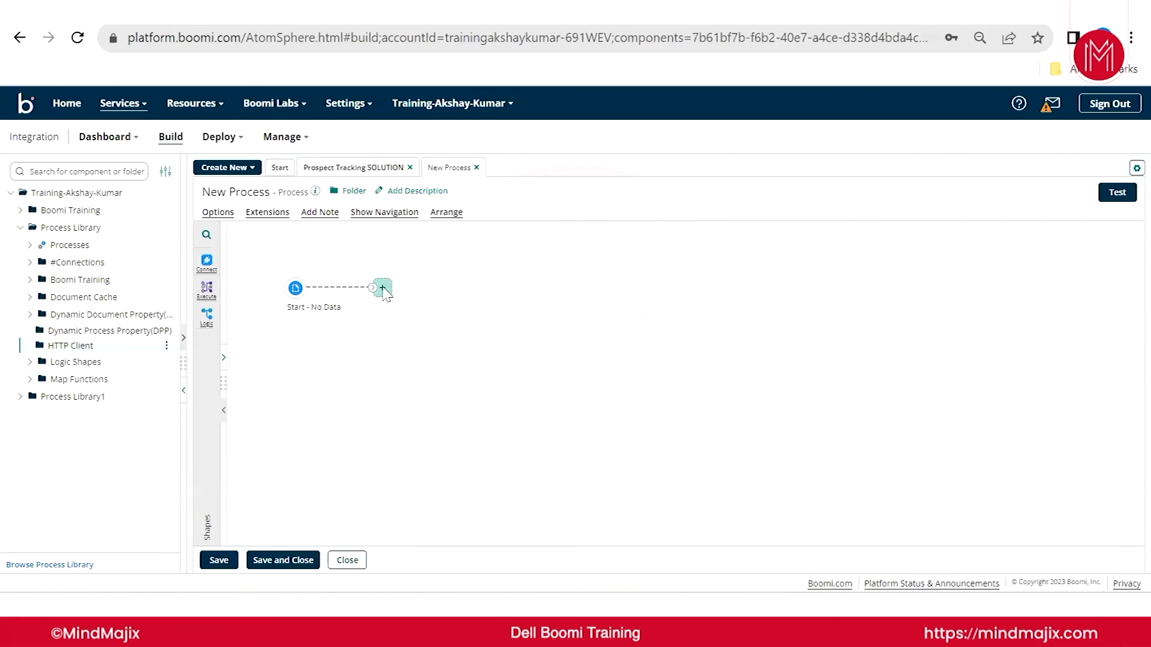
- Add an HTTP Client connector directly after the Start shape of the new process
click(383, 289)
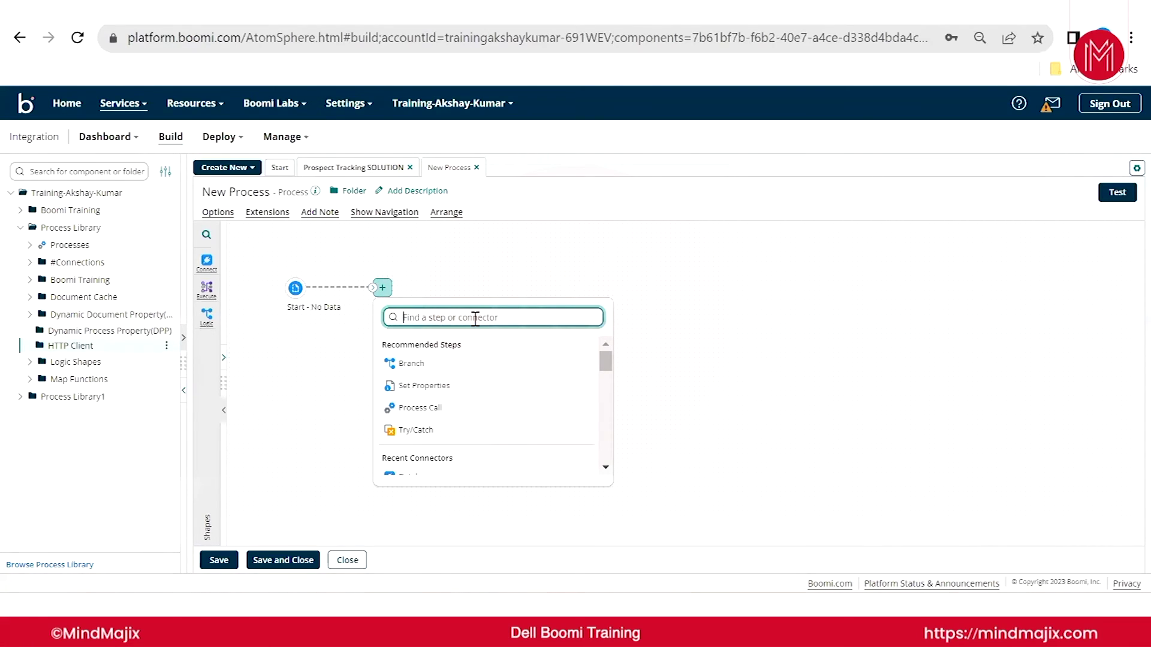
text(HTTP)
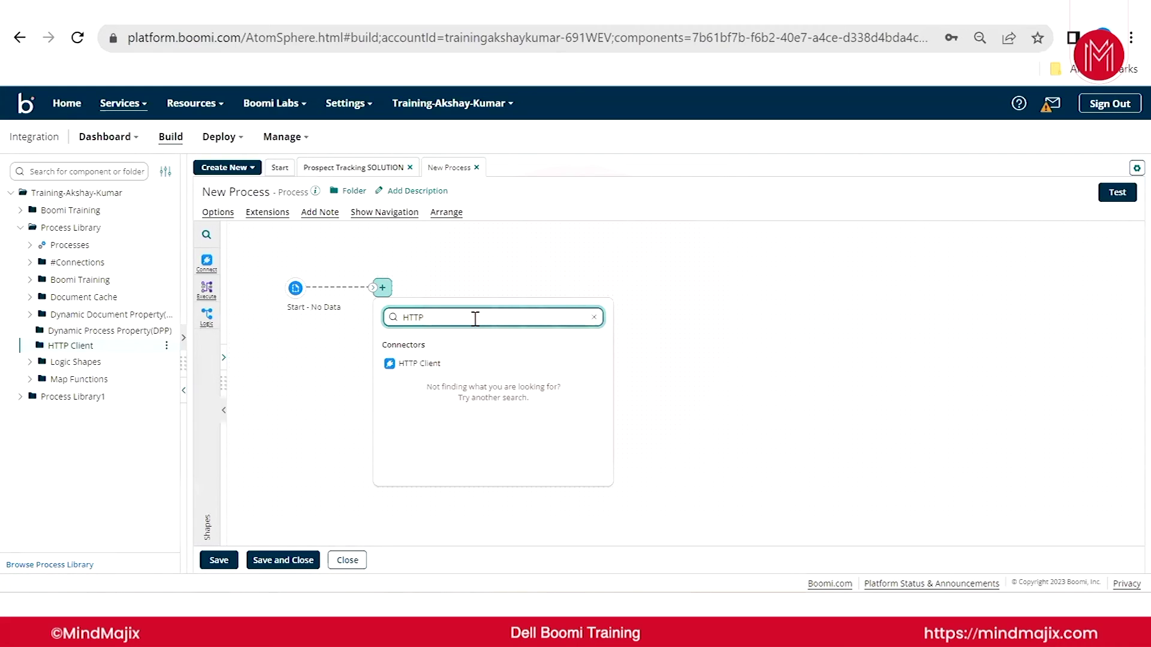
click(448, 364)
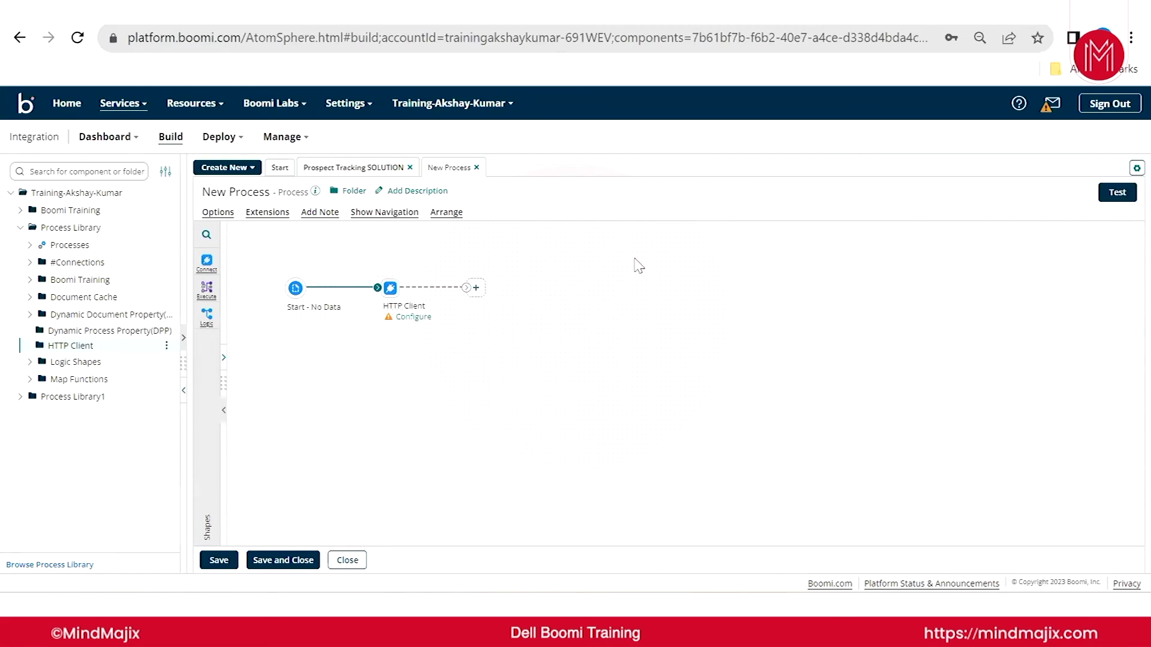
- Review the flow of the Prospect Tracking SOLUTION process, including its web service start, and return to the new process
click(318, 168)
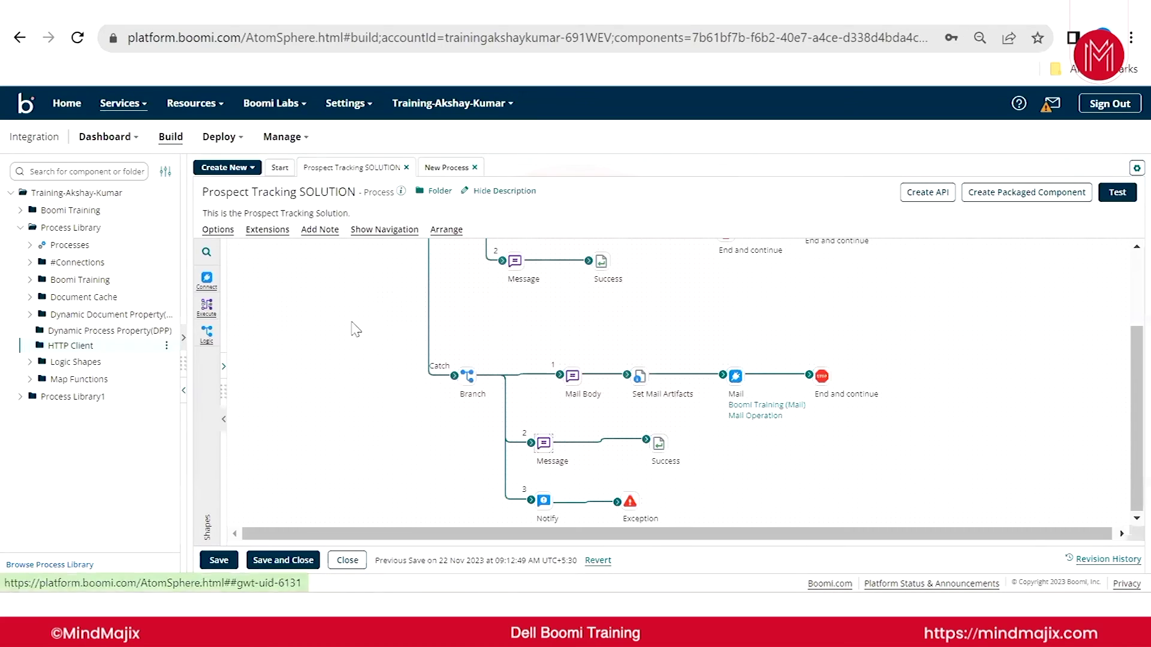
scroll(353, 355, up, 3)
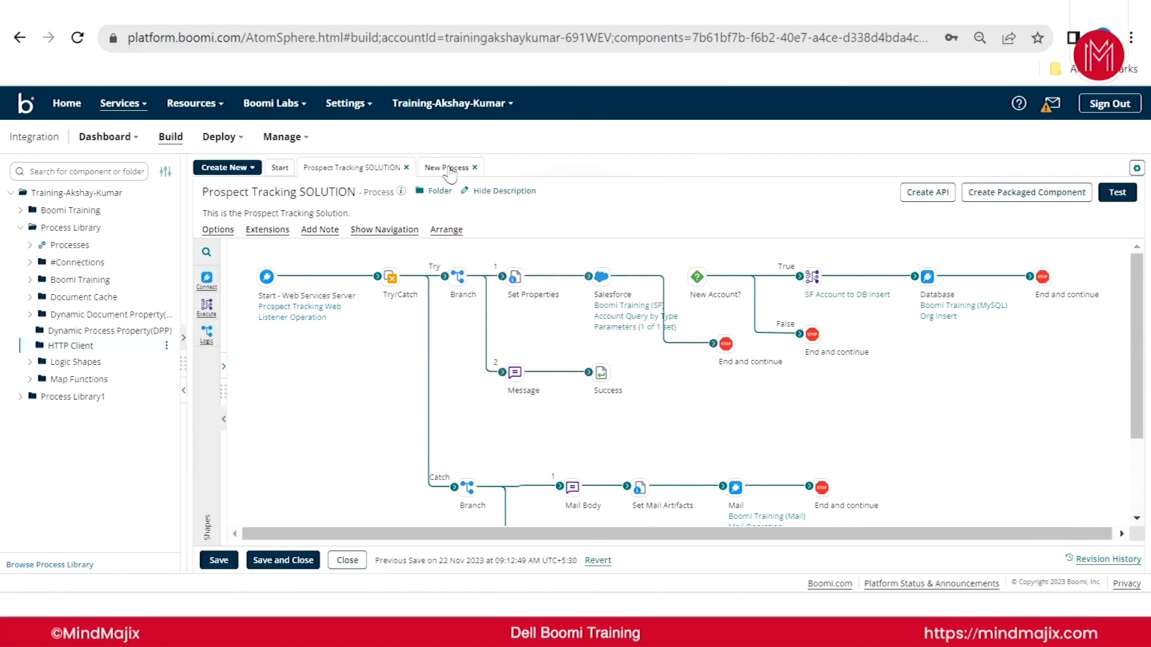
click(448, 168)
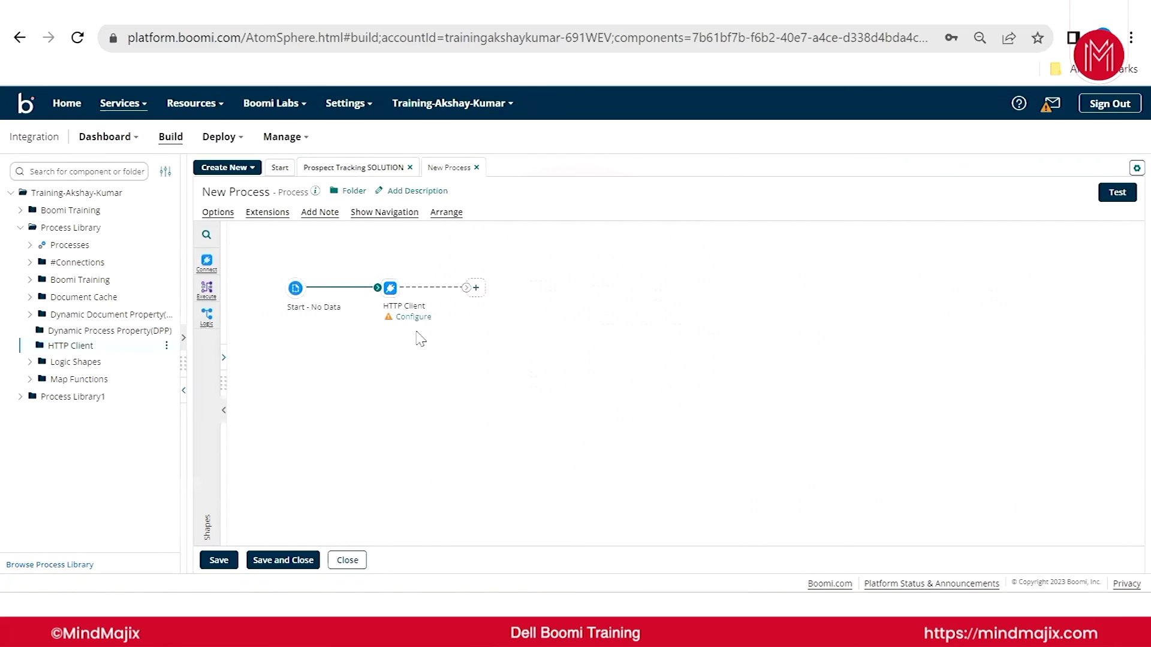
- Open the HTTP Client connector's settings and examine the credential lines and the endpoint URL's path in the Notepad++ notes
mouse_move(413, 324)
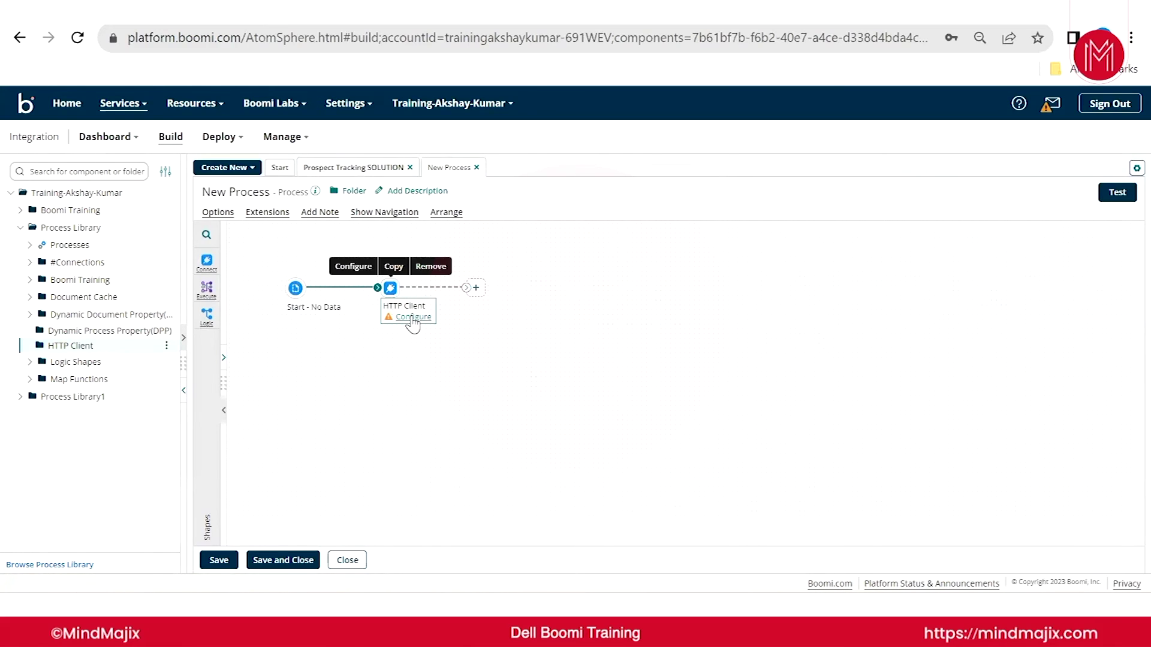
click(390, 287)
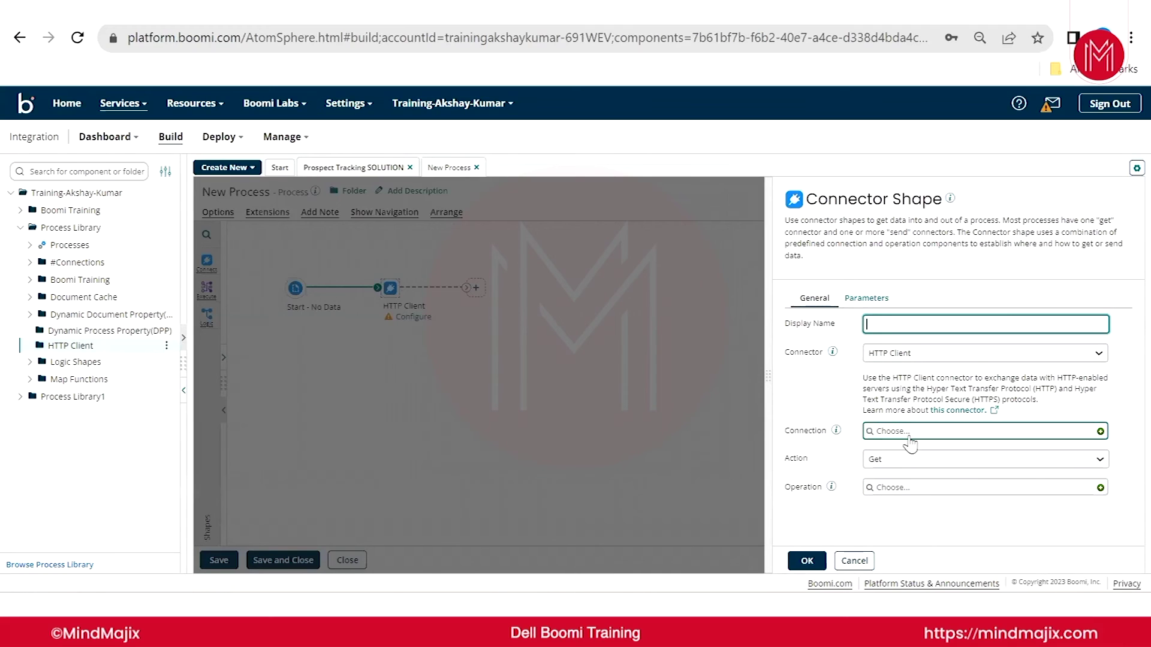
key(alt+Tab)
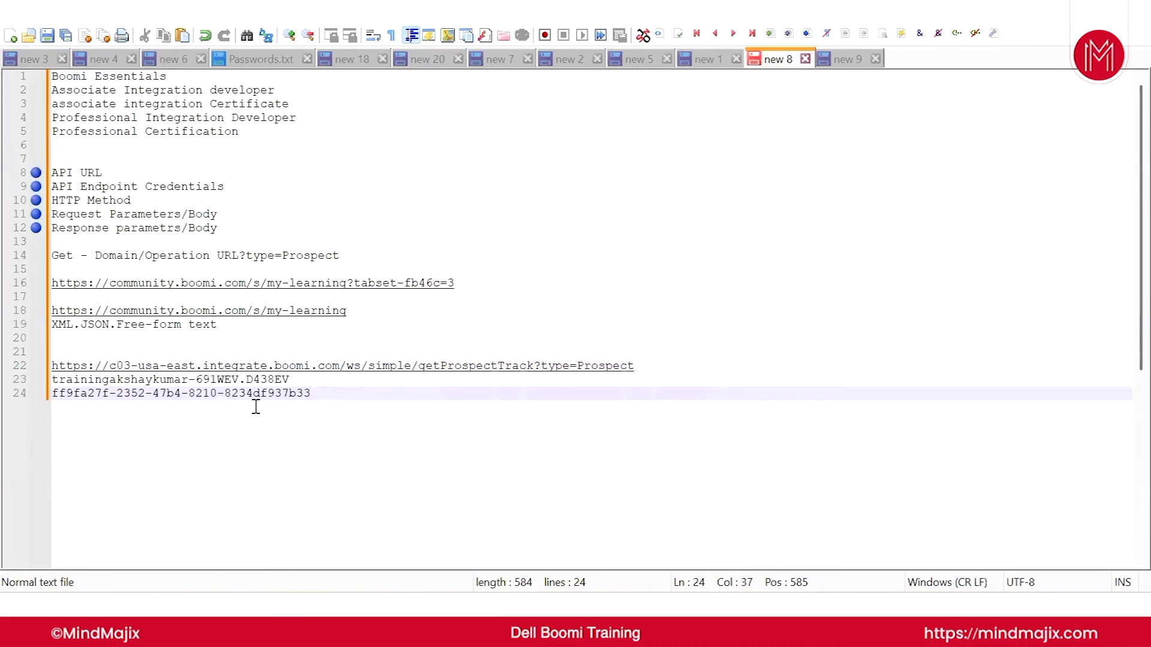
drag(316, 400, 39, 384)
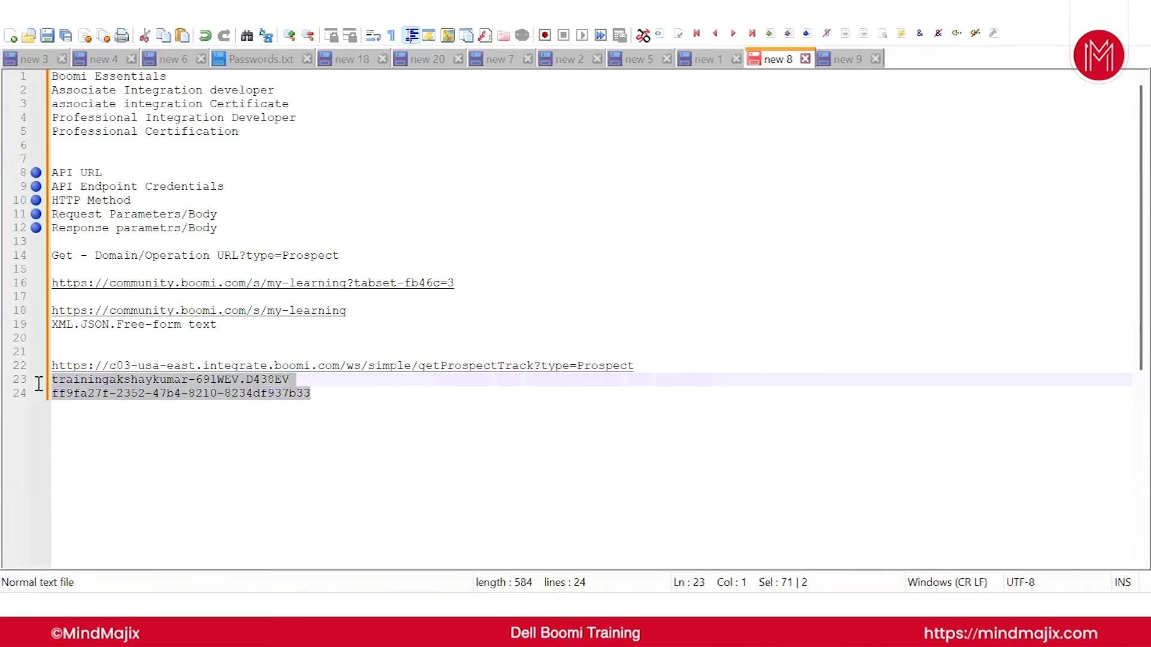
click(426, 461)
drag(671, 365, 341, 366)
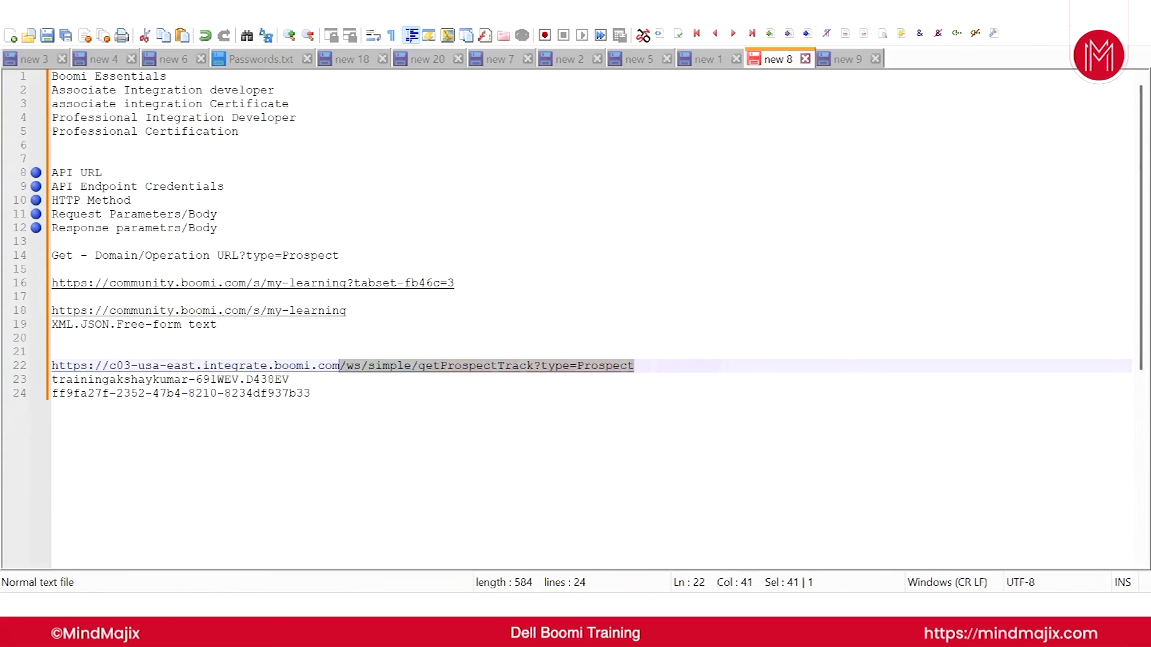
key(alt+Tab)
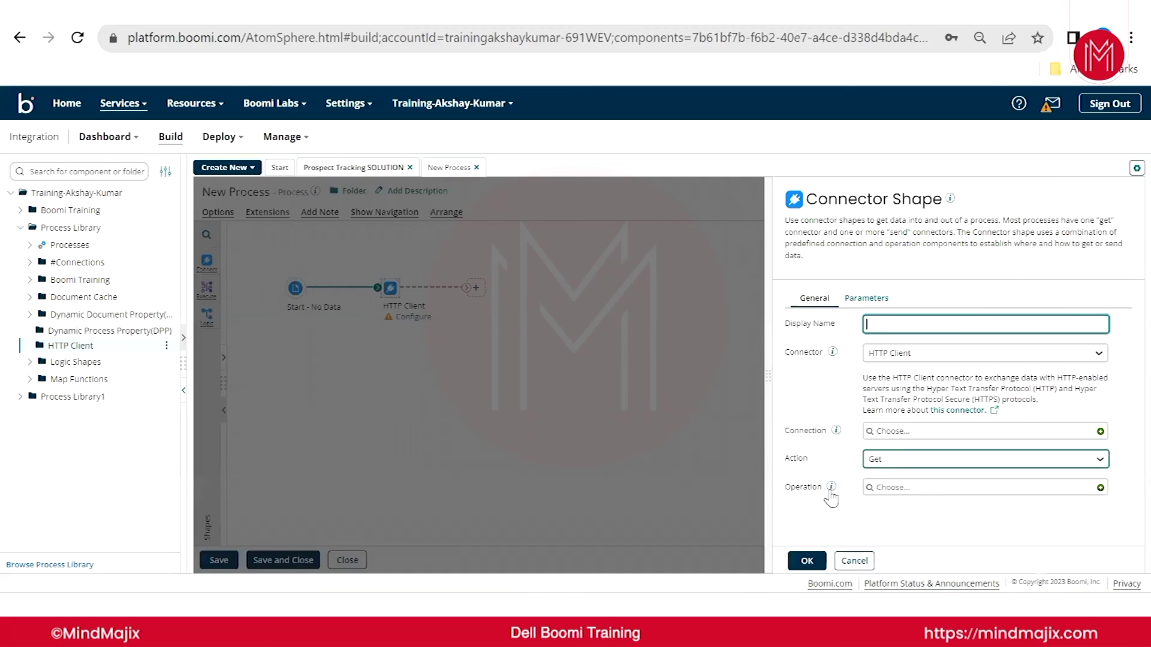
click(992, 440)
click(1101, 432)
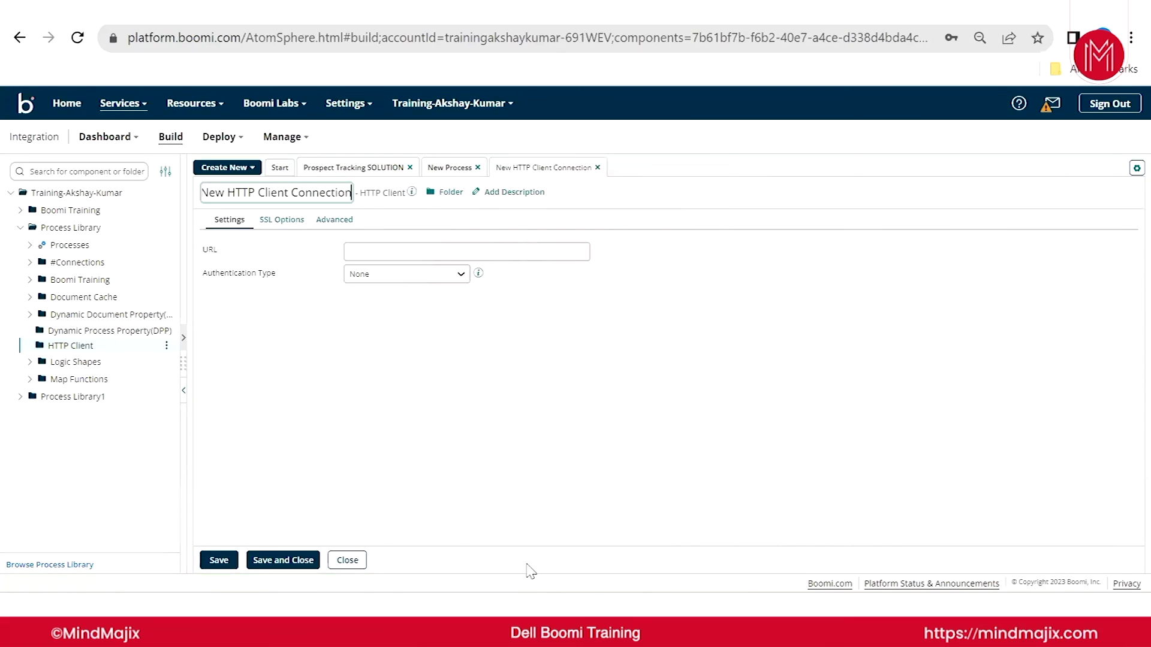
key(alt+Tab)
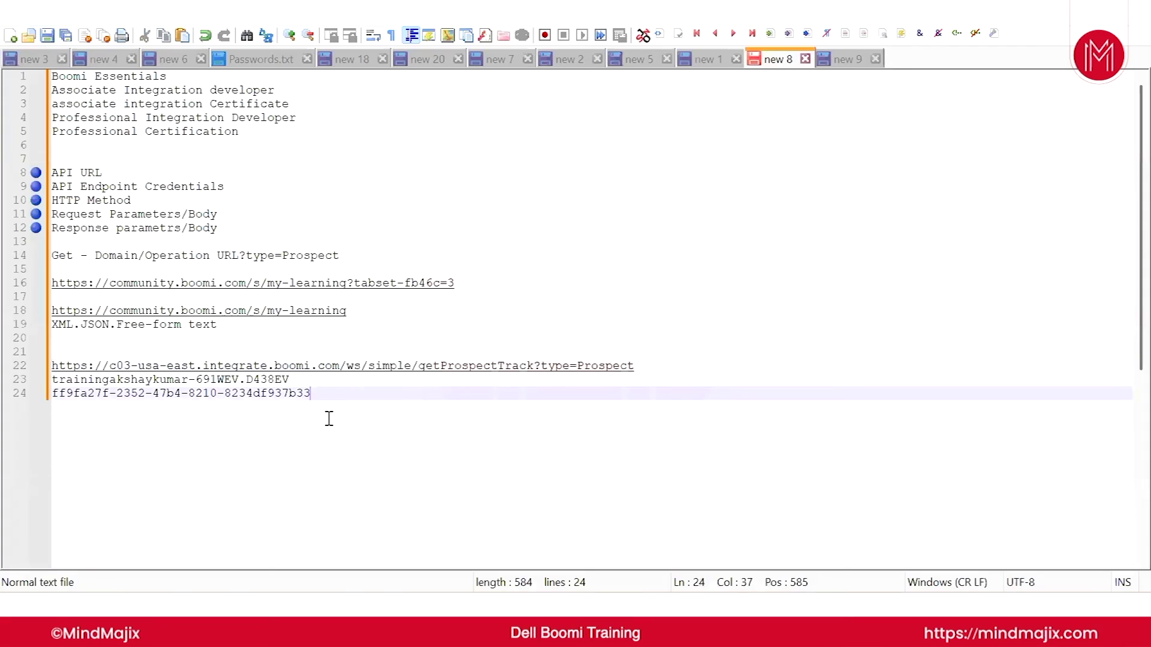
click(339, 367)
drag(328, 370, 20, 379)
key(ctrl+c)
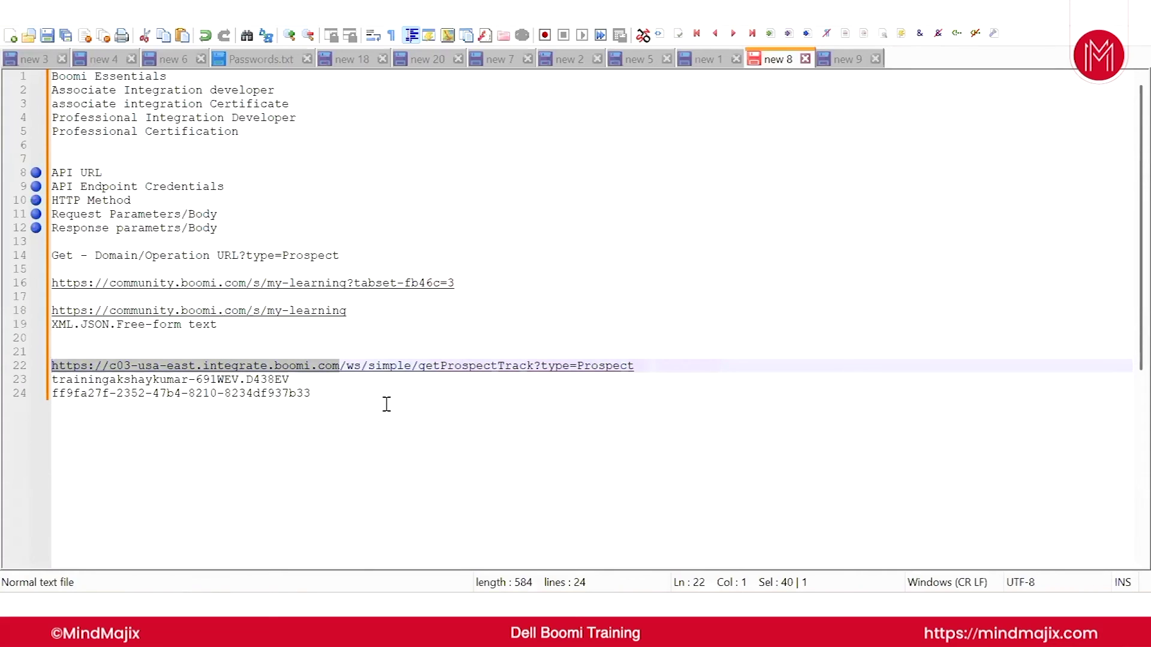
key(alt+Tab)
click(381, 245)
key(ctrl+v)
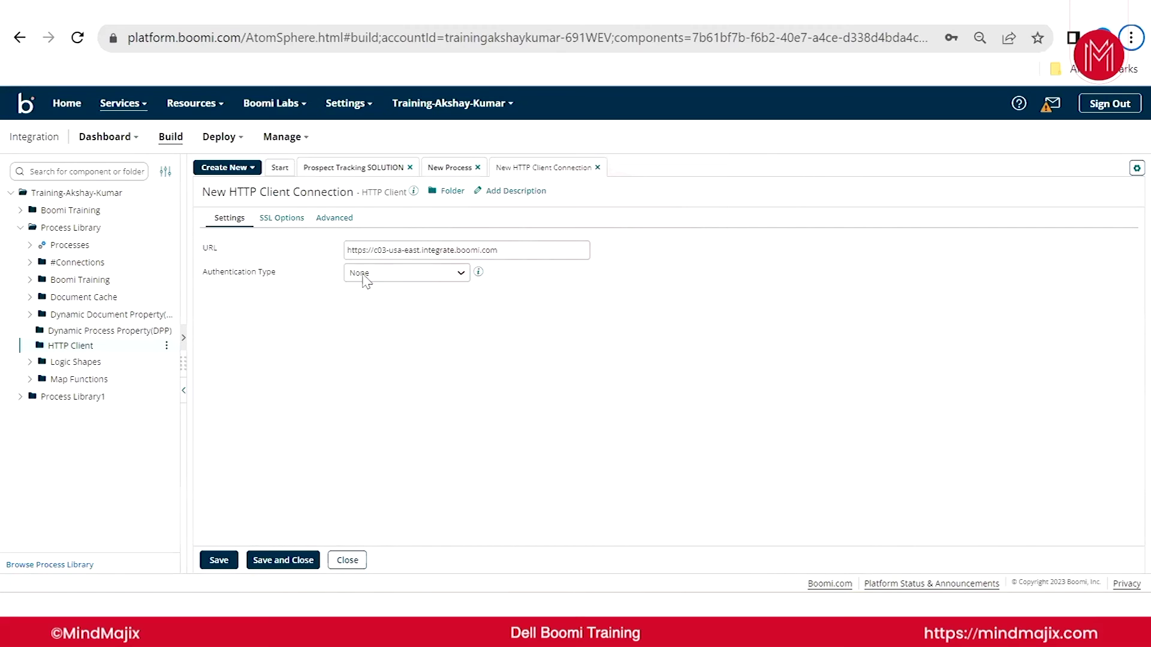
- Set the HTTP Client connection's authentication type to Basic, reviewing the other available authentication types
key(alt+Tab)
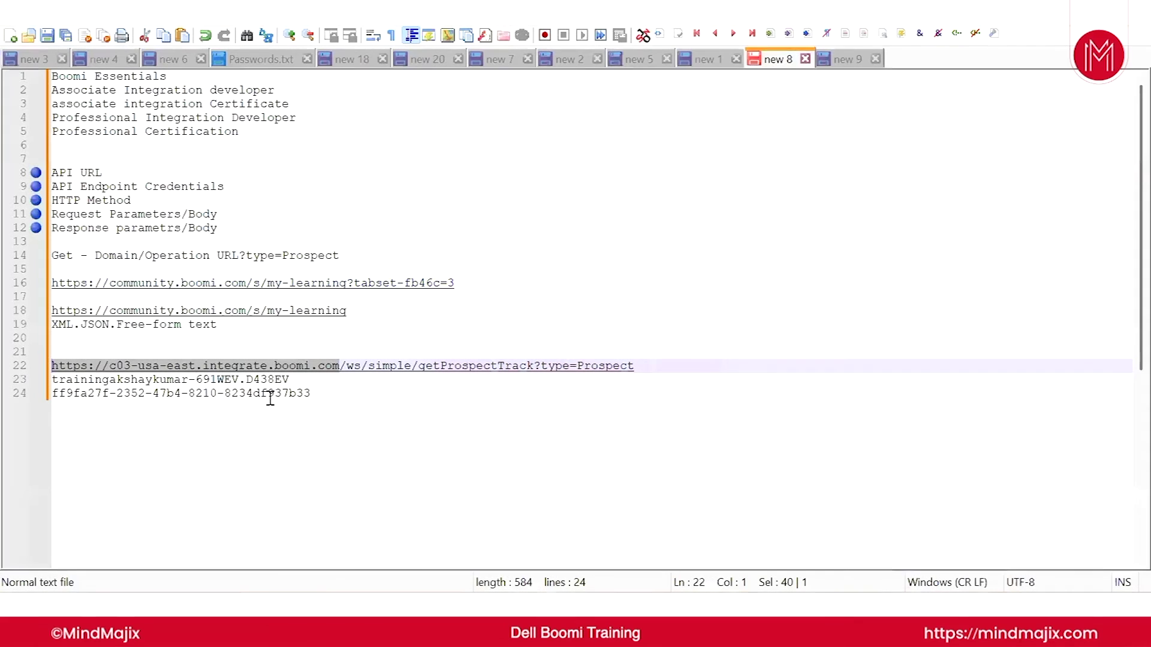
key(alt+Tab)
click(398, 276)
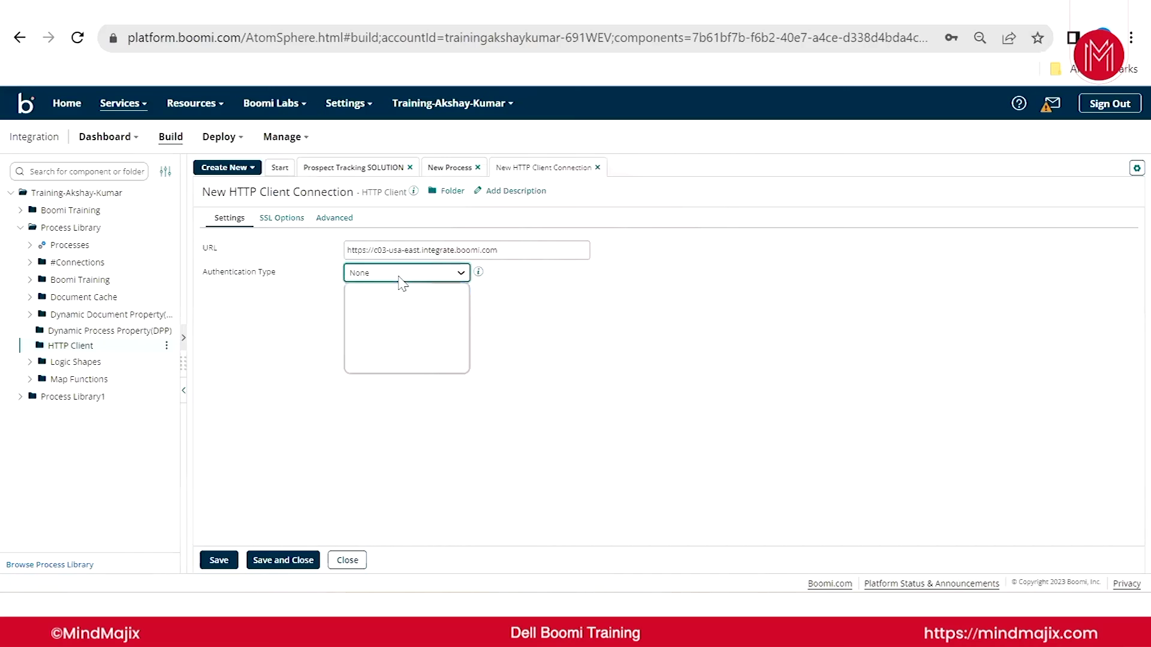
click(396, 303)
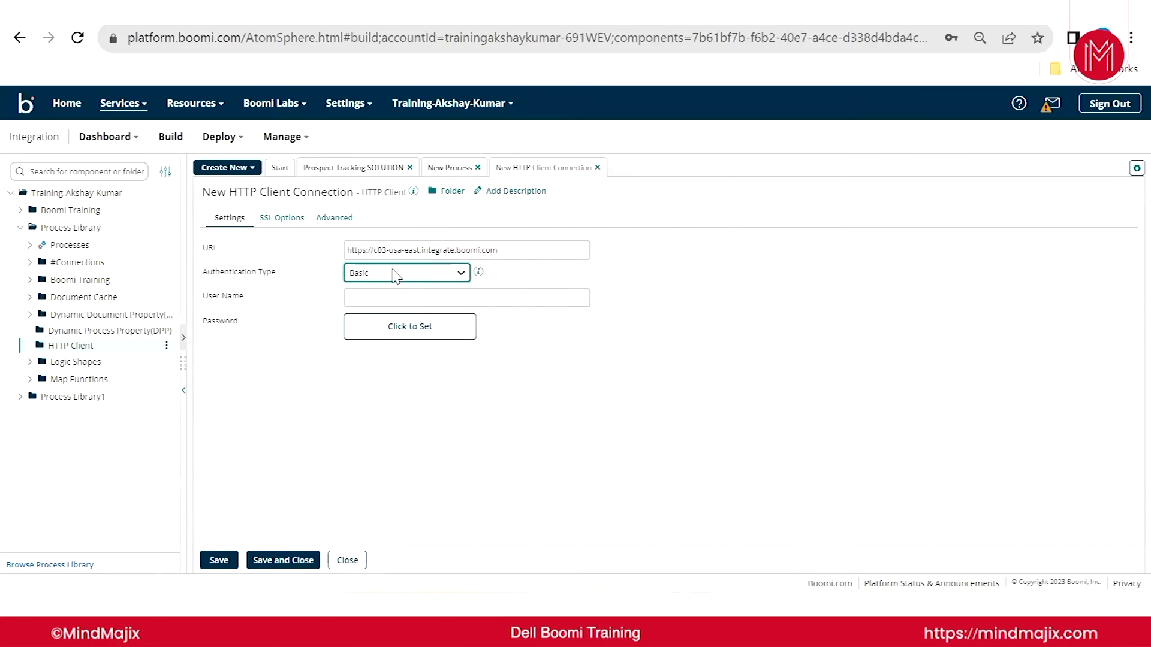
click(395, 275)
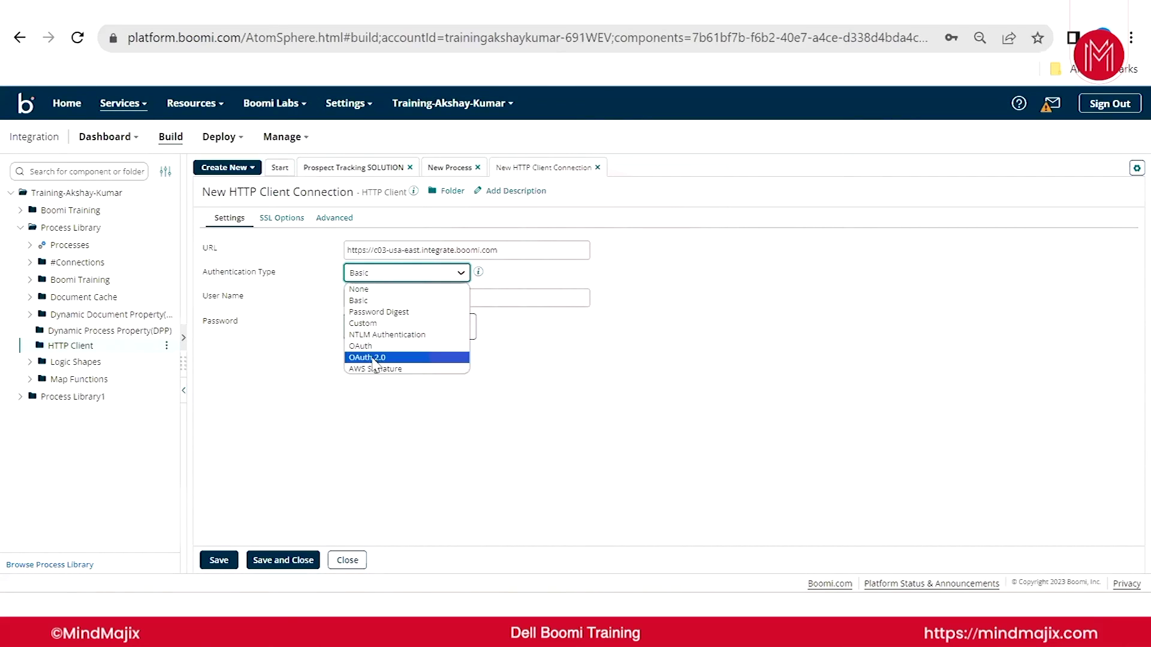
click(361, 301)
click(362, 302)
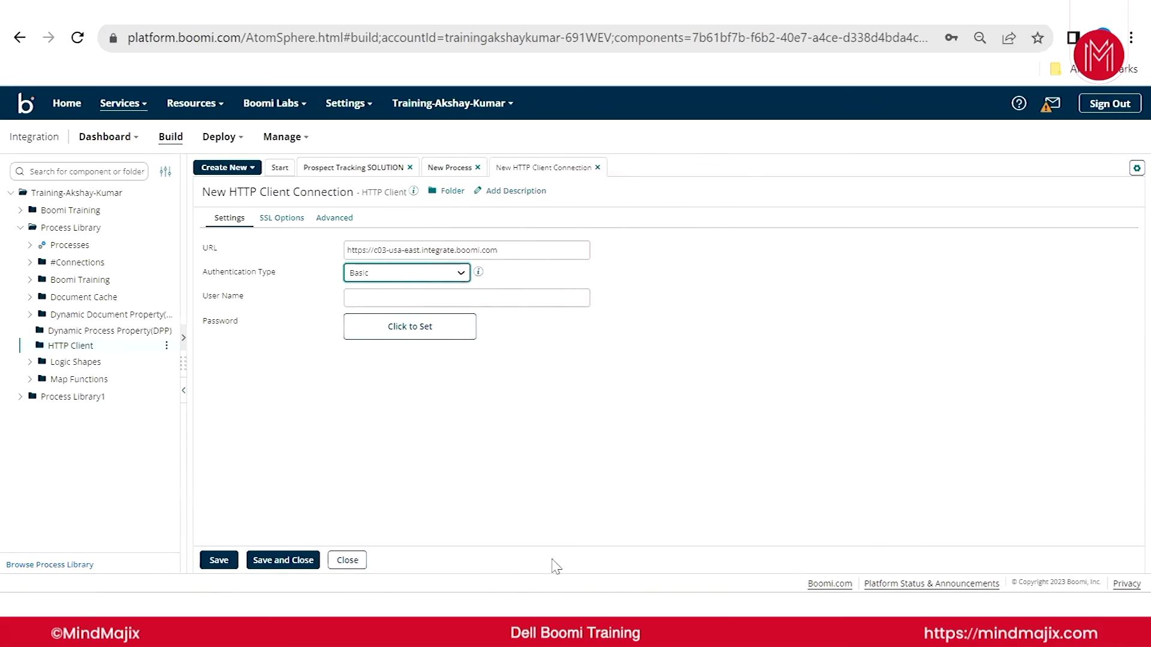
- Copy the API user name from the Notepad++ notes into the connection's User Name
key(alt+Tab)
click(348, 392)
drag(300, 380, 40, 380)
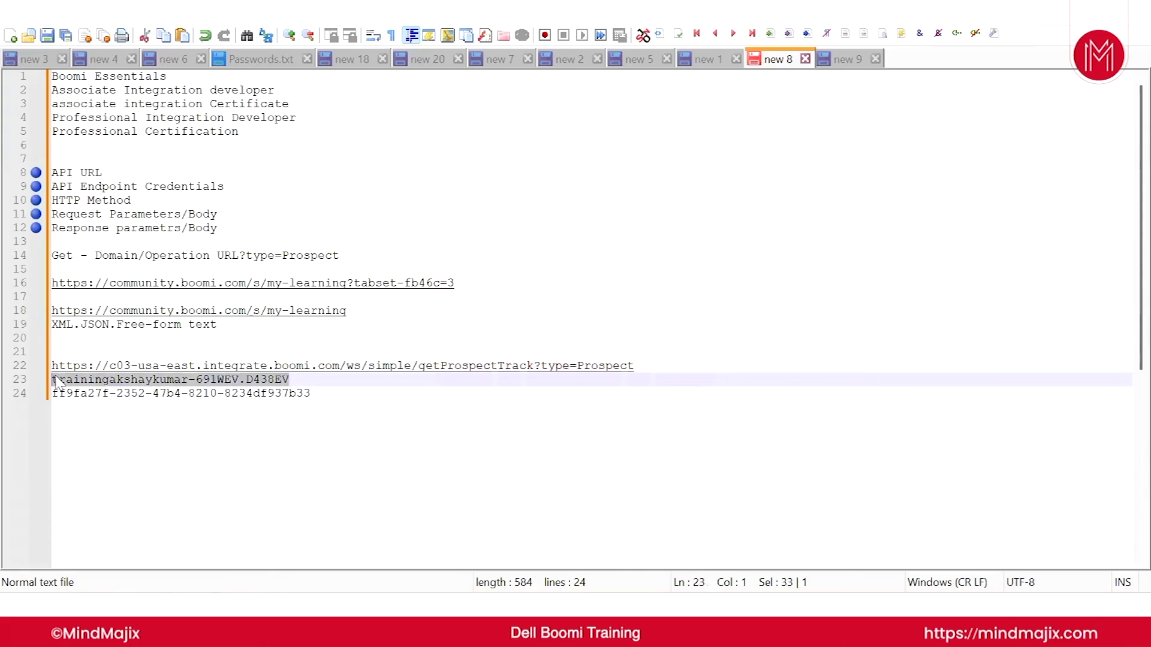
key(ctrl+c)
key(alt+Tab)
click(367, 298)
key(ctrl+v)
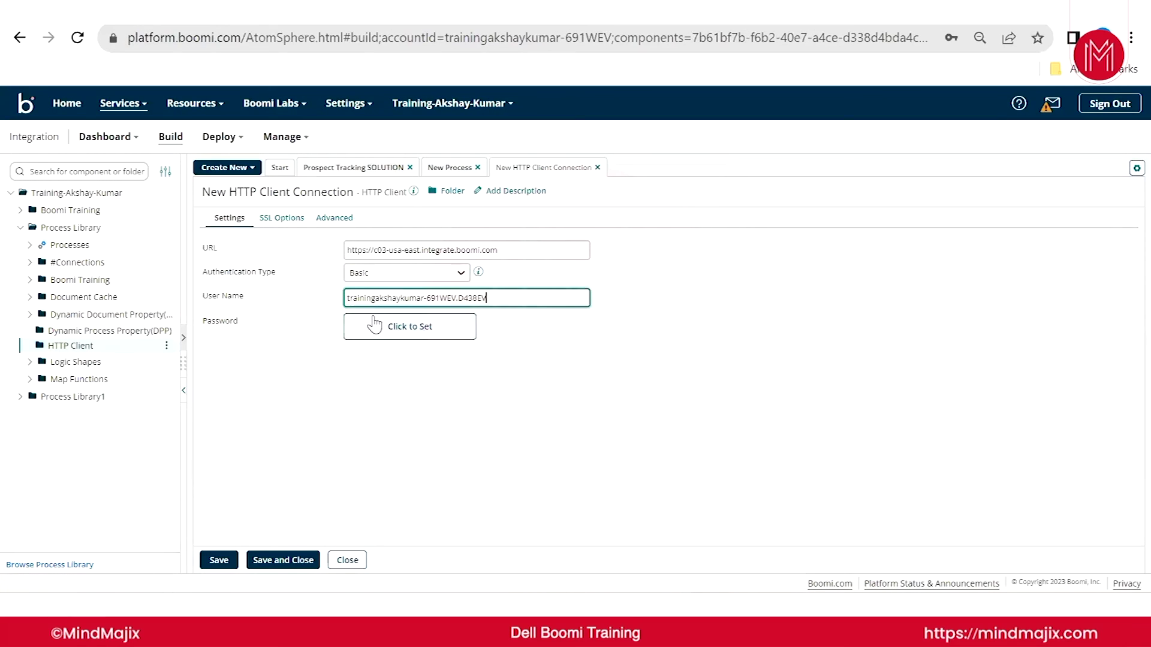
- Copy the API password from the Notepad++ notes into the HTTP Client connection's Password and apply it
key(alt+Tab)
drag(326, 393, 21, 394)
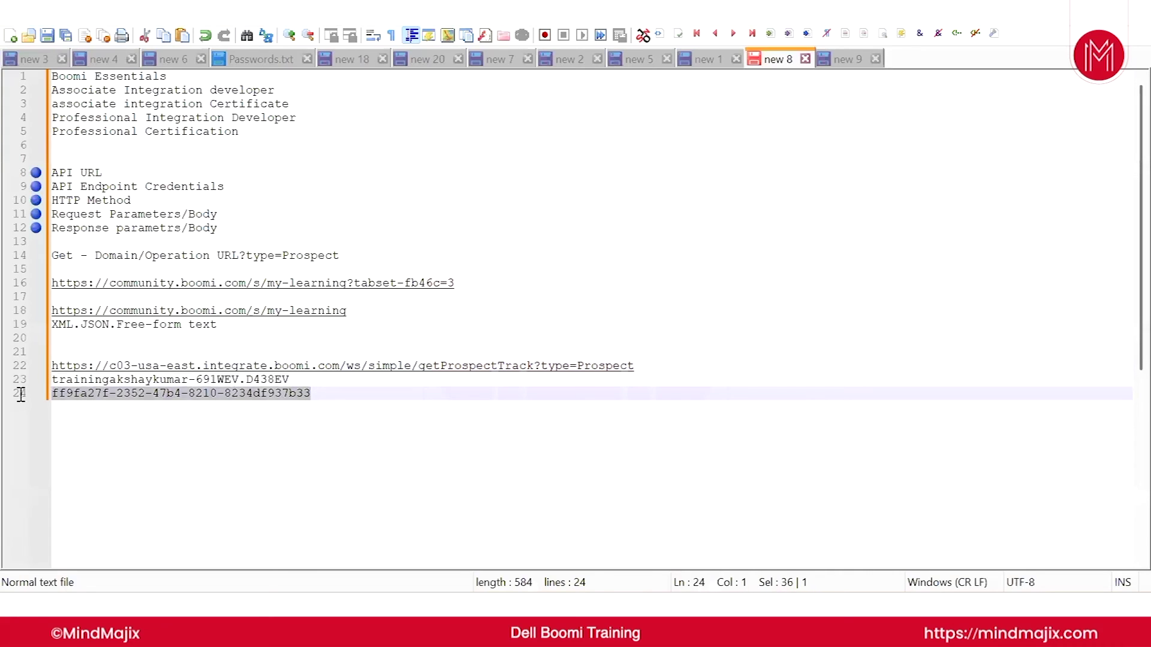
key(ctrl+c)
key(alt+Tab)
click(380, 326)
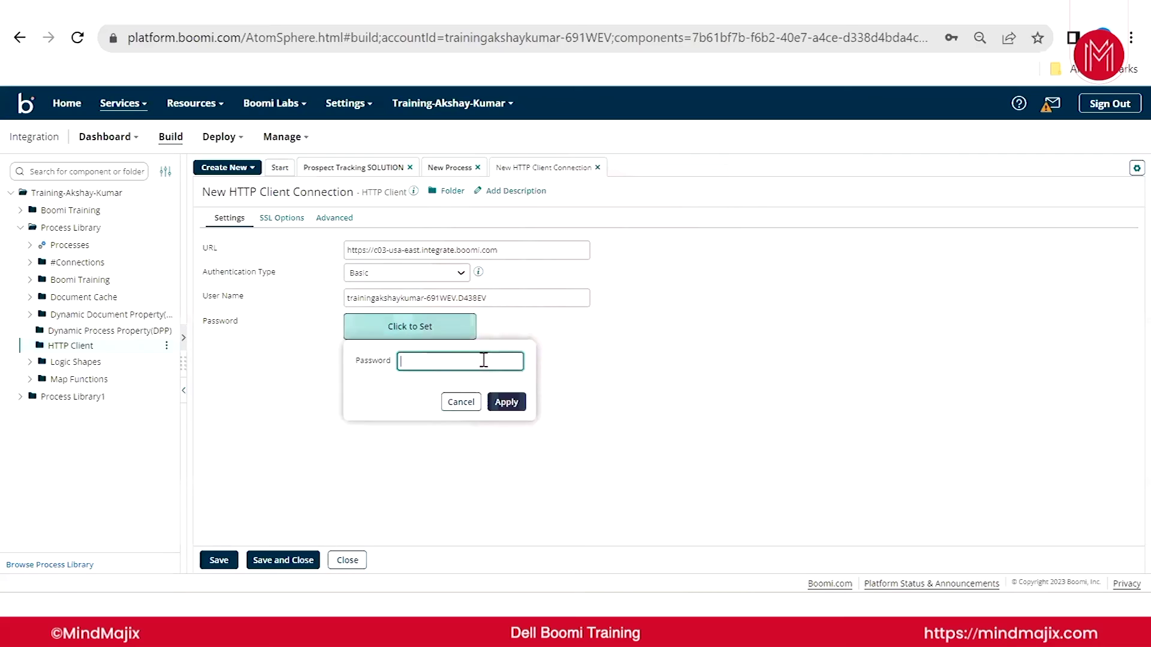
click(462, 361)
key(ctrl+v)
click(508, 403)
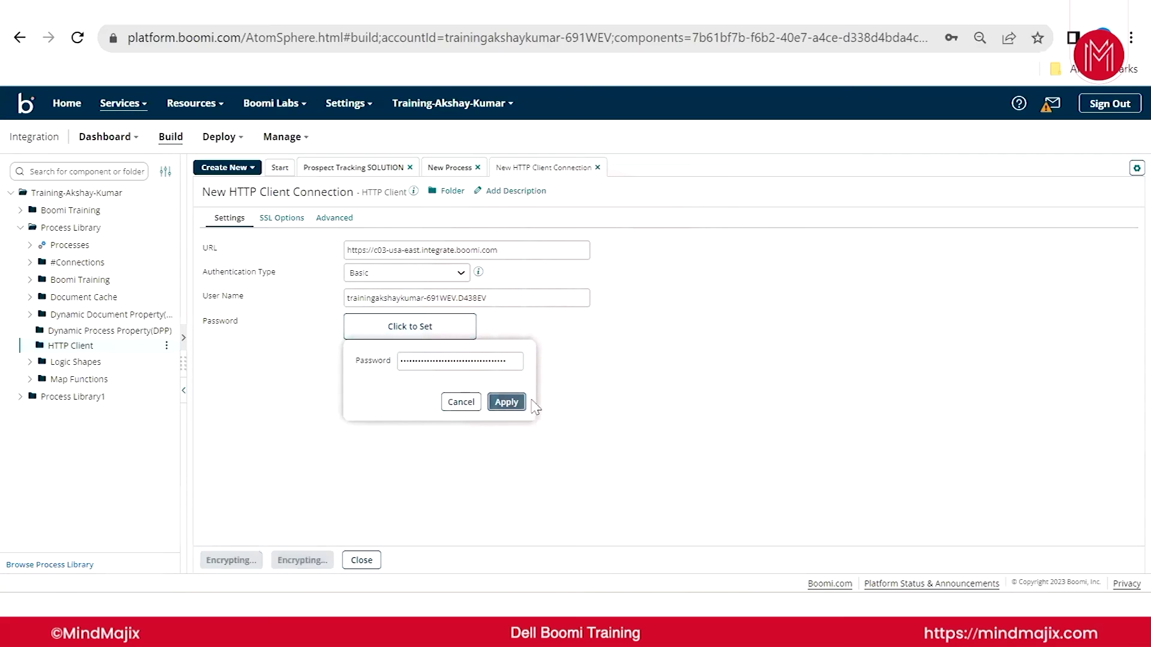
- Name the HTTP Client connection "Prospect Client Operation", then save and close it
click(266, 197)
text(Prospect Client Operation)
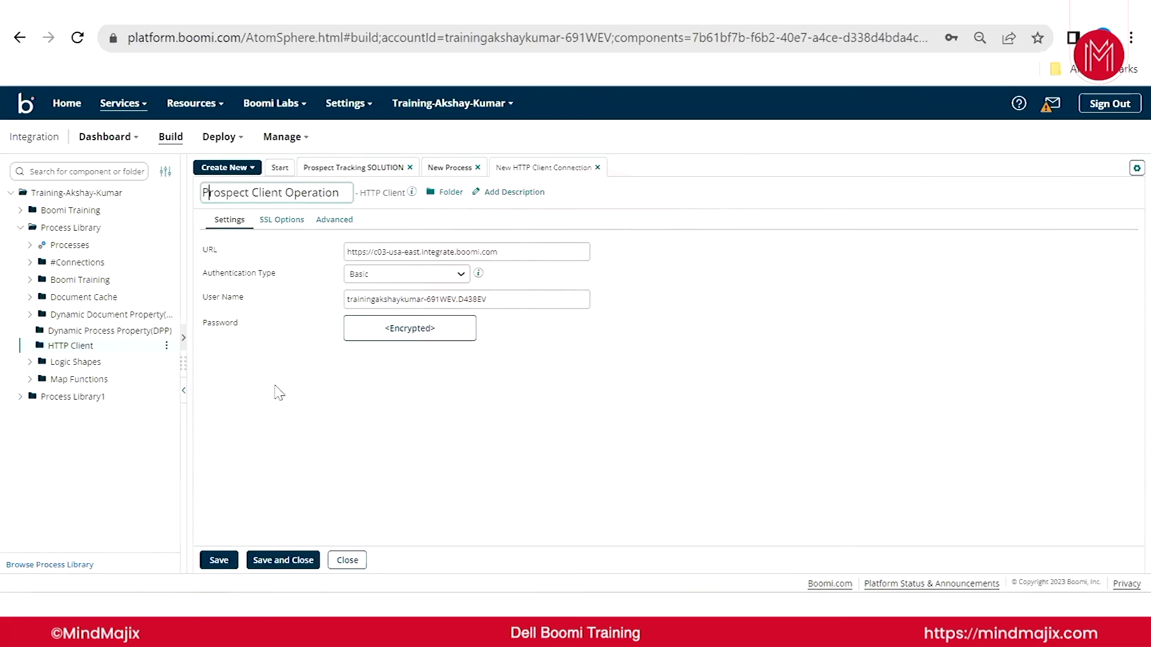
click(283, 561)
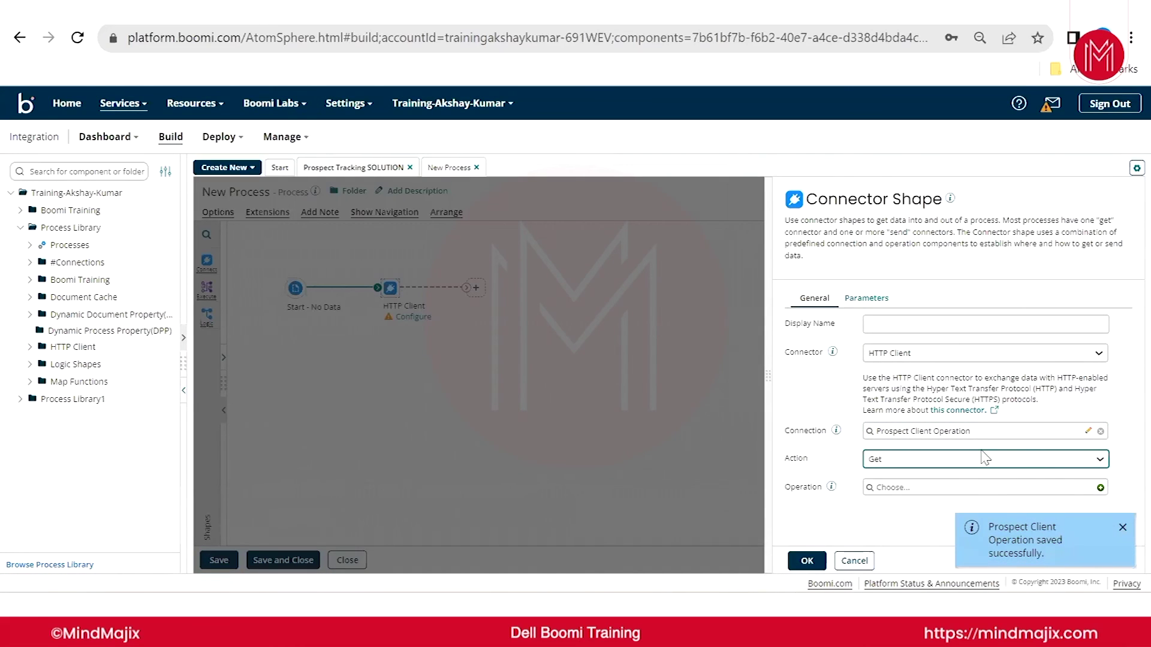
click(1122, 528)
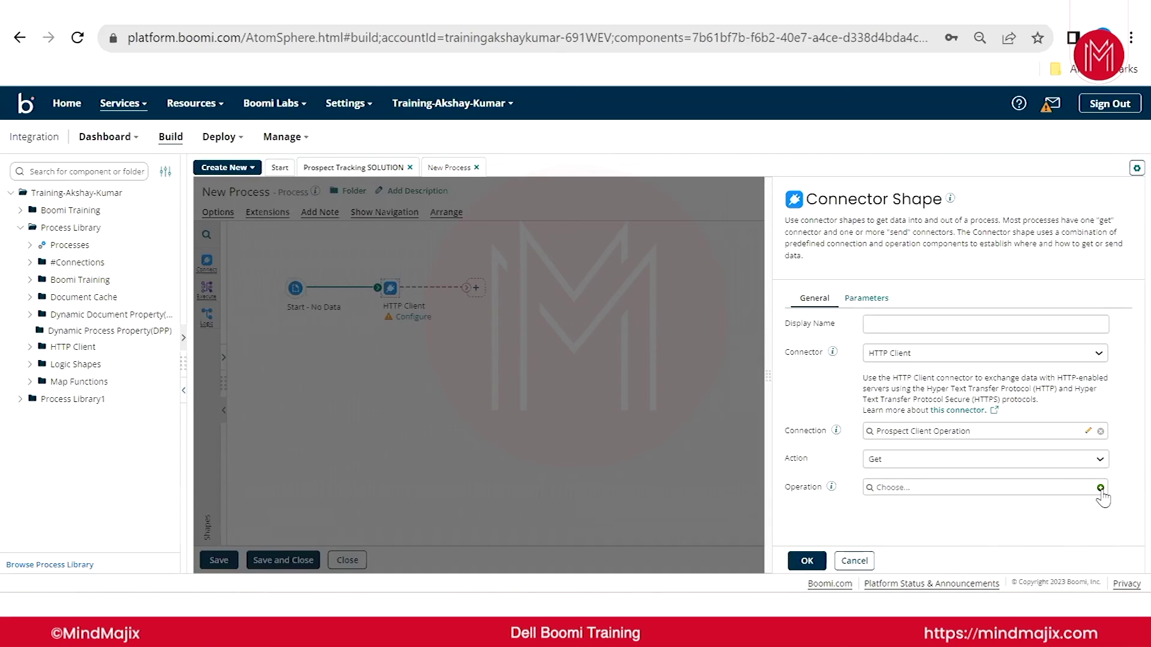
- Try the EXECUTE operation type in the Prospect Tracking Web Listener Operation, review the expected input types, and discard the changes
click(356, 174)
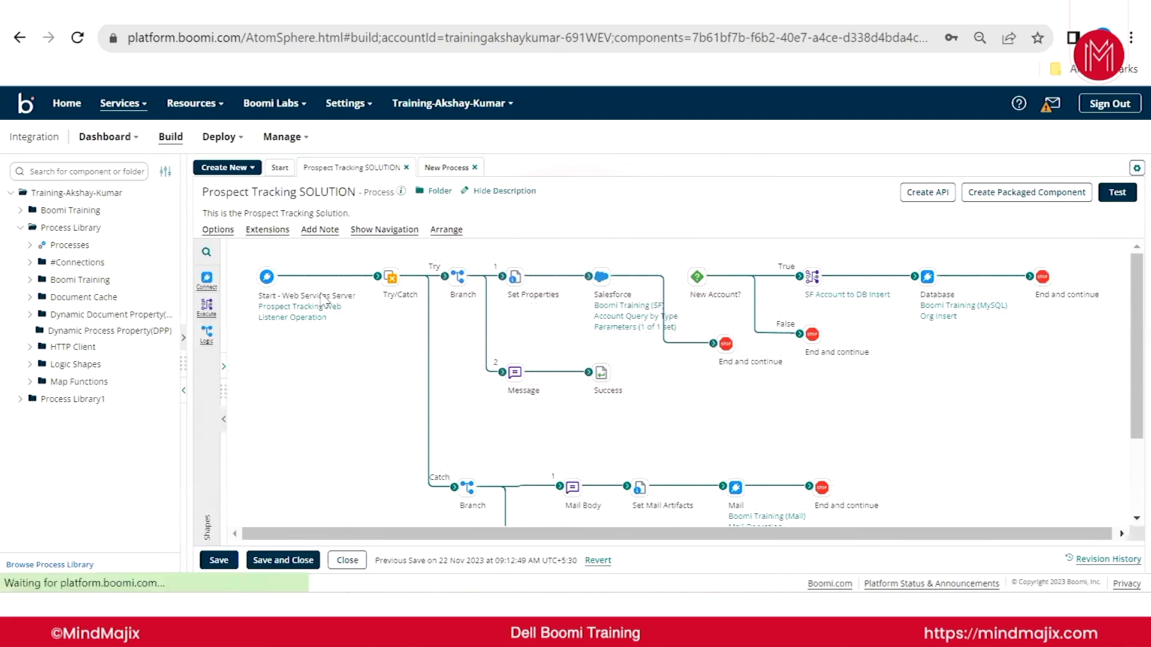
click(286, 317)
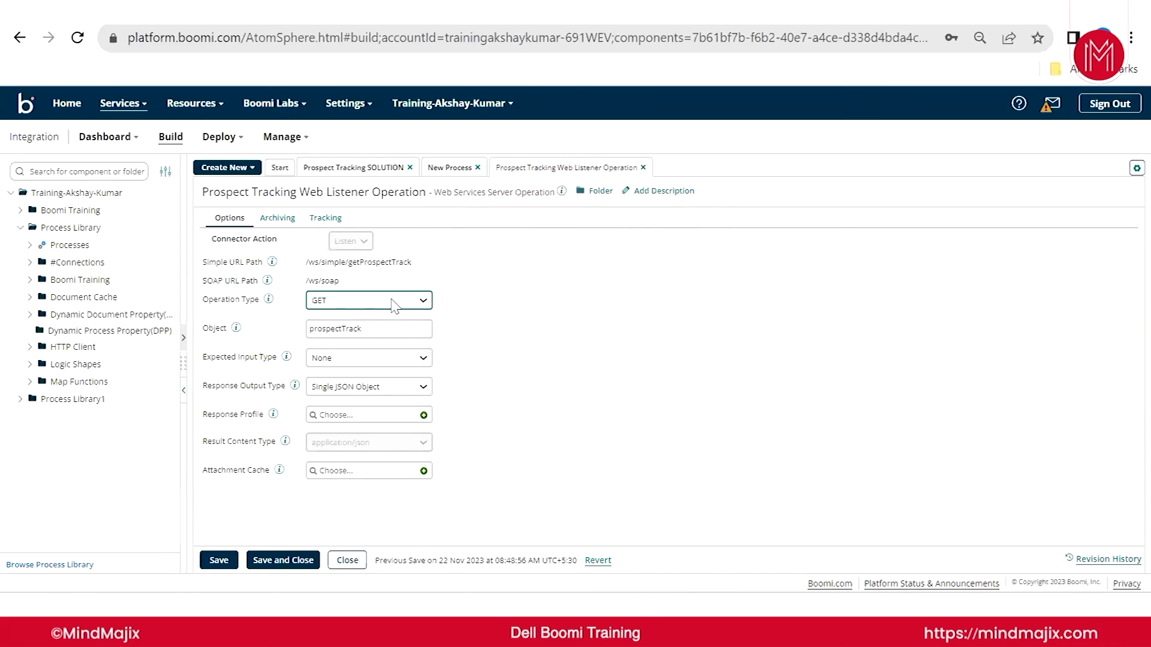
click(394, 306)
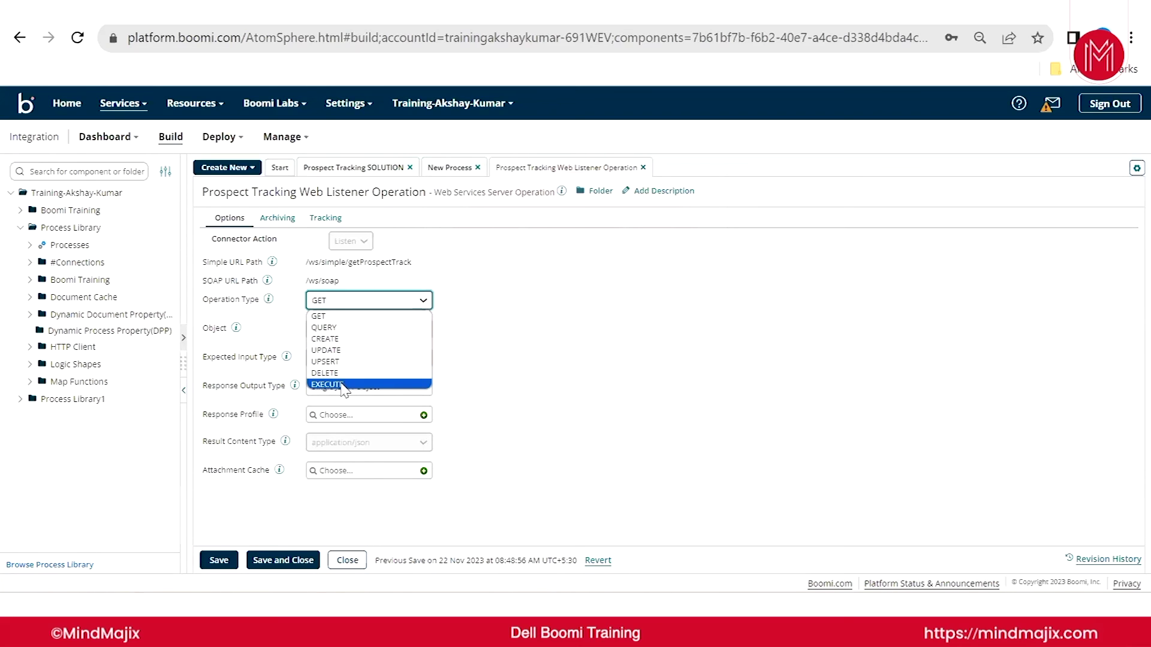
click(343, 385)
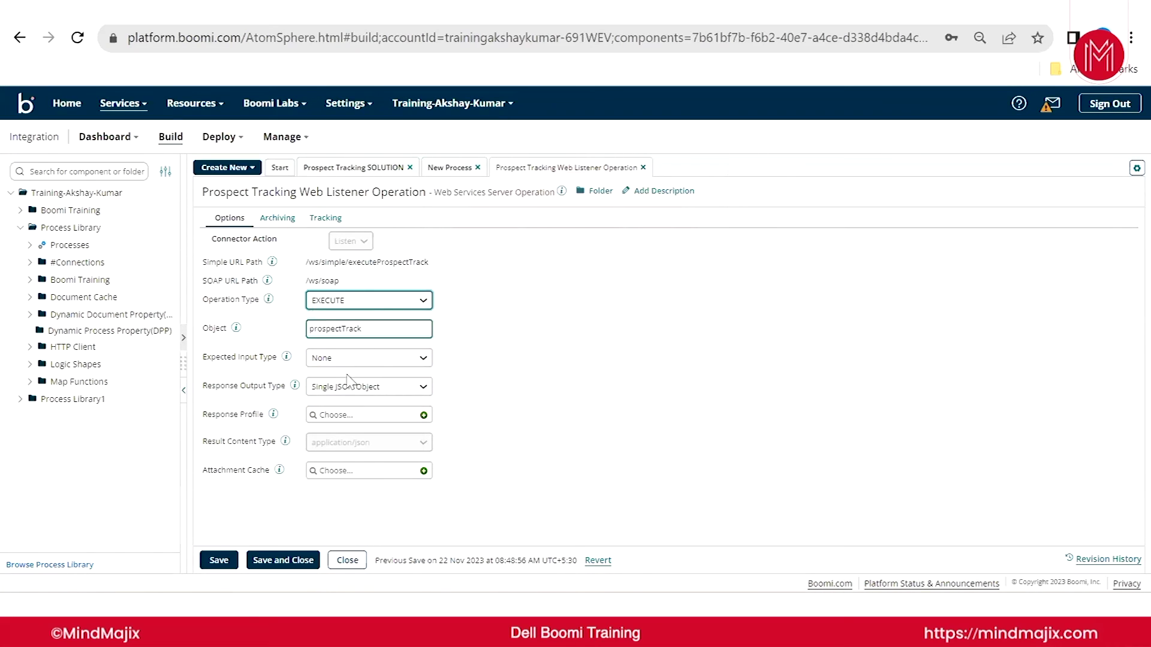
click(371, 360)
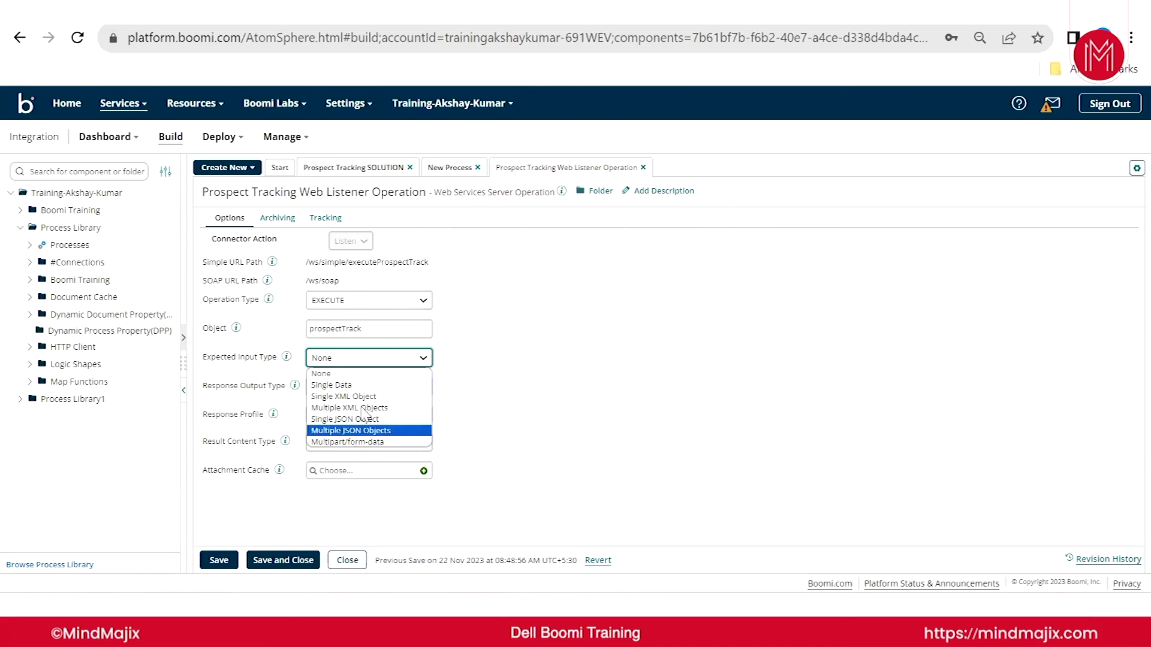
click(348, 561)
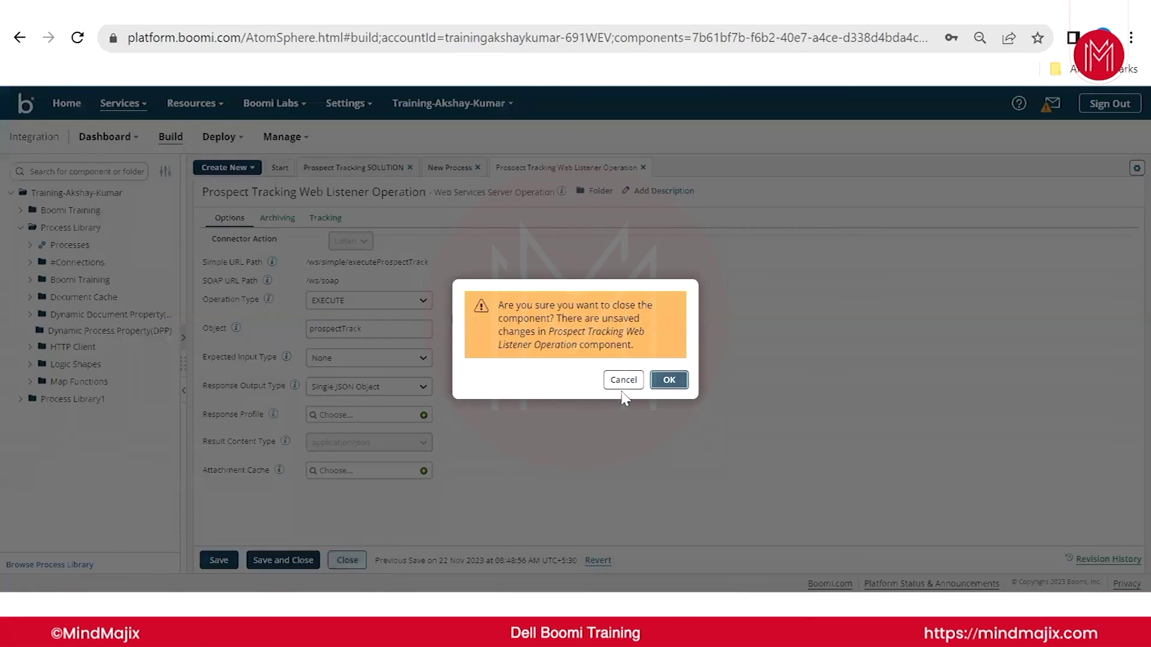
click(664, 381)
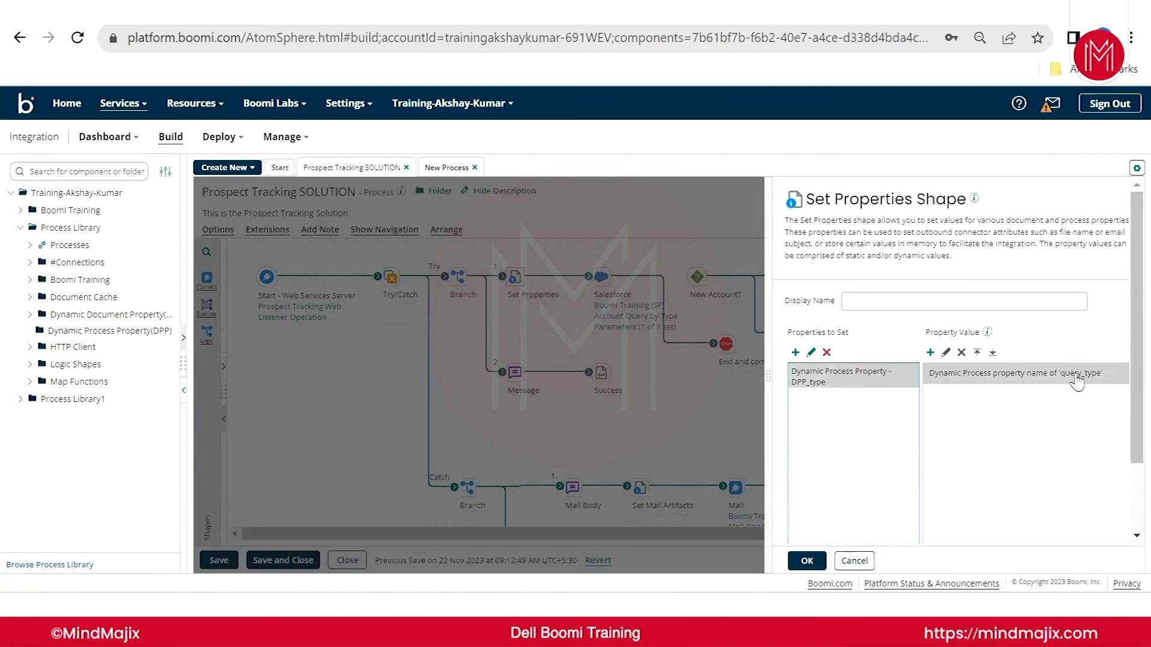
- Set the DPP_type property value's parameter type to Profile Element in the Set Properties shape
double_click(1025, 375)
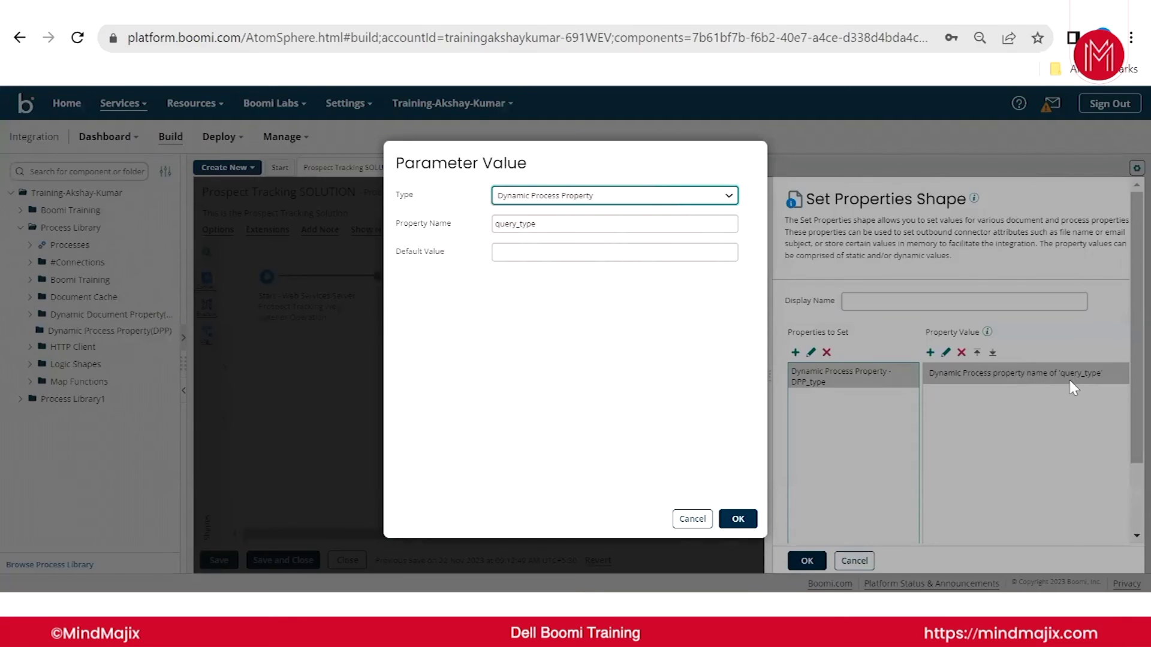
click(705, 202)
click(542, 315)
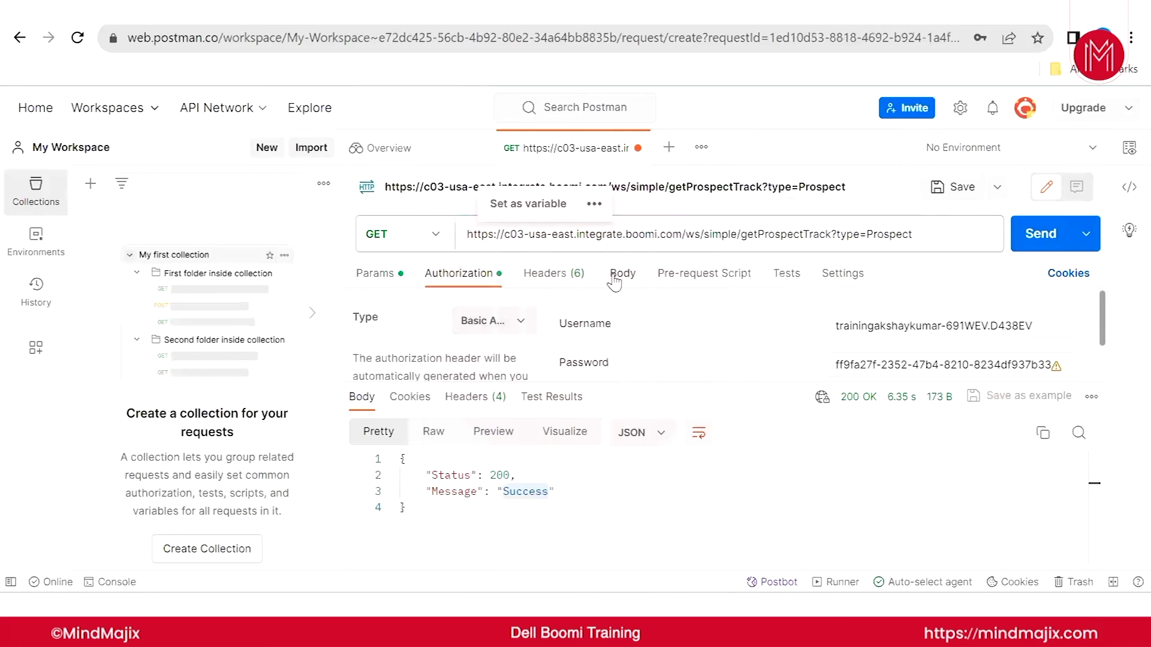
- In the Postman request, set the body to raw with JSON as the format
click(617, 276)
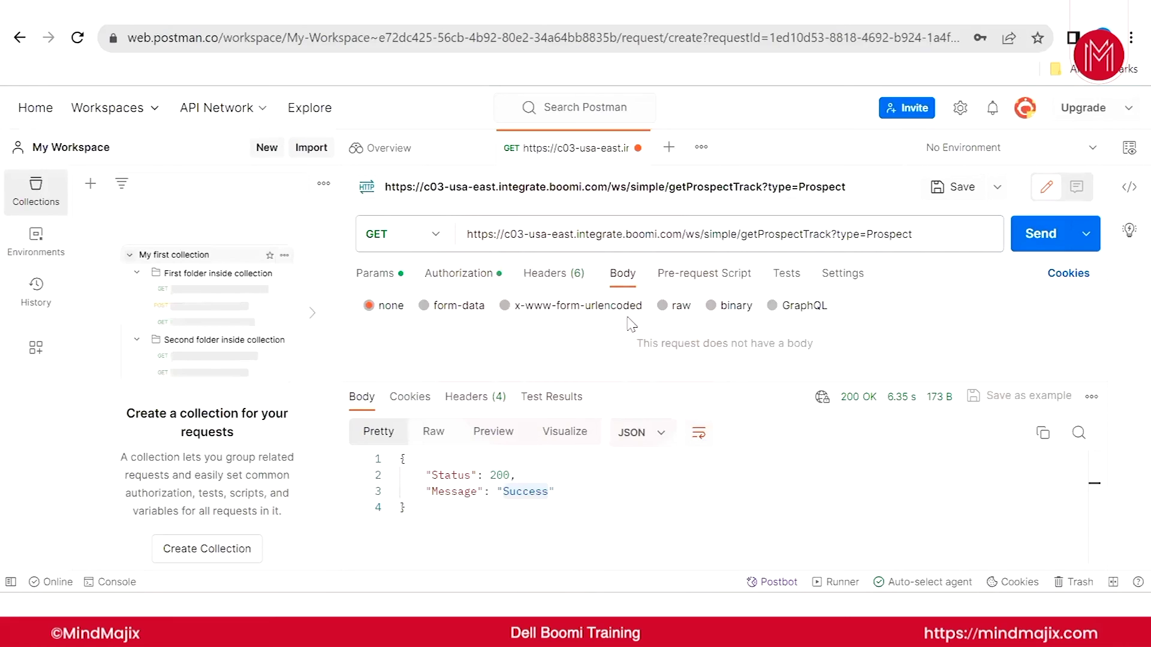
click(662, 307)
click(882, 307)
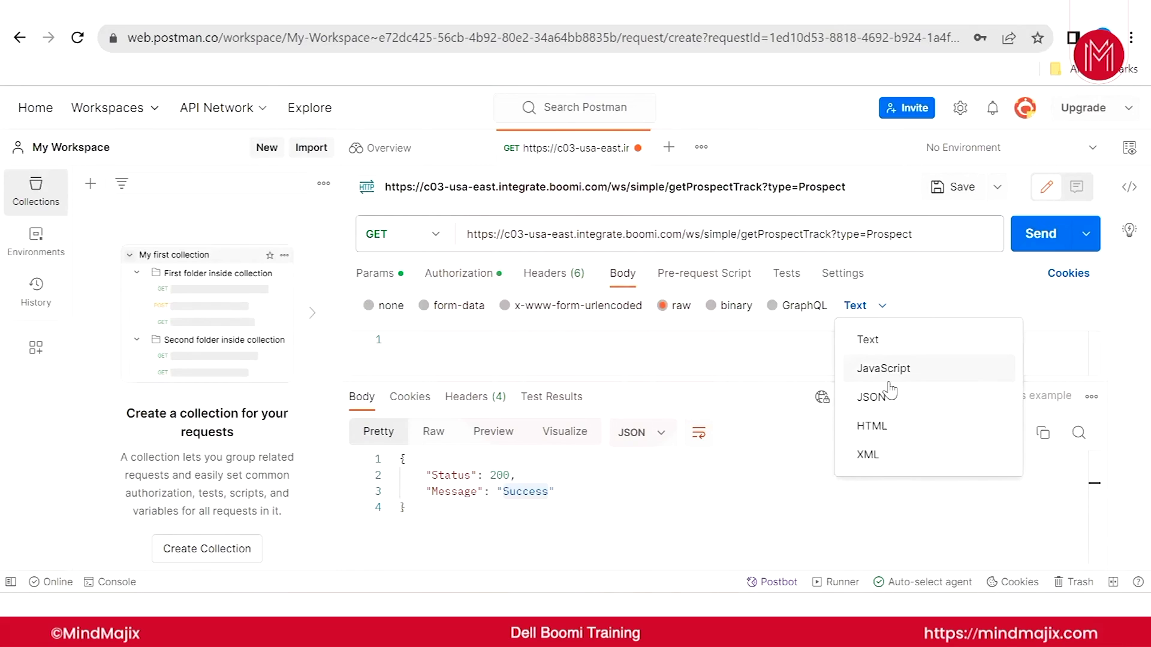
click(872, 397)
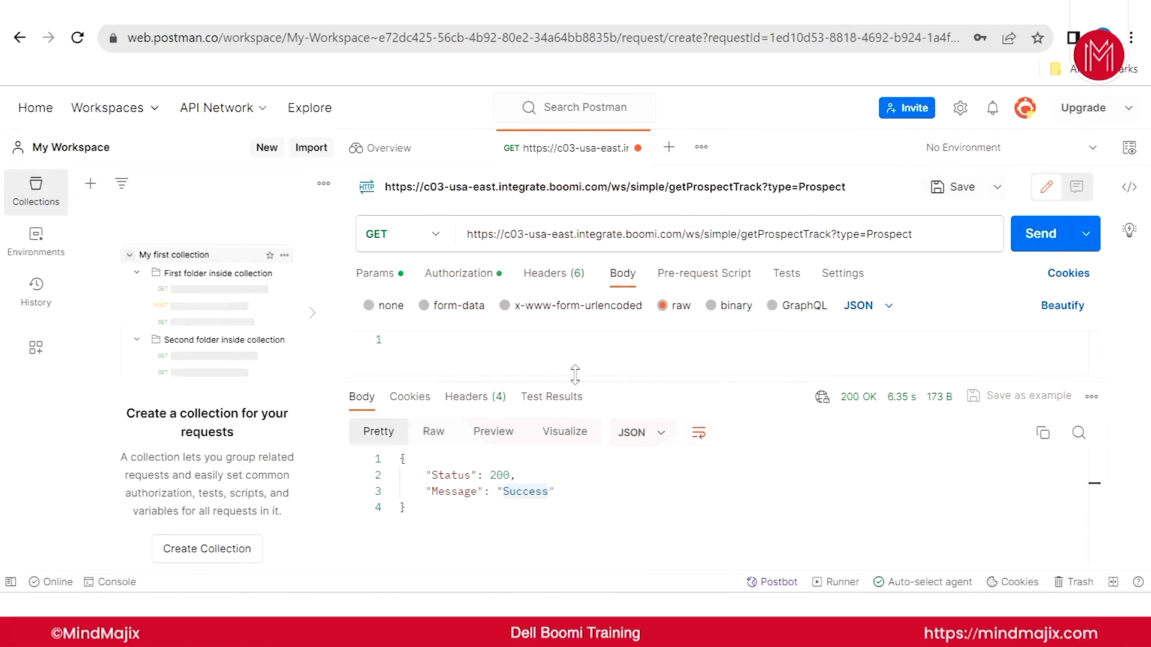
- Write the JSON request body with a "Type" key set to "Prospect" and enlarge the body editor
text({     "Message": "Success" })
double_click(455, 354)
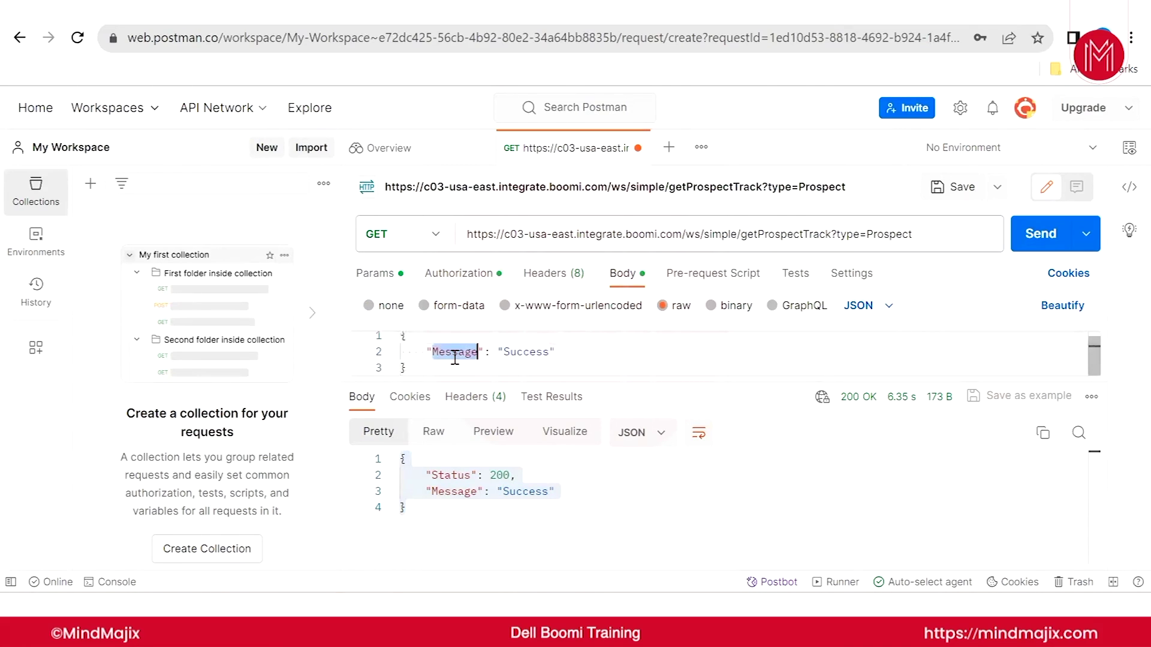
key(BackSpace)
text(Type)
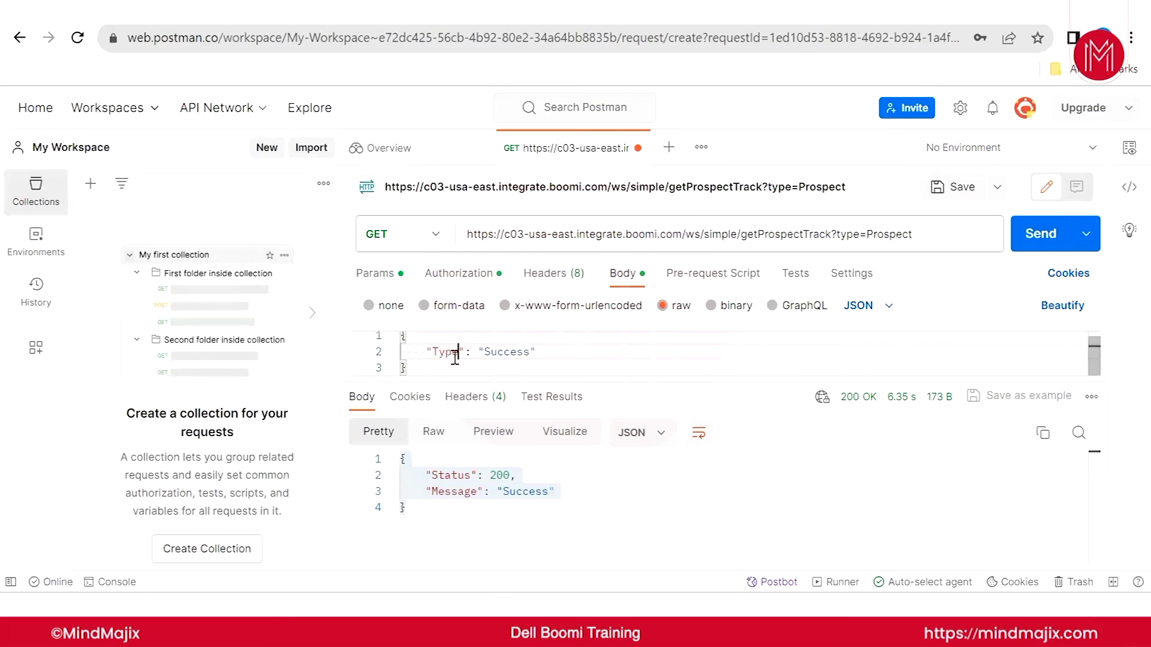
double_click(507, 353)
text(P)
drag(567, 382, 567, 440)
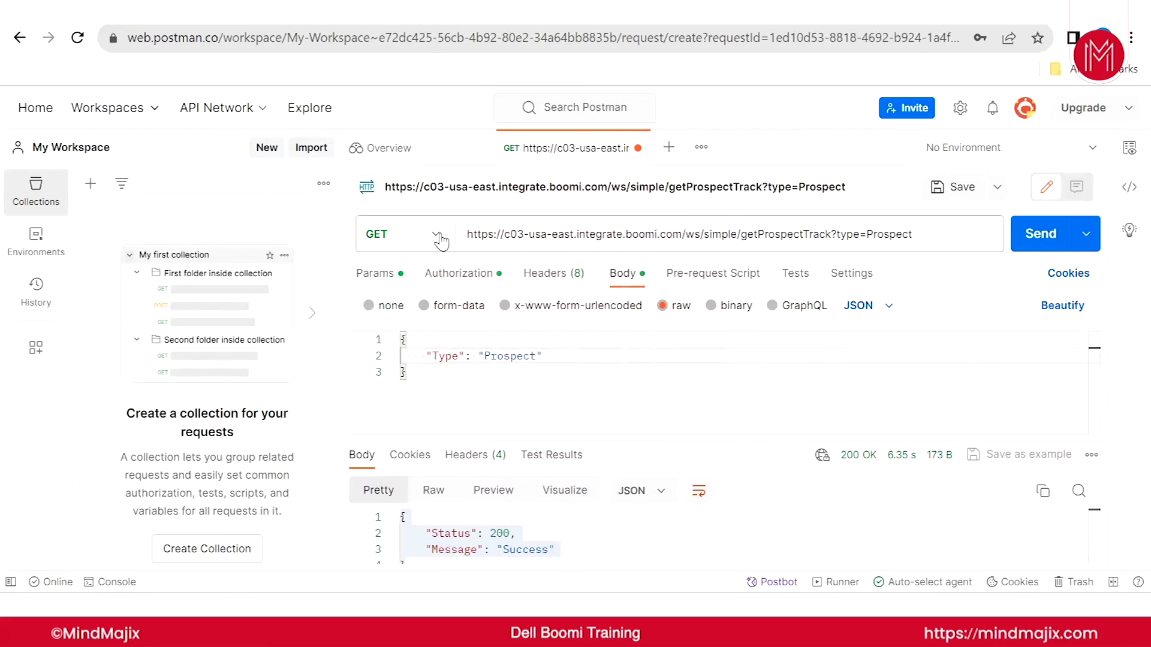
- Change the request method to POST and remove the ?type=Prospect query string from the URL
click(428, 249)
click(396, 308)
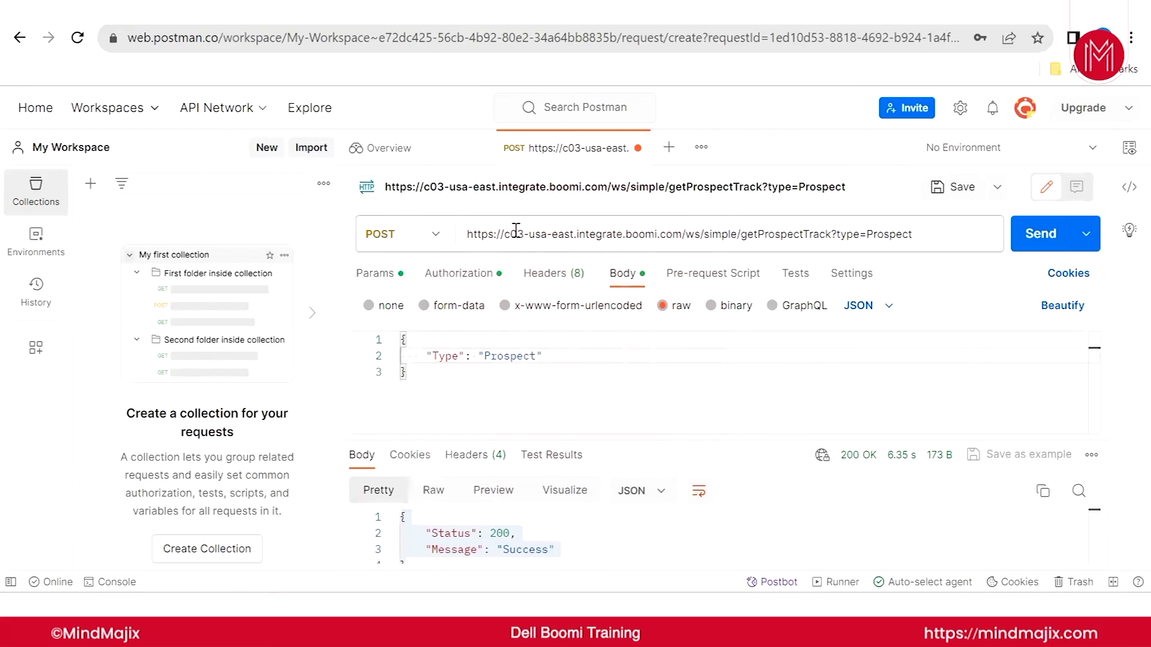
triple_click(918, 238)
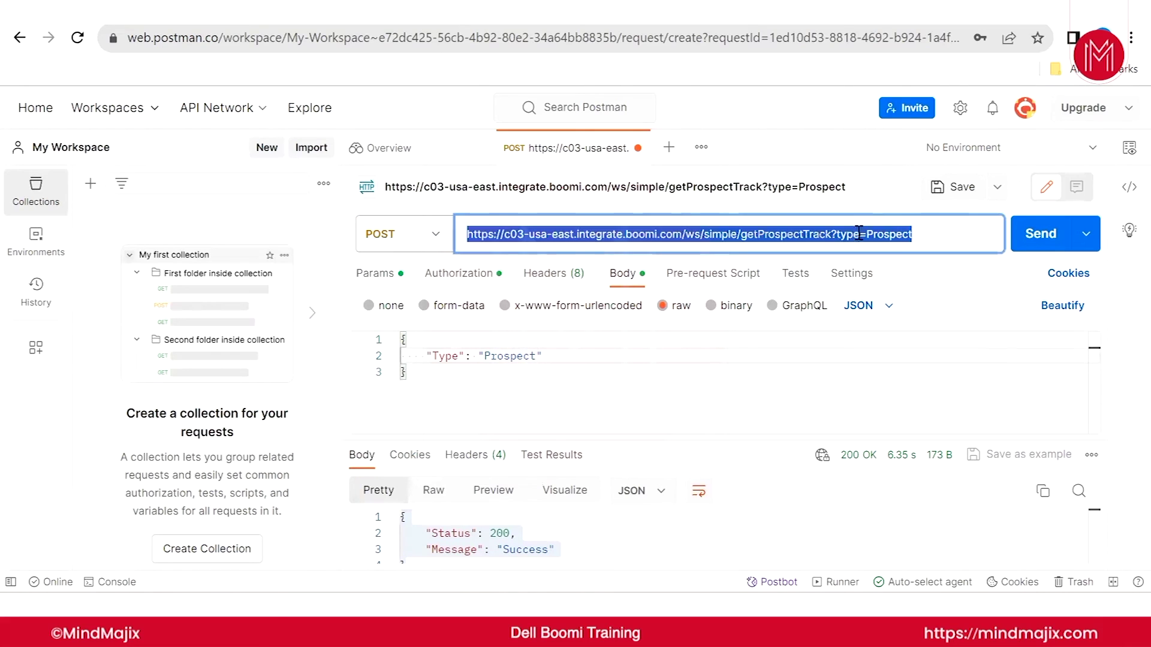
click(947, 236)
drag(912, 234, 832, 235)
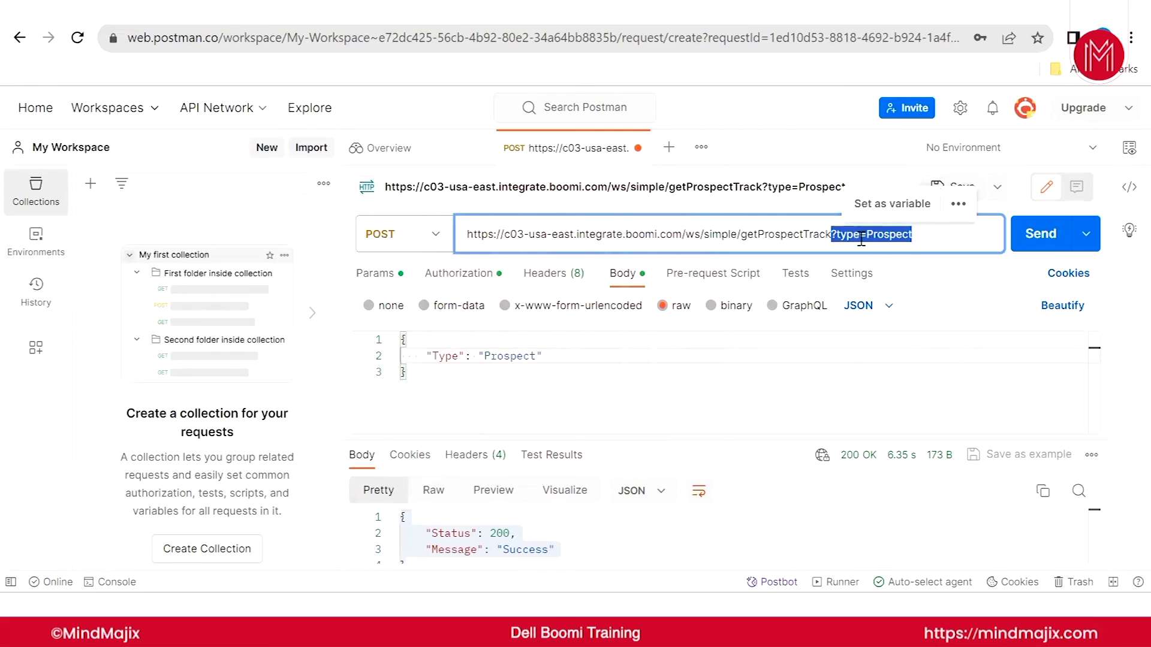
key(BackSpace)
- Review the JSON request body and the available raw body formats
drag(421, 375, 394, 333)
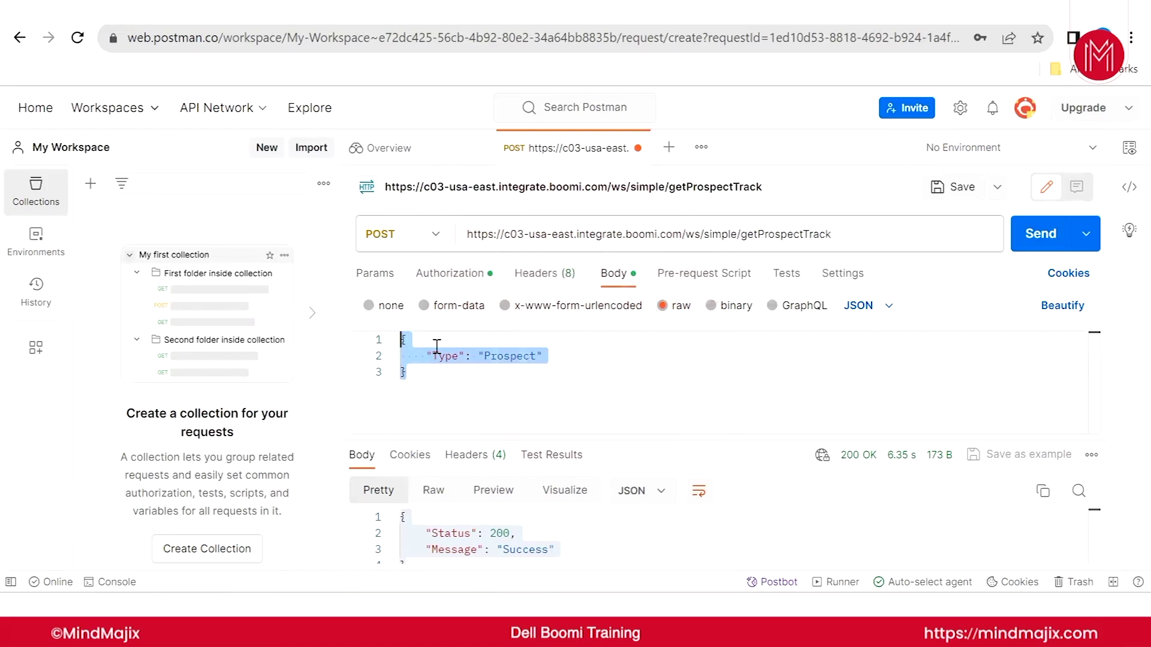
click(885, 308)
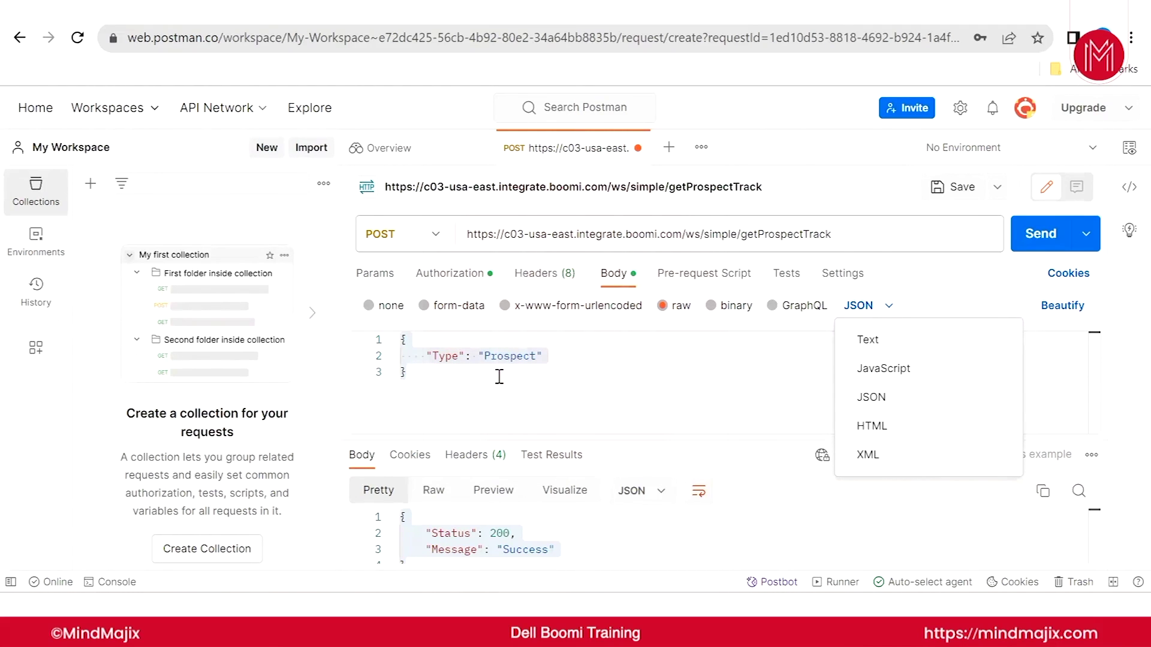
click(437, 378)
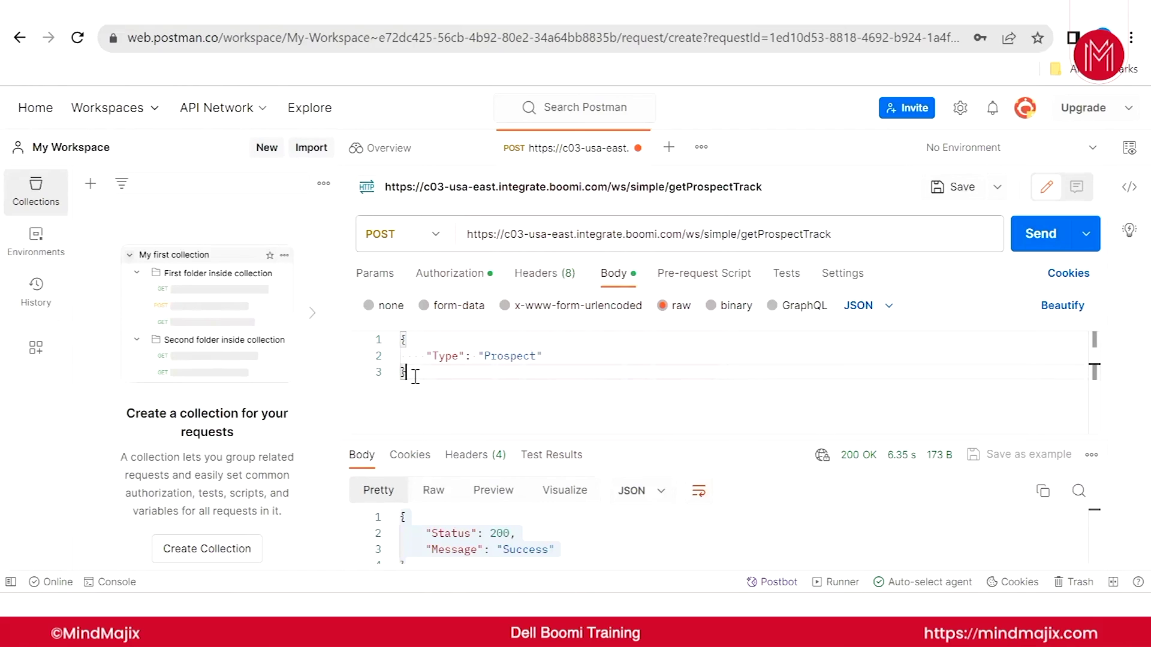
drag(415, 376, 398, 341)
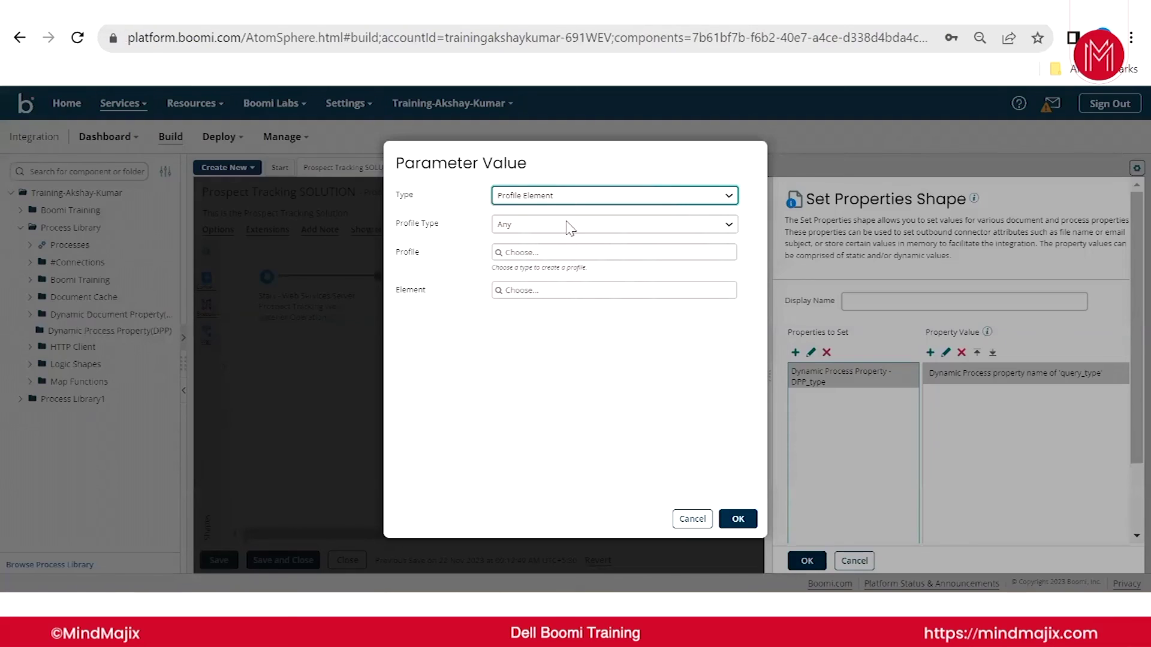
- Back in the Boomi Parameter Value dialog, set the profile type to JSON and choose the Car_Mul_JSON profile
click(547, 225)
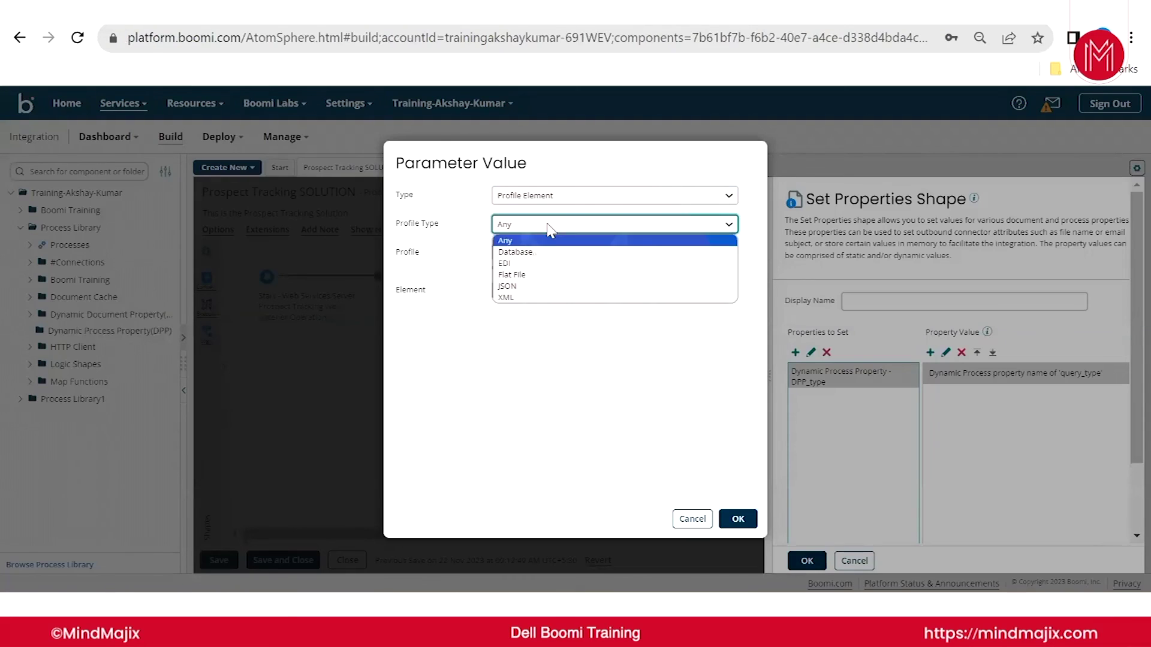
click(535, 288)
click(542, 253)
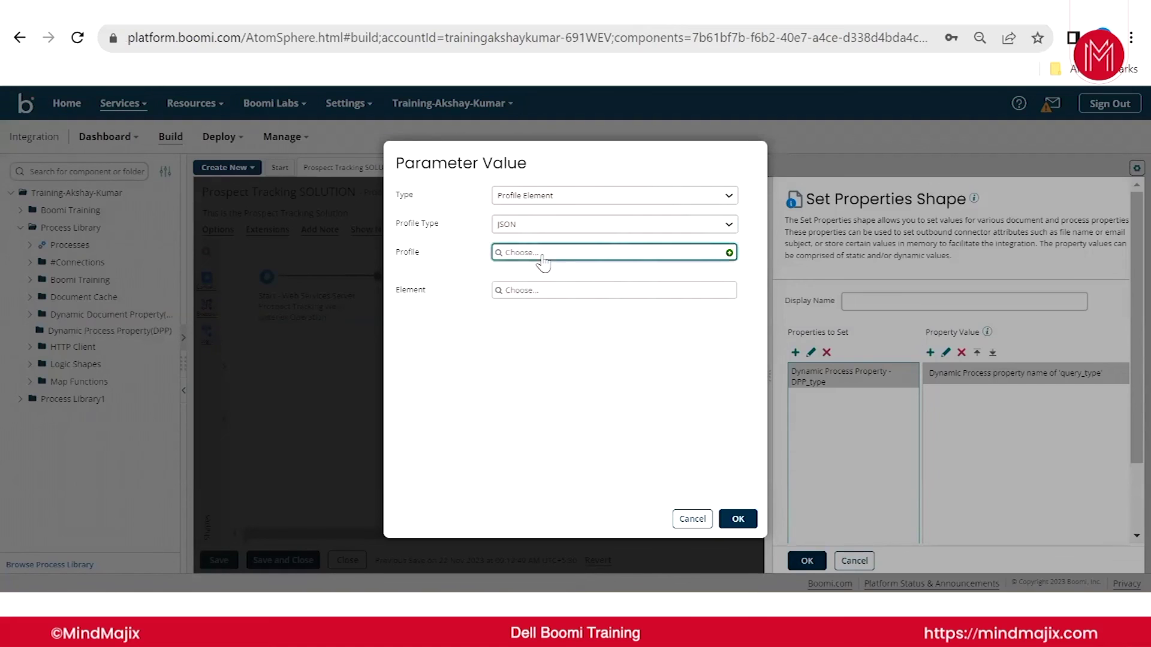
click(542, 314)
- Choose ArrayElement1 under Root/Object/Car_Stock_Details/Array as the parameter's element and confirm the parameter value and the Set Properties shape
click(534, 290)
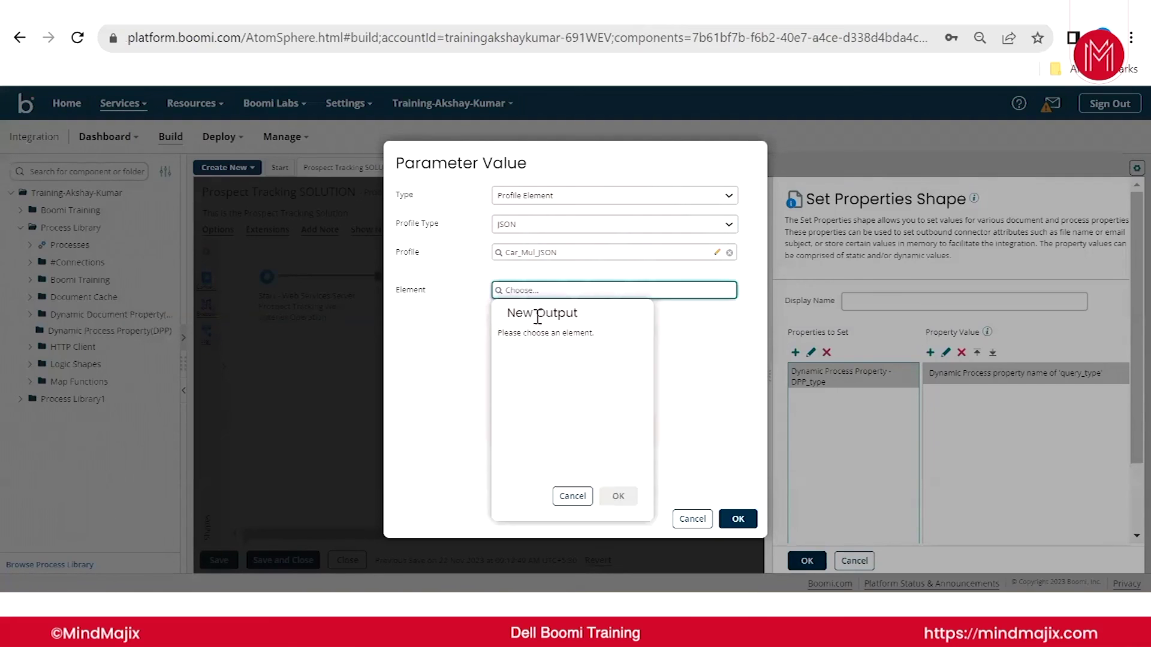
click(520, 381)
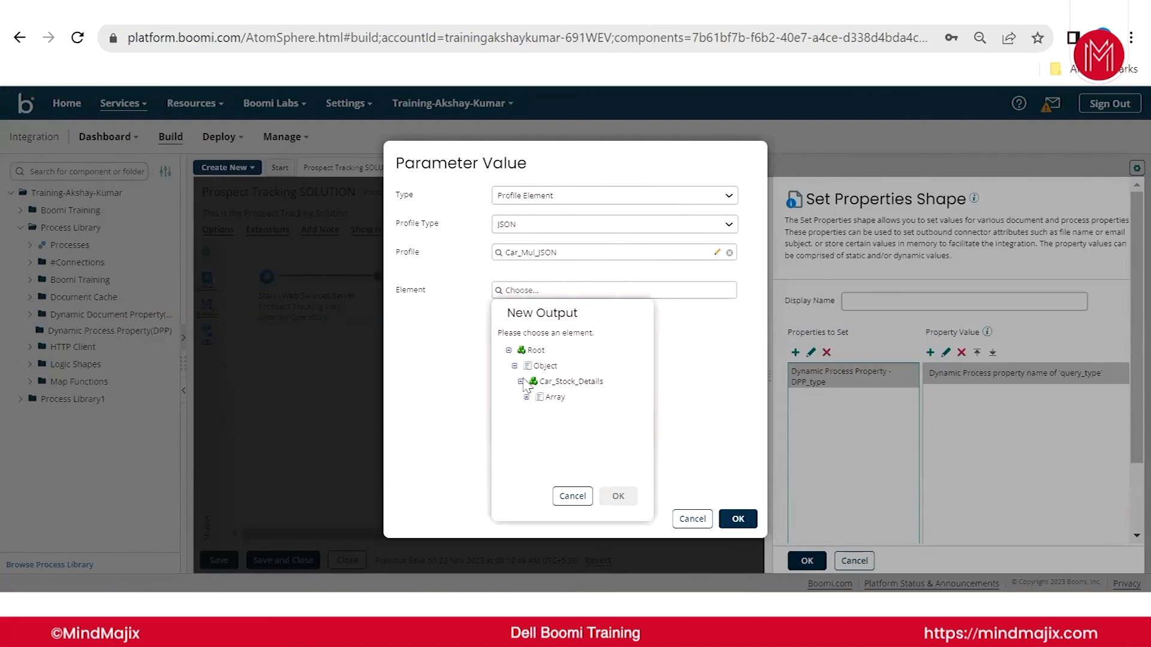
click(526, 396)
click(576, 414)
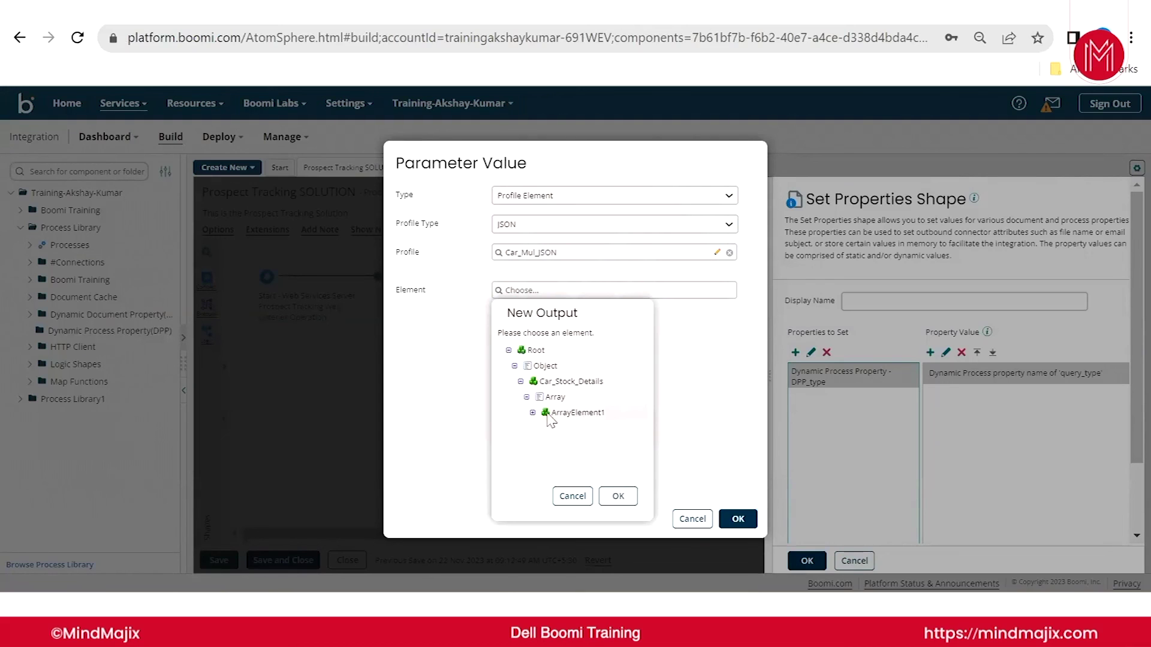
click(618, 495)
click(738, 519)
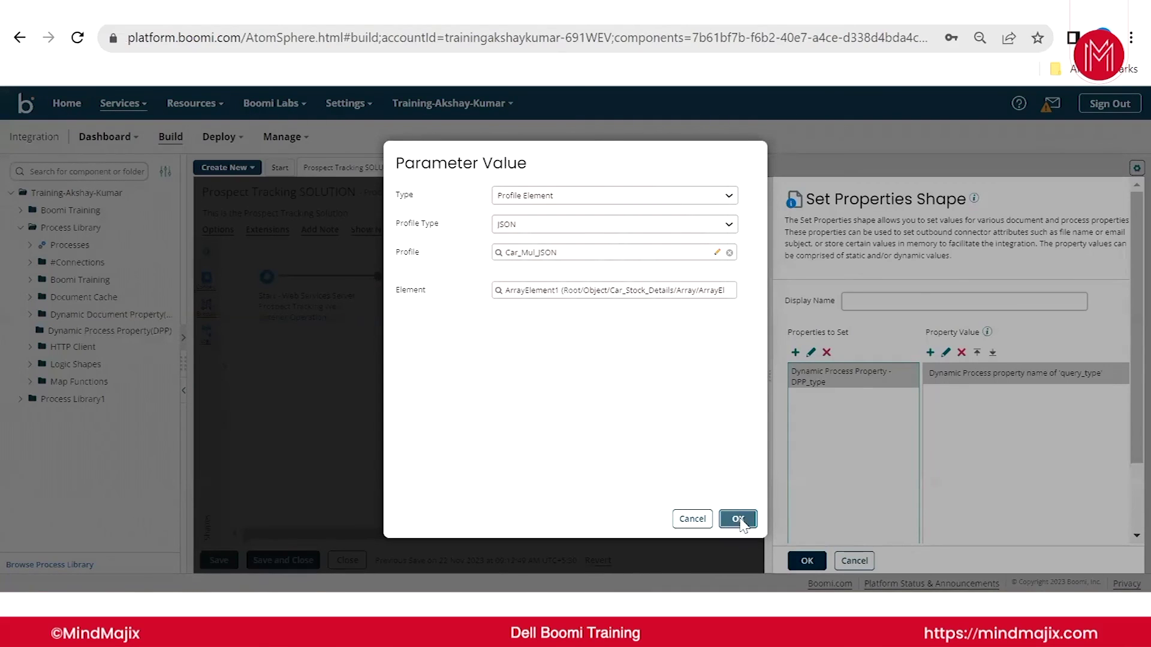
click(806, 560)
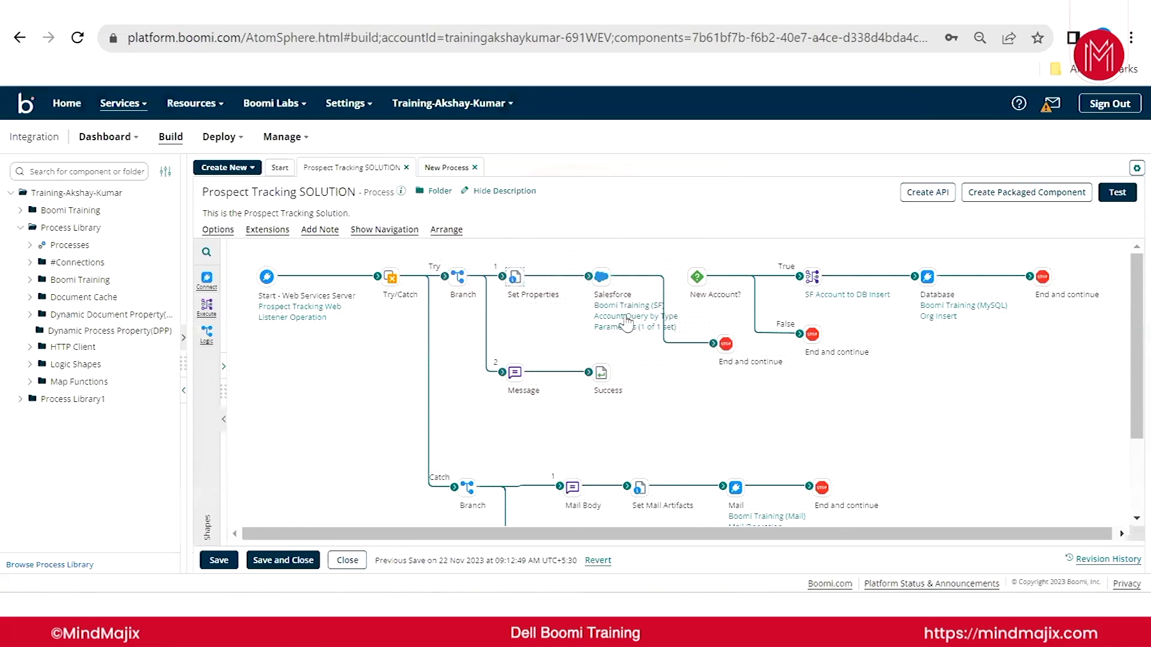
- Try EXECUTE as the operation type of the Prospect Tracking Web Listener Operation and close the component without saving
mouse_move(649, 339)
mouse_move(303, 330)
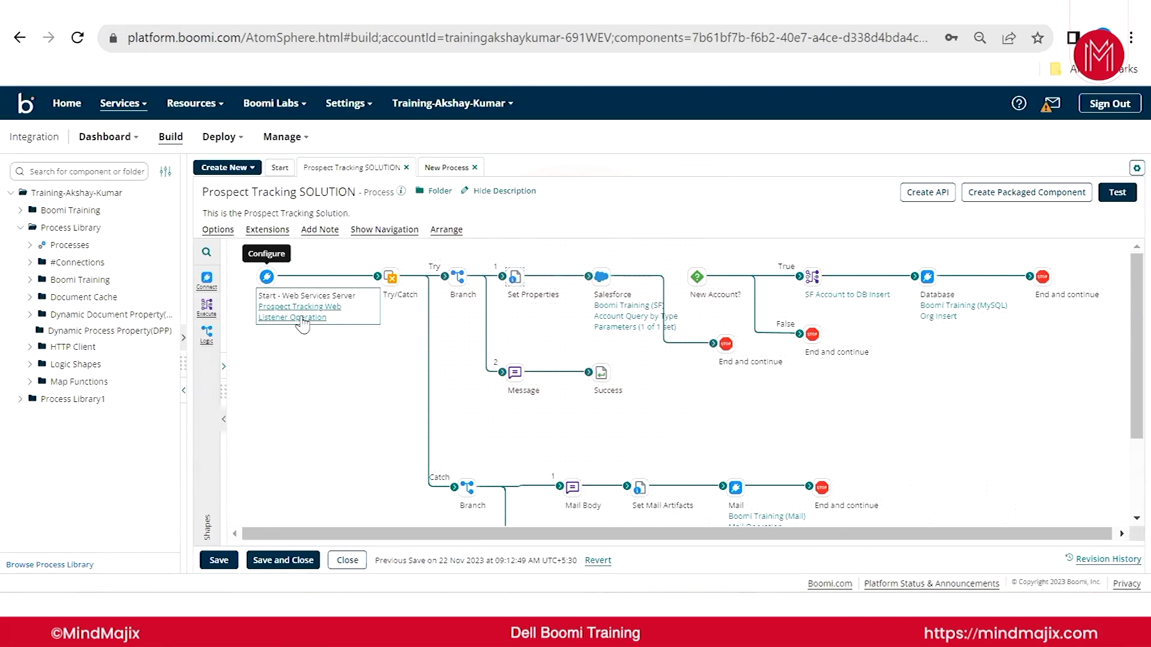
click(302, 317)
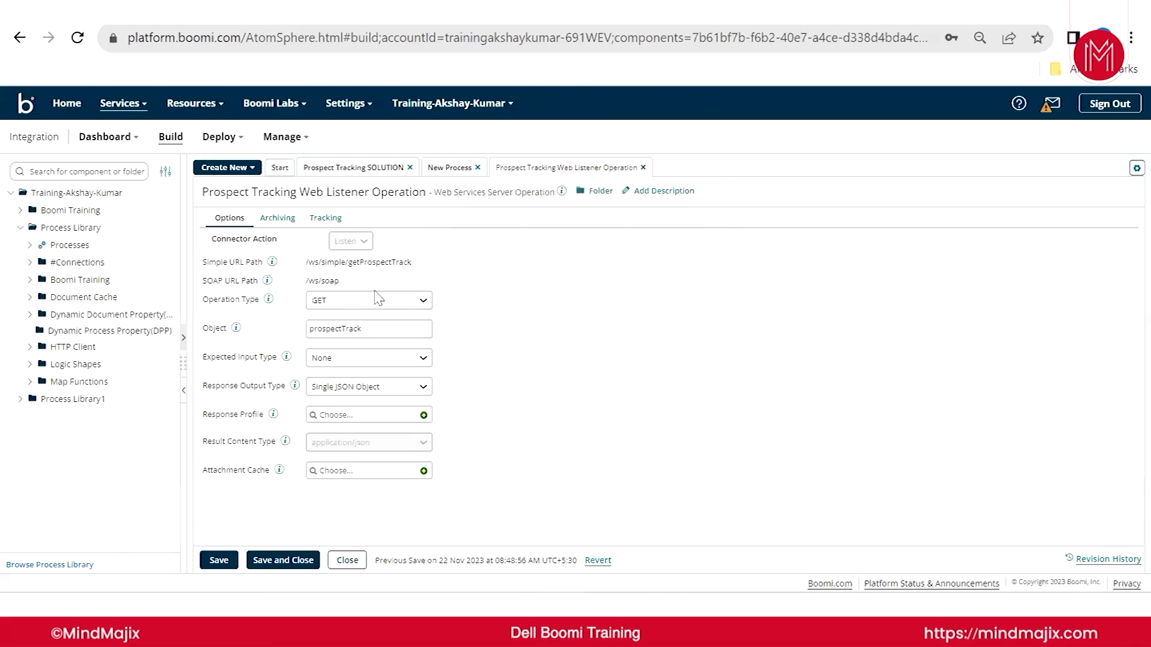
click(344, 305)
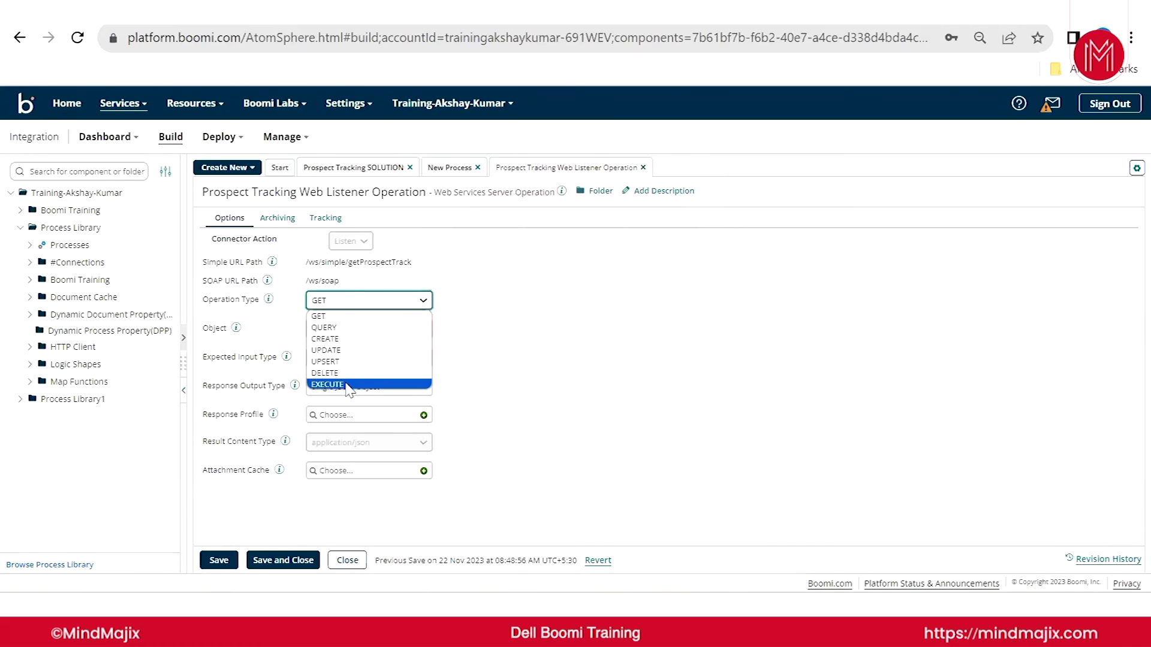
click(335, 384)
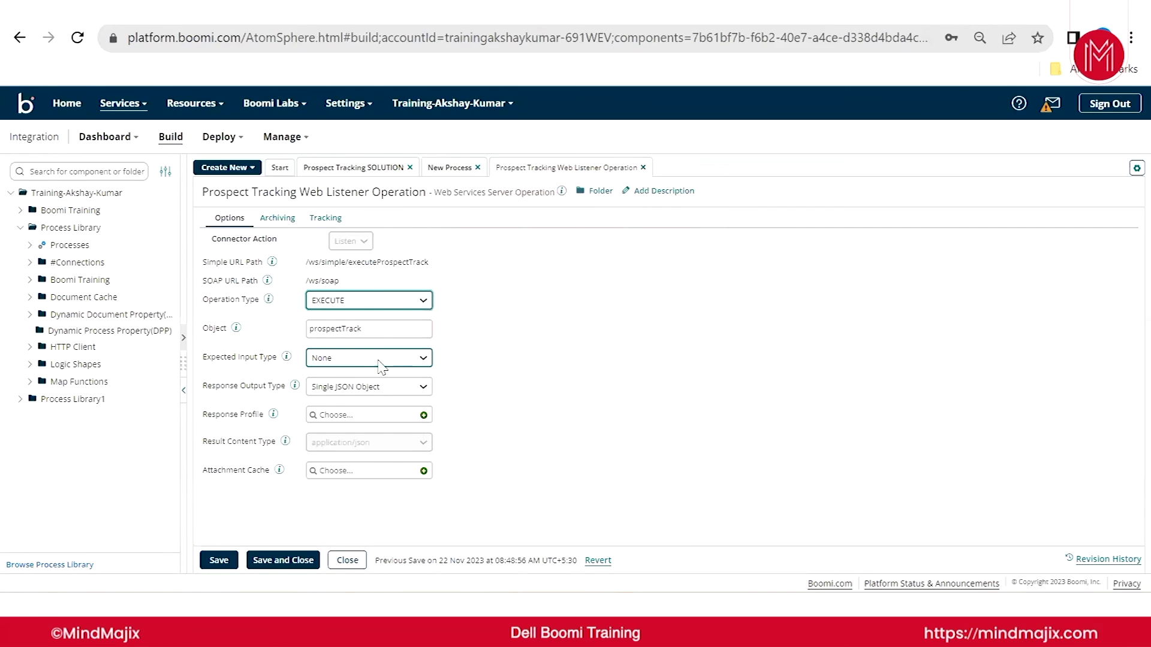
click(348, 560)
click(669, 380)
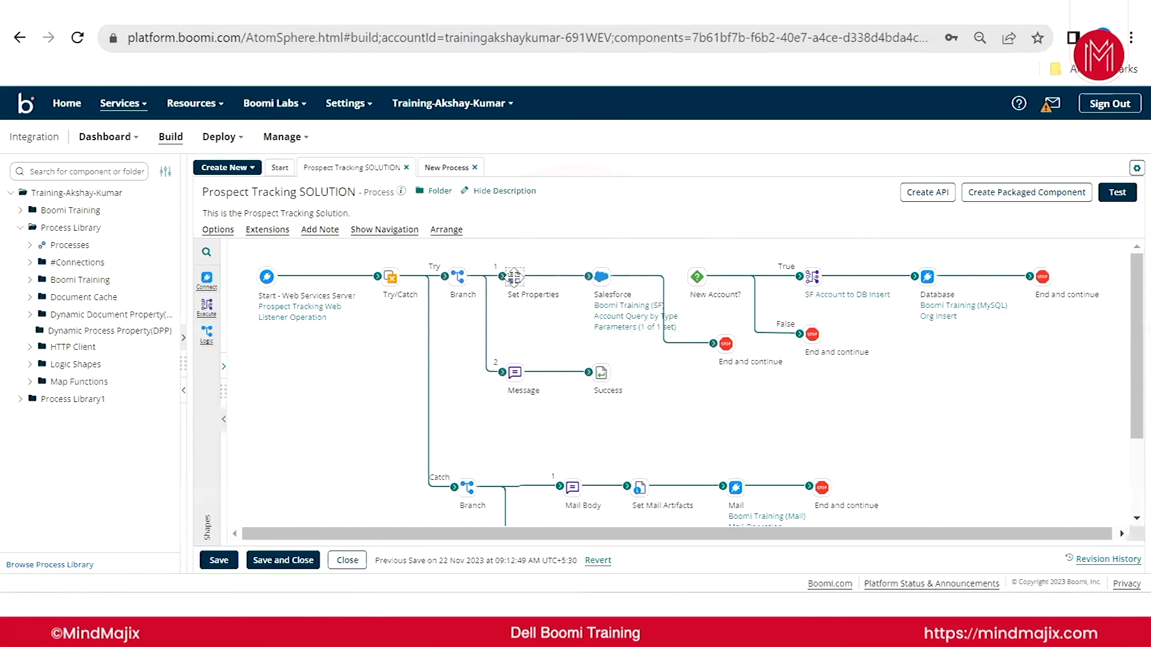
- Review the DPP_type property value in the Set Properties shape and cancel without changes
click(539, 292)
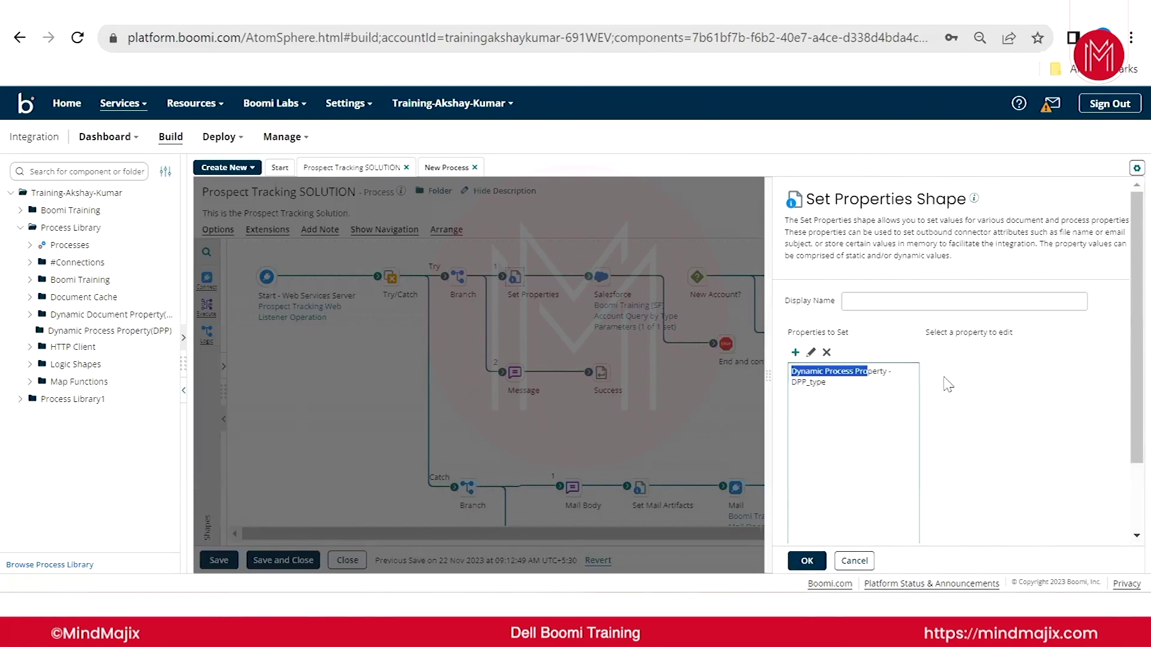
click(968, 392)
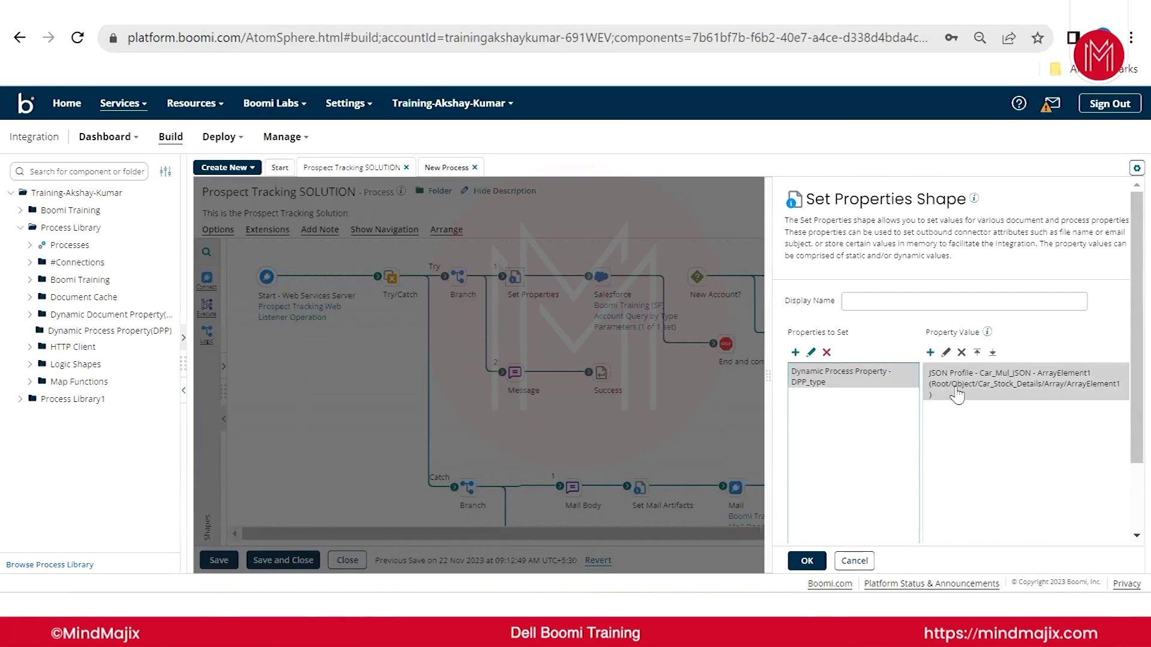
click(855, 560)
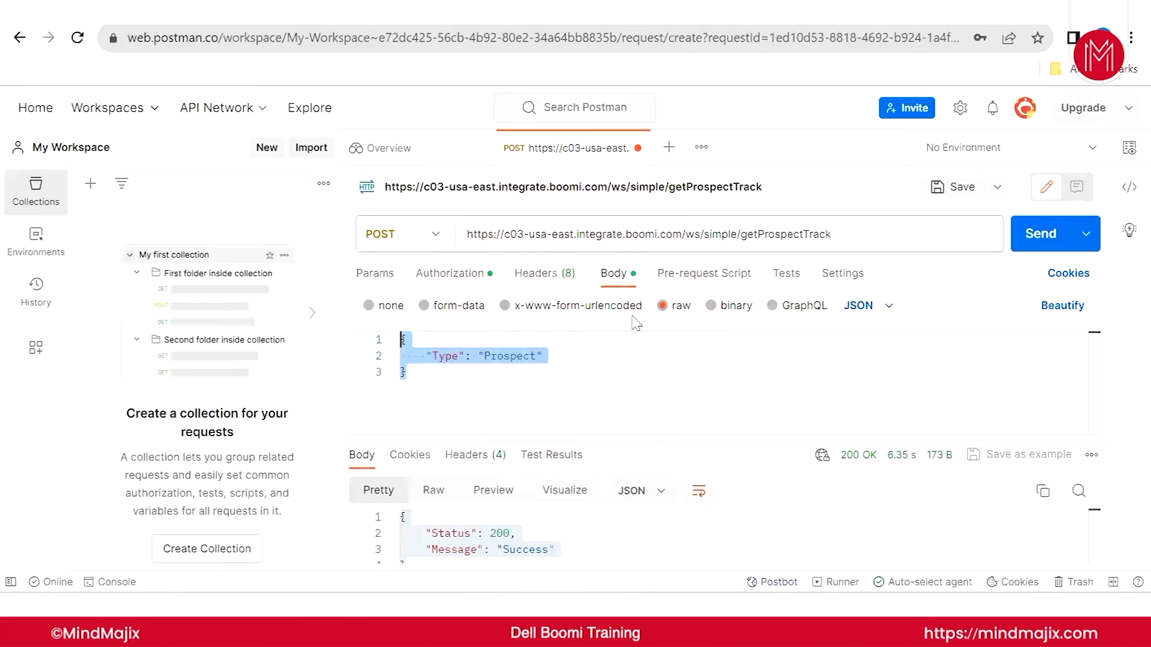
- In Postman, review the request's method options, the getProspectTrack URL and the JSON request body
key(Right)
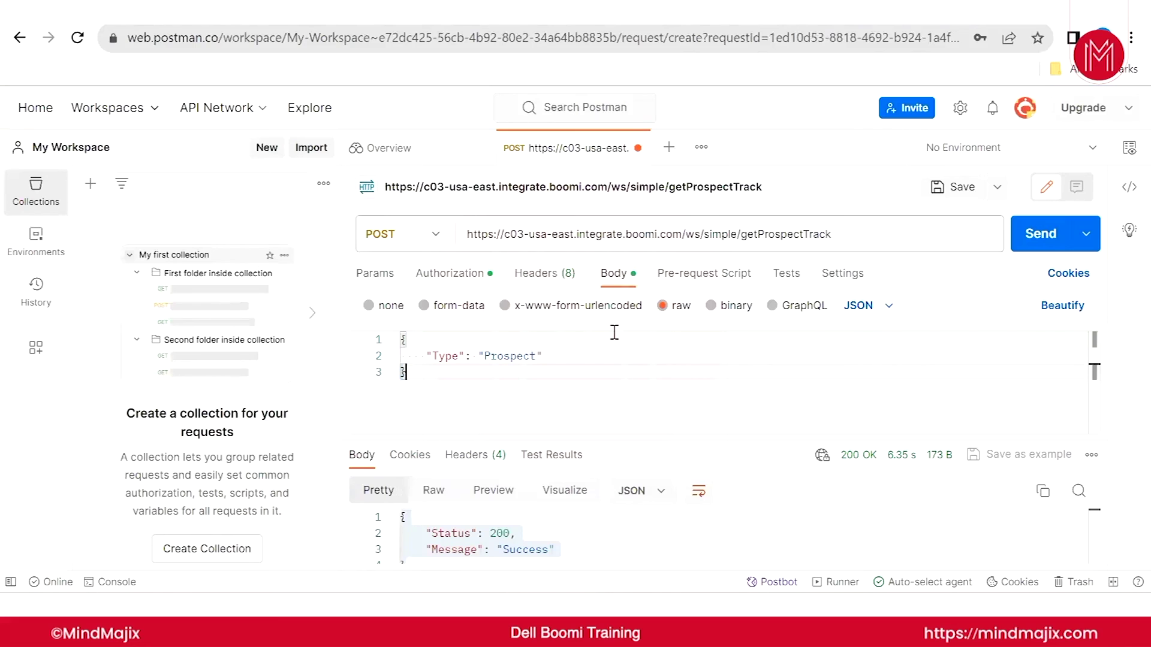
click(430, 236)
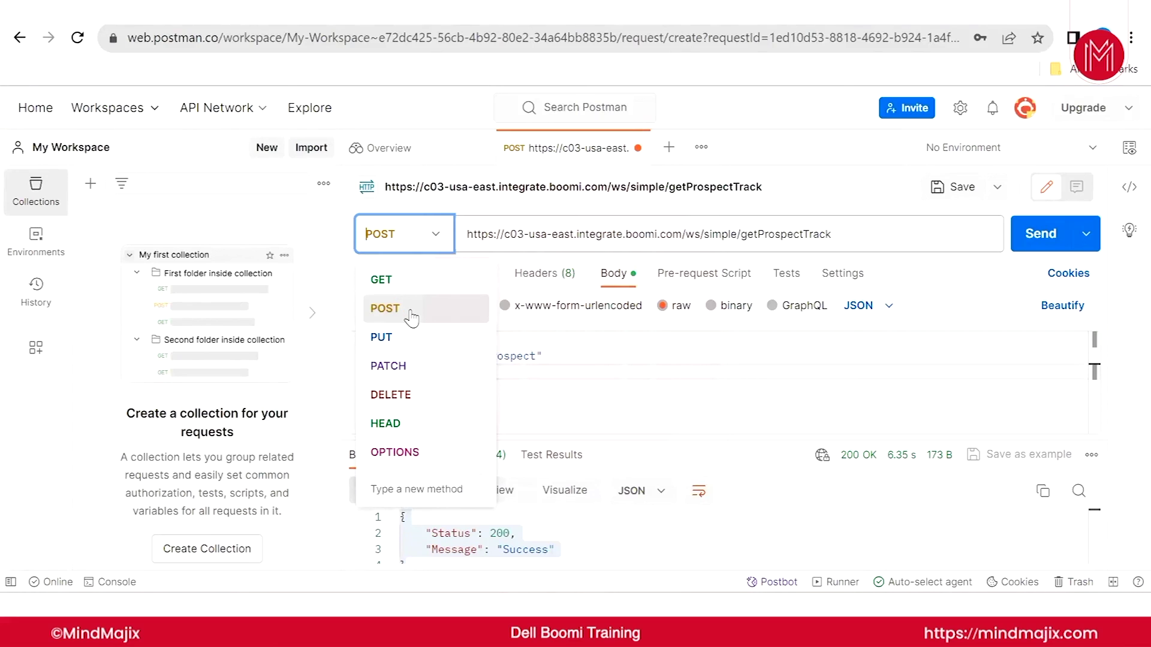
click(843, 234)
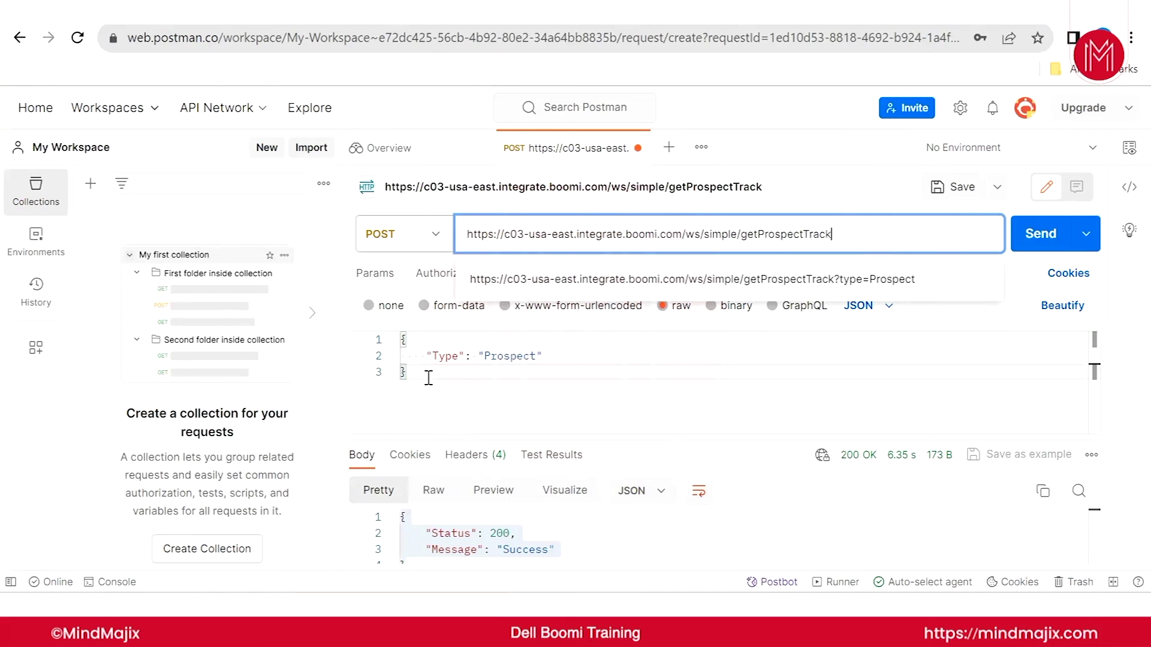
drag(420, 373, 392, 337)
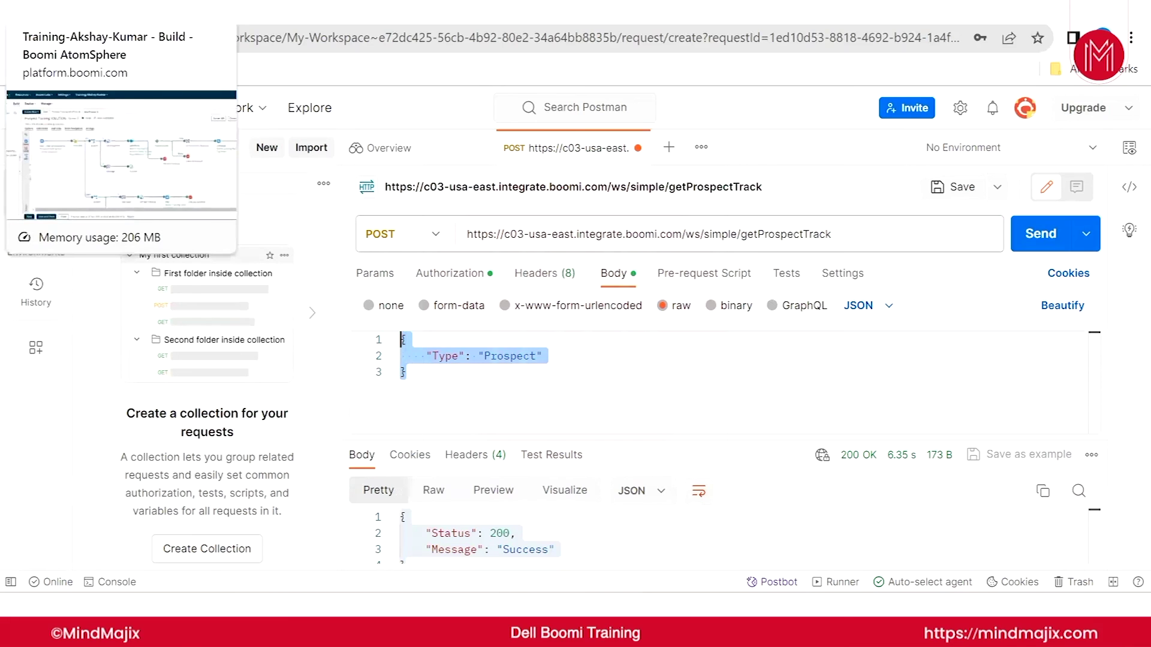
- Back in Boomi's New Process, create a new operation for the HTTP Client connector and set its response profile type to JSON
click(120, 9)
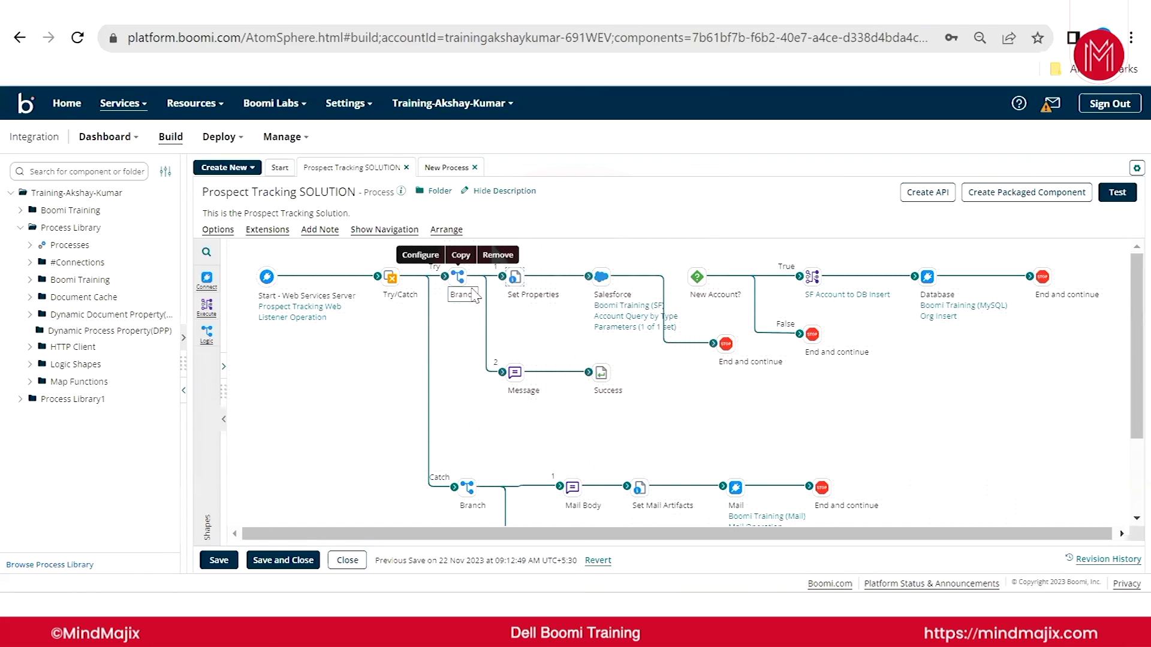
click(447, 167)
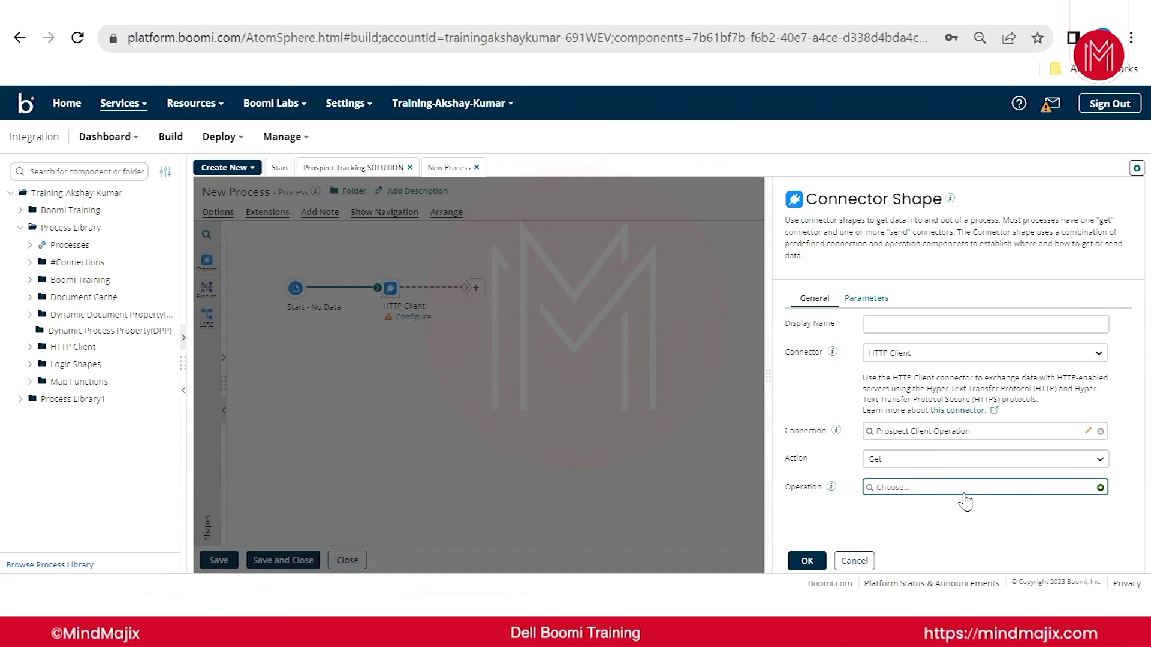
click(1101, 487)
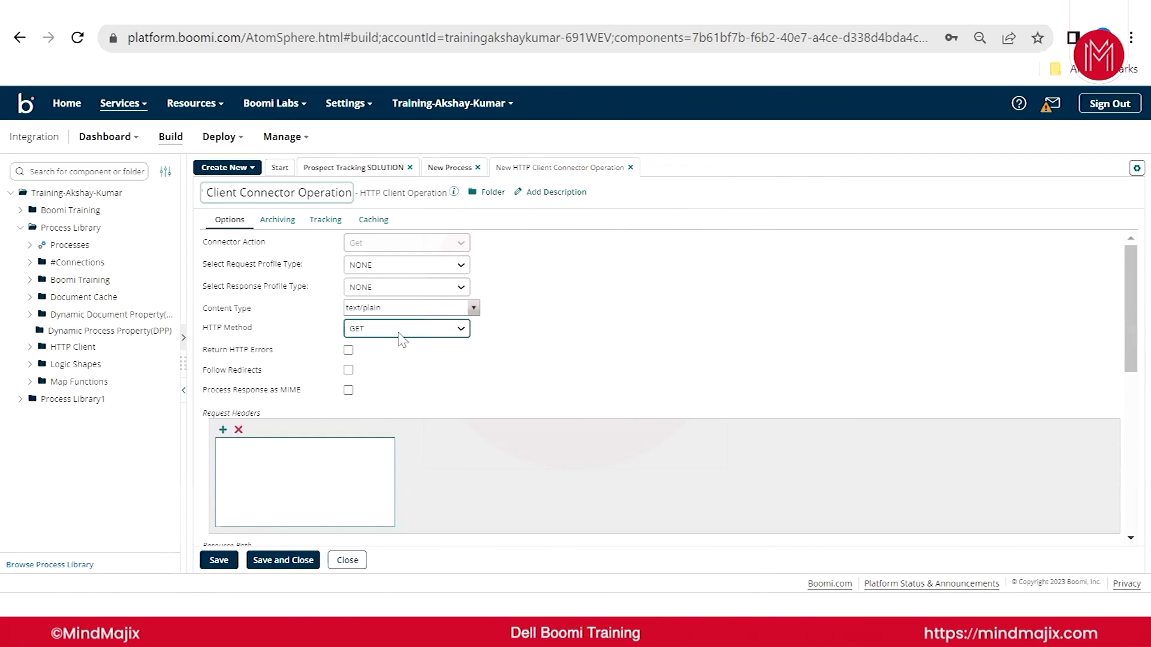
click(425, 282)
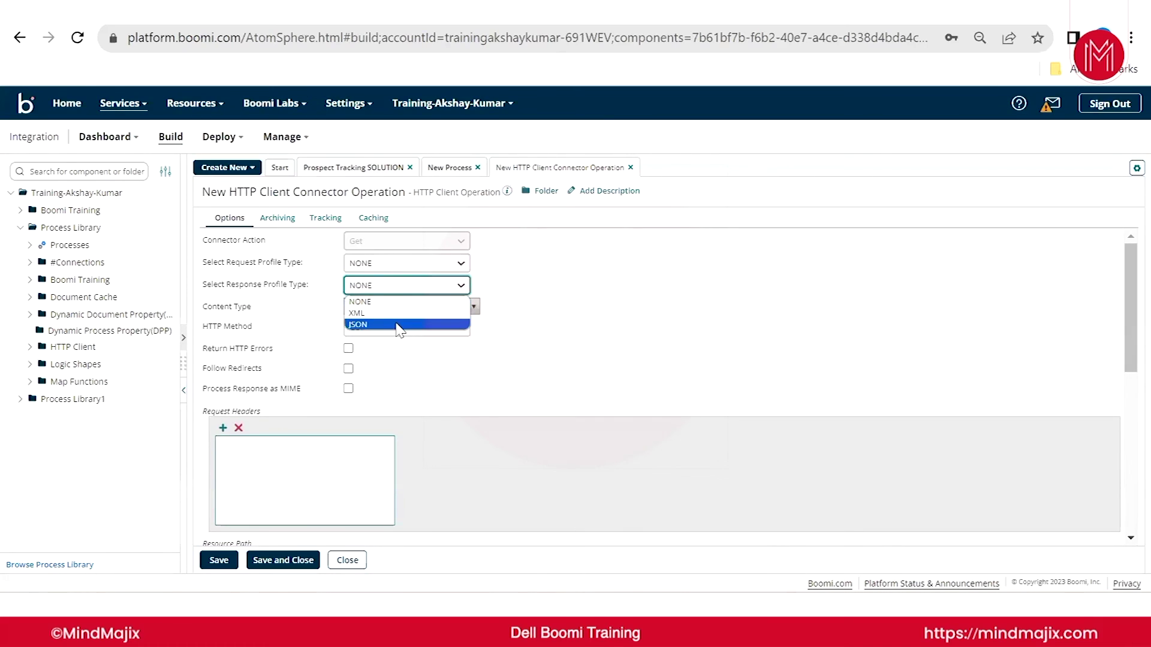
click(399, 326)
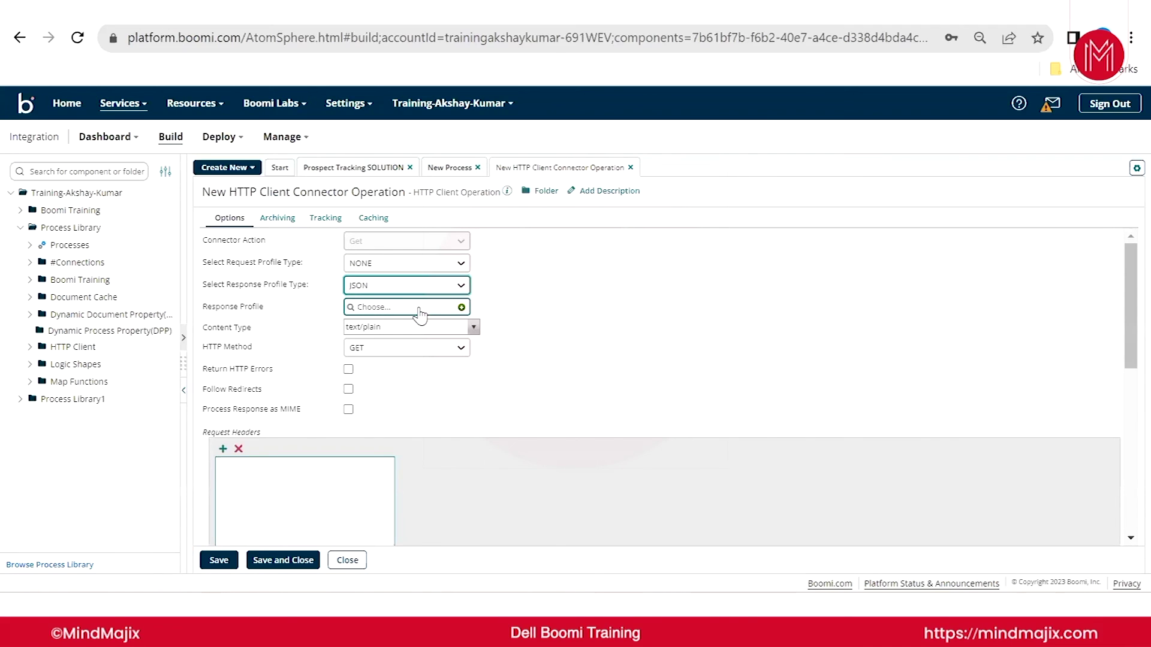
- Create a new JSON response profile without importing a file and set the Root element's value type to Object
click(461, 308)
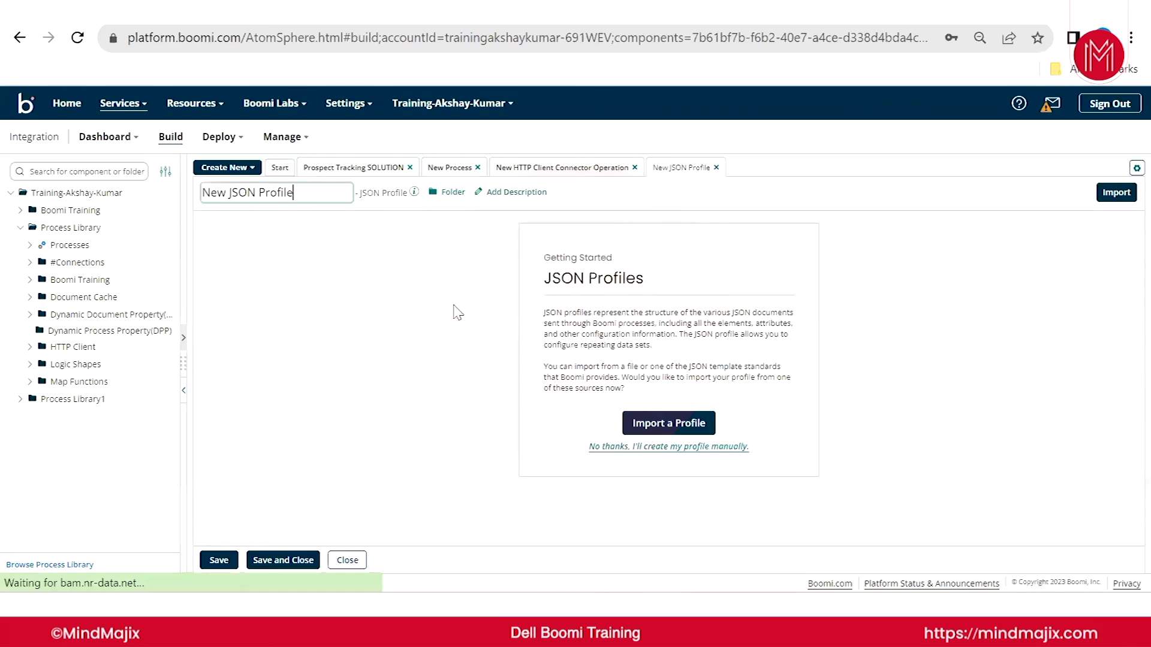
click(669, 424)
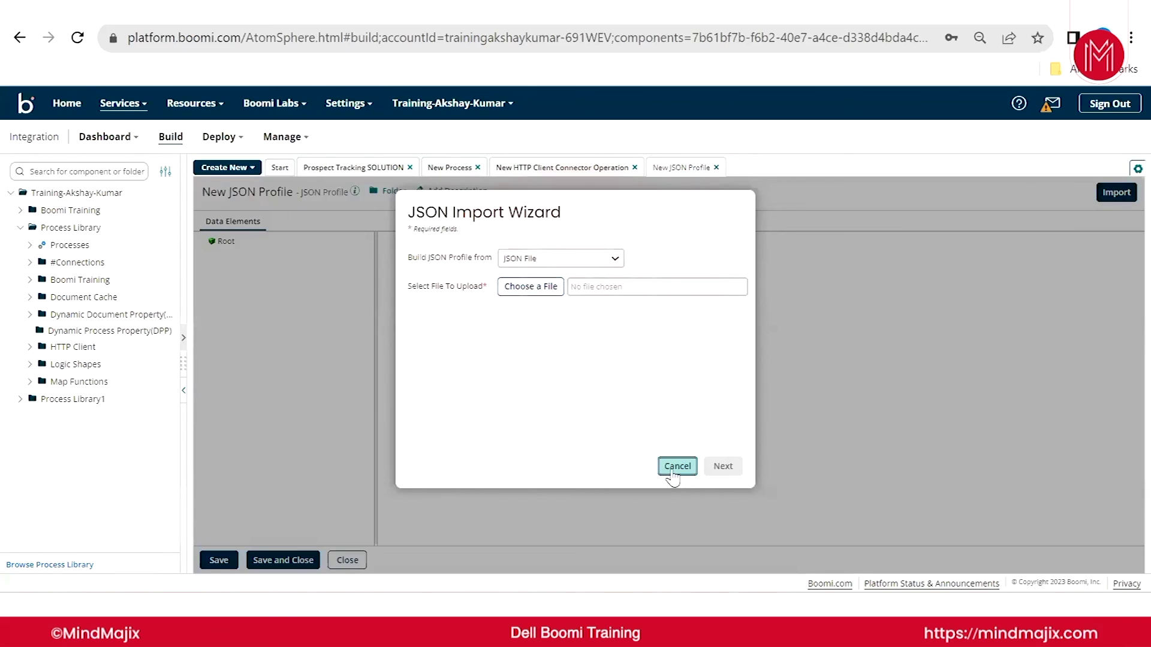
click(675, 465)
click(249, 245)
click(535, 338)
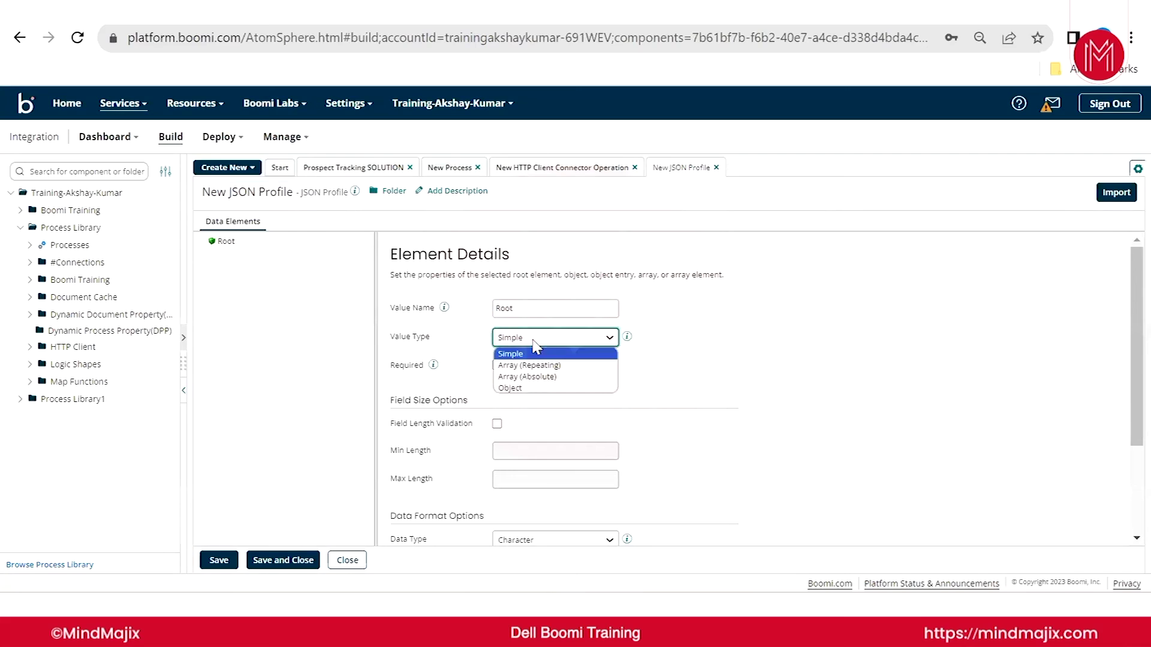
click(535, 388)
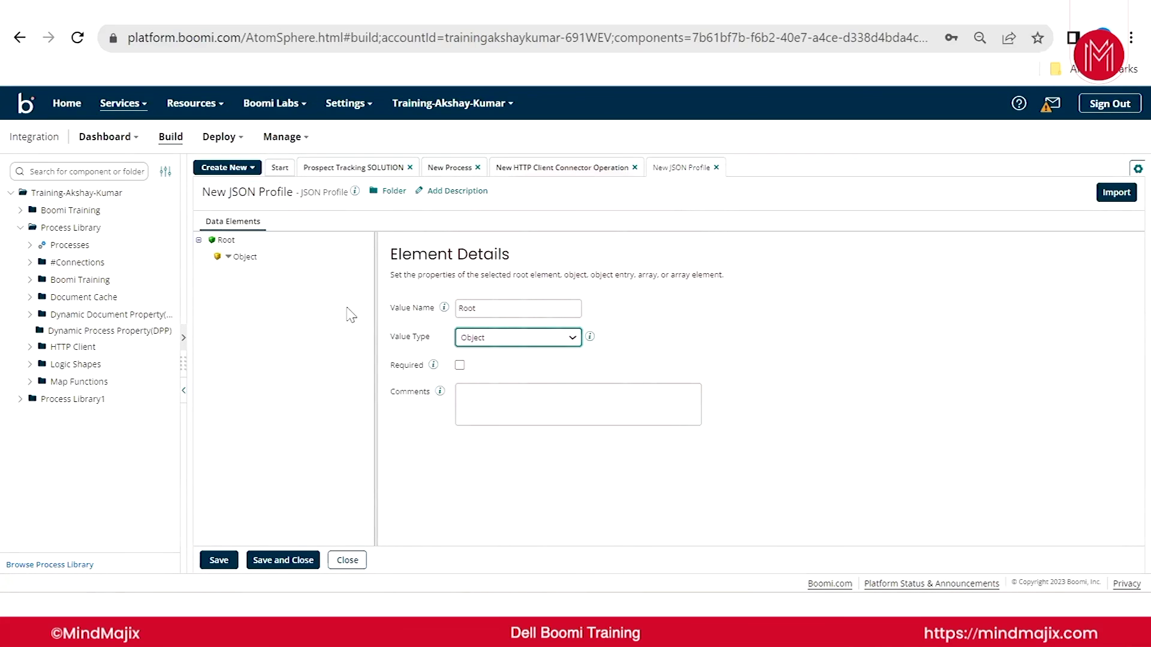
- Add an entry under Object and name it Status, copied from the Postman response
click(229, 258)
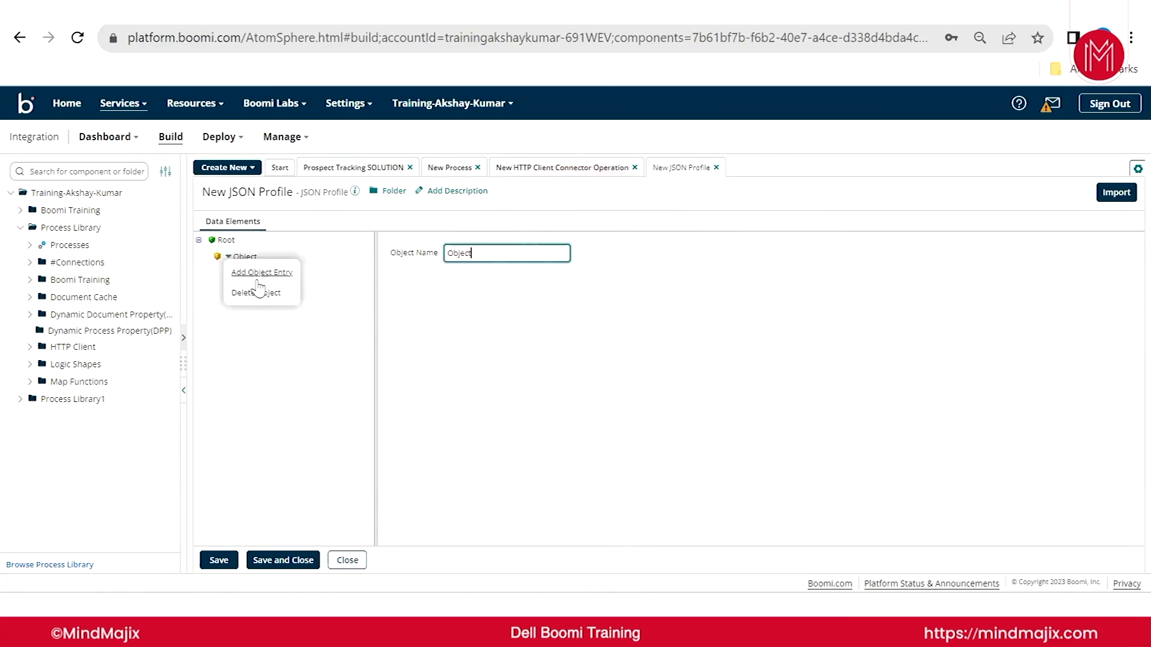
click(259, 272)
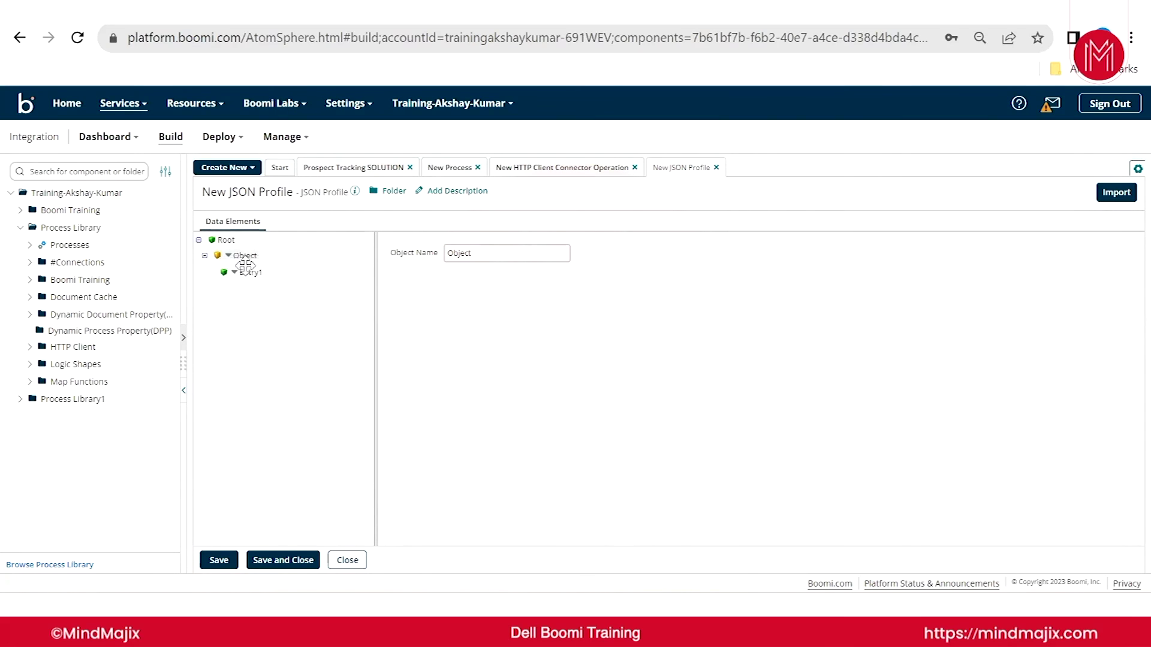
double_click(513, 308)
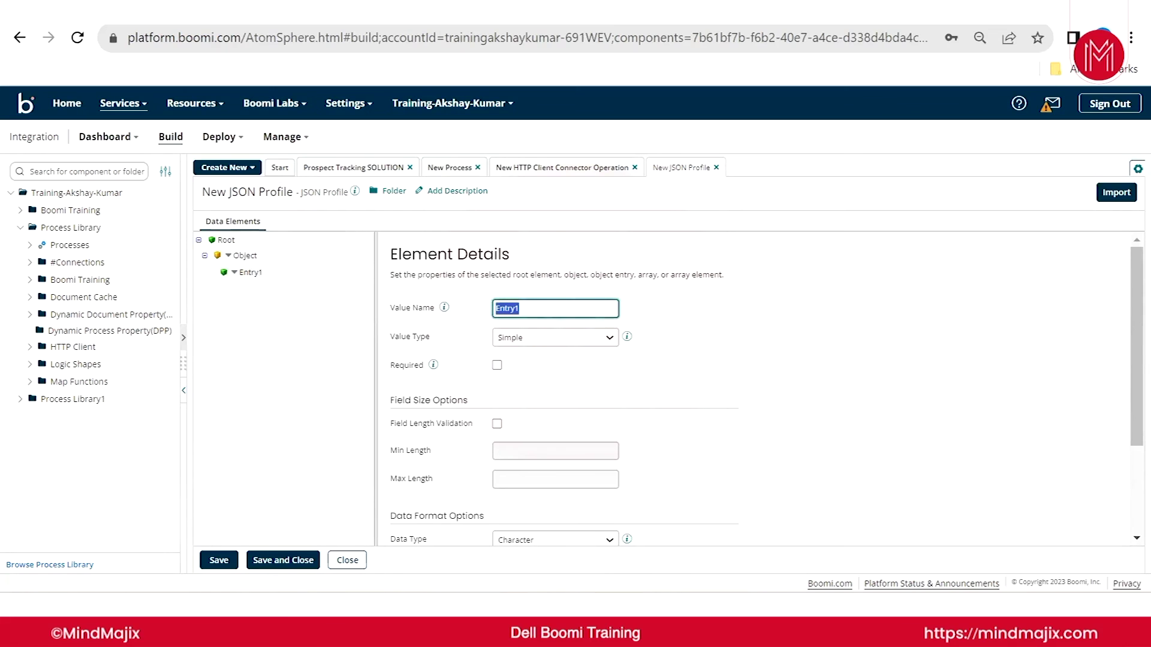
key(ctrl+Tab)
key(ctrl+c)
key(ctrl+shift+Tab)
key(ctrl+v)
- Add a second entry under Object and name it Message, copied from the Postman response
click(228, 256)
click(239, 270)
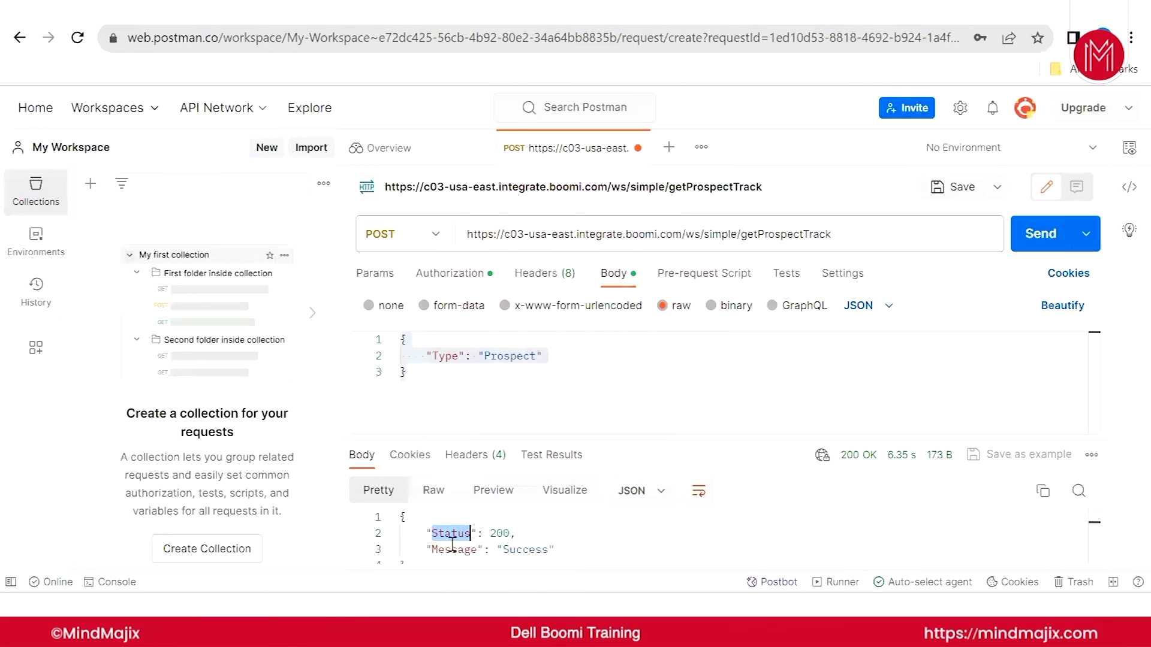
scroll(451, 545, down, 1)
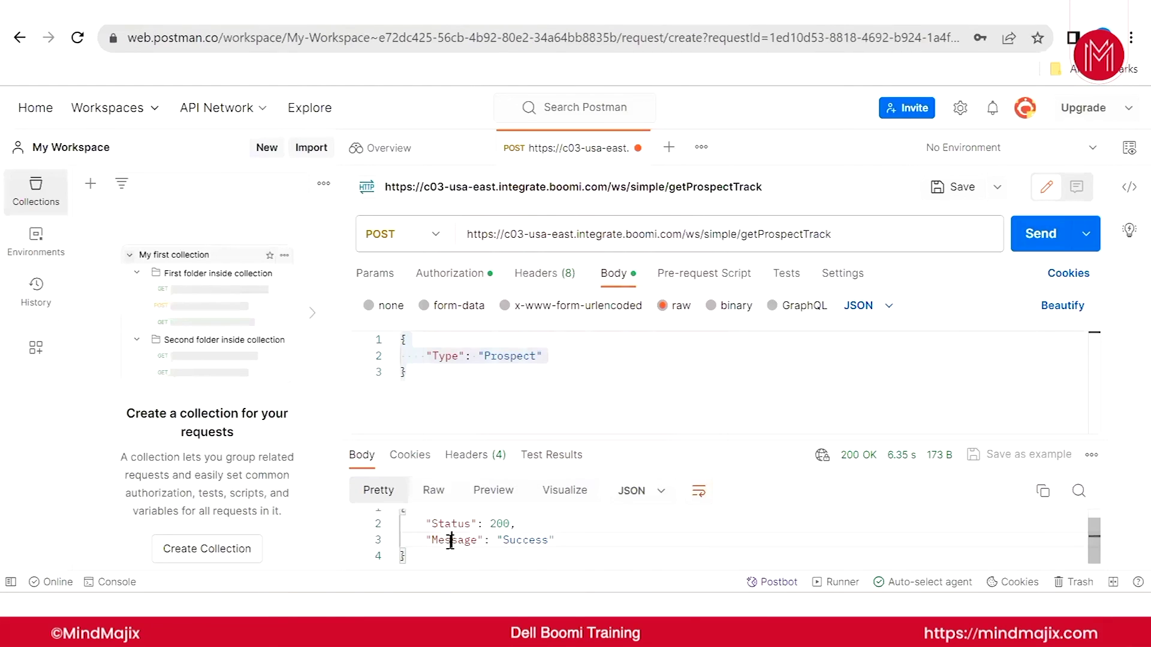
double_click(450, 541)
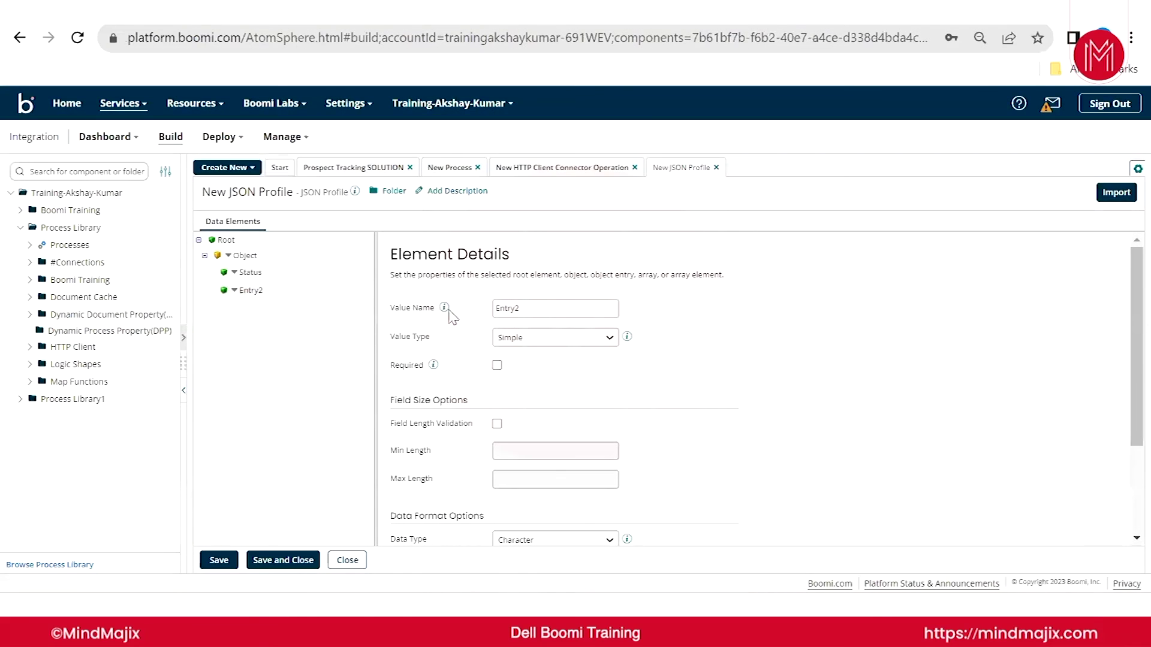
click(558, 311)
double_click(558, 311)
key(ctrl+v)
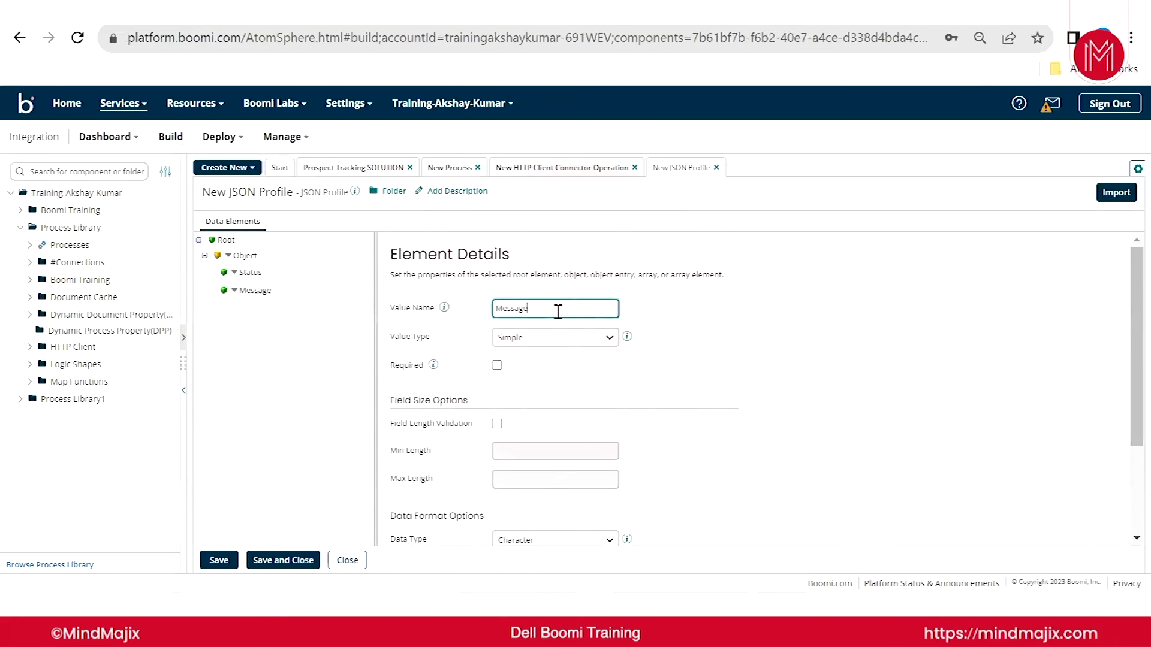
- Rename the profile to Response JSON Profile, then save and close it
click(224, 192)
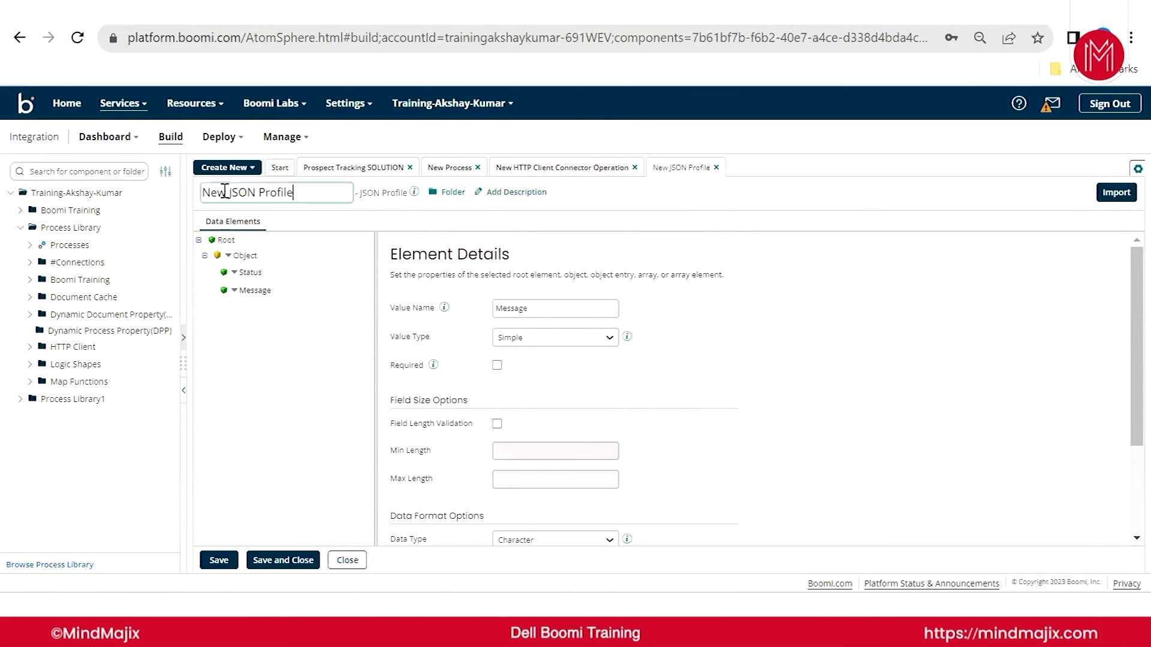
drag(229, 191, 187, 191)
text(Response)
key(Delete)
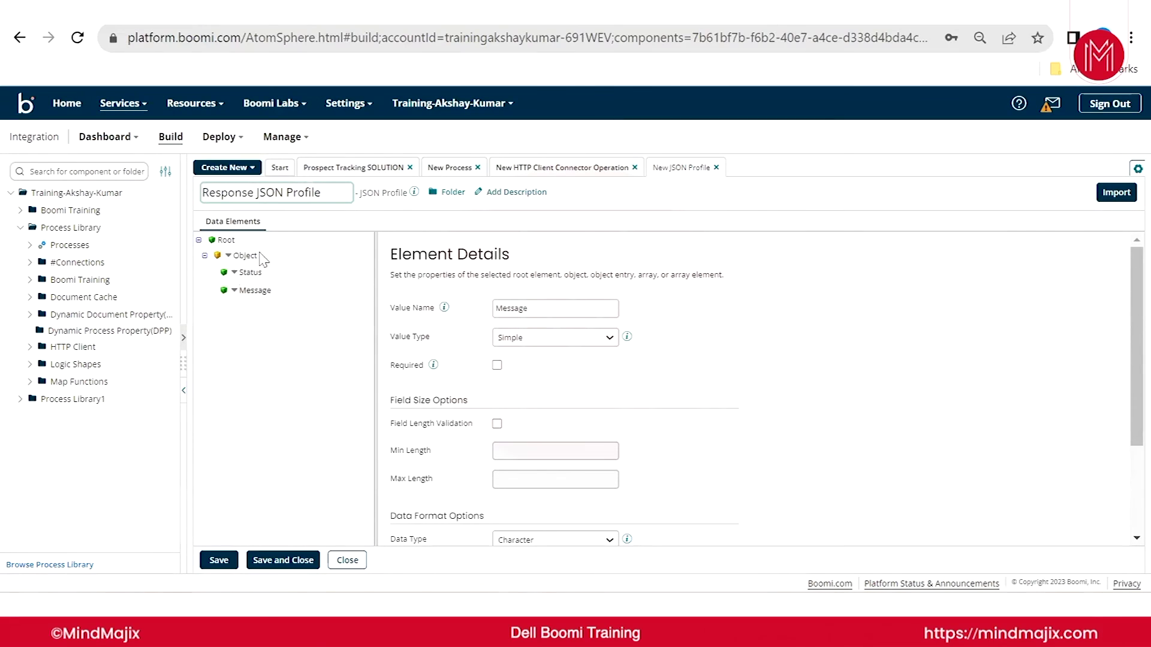
click(302, 560)
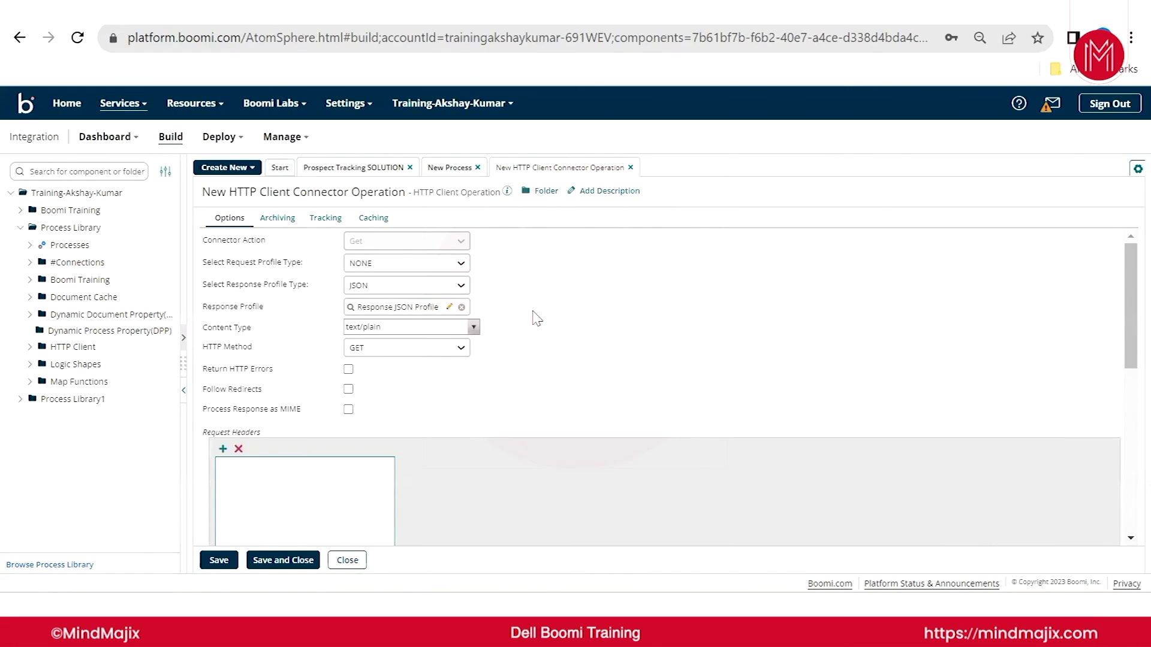
- Switch to the Notepad++ notes and copy the resource path ws/simple/getProspectTrack?type=Prospect from the service URL
scroll(504, 330, down, 2)
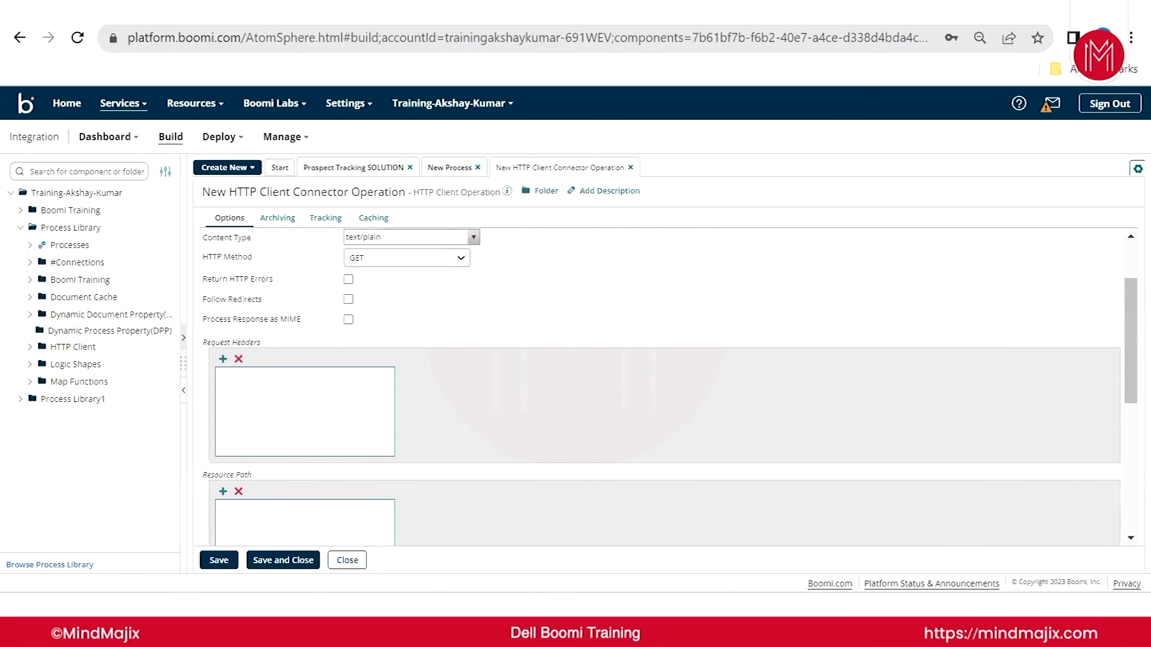
key(alt+Tab)
drag(641, 366, 350, 367)
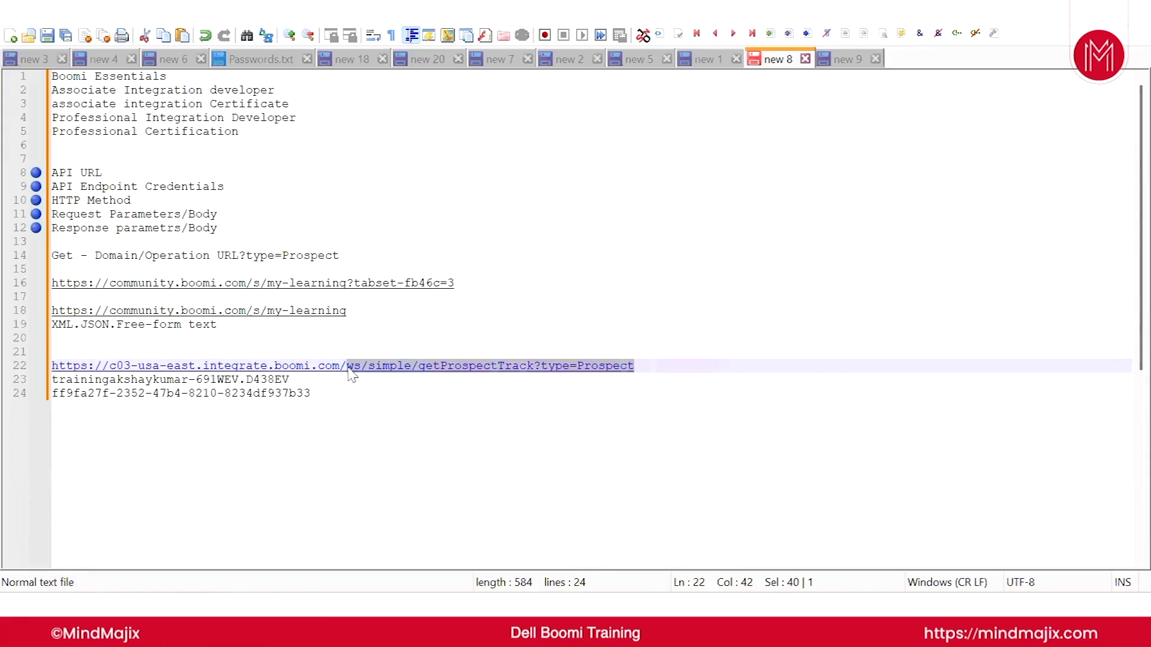
drag(348, 367, 20, 367)
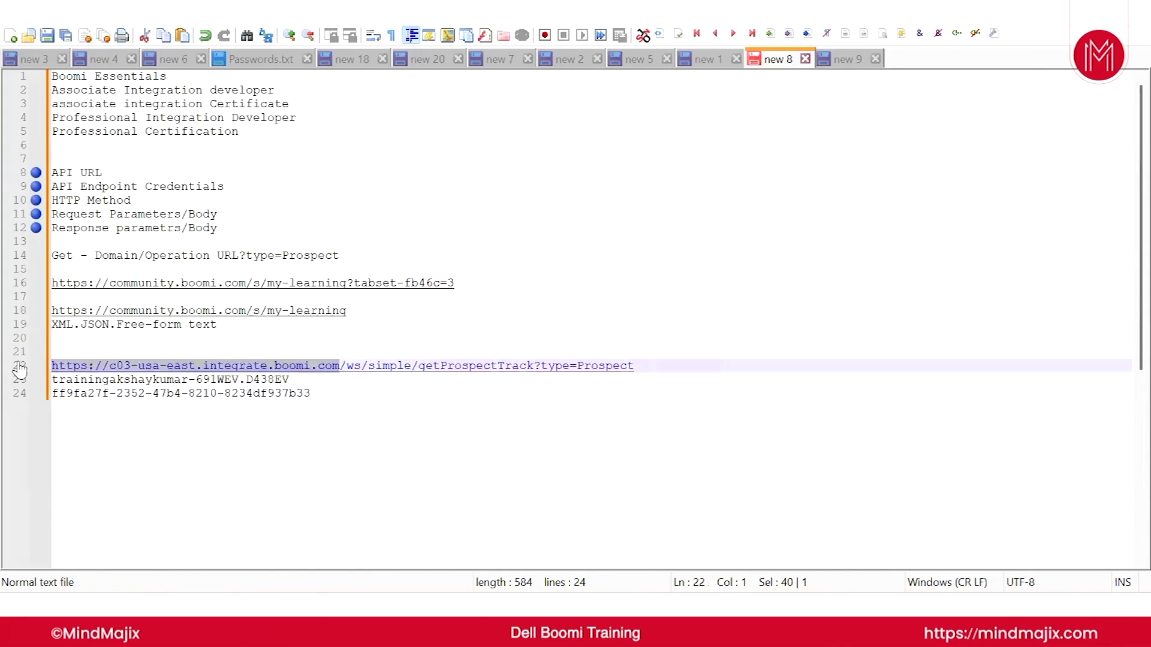
click(498, 419)
drag(647, 368, 347, 370)
key(ctrl+c)
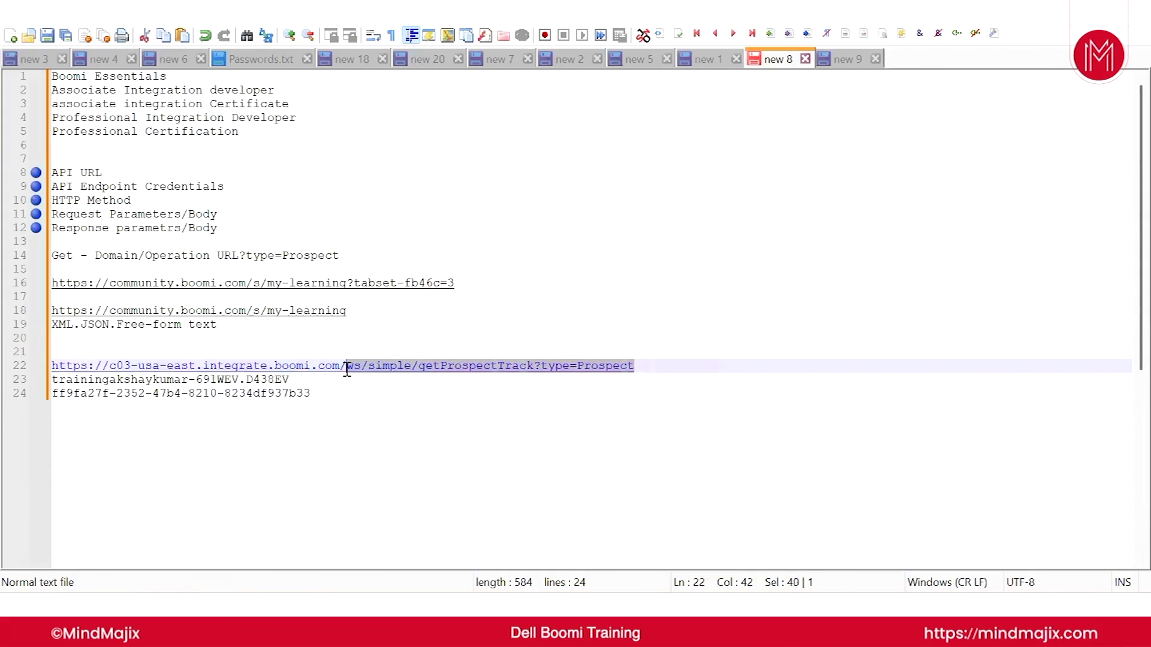
- Switch back to Boomi and add a Resource Path entry to the HTTP Client operation, named with the copied ws/simple/getProspectTrack?type=Prospect
click(350, 381)
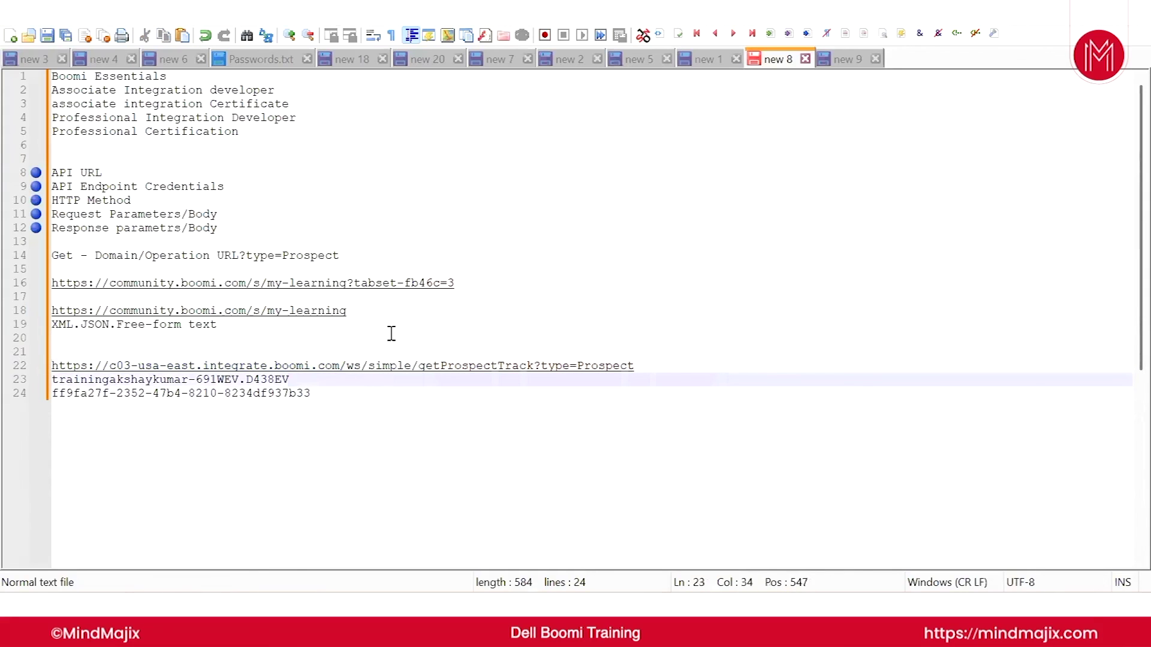
drag(347, 367, 338, 368)
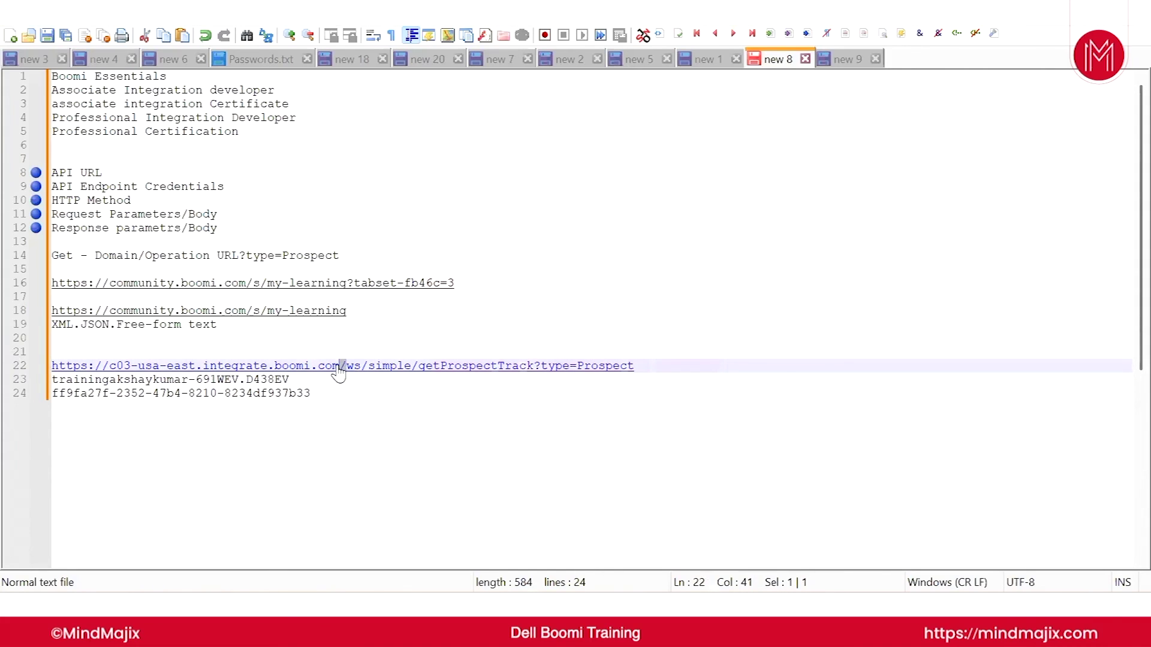
key(alt+Tab)
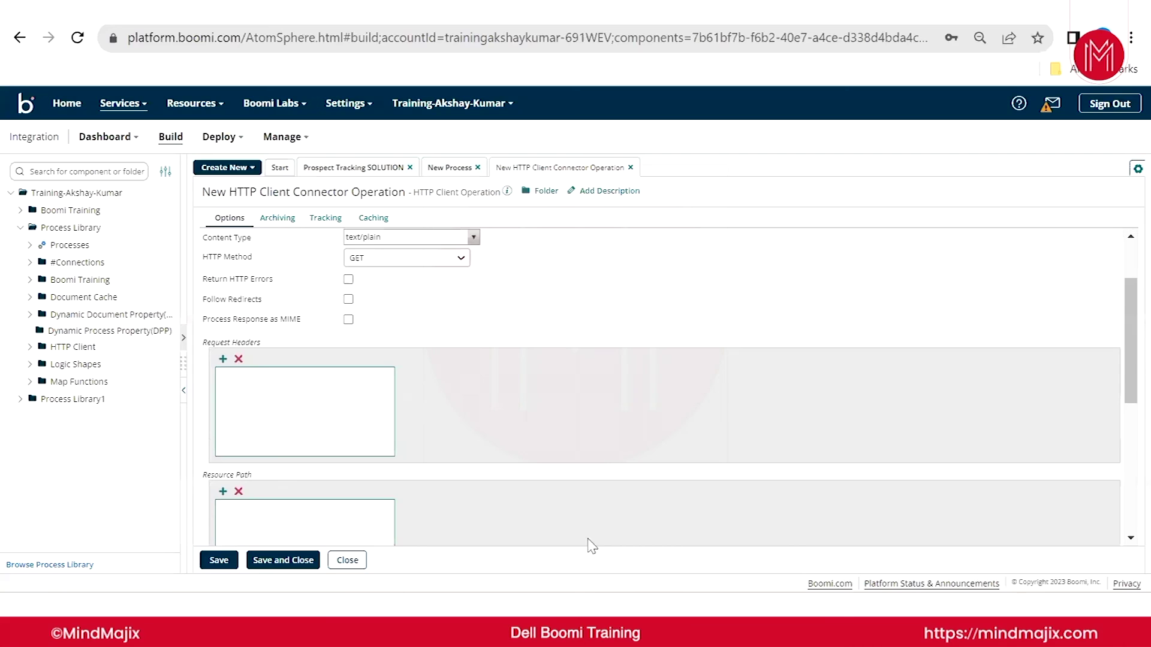
scroll(285, 440, down, 3)
scroll(290, 403, up, 3)
scroll(298, 405, down, 3)
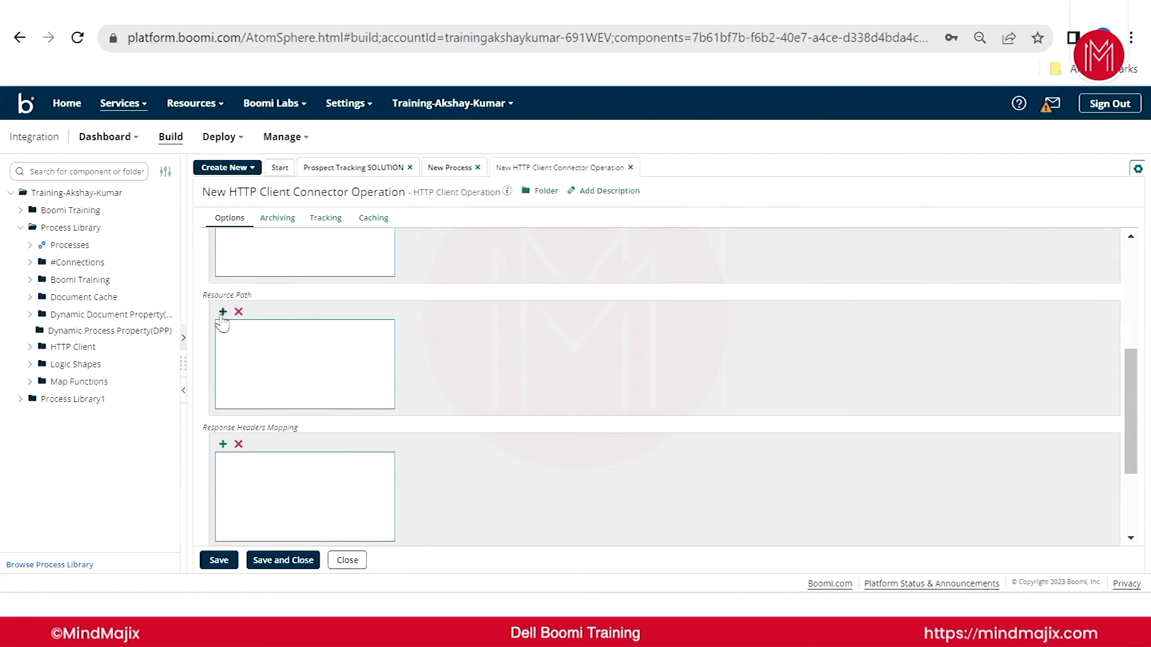
click(224, 312)
drag(598, 333, 469, 336)
key(ctrl+v)
click(433, 375)
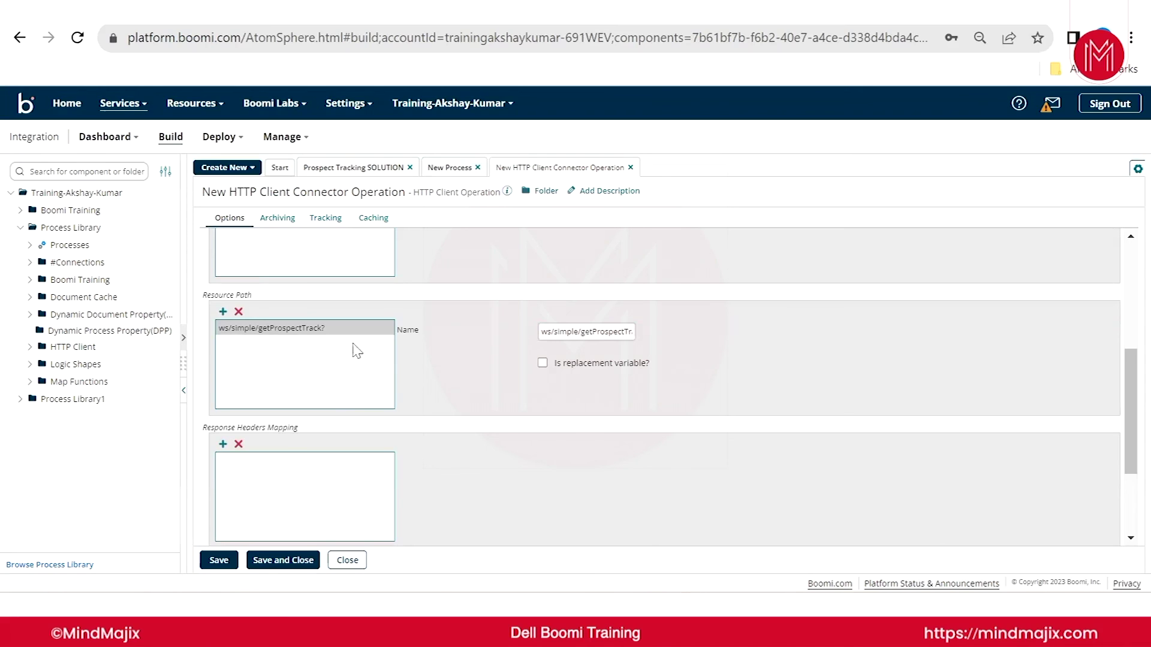
click(585, 331)
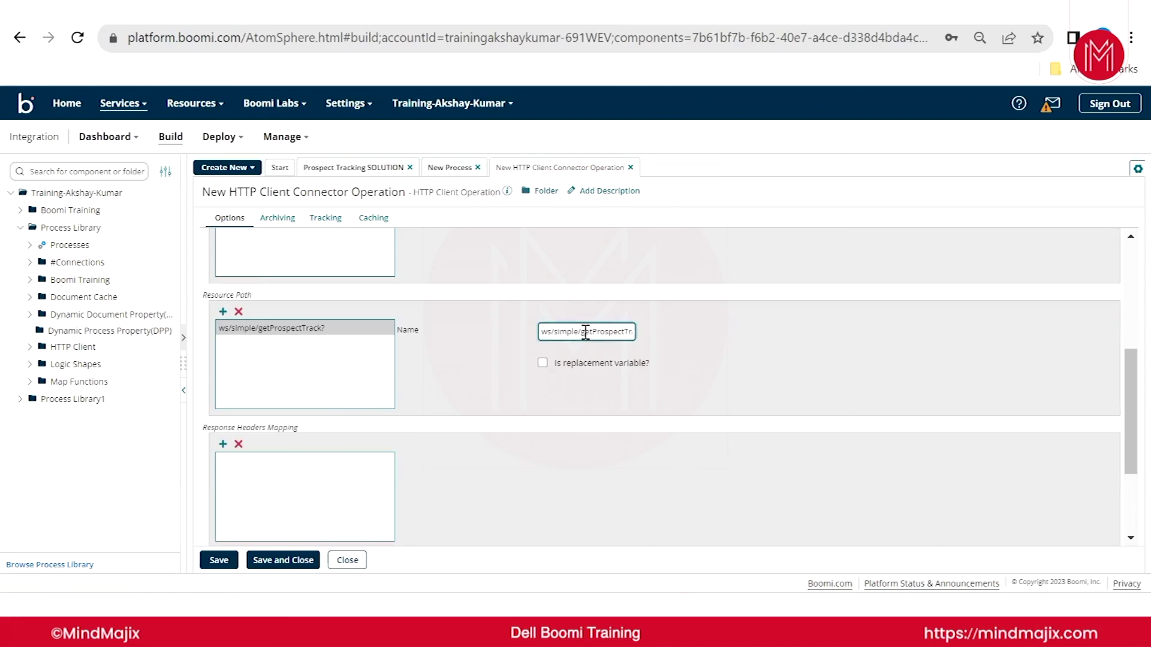
text(type=Prospec)
click(760, 338)
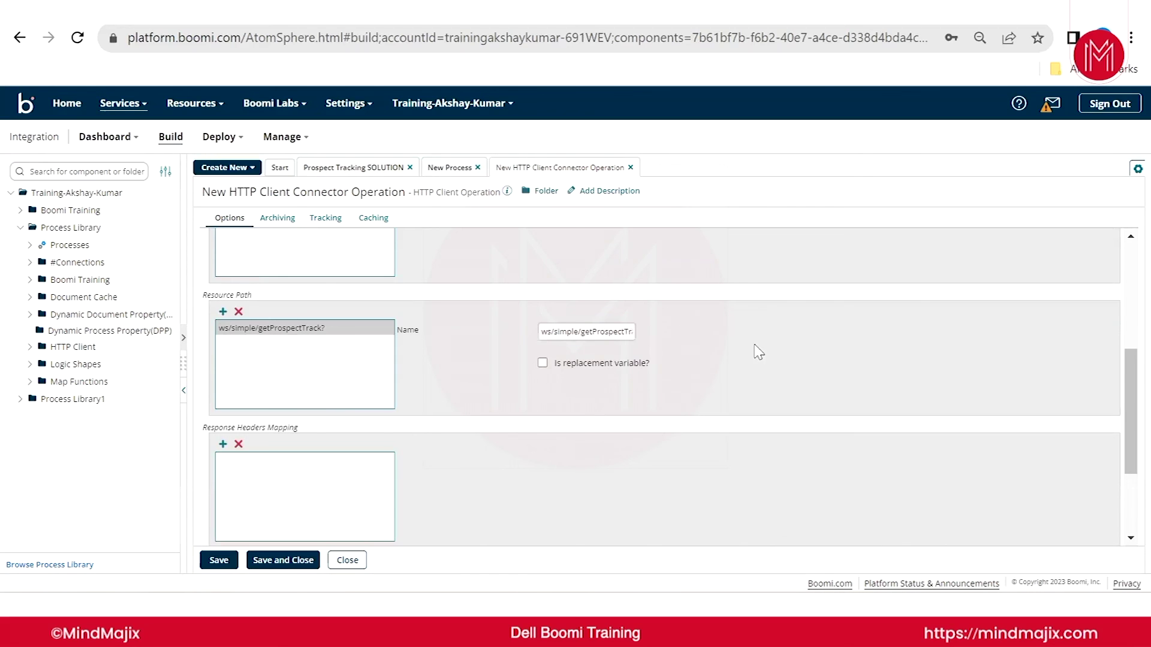
- Save and close the HTTP Client operation, and confirm the Connector Shape configuration
scroll(438, 394, up, 5)
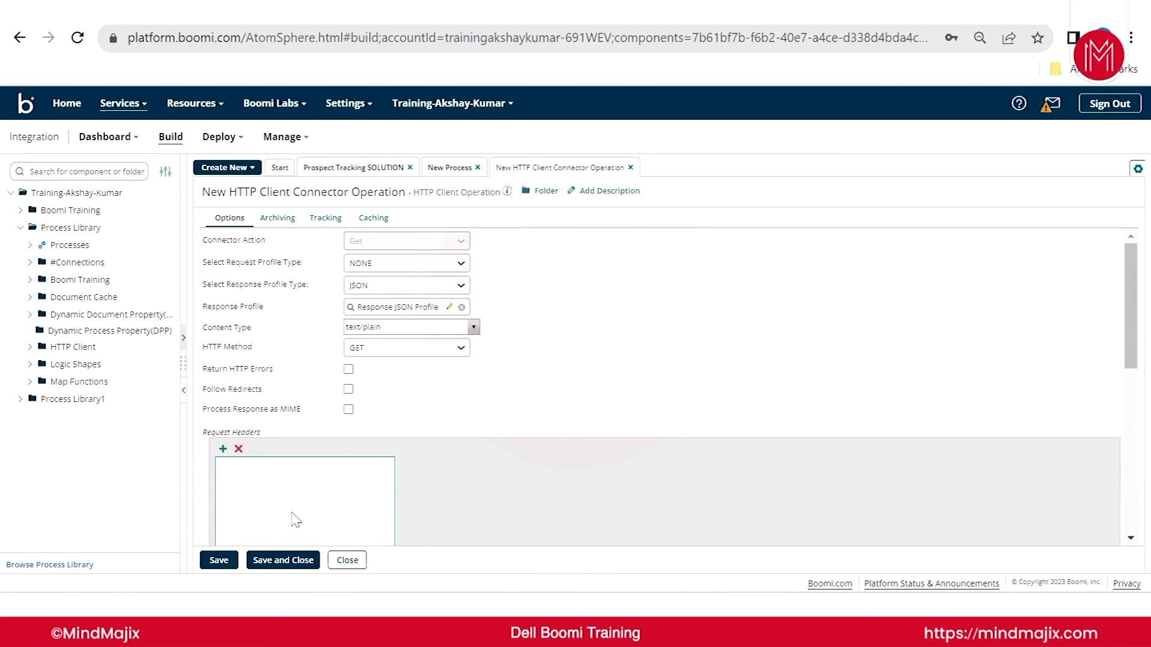
click(273, 560)
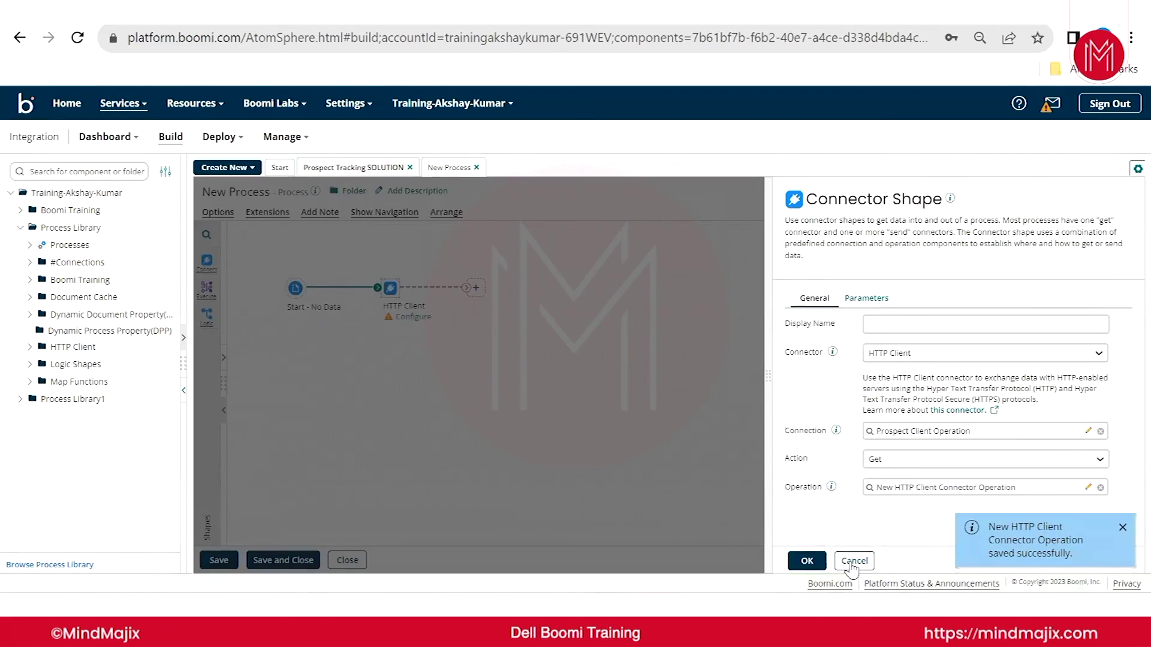
click(806, 560)
- Add a Stop shape after the HTTP Client connector and save New Process
drag(483, 293, 525, 290)
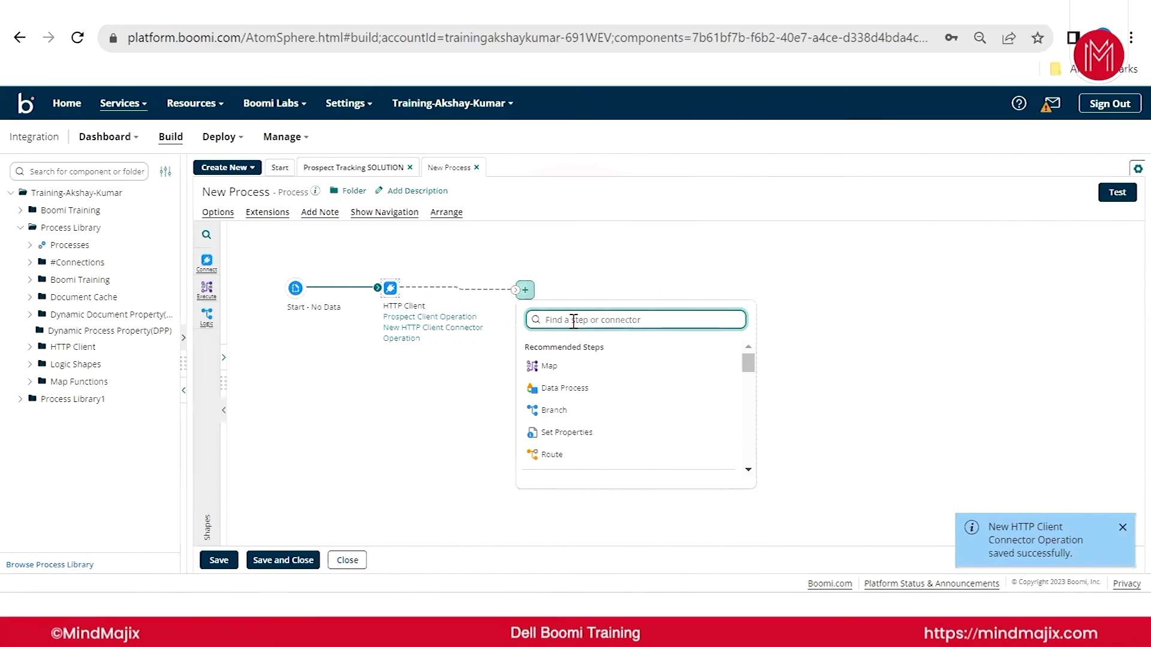
text(stop)
click(566, 387)
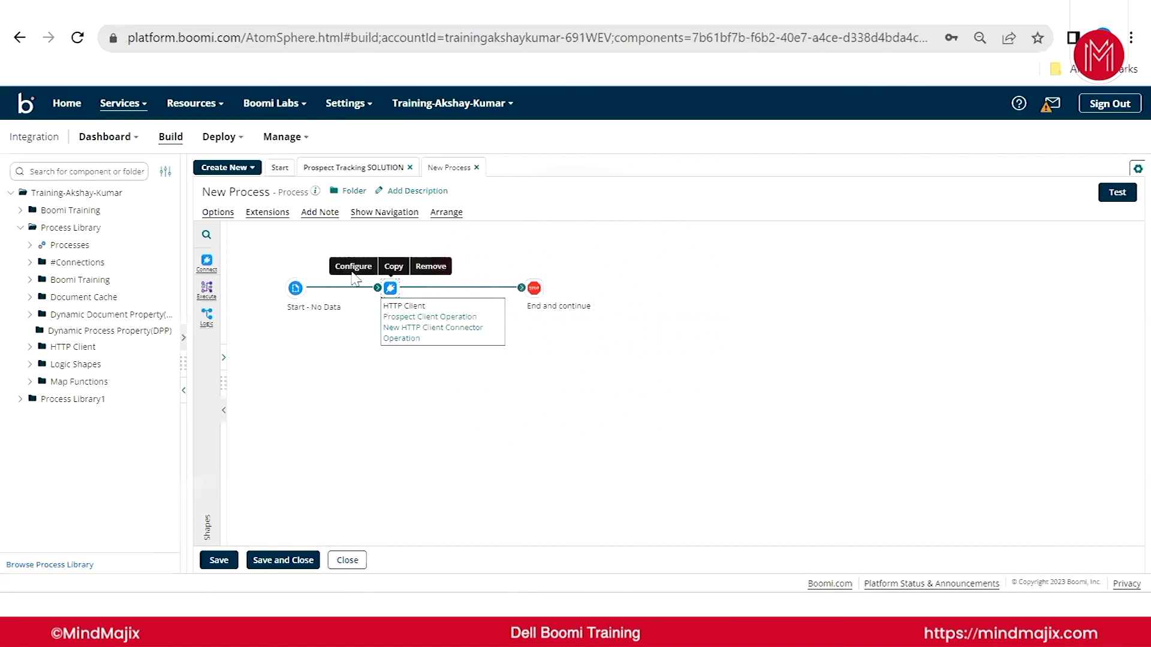
click(219, 560)
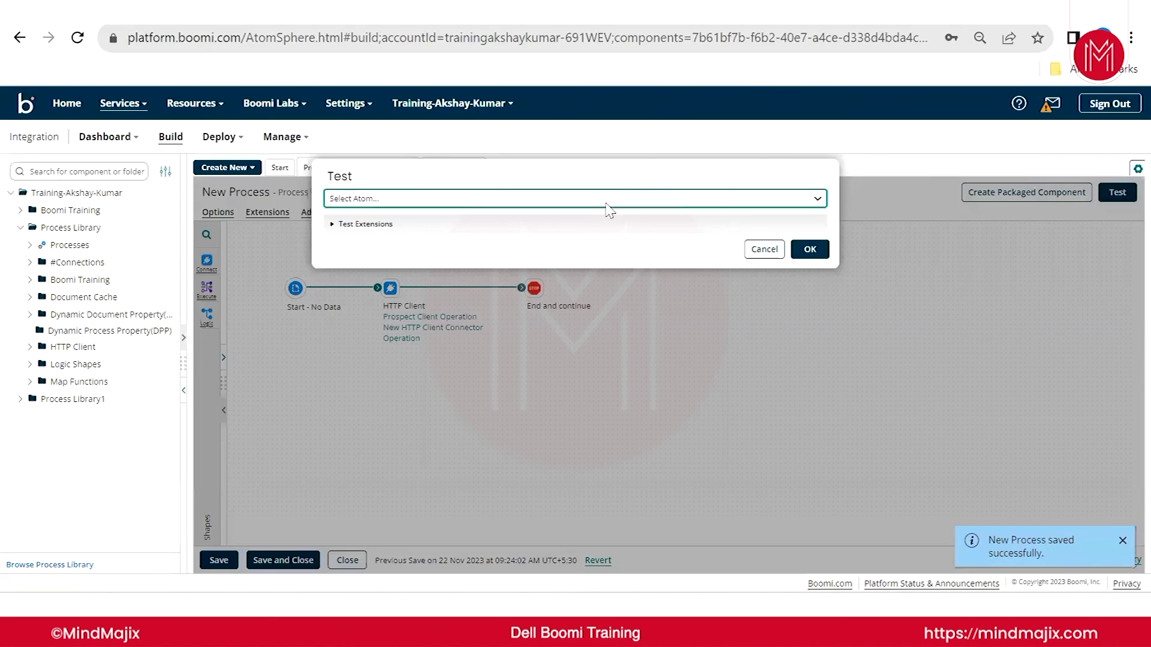
- Run New Process in test mode on the Test Atom
click(611, 200)
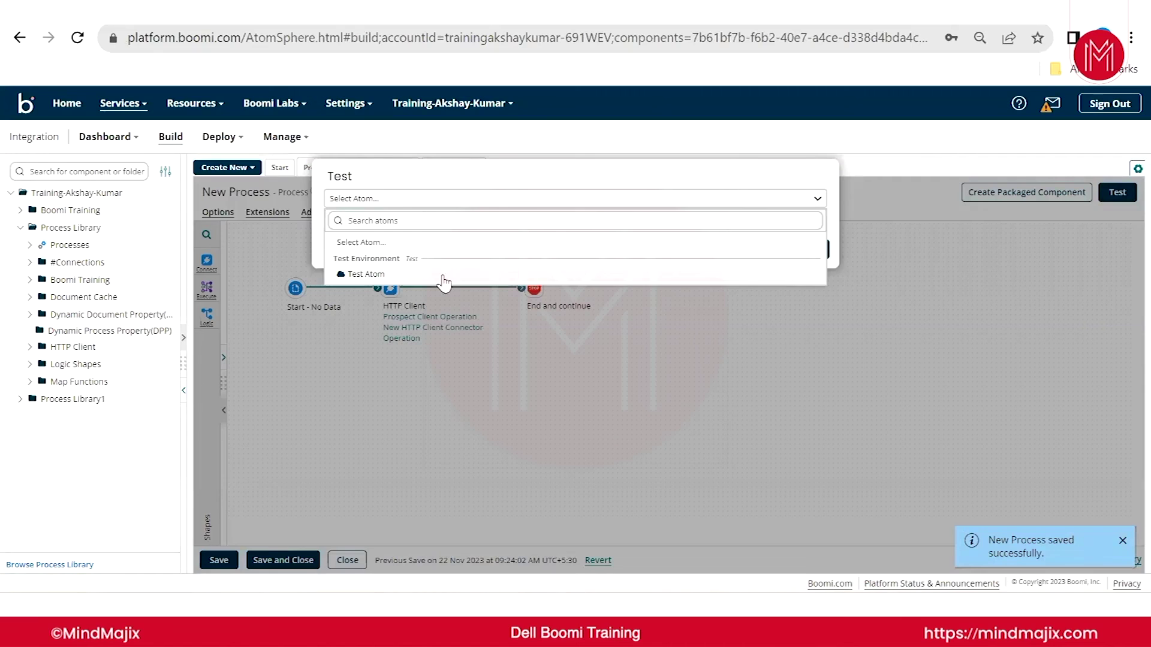
click(444, 275)
click(809, 249)
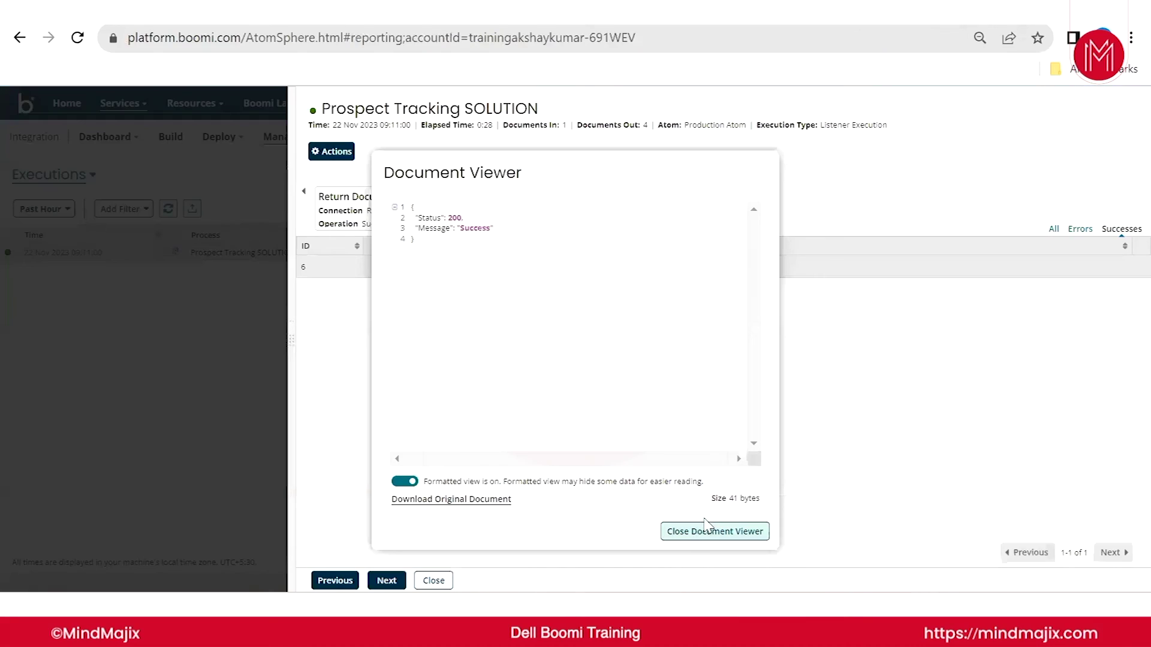
- On the Executions page, close the open document and execution details, refresh the list and review the most recent Prospect Tracking SOLUTION run
click(706, 529)
click(433, 580)
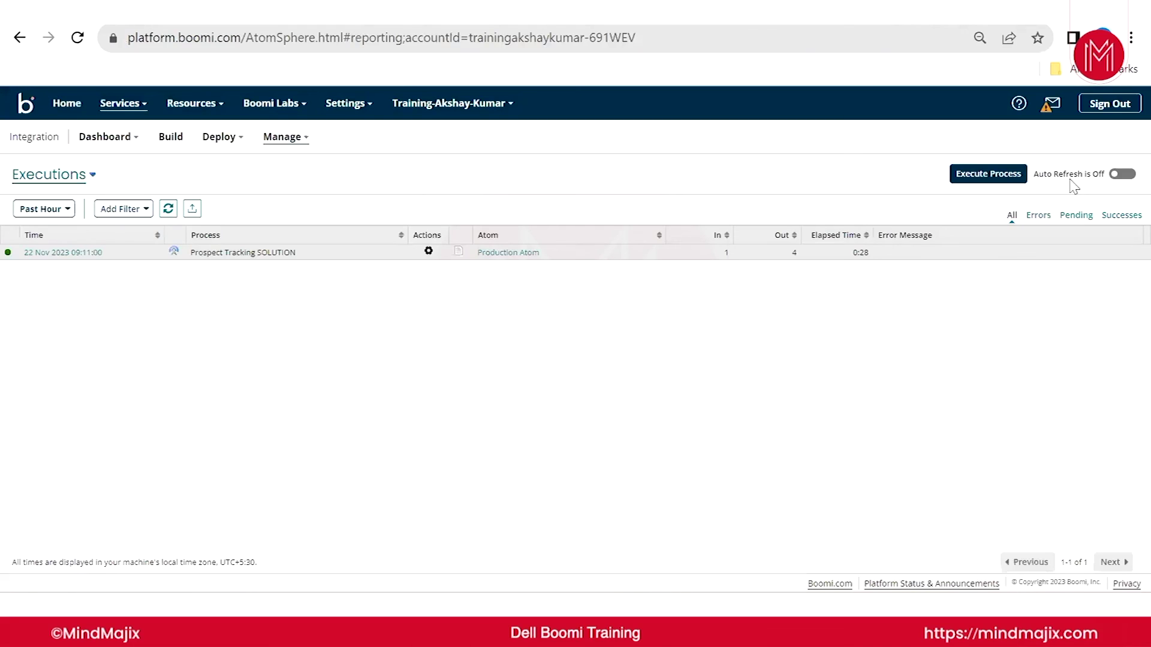
click(168, 208)
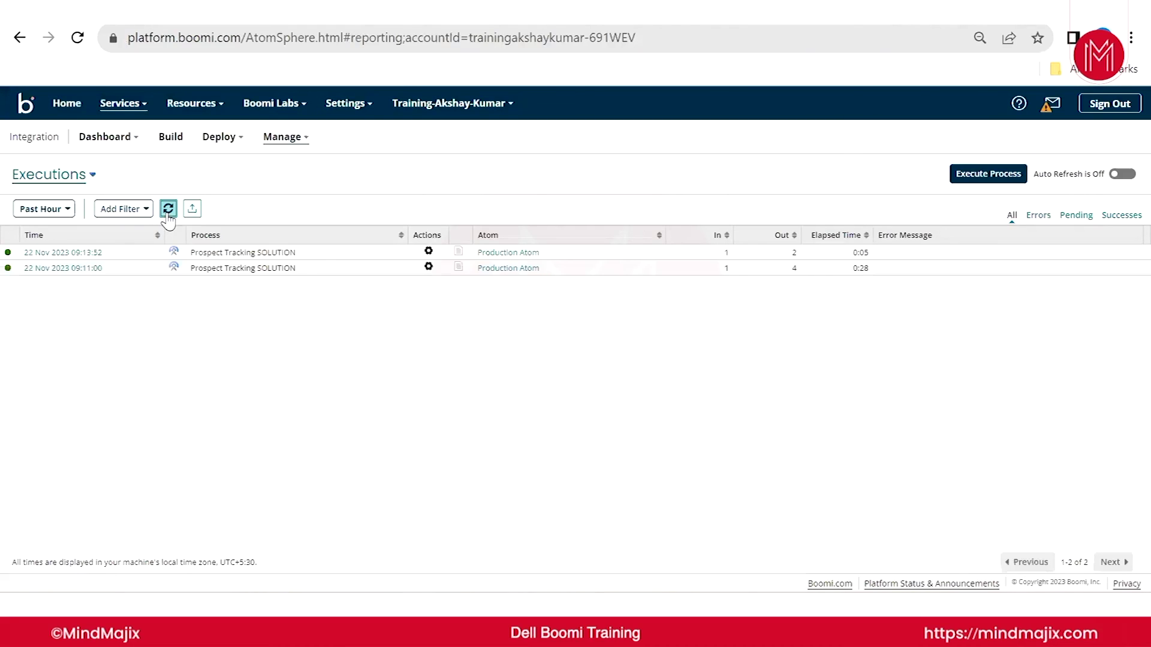
drag(185, 253, 900, 253)
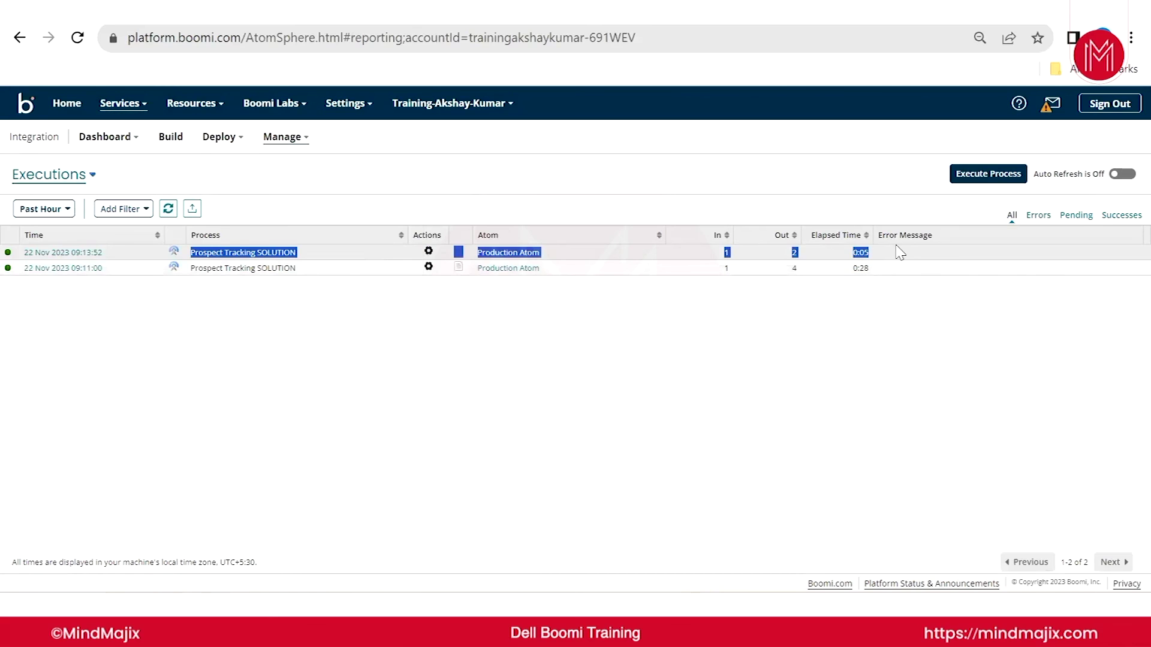
- Check the running test of New Process, and keep refreshing the Executions list to follow the Prospect Tracking SOLUTION run it triggers
click(171, 137)
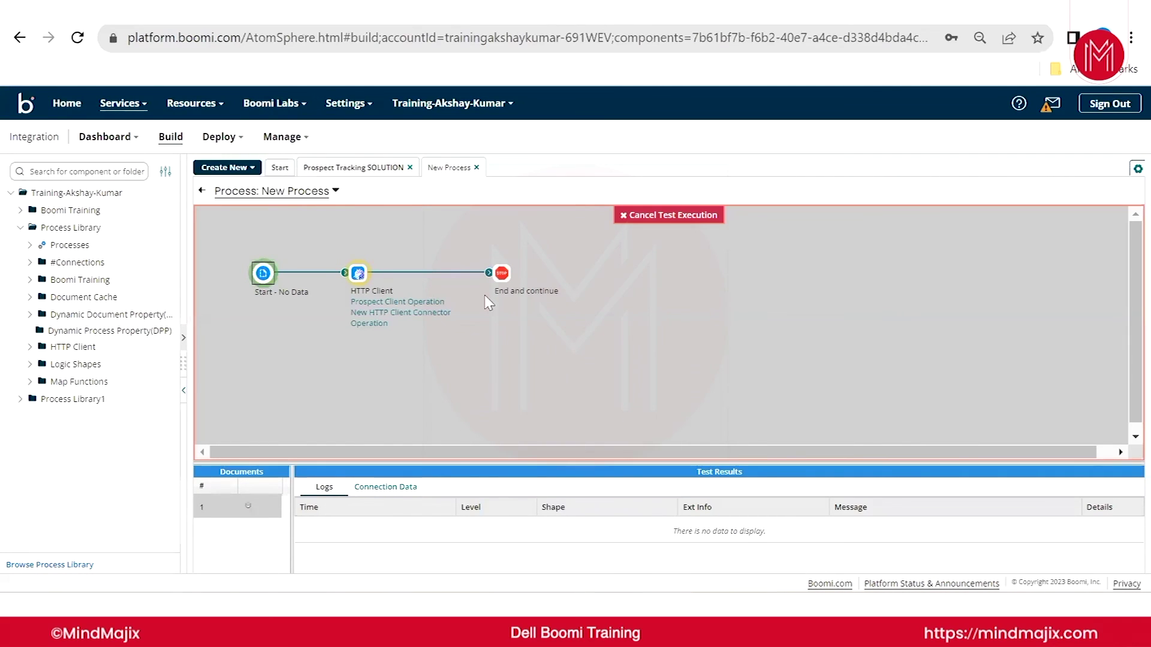
click(249, 10)
click(171, 211)
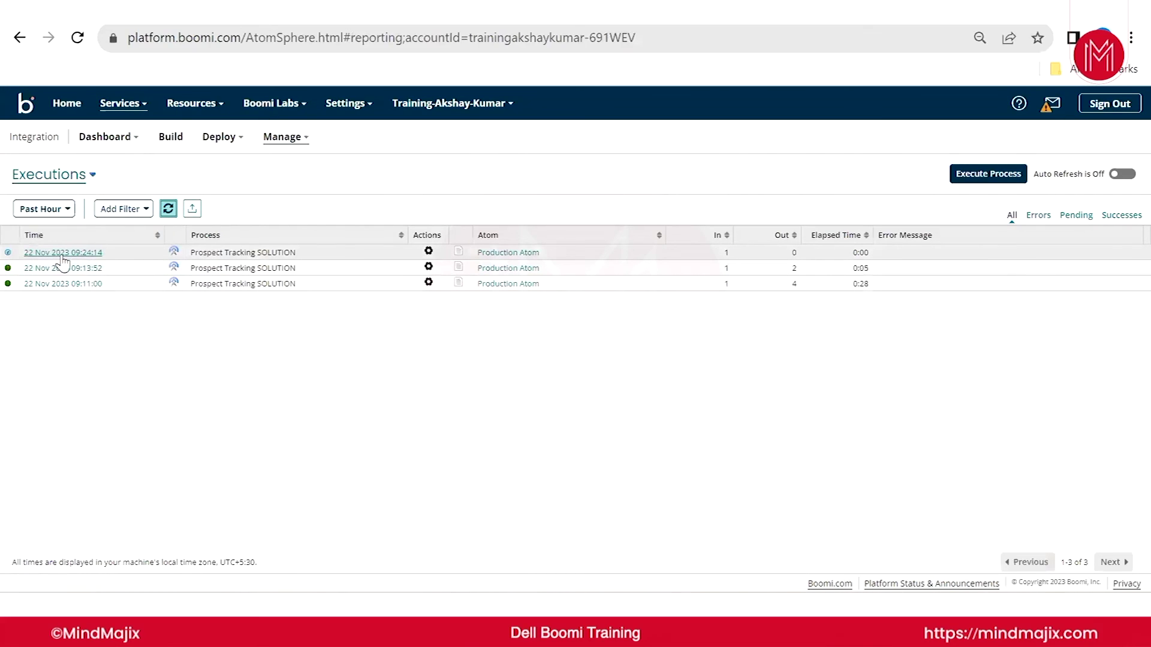
click(168, 210)
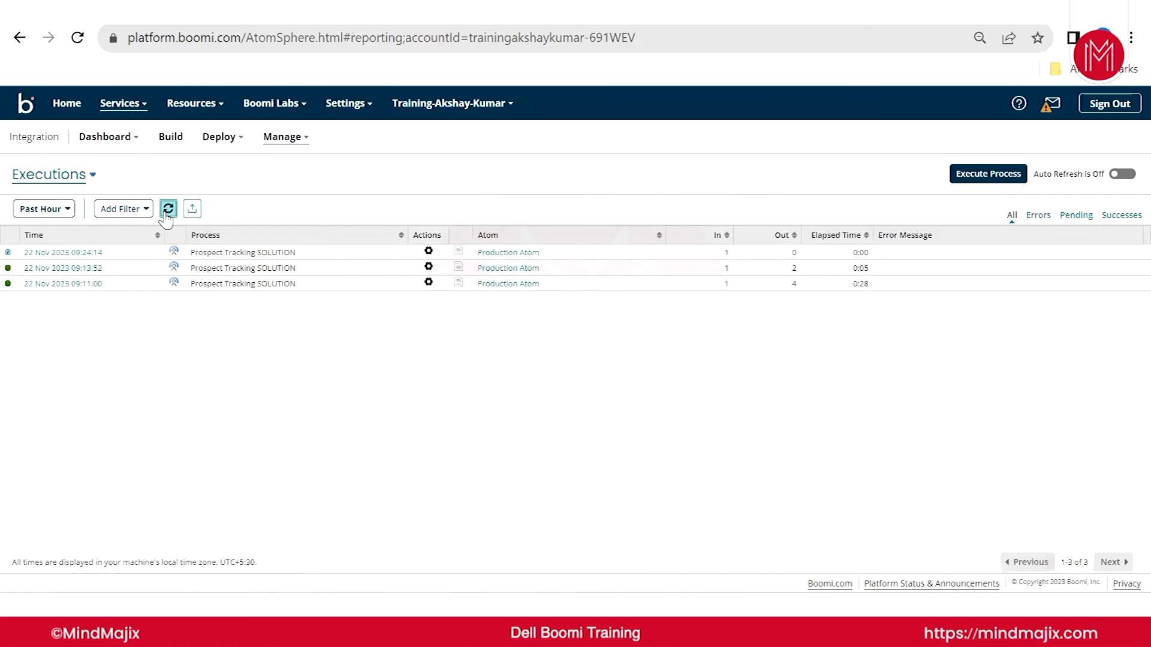
click(168, 210)
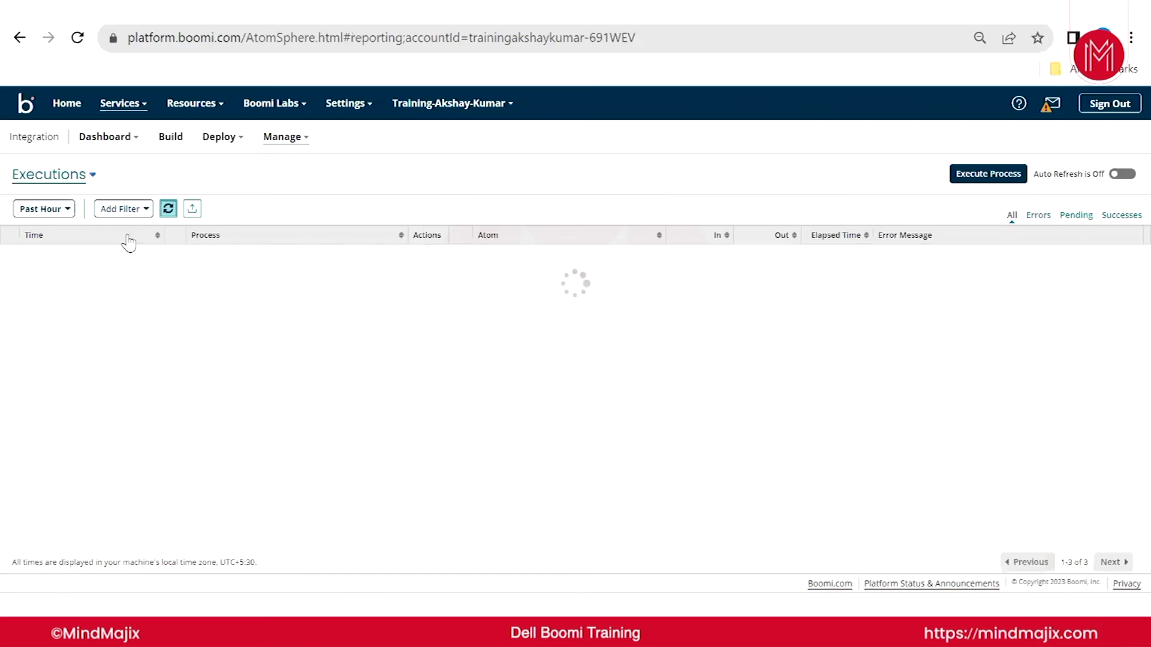
click(167, 210)
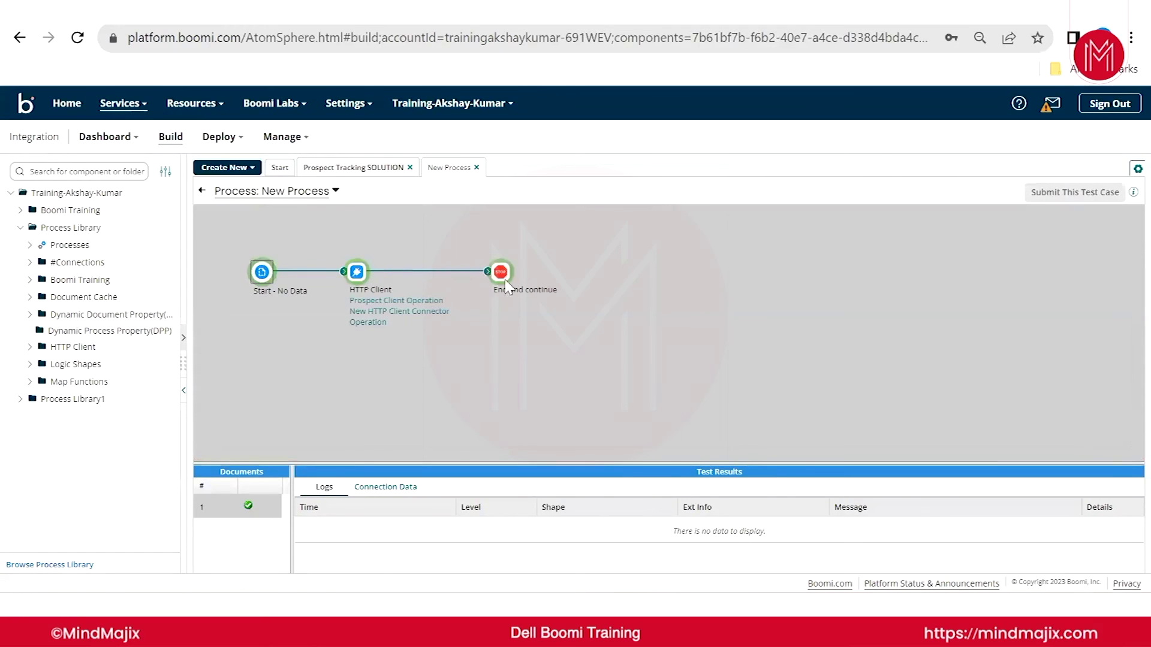
- Open the source data of the End and continue shape, inspect the JSON response in formatted view, and close the viewer
click(505, 279)
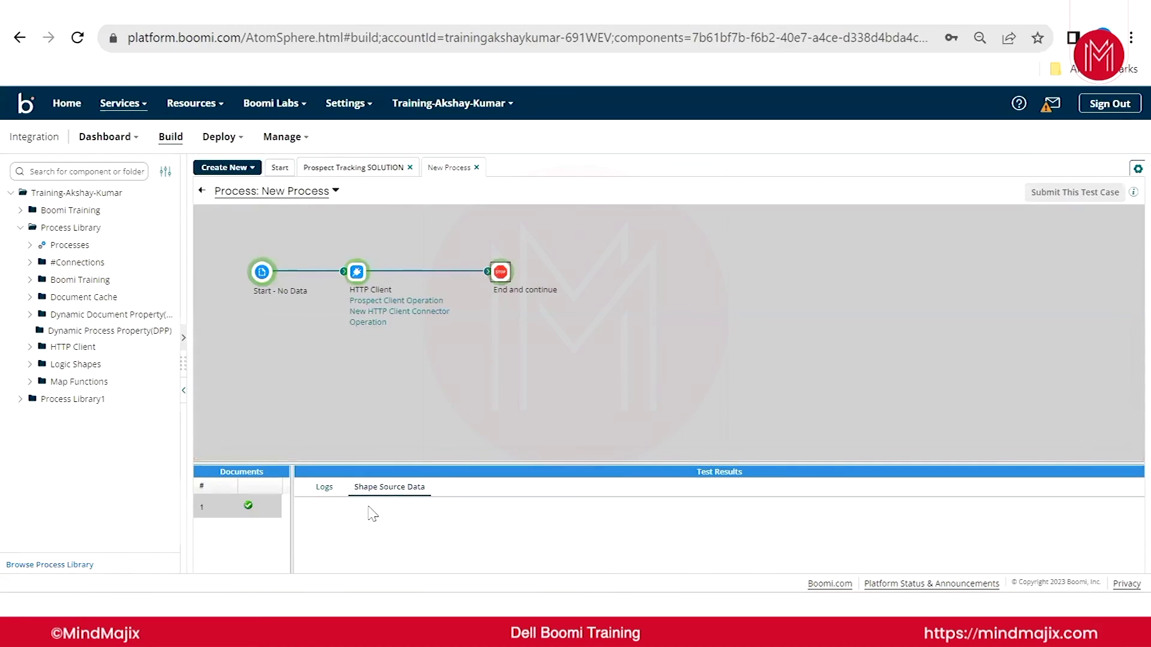
click(304, 525)
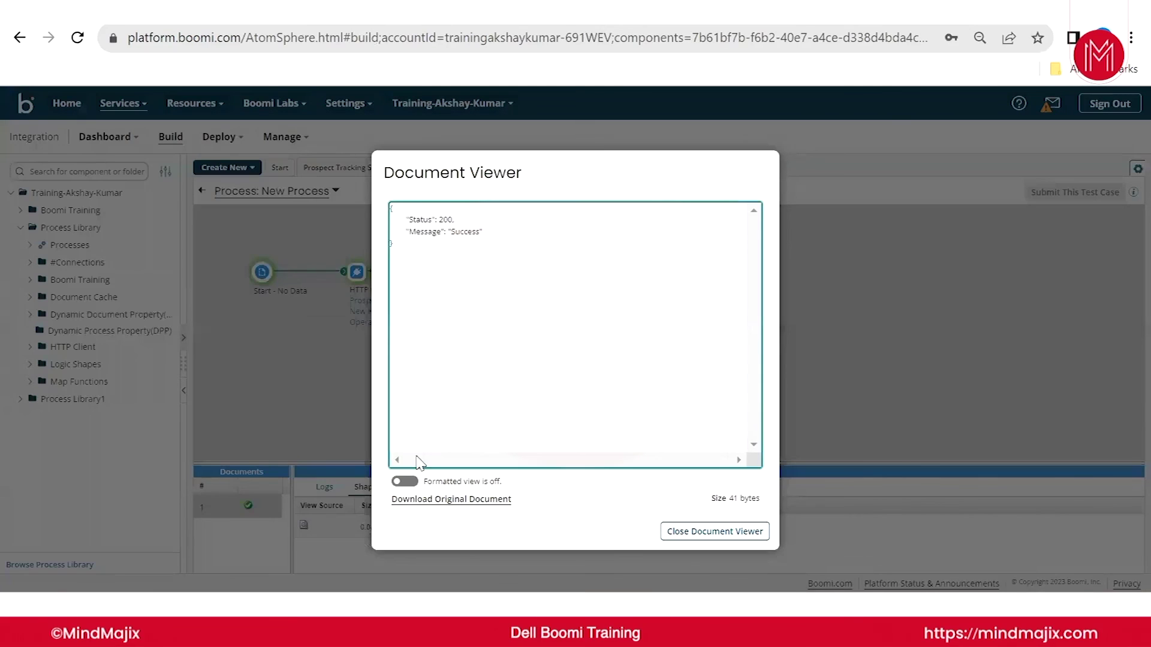
click(405, 482)
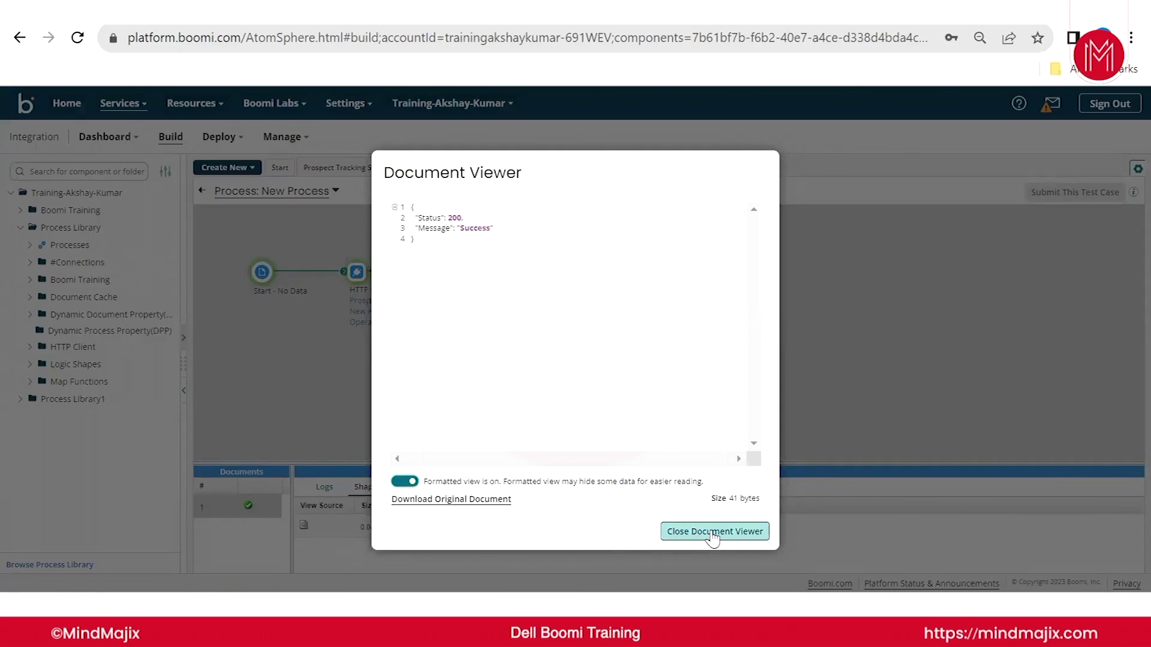
click(712, 531)
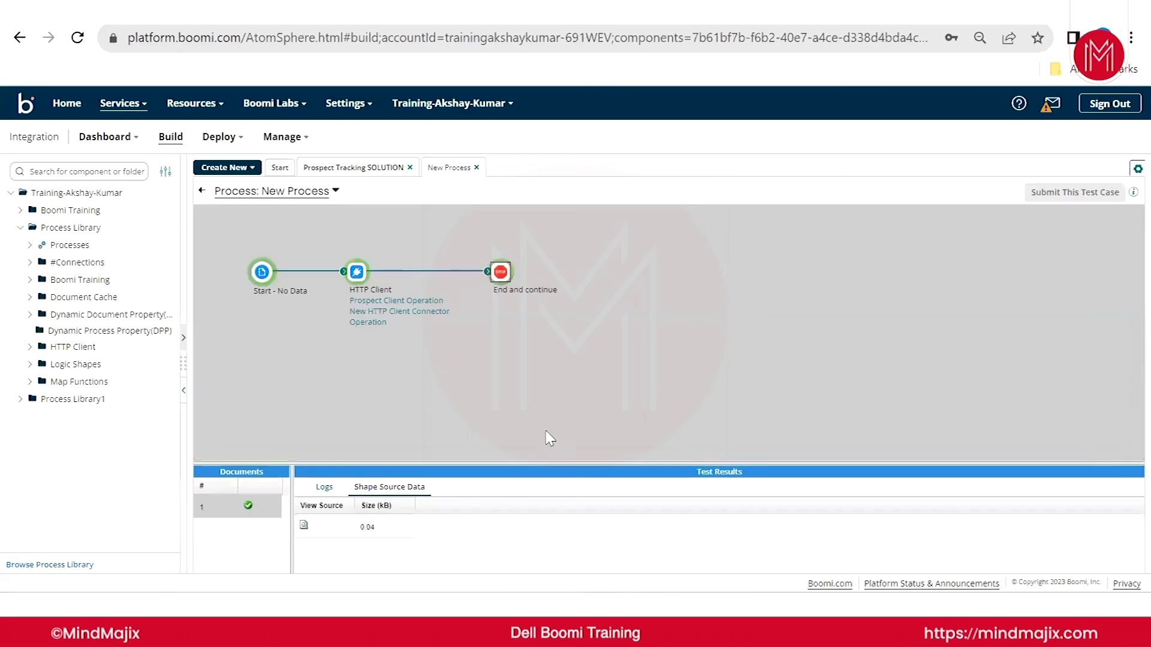
- Review the Prospect Tracking SOLUTION process flow and return to the New Process test results
click(351, 167)
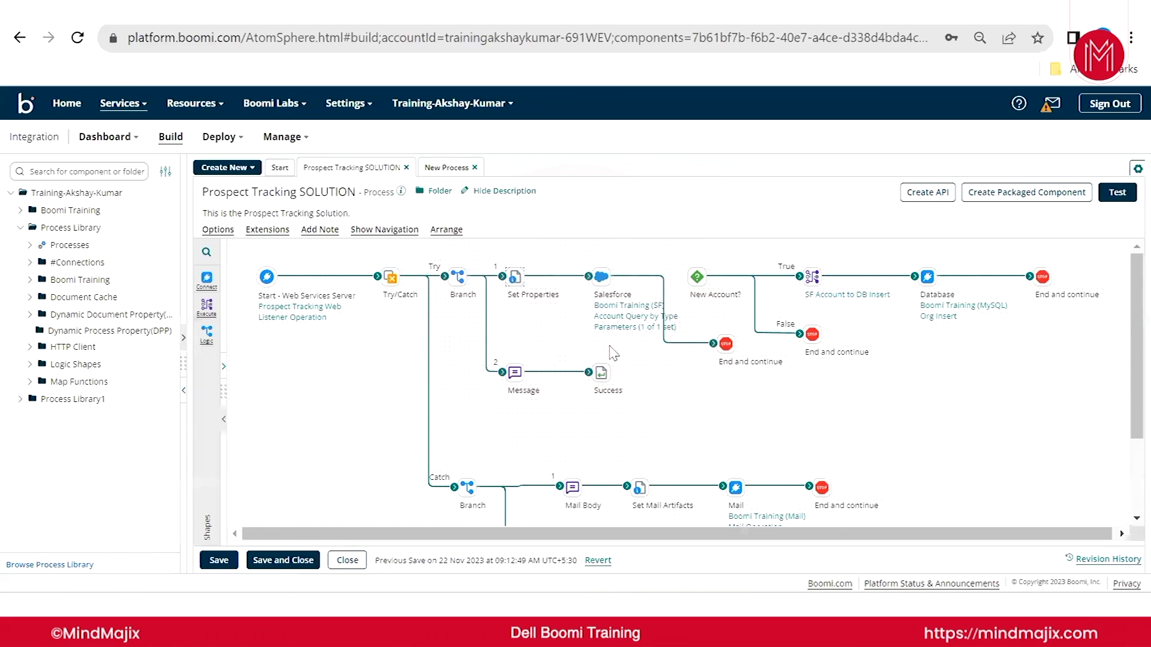
click(455, 170)
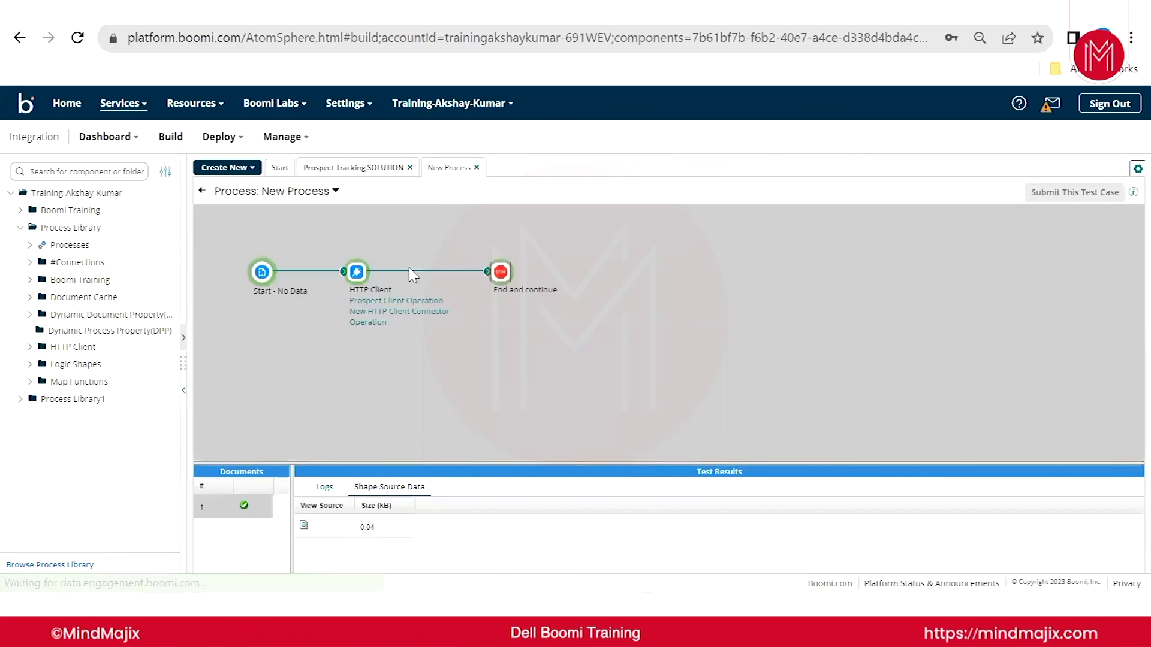